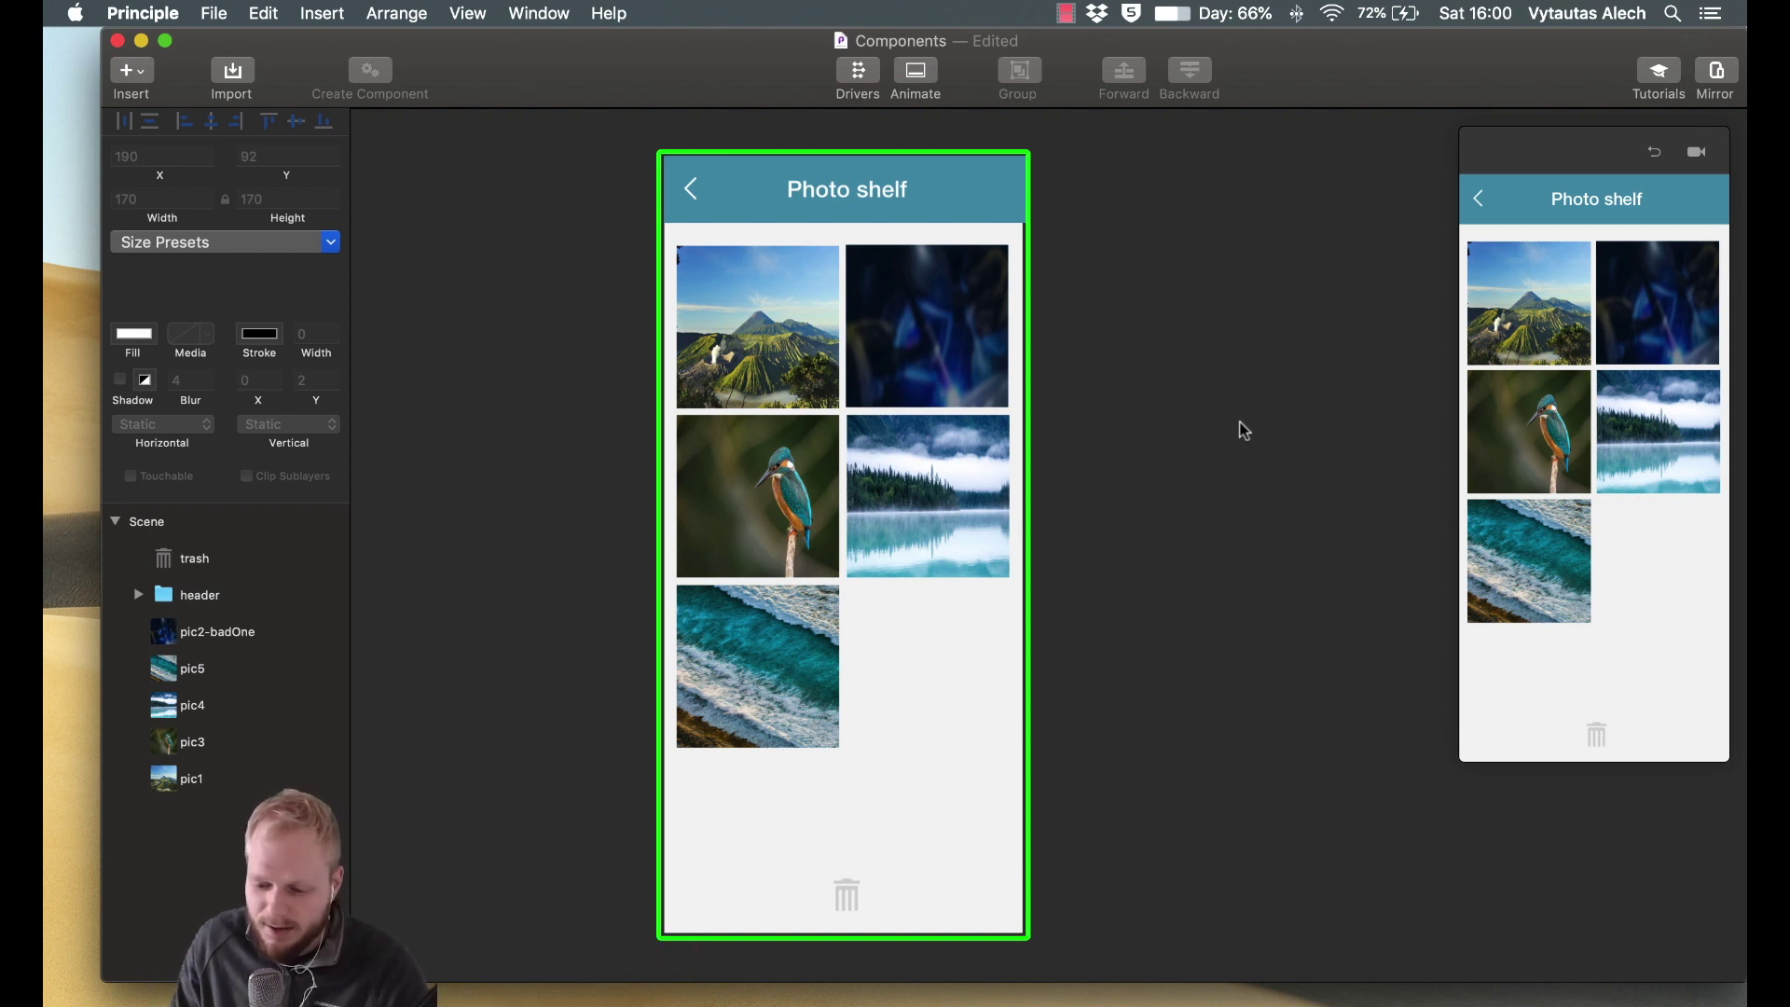
Make the pic2-badOne picture draggable both horizontally and vertically, and test dragging it in an enlarged preview.
left_click(909, 321)
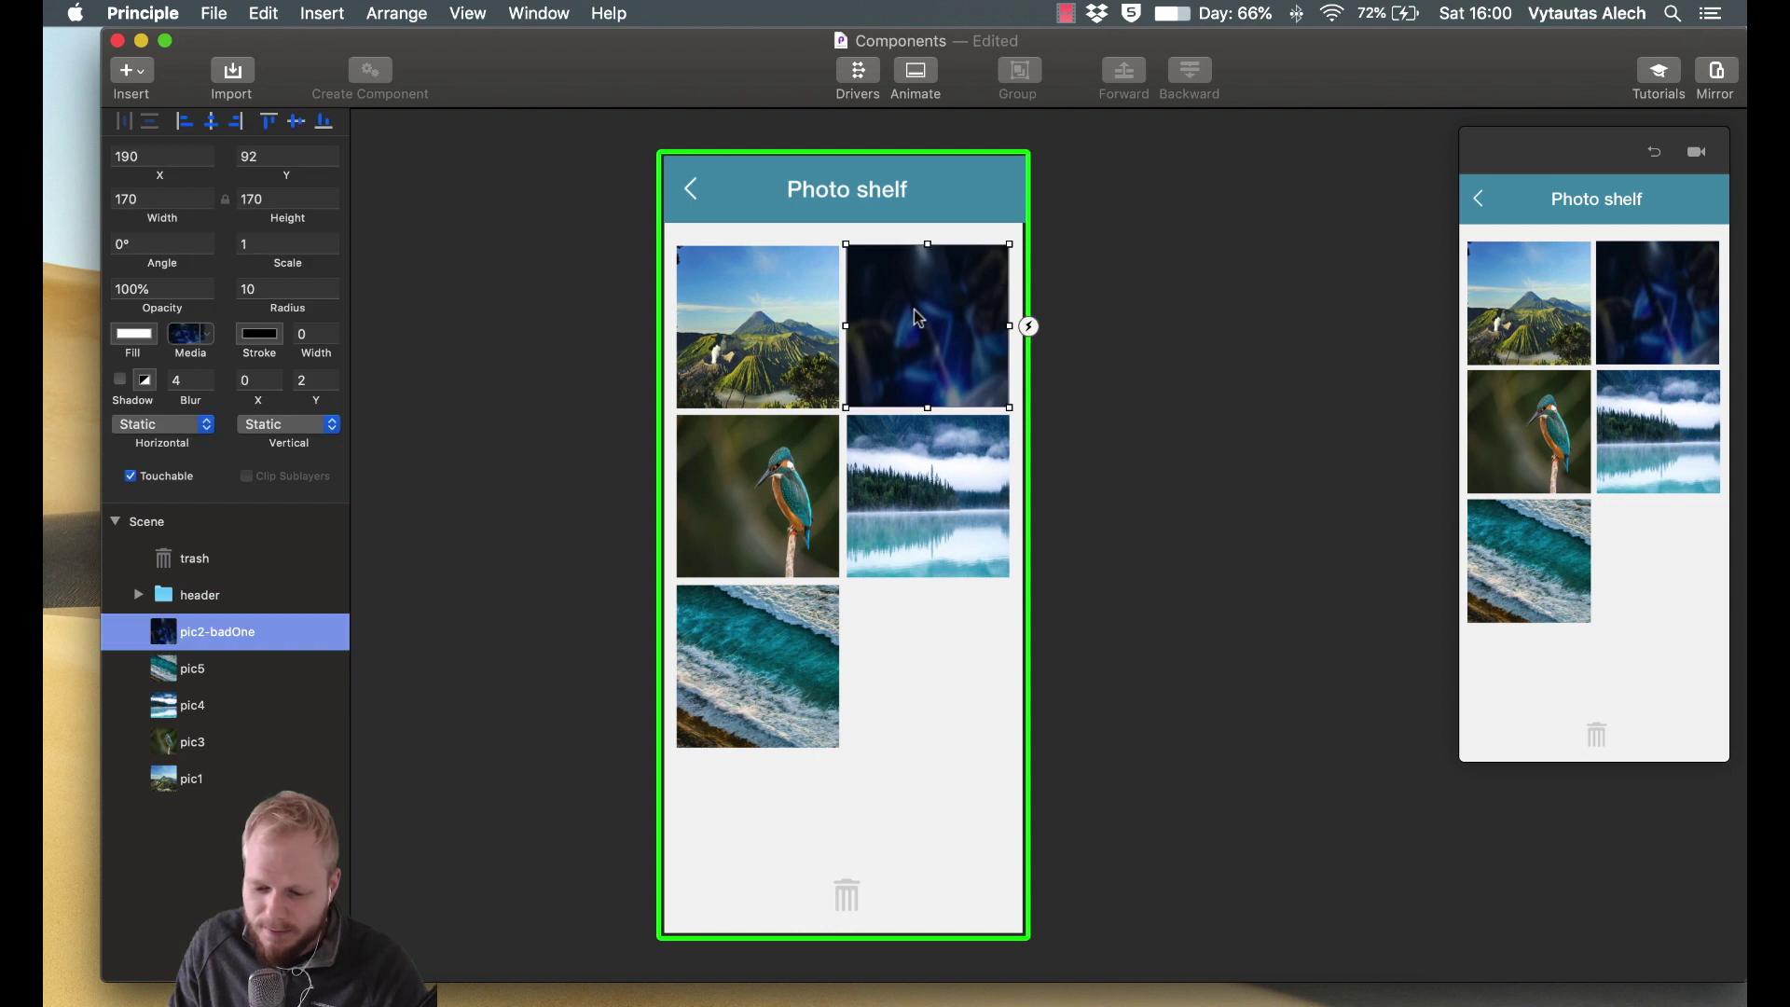
left_click(173, 426)
left_click(140, 442)
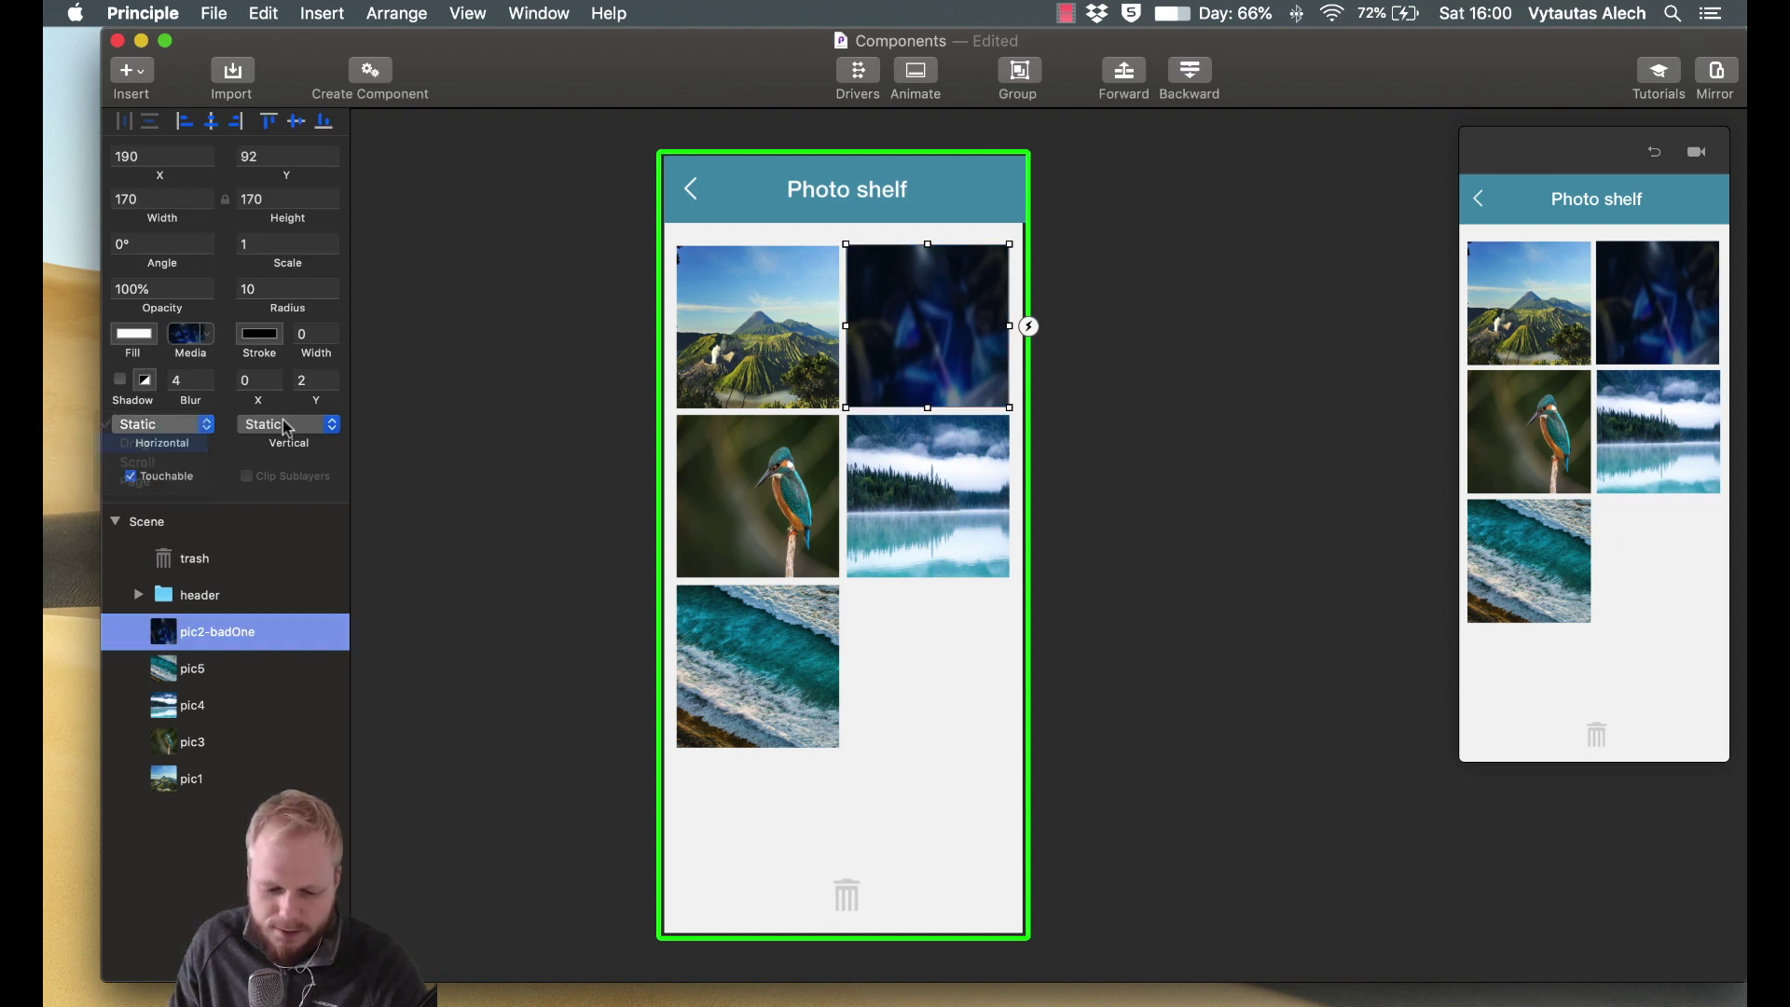
left_click(280, 425)
left_click(813, 308)
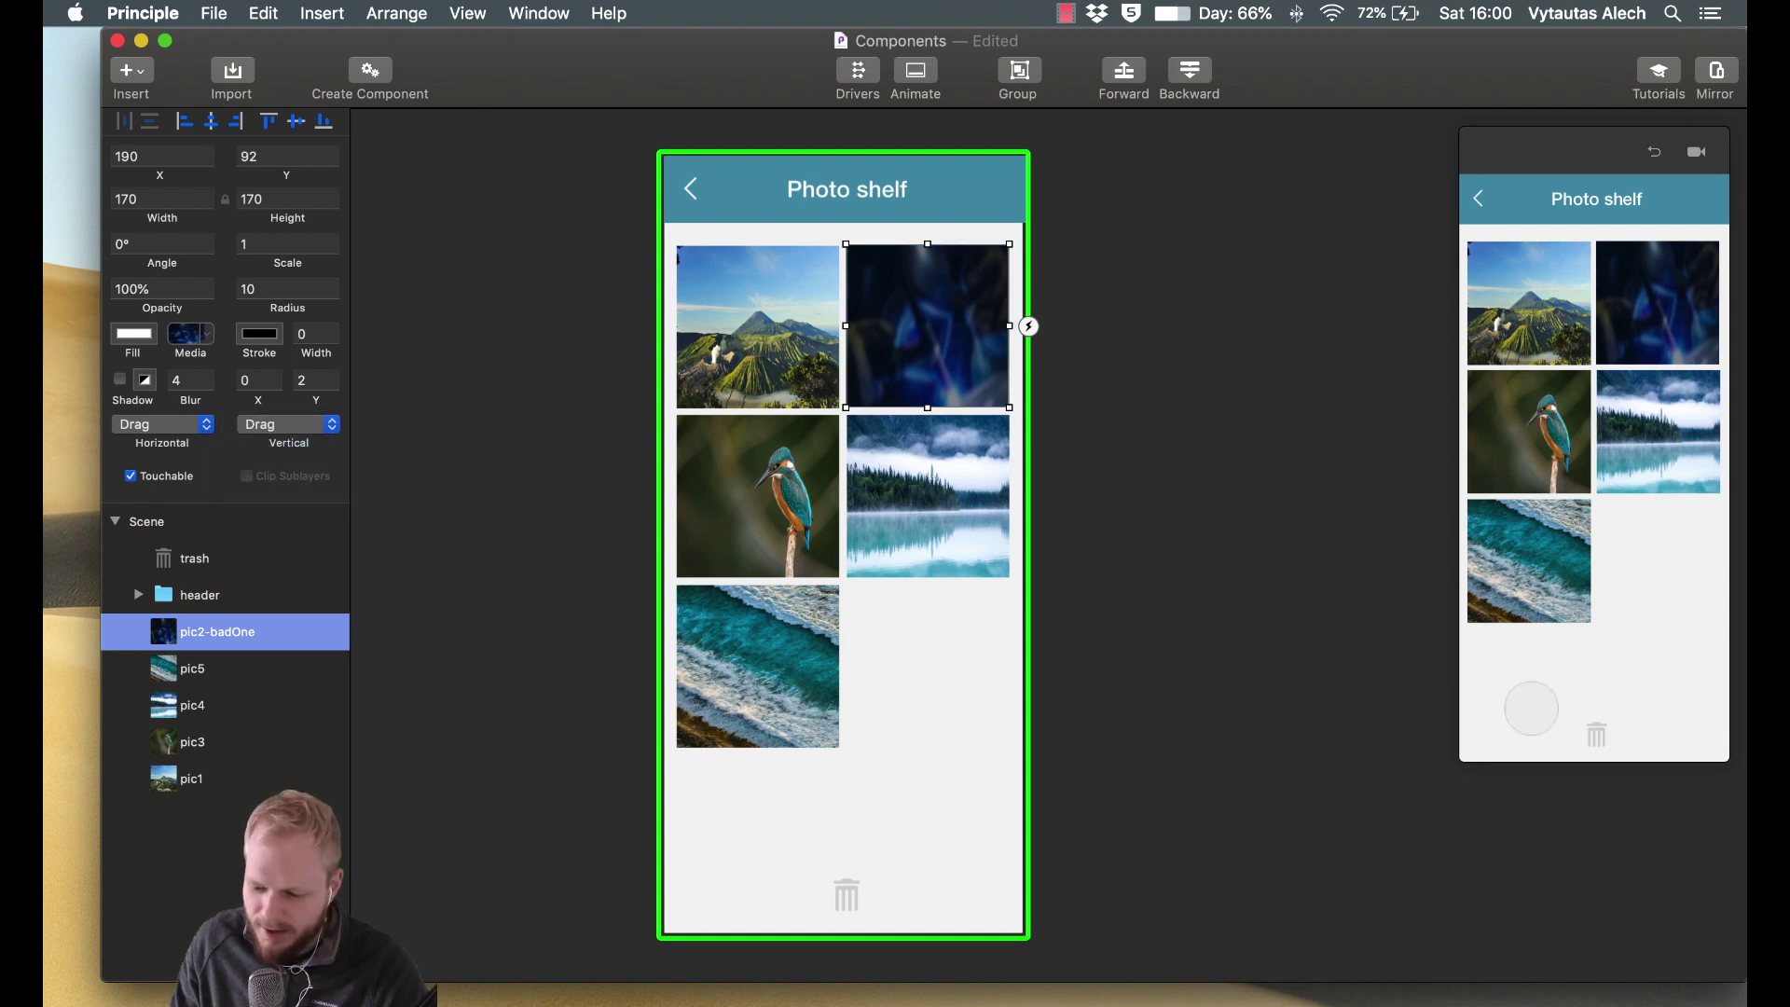
left_click_drag(1462, 762, 1371, 954)
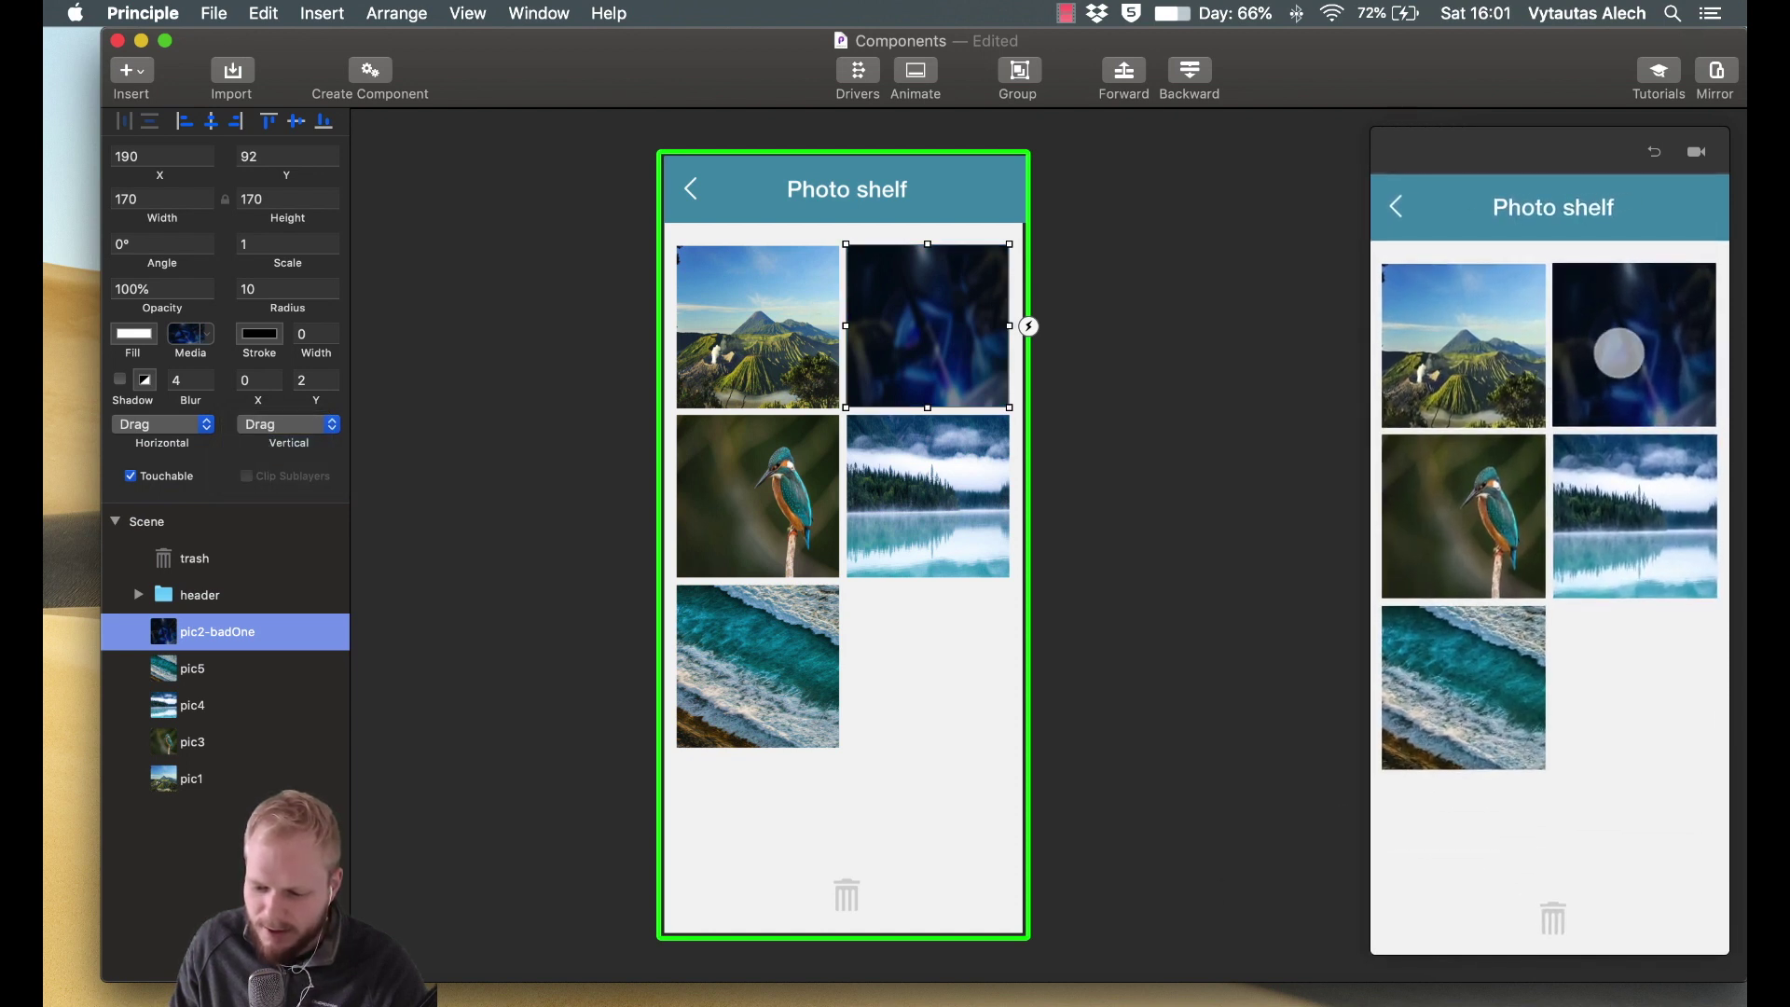
left_click_drag(1618, 352, 1586, 387)
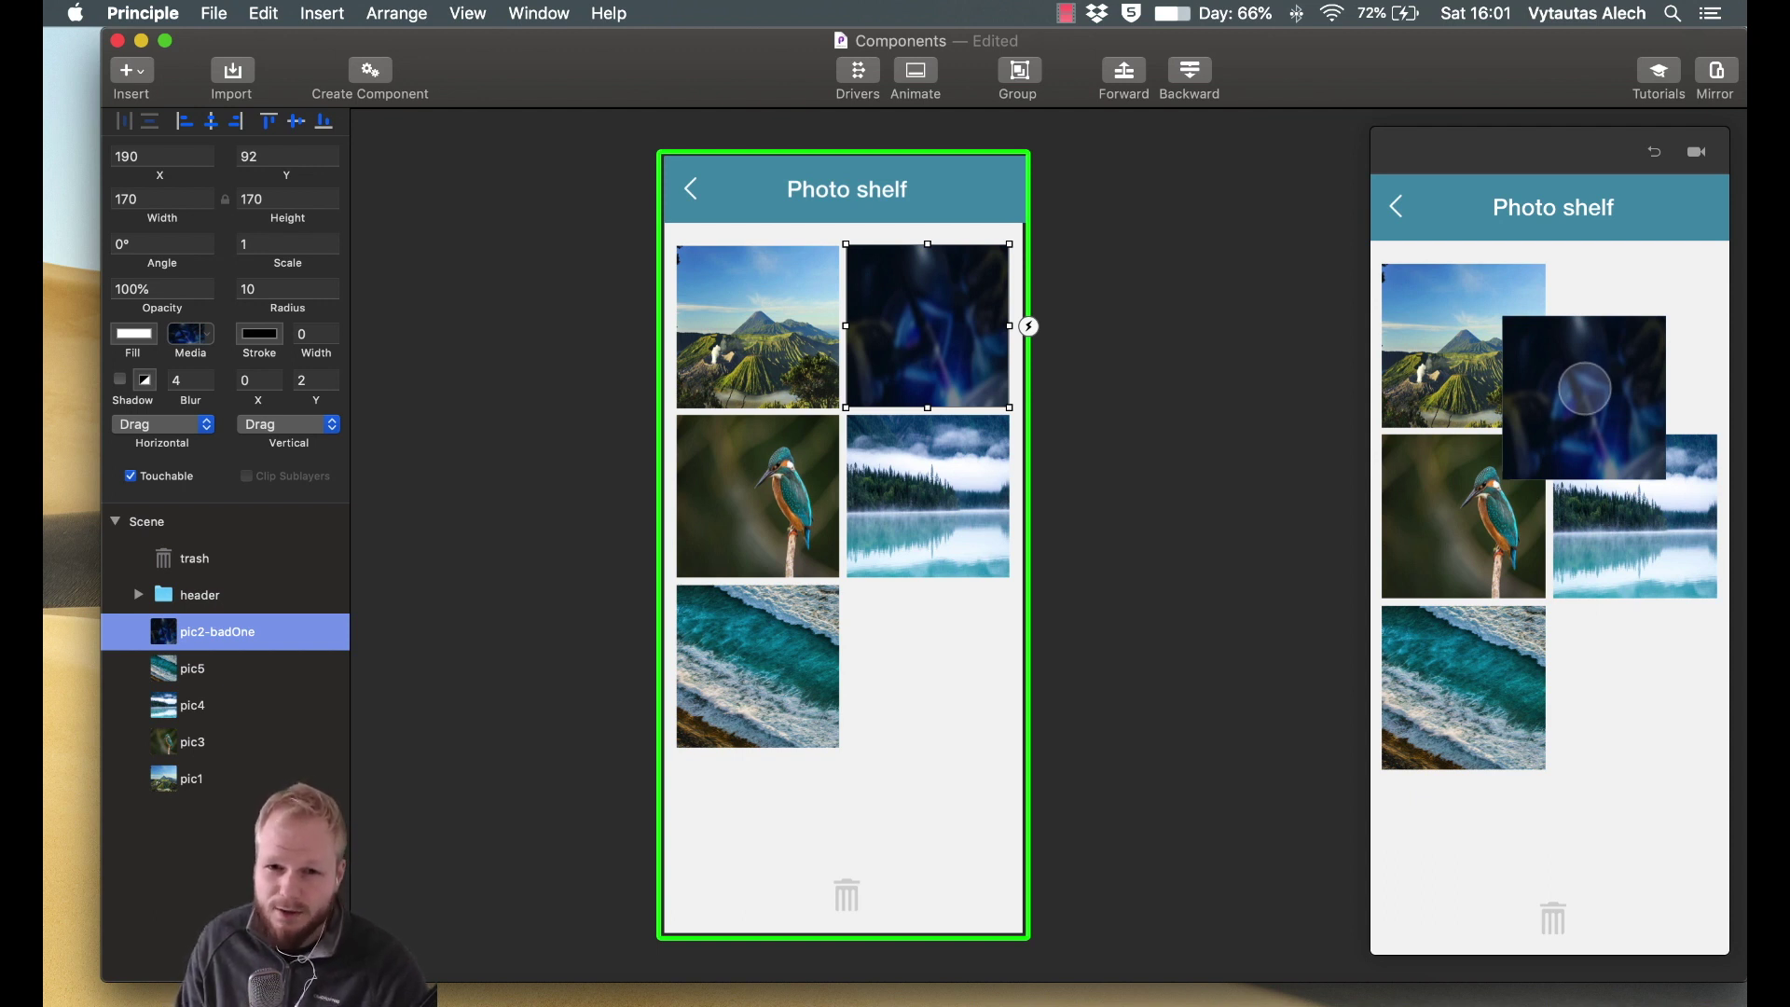
Turn the pic2-badOne picture into a component.
right_click(933, 325)
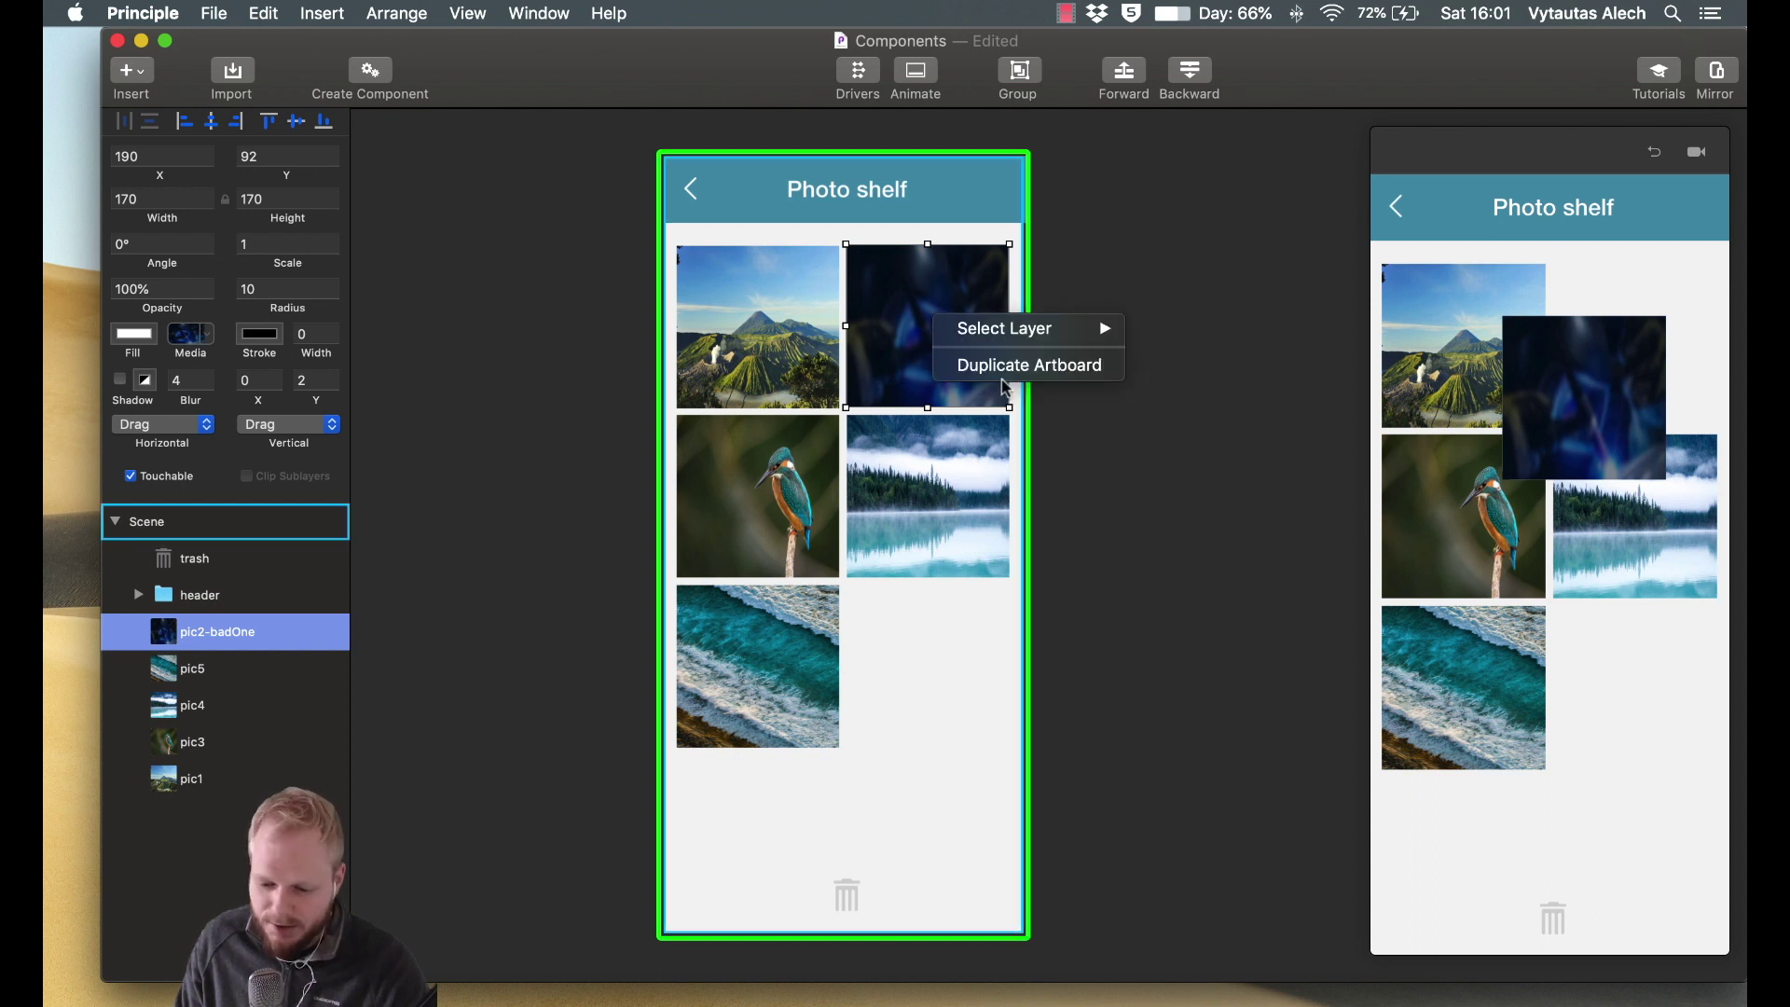
left_click(913, 299)
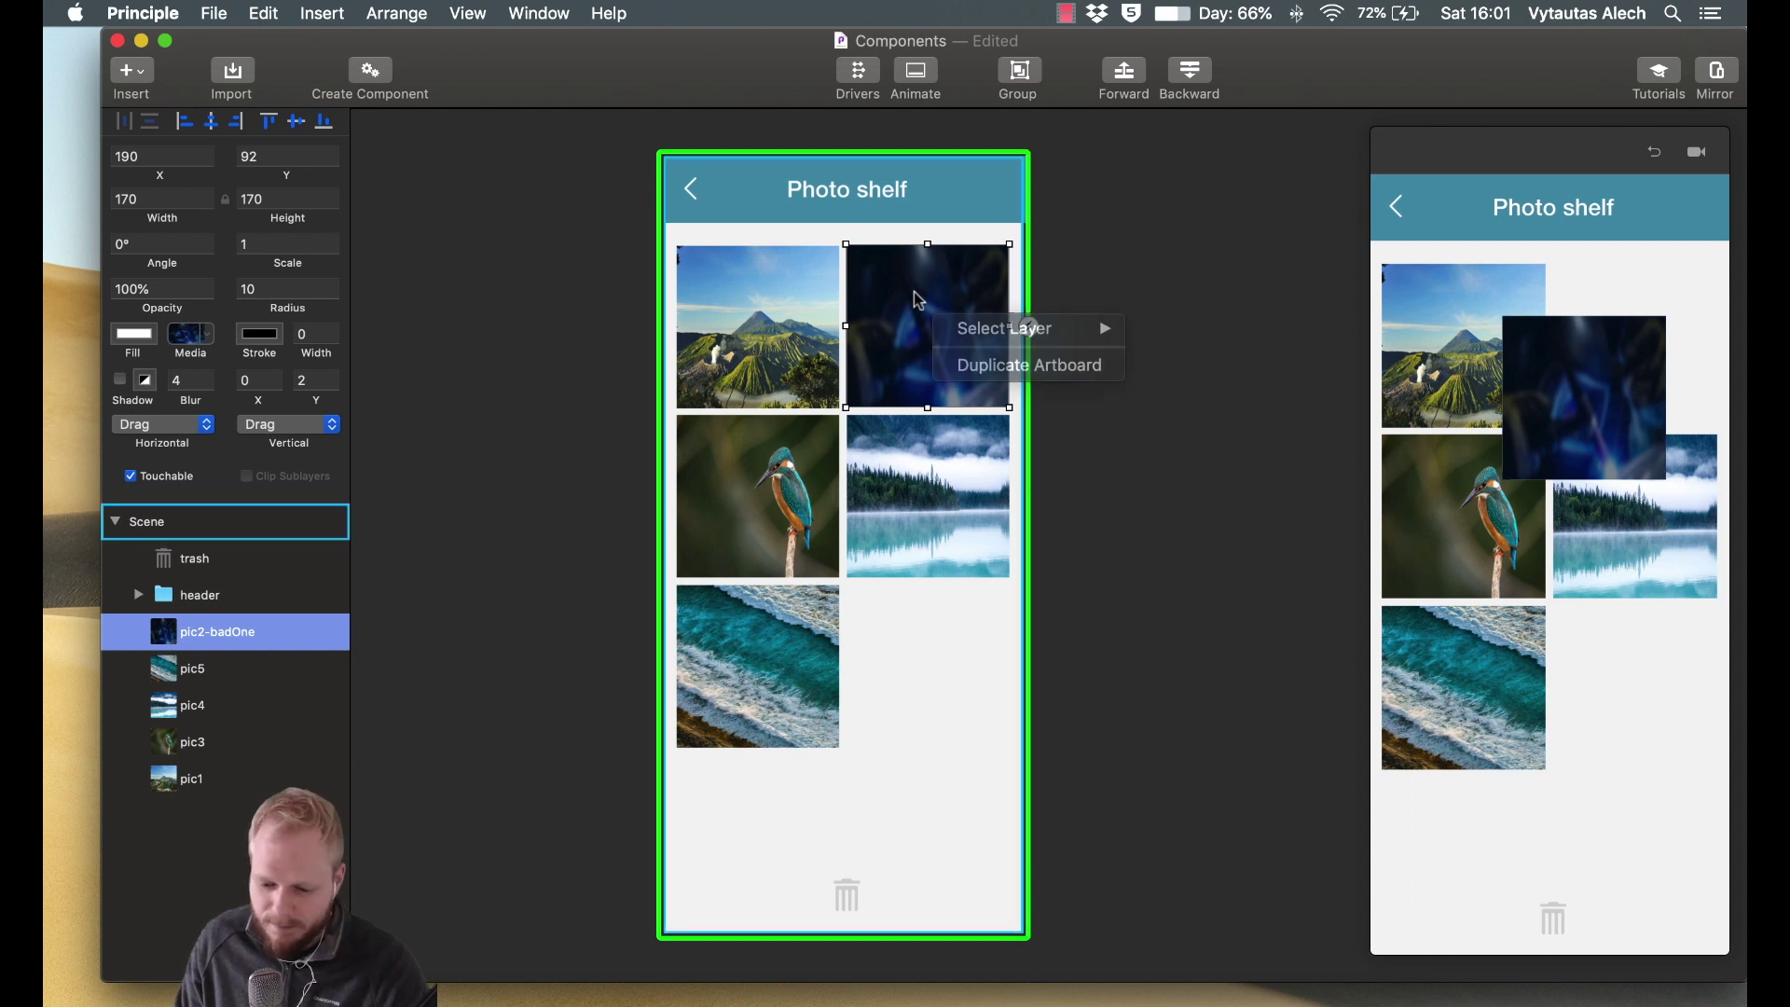
left_click(373, 73)
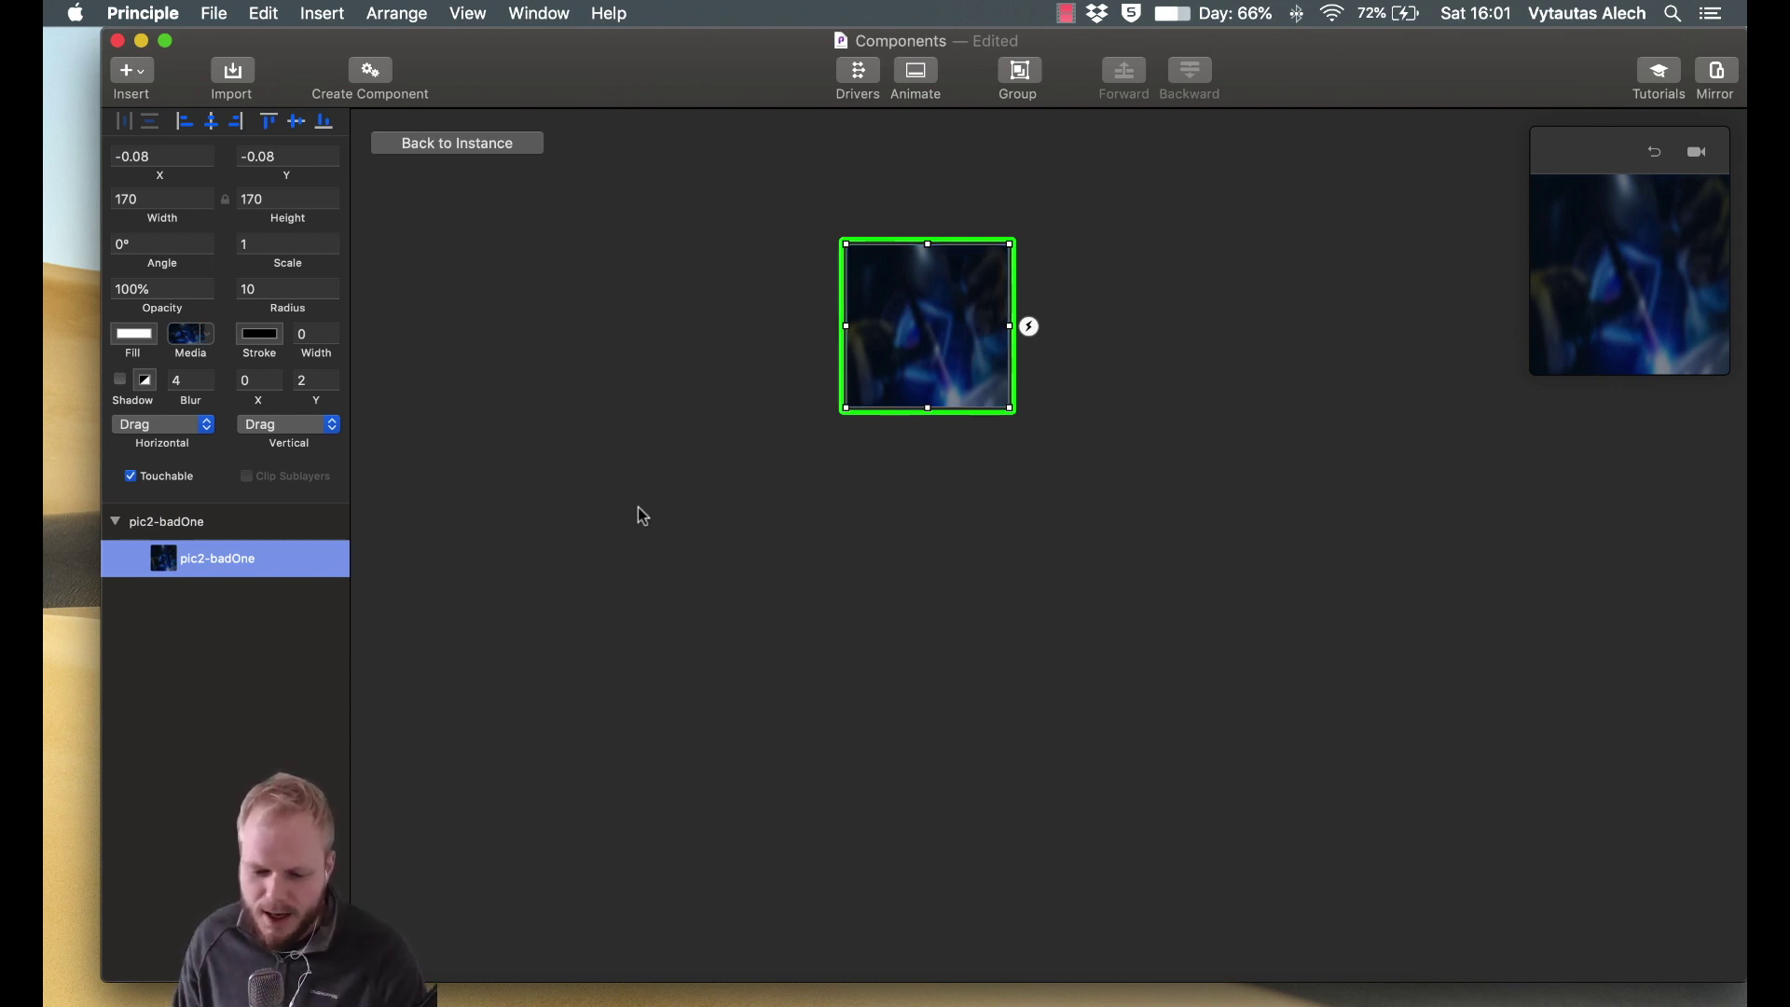
Duplicate the pic2-badOne artboard inside the component and expand the copy's layers.
left_click(198, 522)
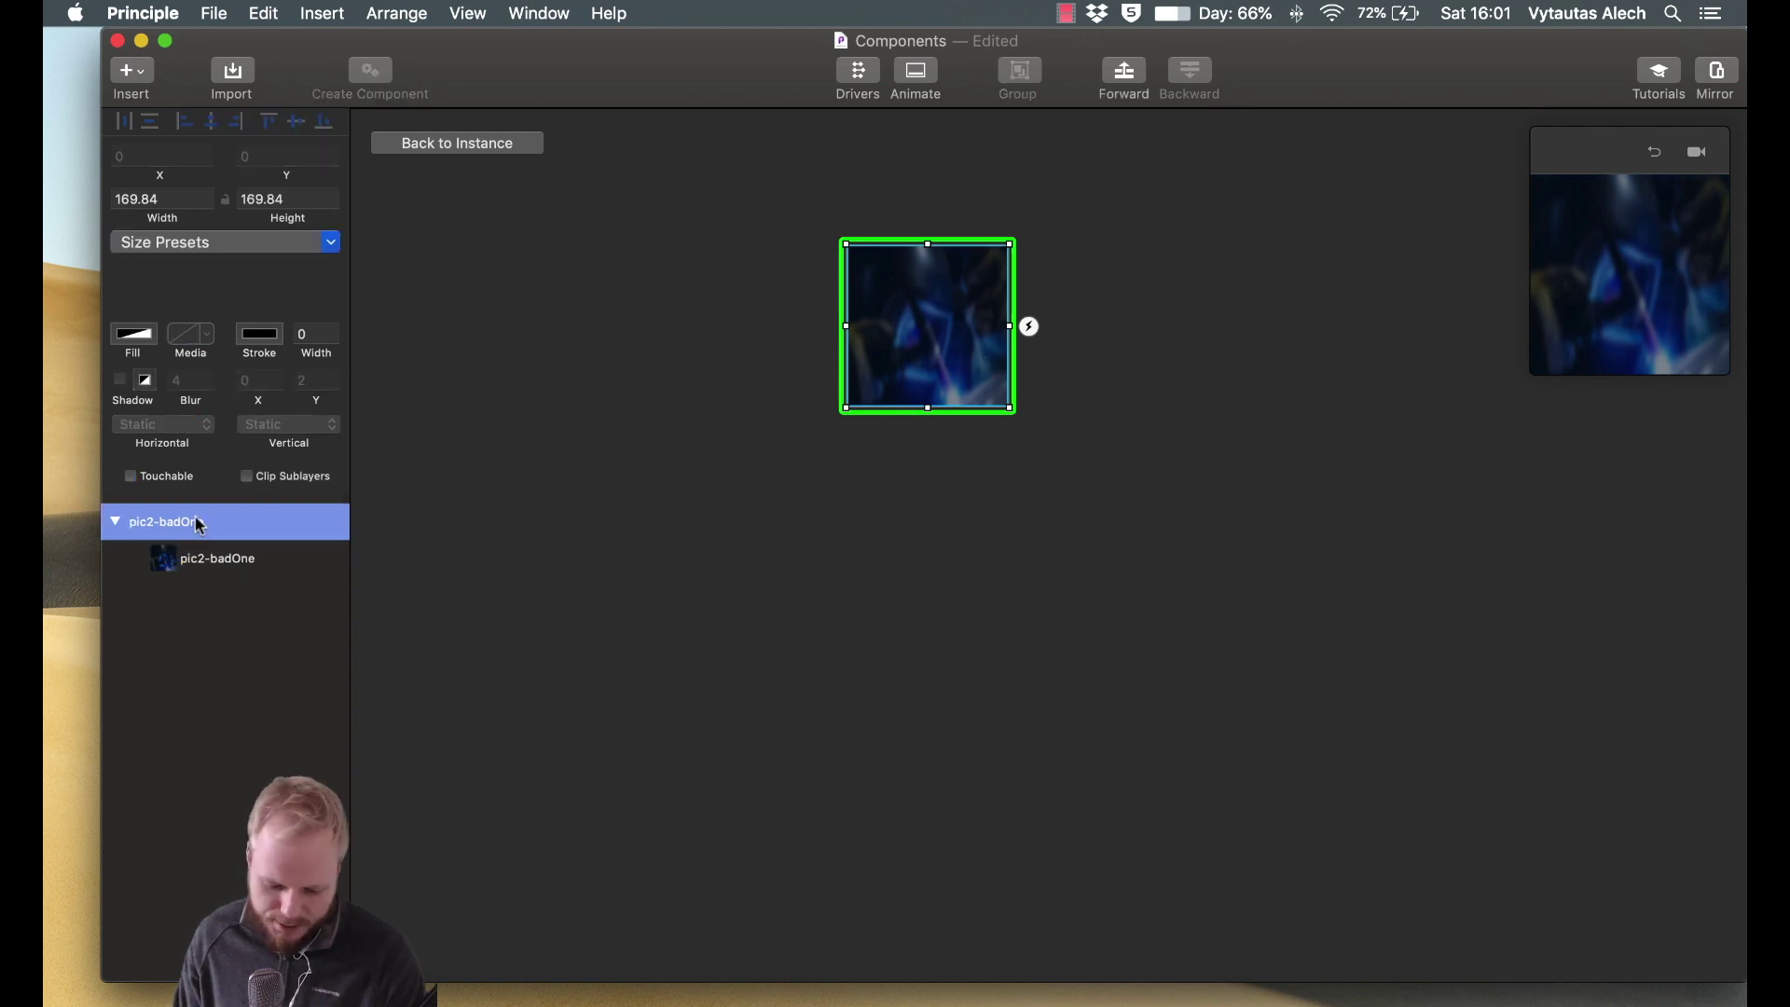
key("super+d")
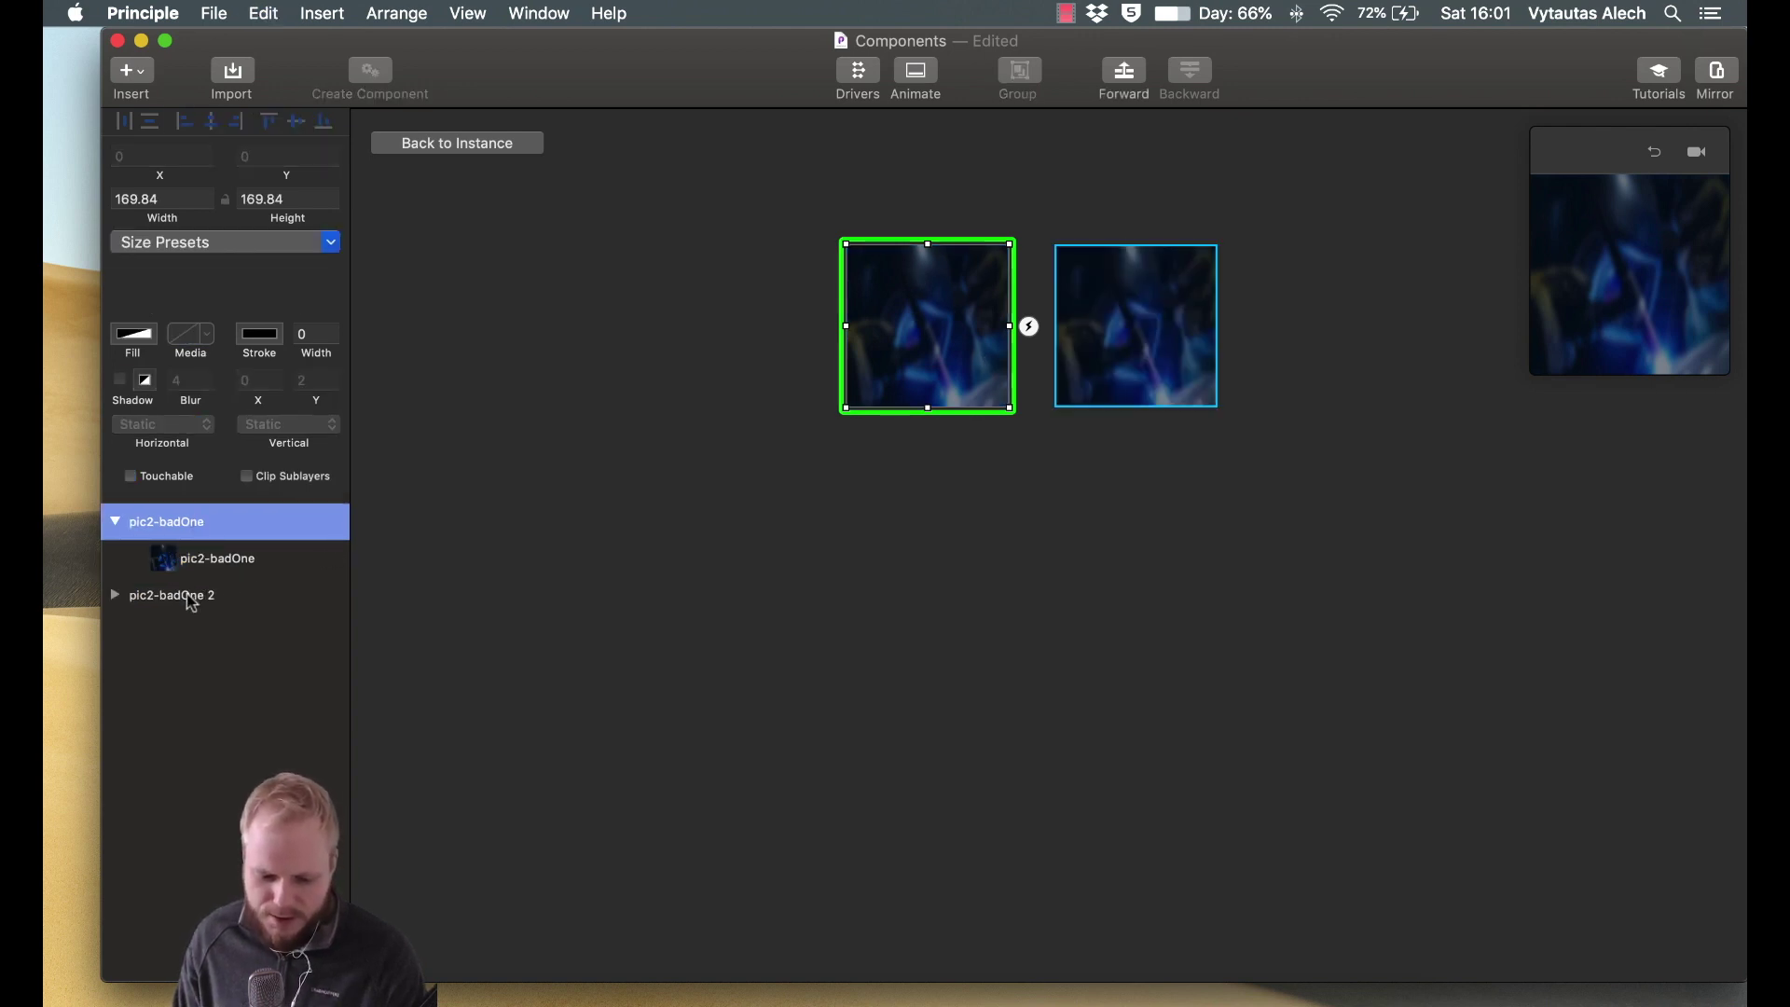
left_click(156, 604)
left_click(115, 594)
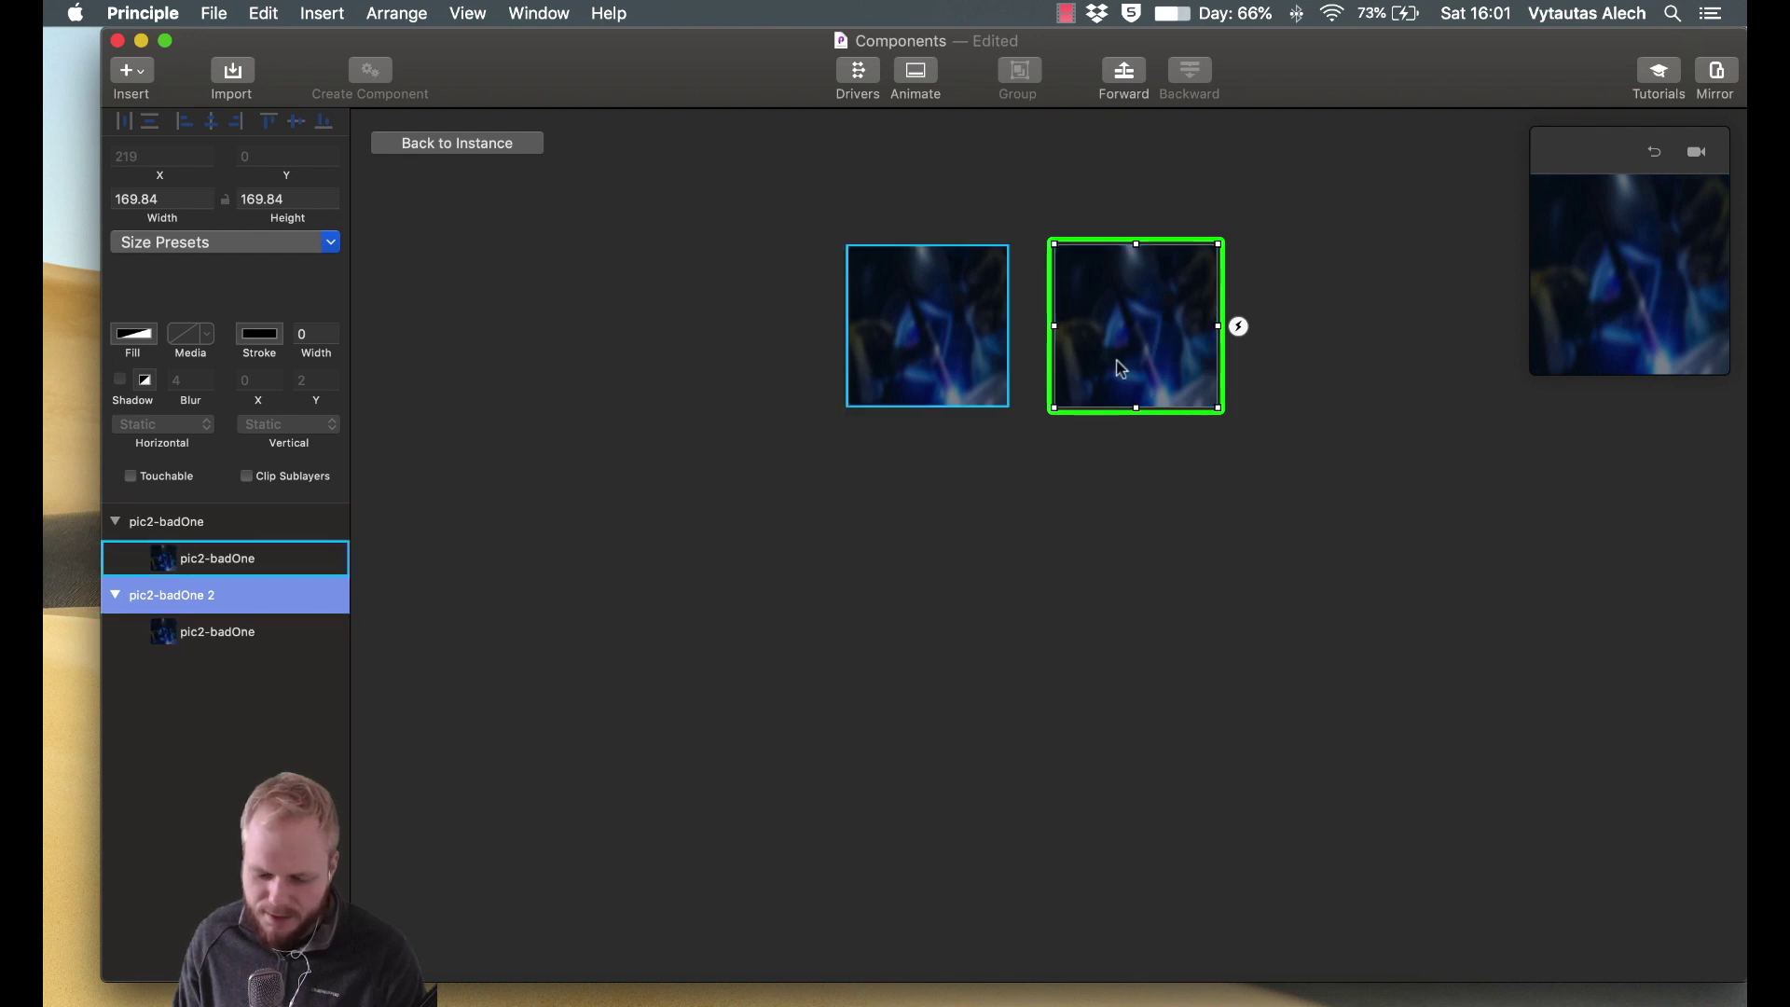
Set the stroke colour of the picture in the duplicated artboard to white.
double_click(1123, 300)
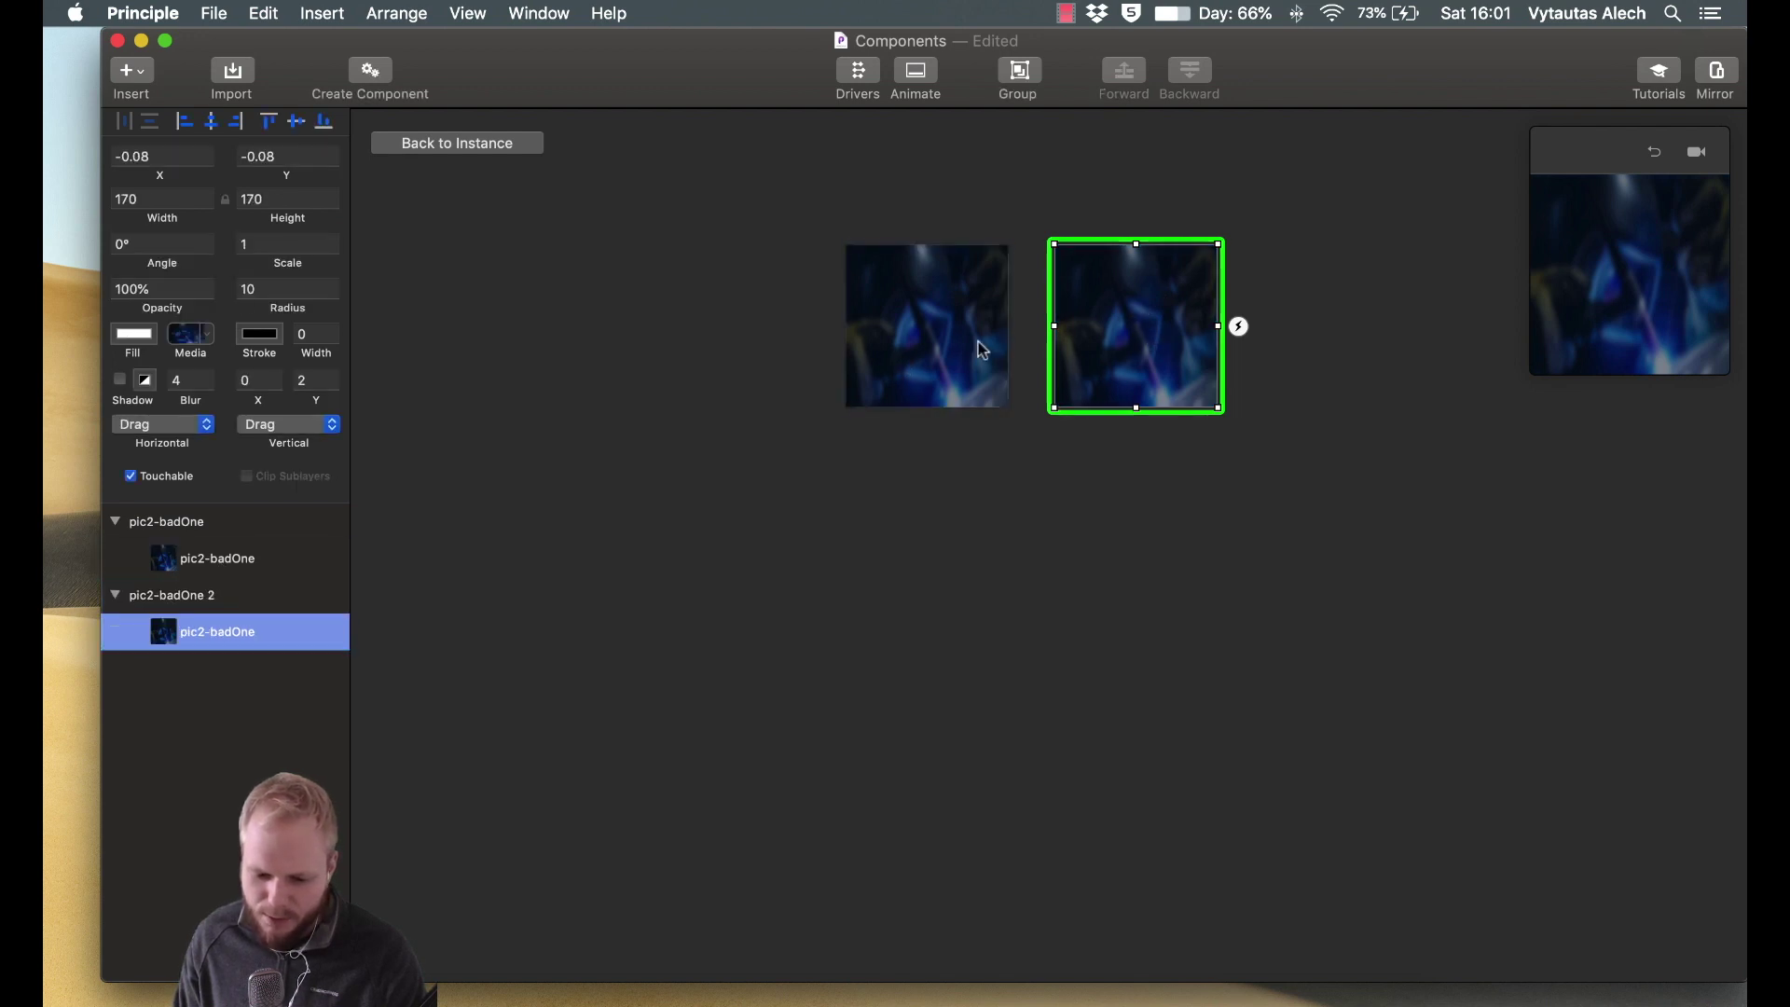
left_click(261, 335)
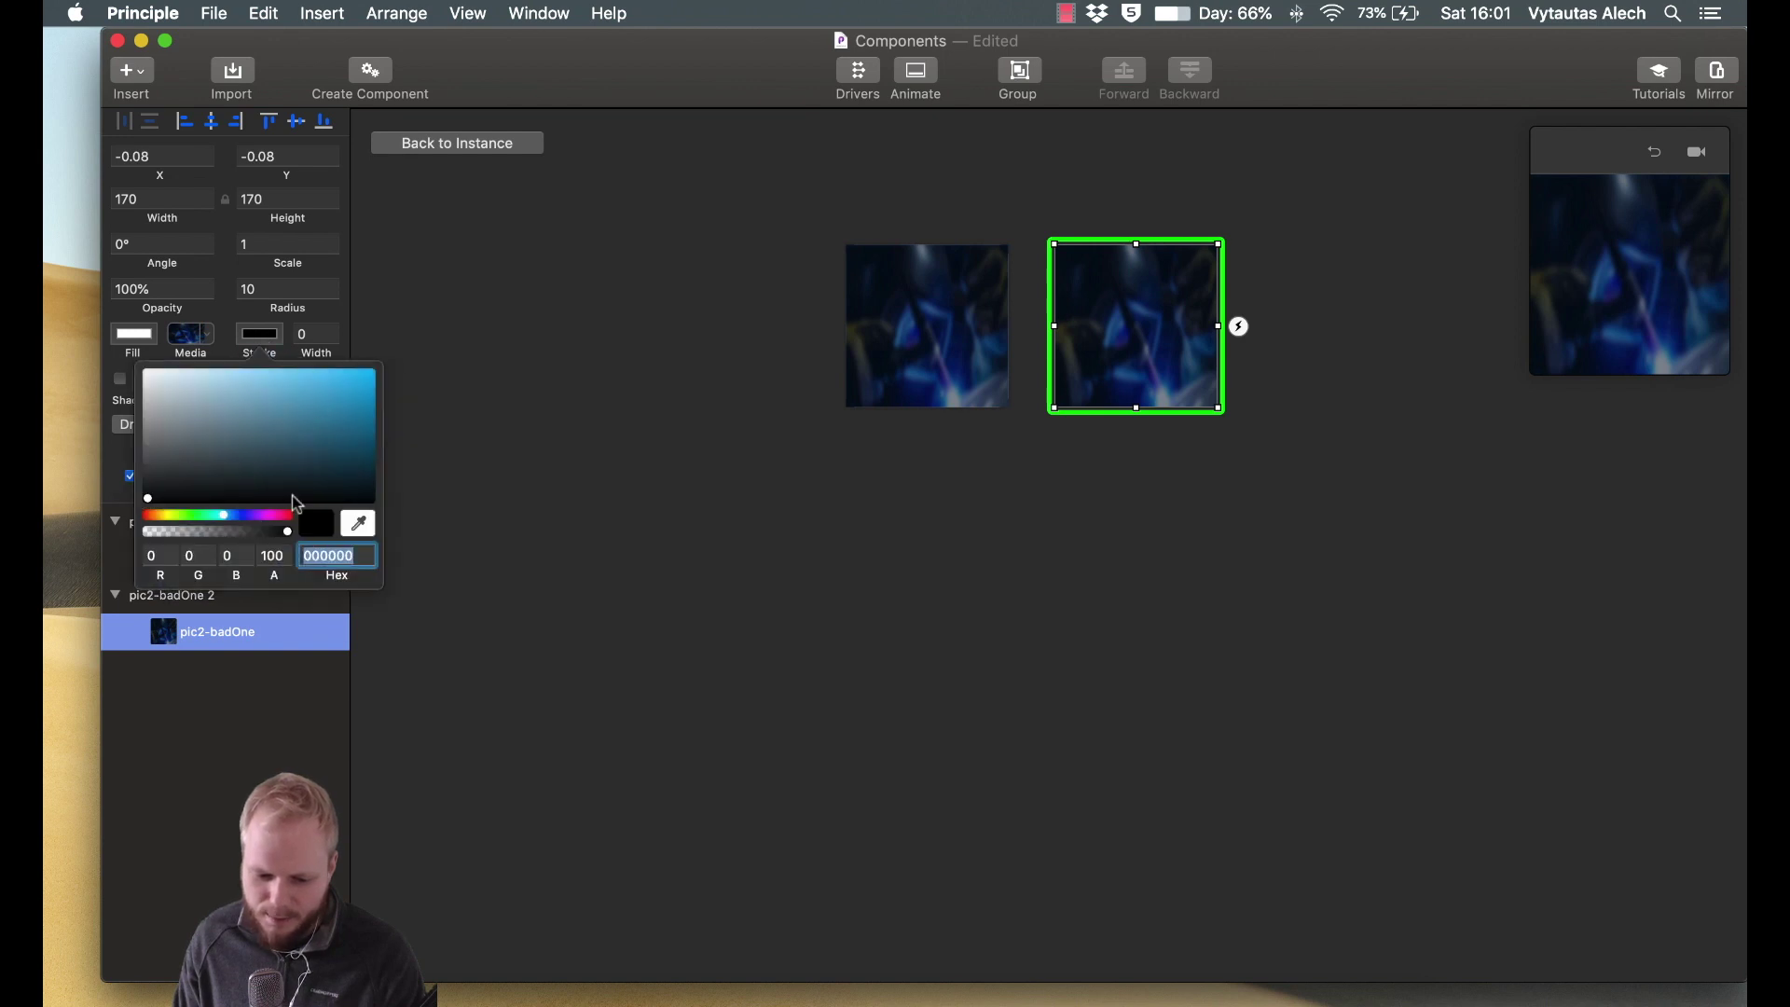
left_click_drag(219, 458, 88, 292)
left_click(435, 297)
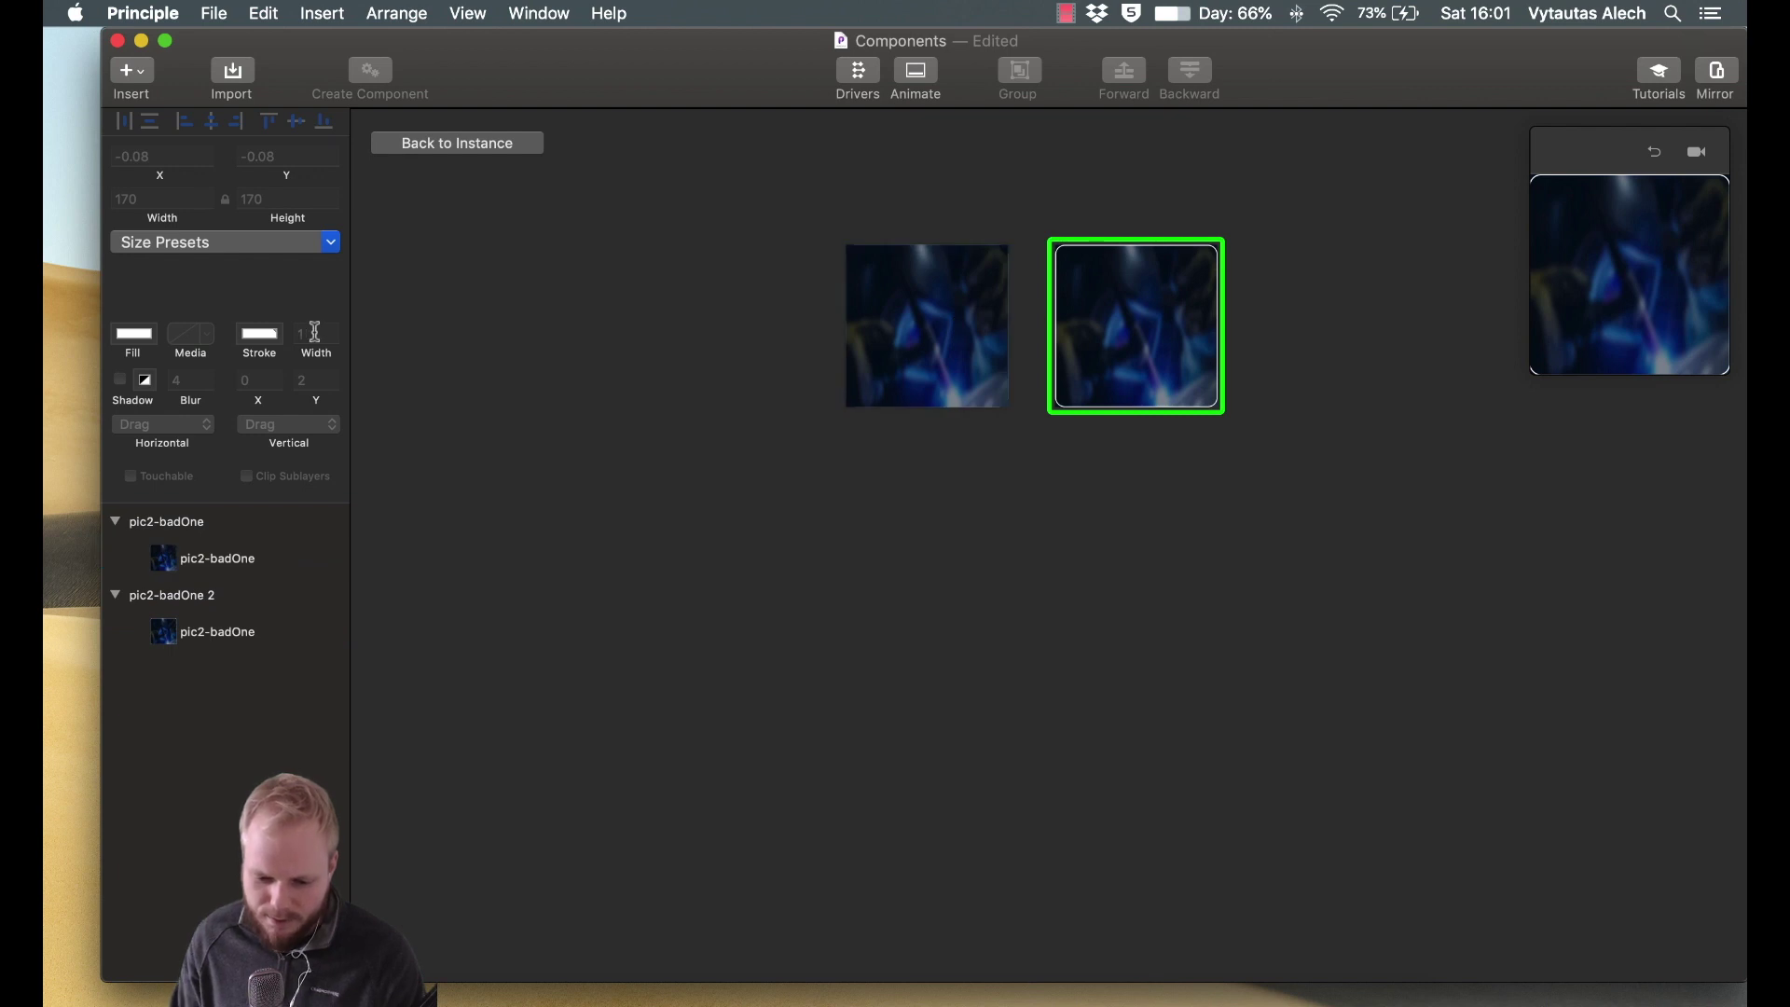
Set the stroke width of the picture in the duplicated artboard to 5 and its corner radius to 0.
left_click(220, 559)
left_click(221, 634)
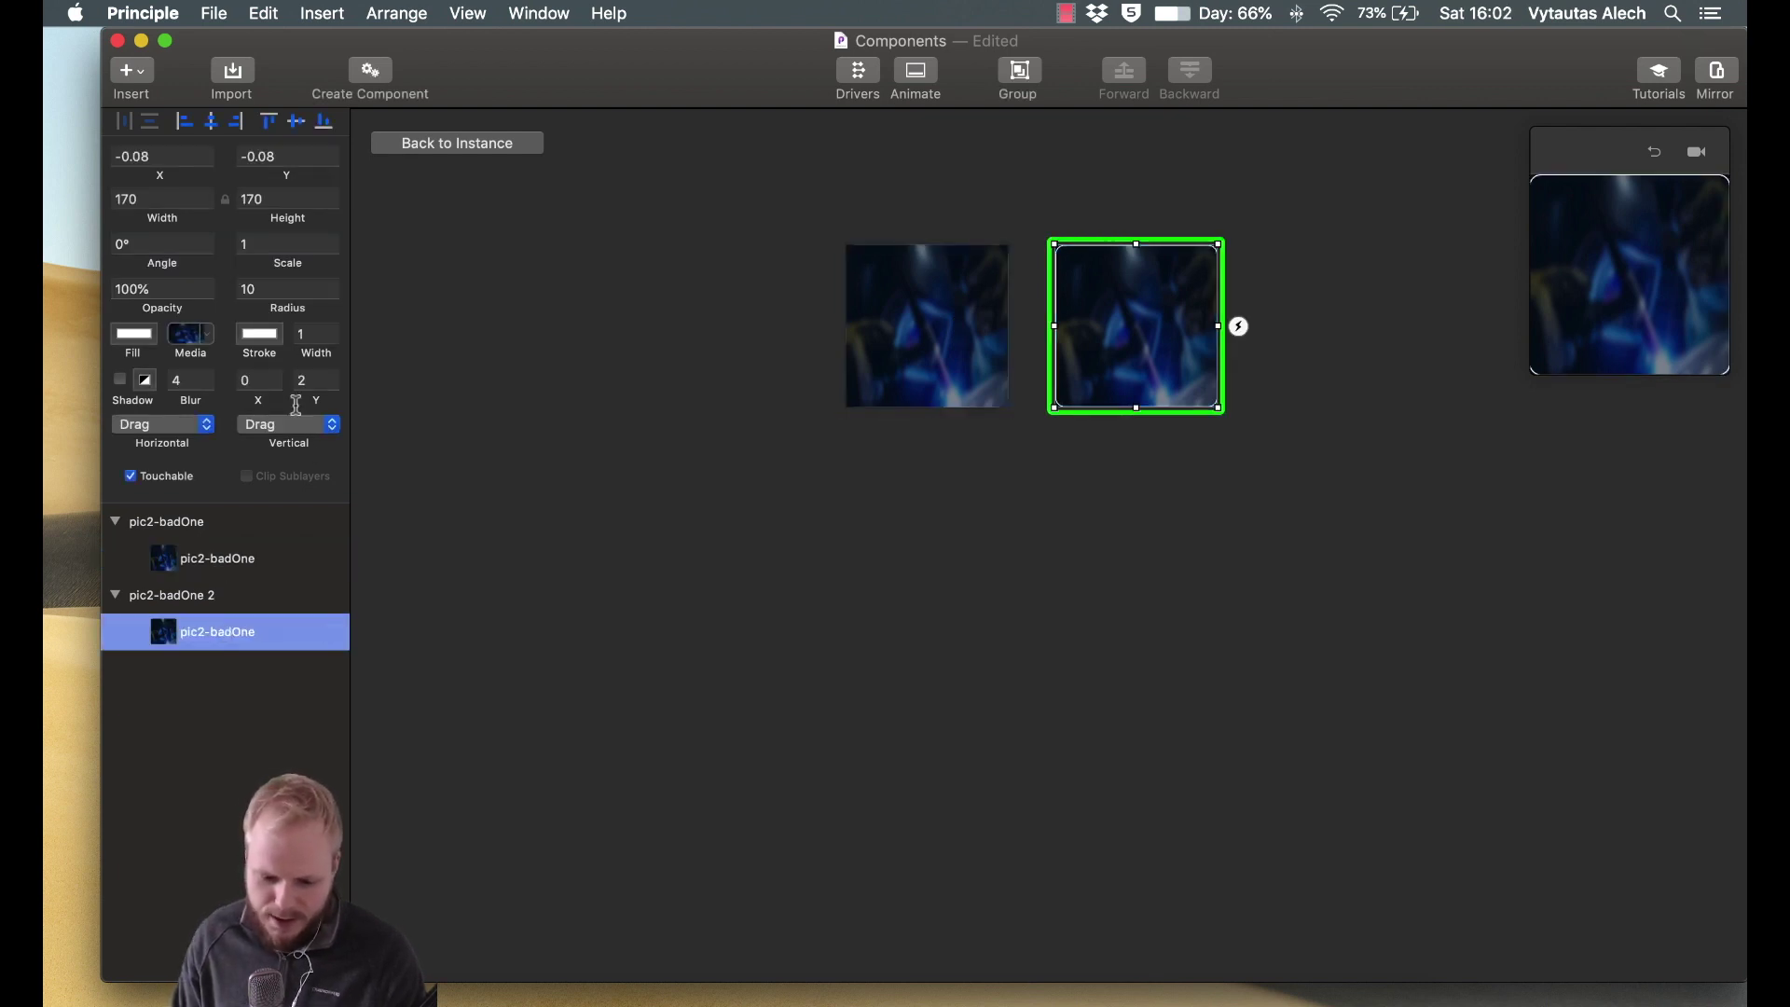
left_click(305, 336)
type("5")
key("Return")
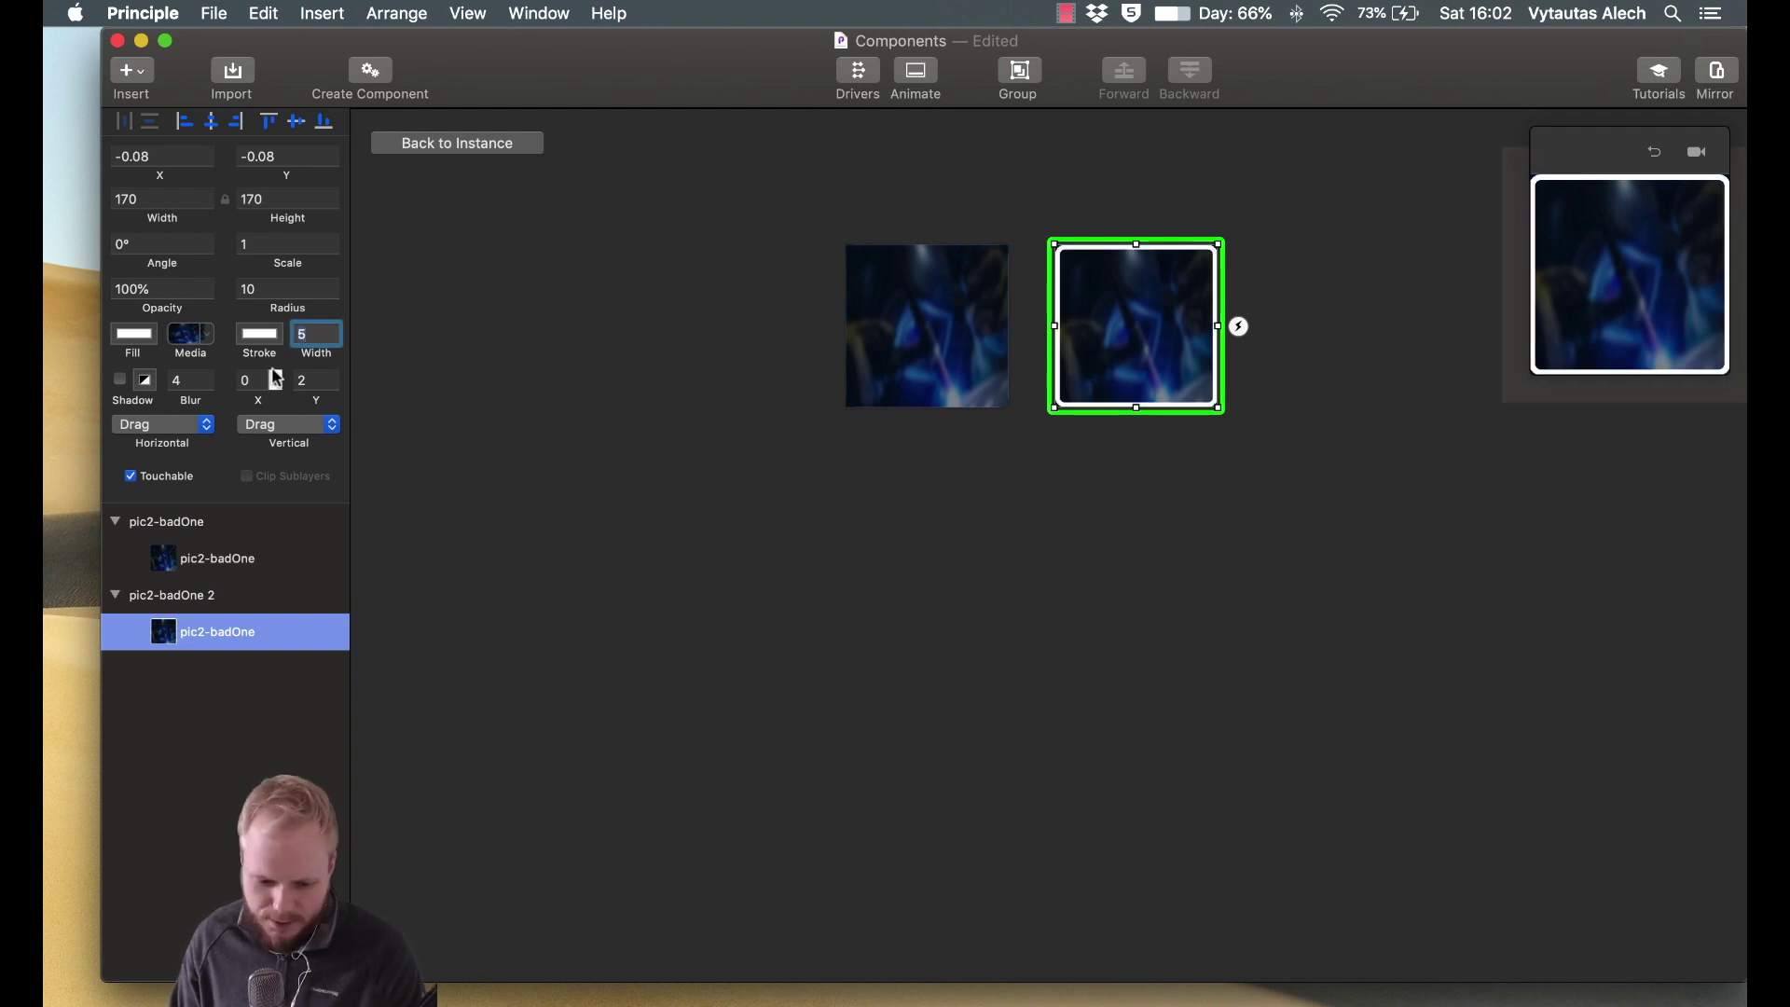
left_click_drag(288, 308, 281, 307)
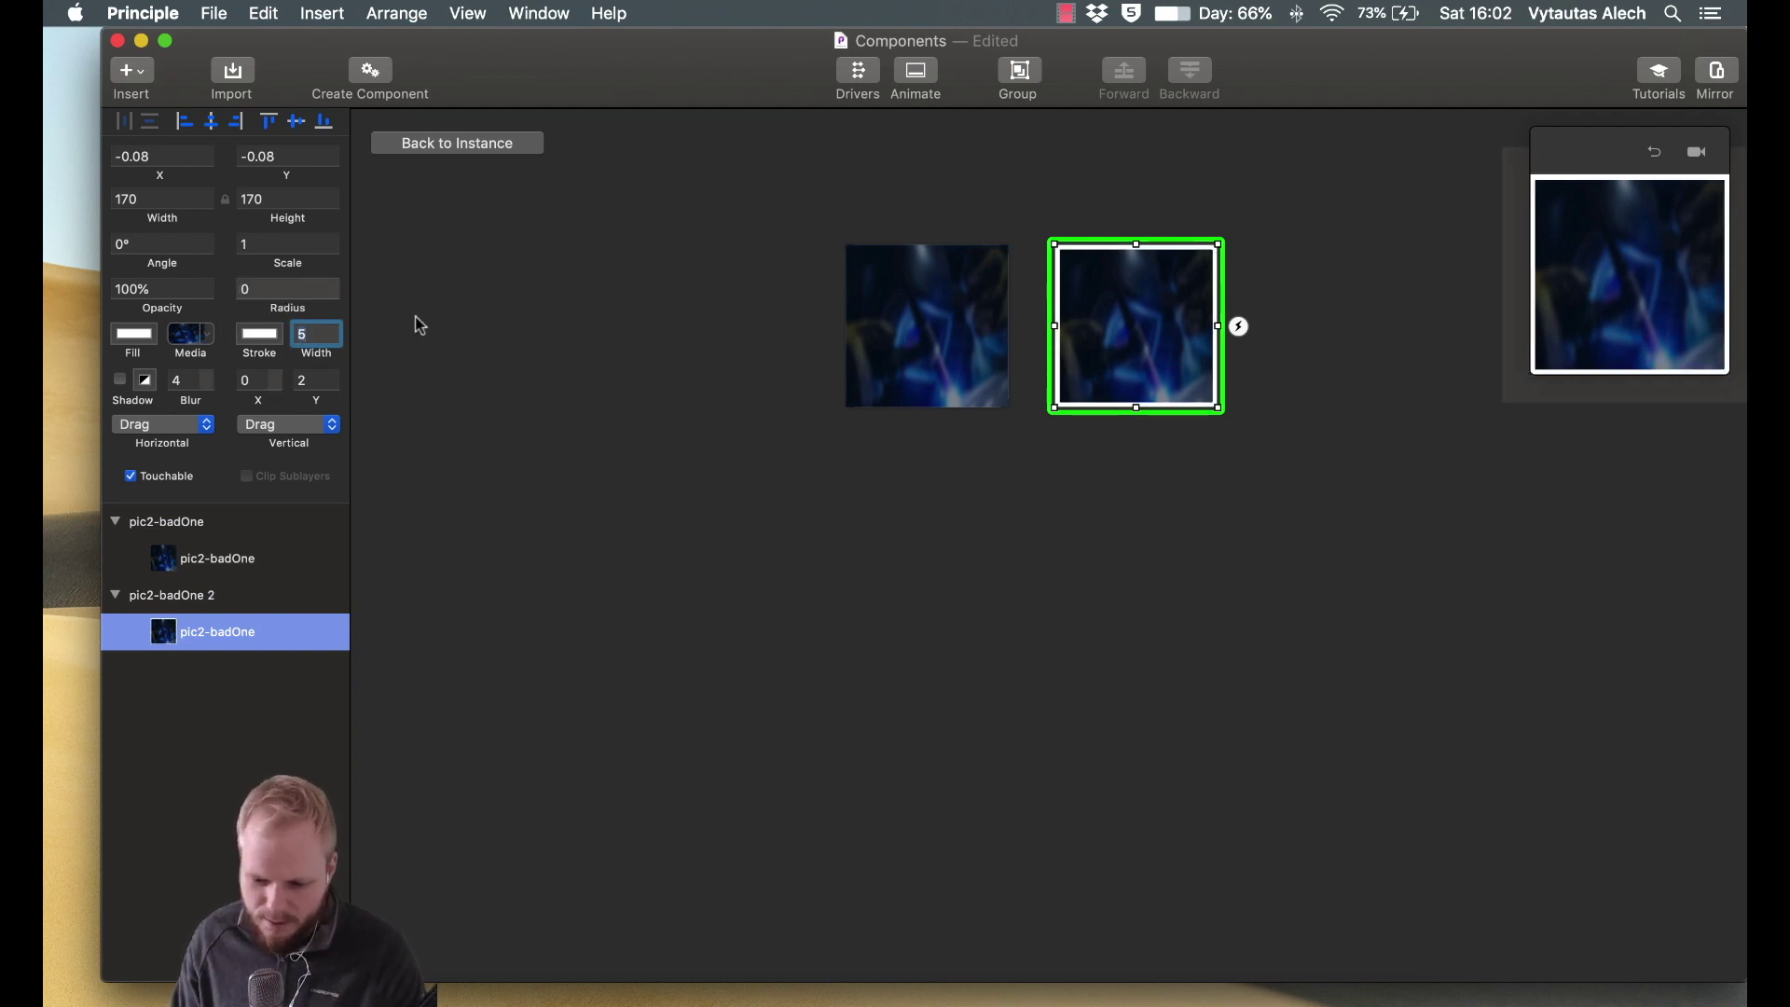
left_click(625, 377)
Add a Drag Begins transition from the picture in the first artboard to the white-bordered artboard.
left_click(977, 299)
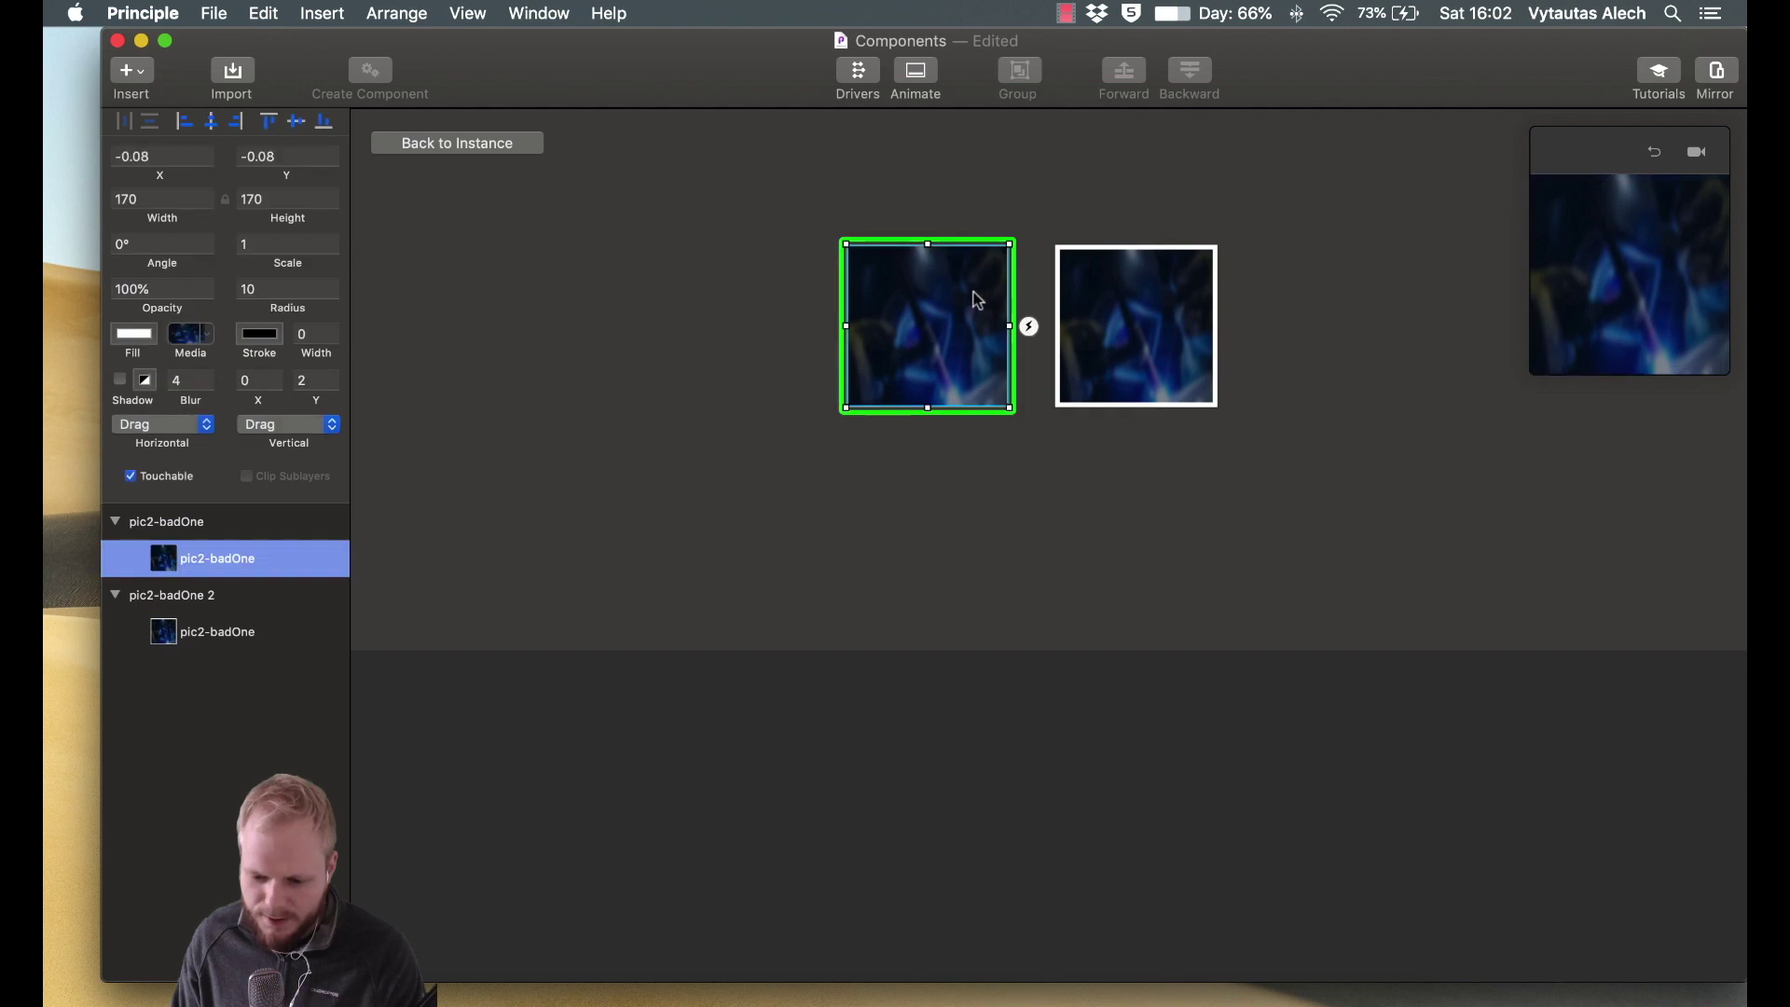
left_click(1030, 327)
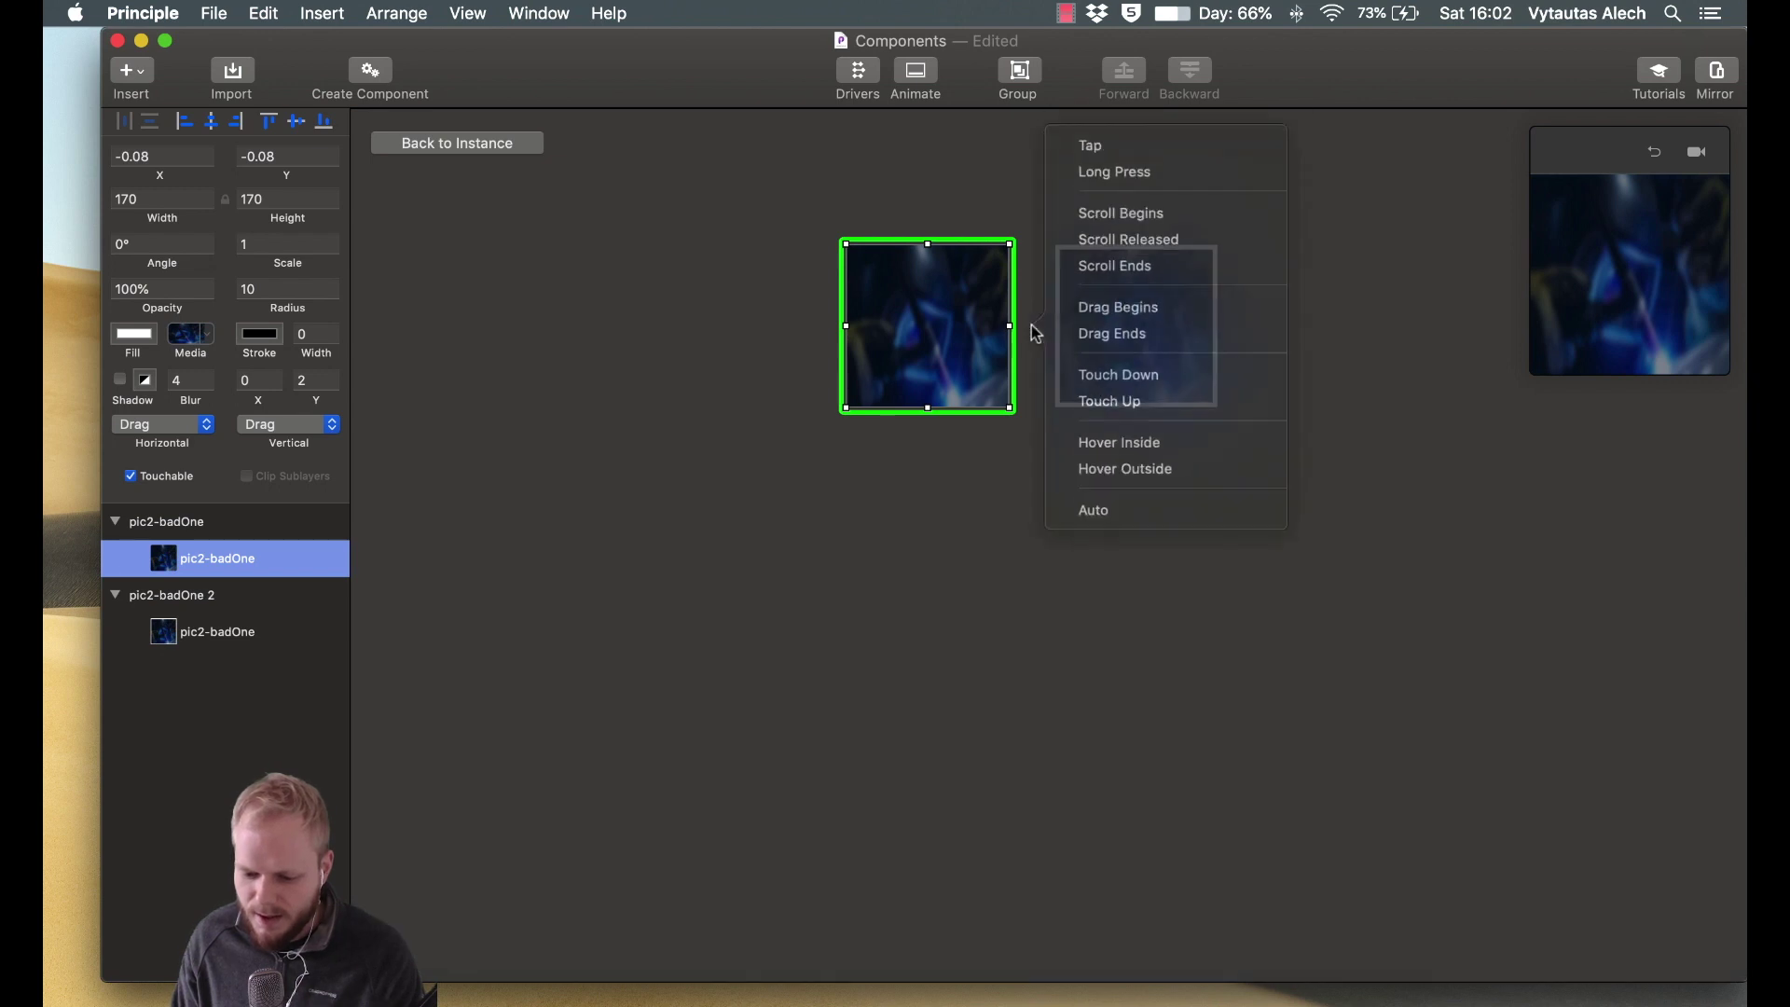
left_click(1157, 311)
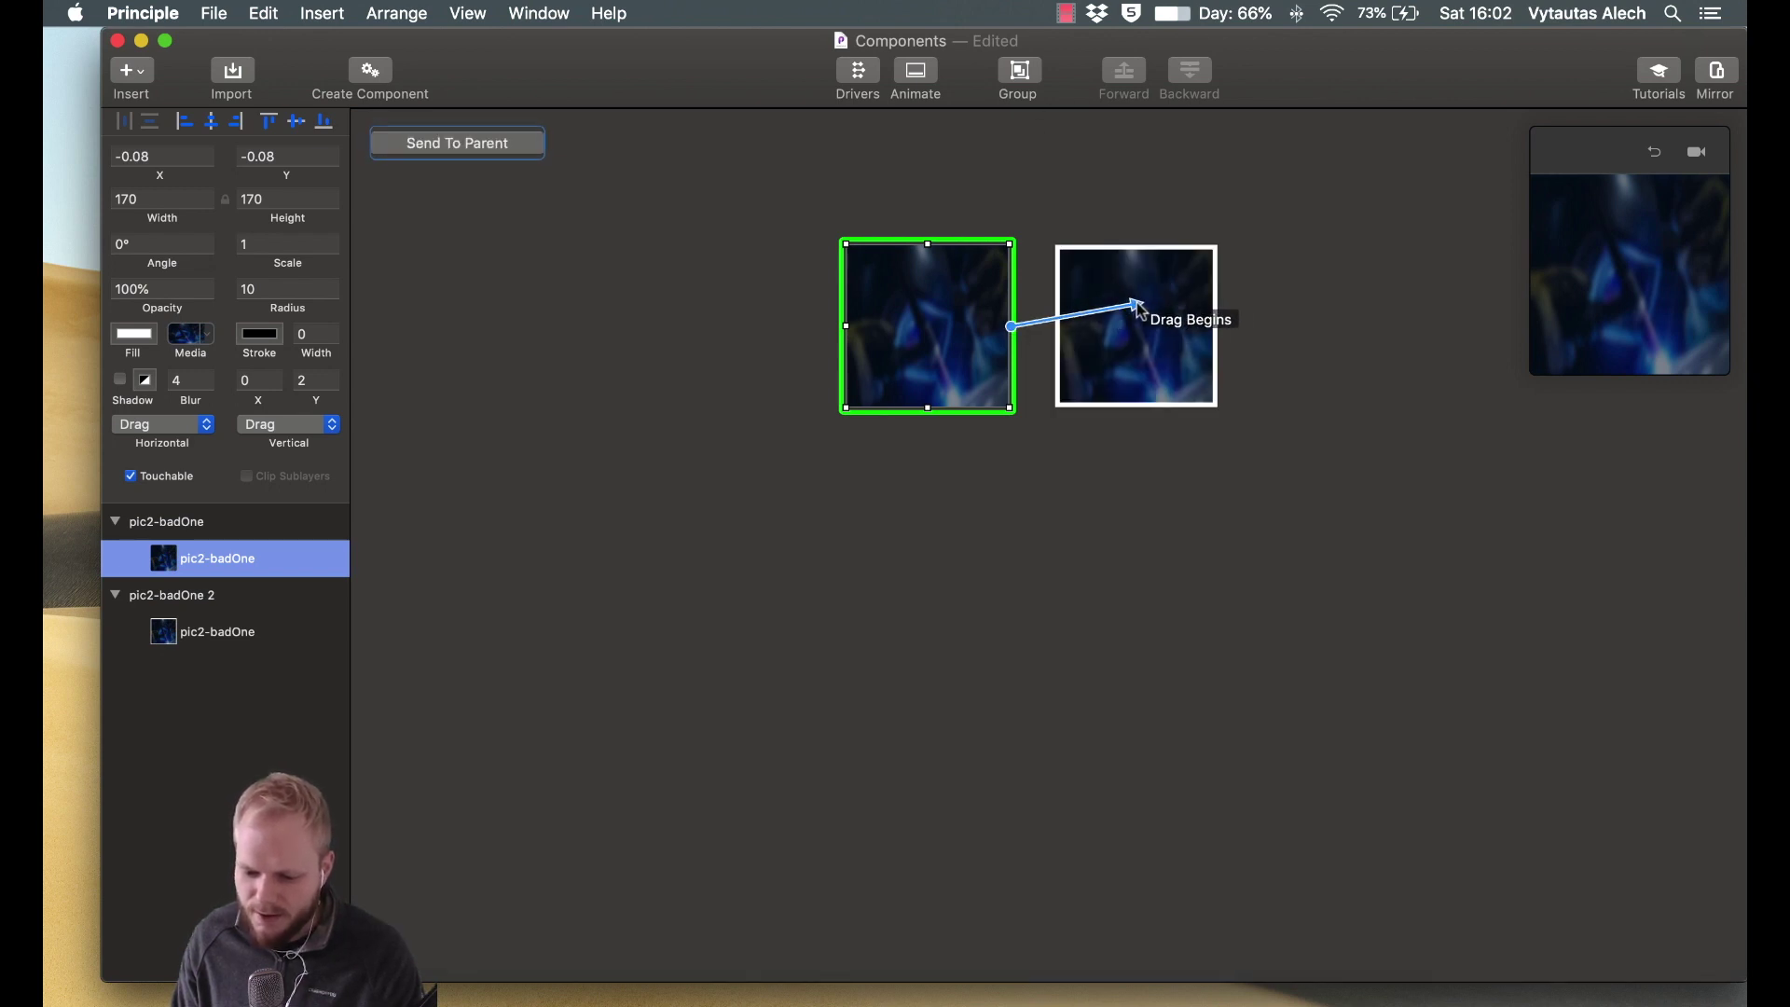
left_click(1164, 321)
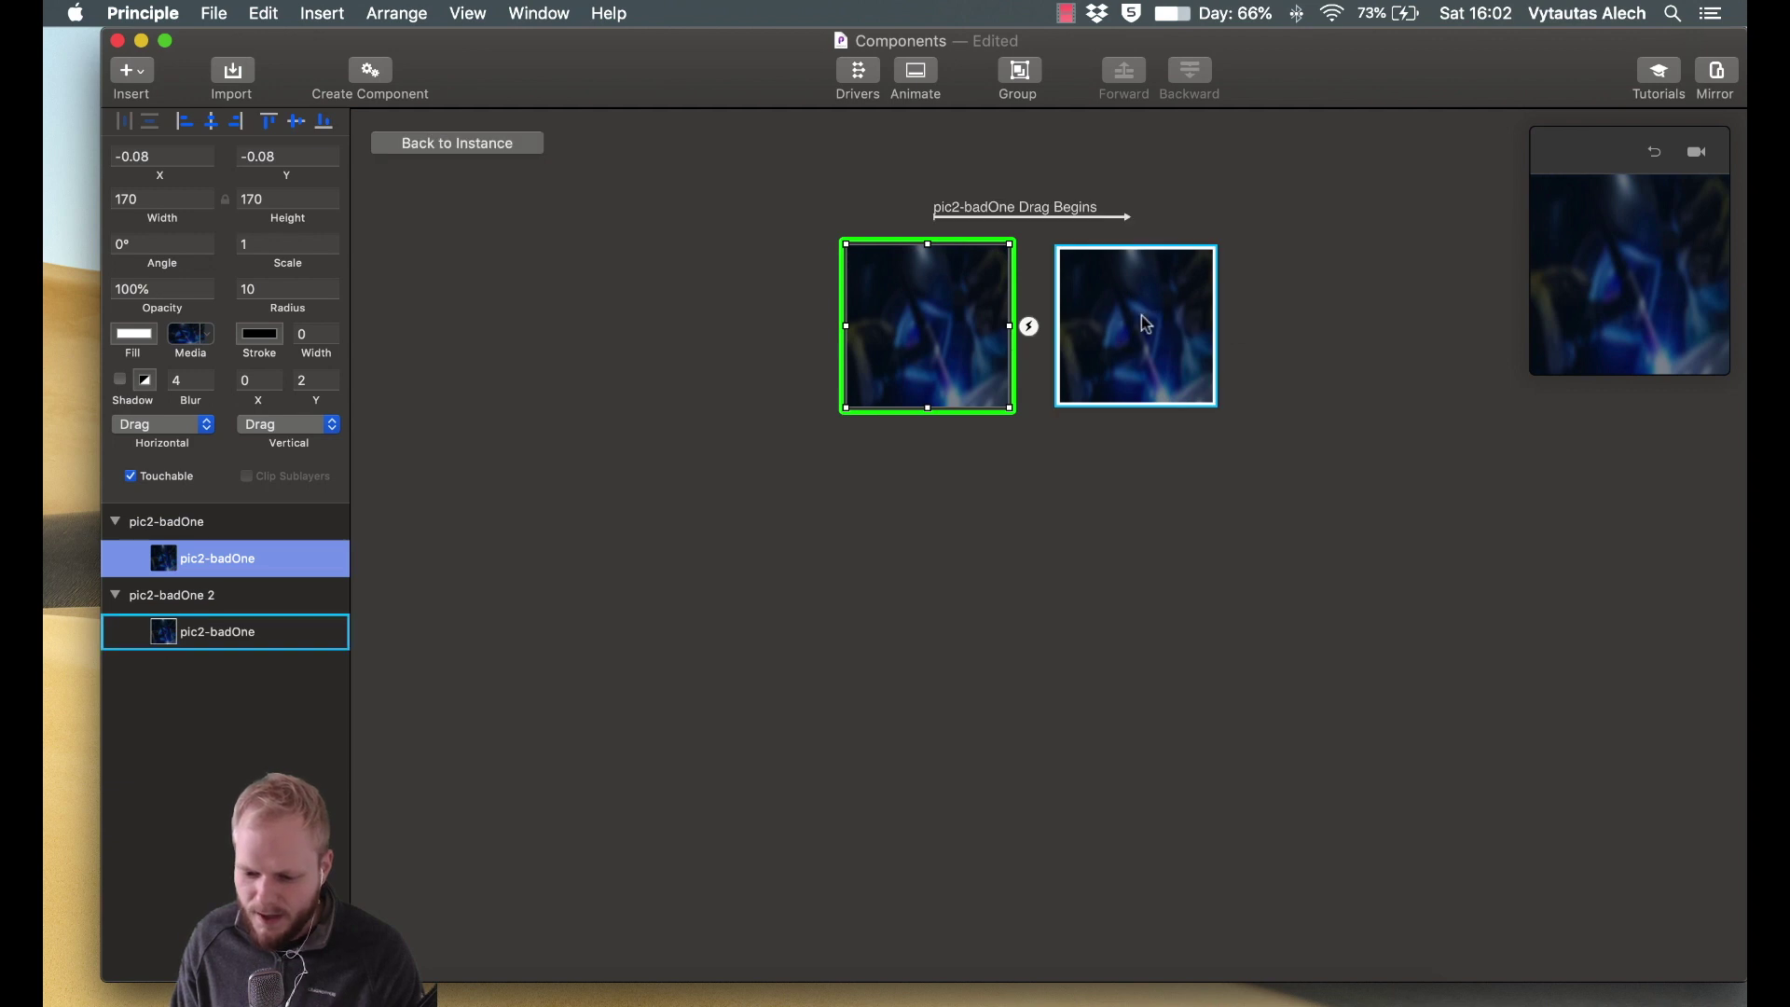
Add a Drag Ends transition from the white-bordered picture back to the first artboard.
left_click(1146, 324)
left_click(1240, 327)
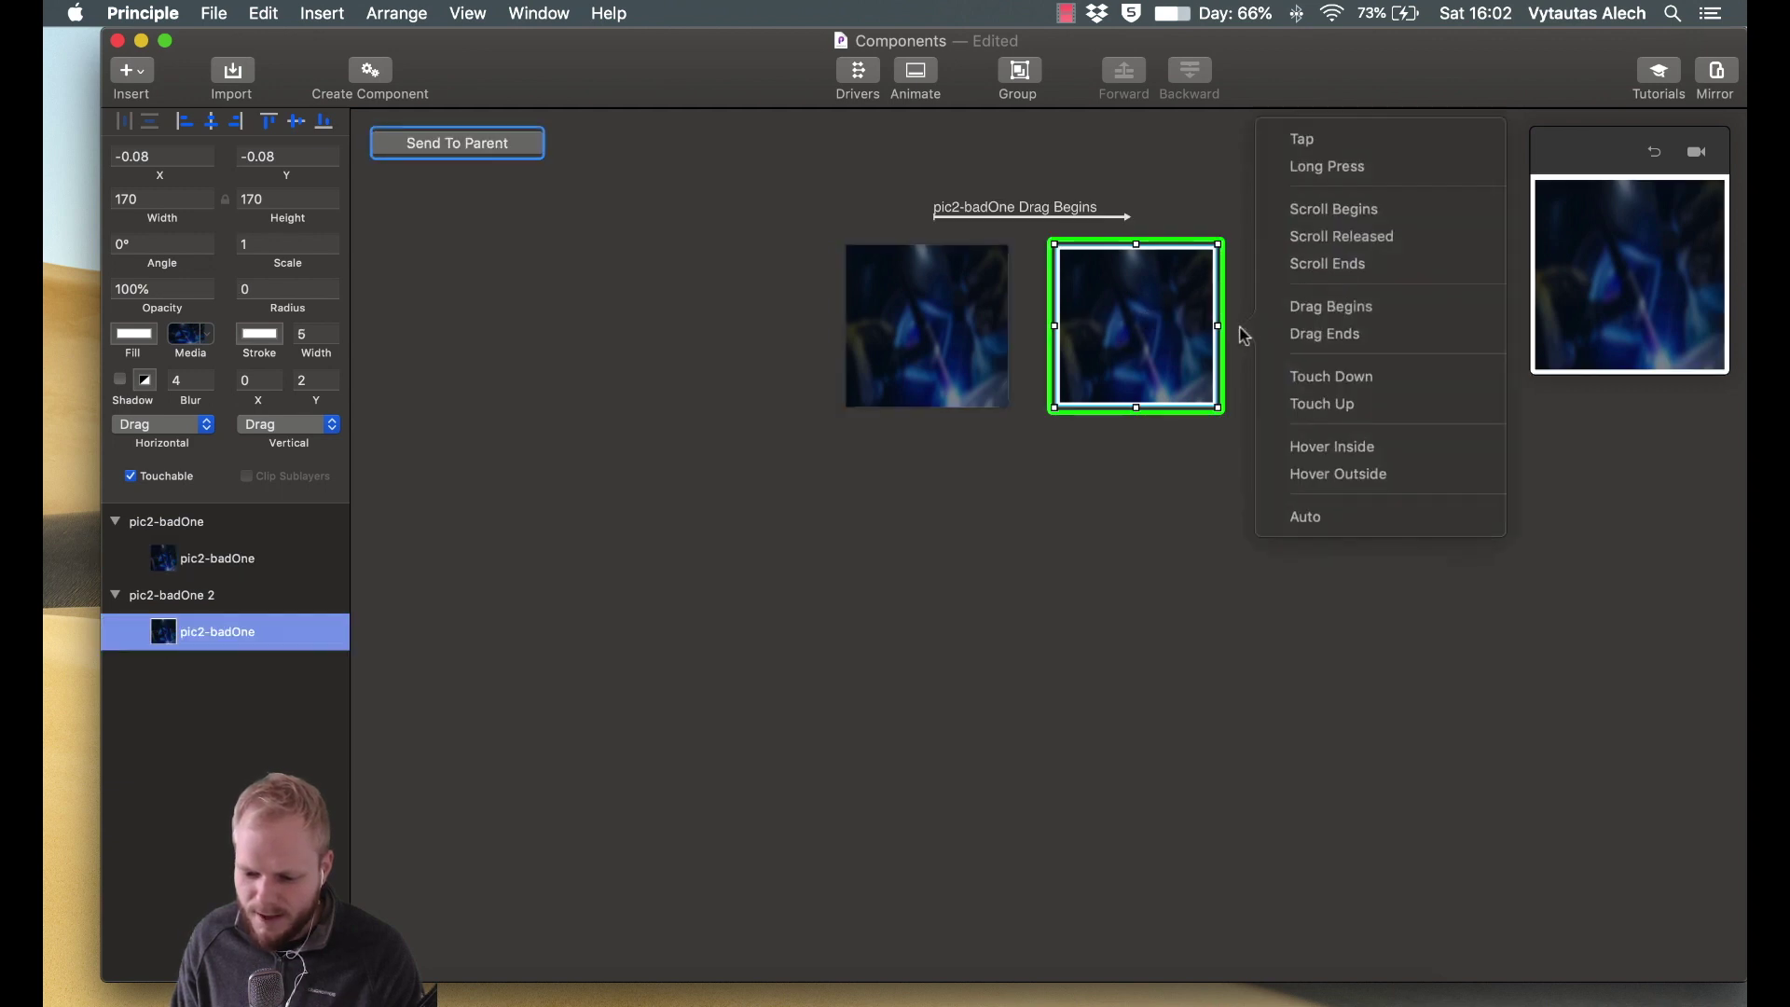
left_click(1318, 333)
left_click(927, 352)
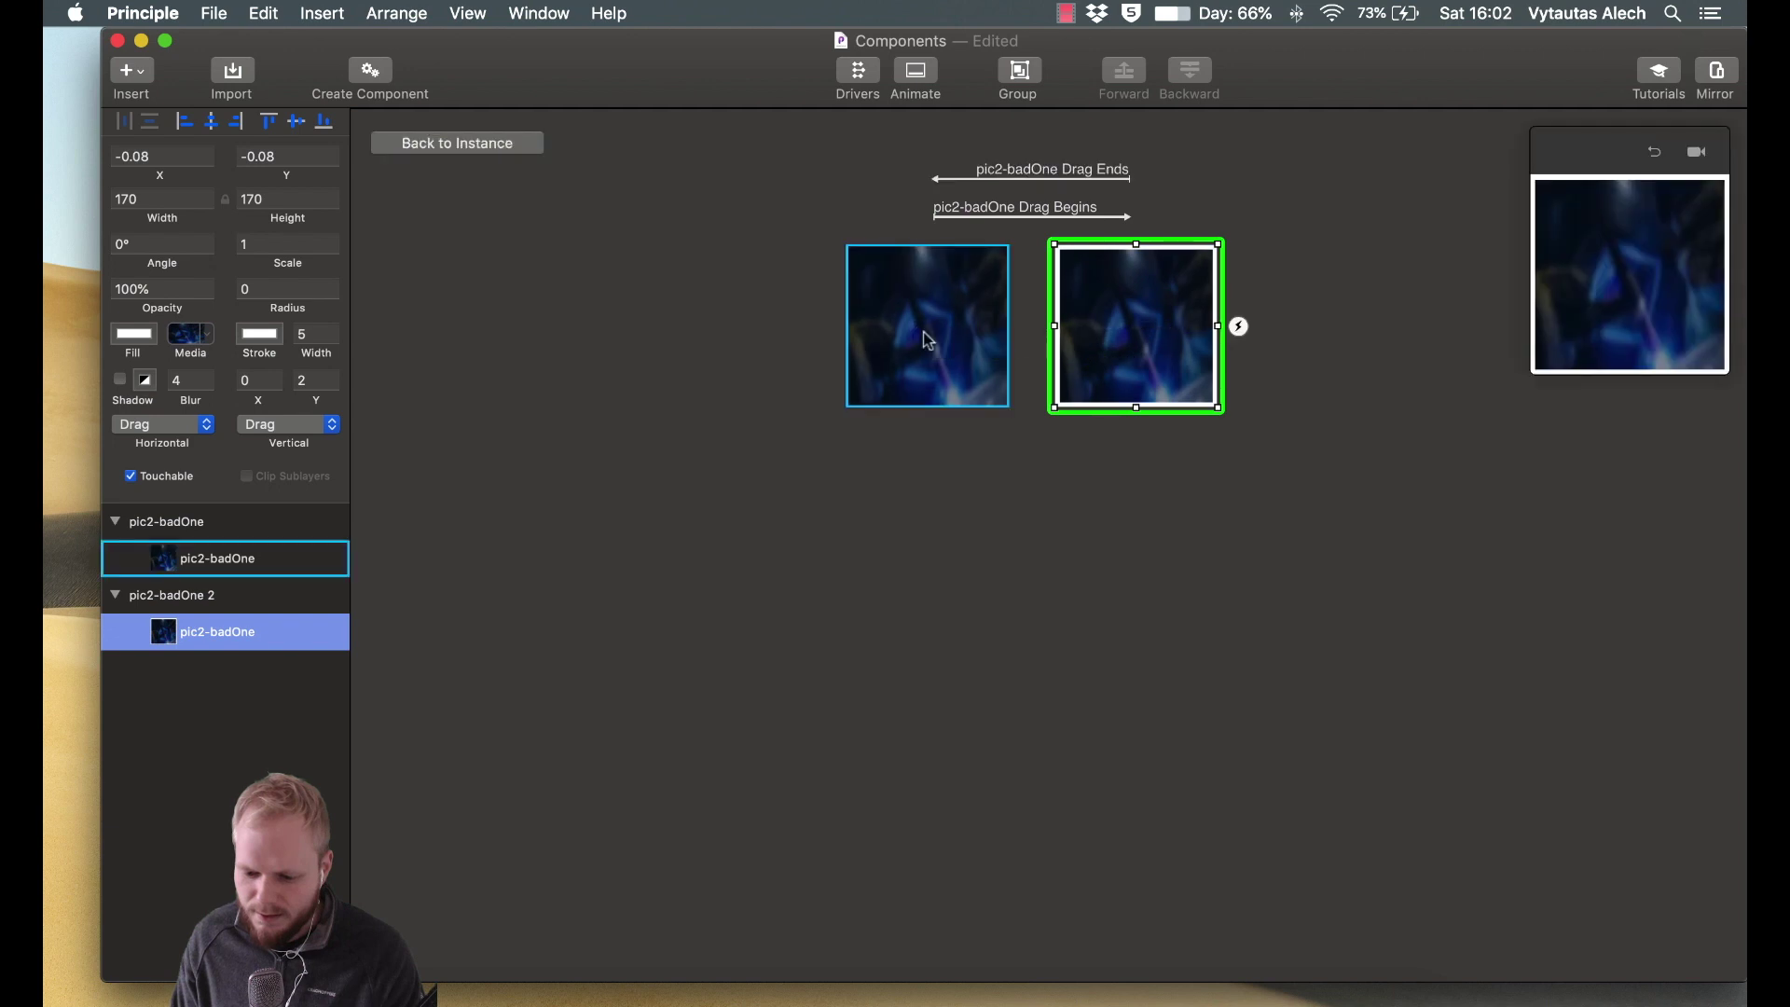
left_click(652, 332)
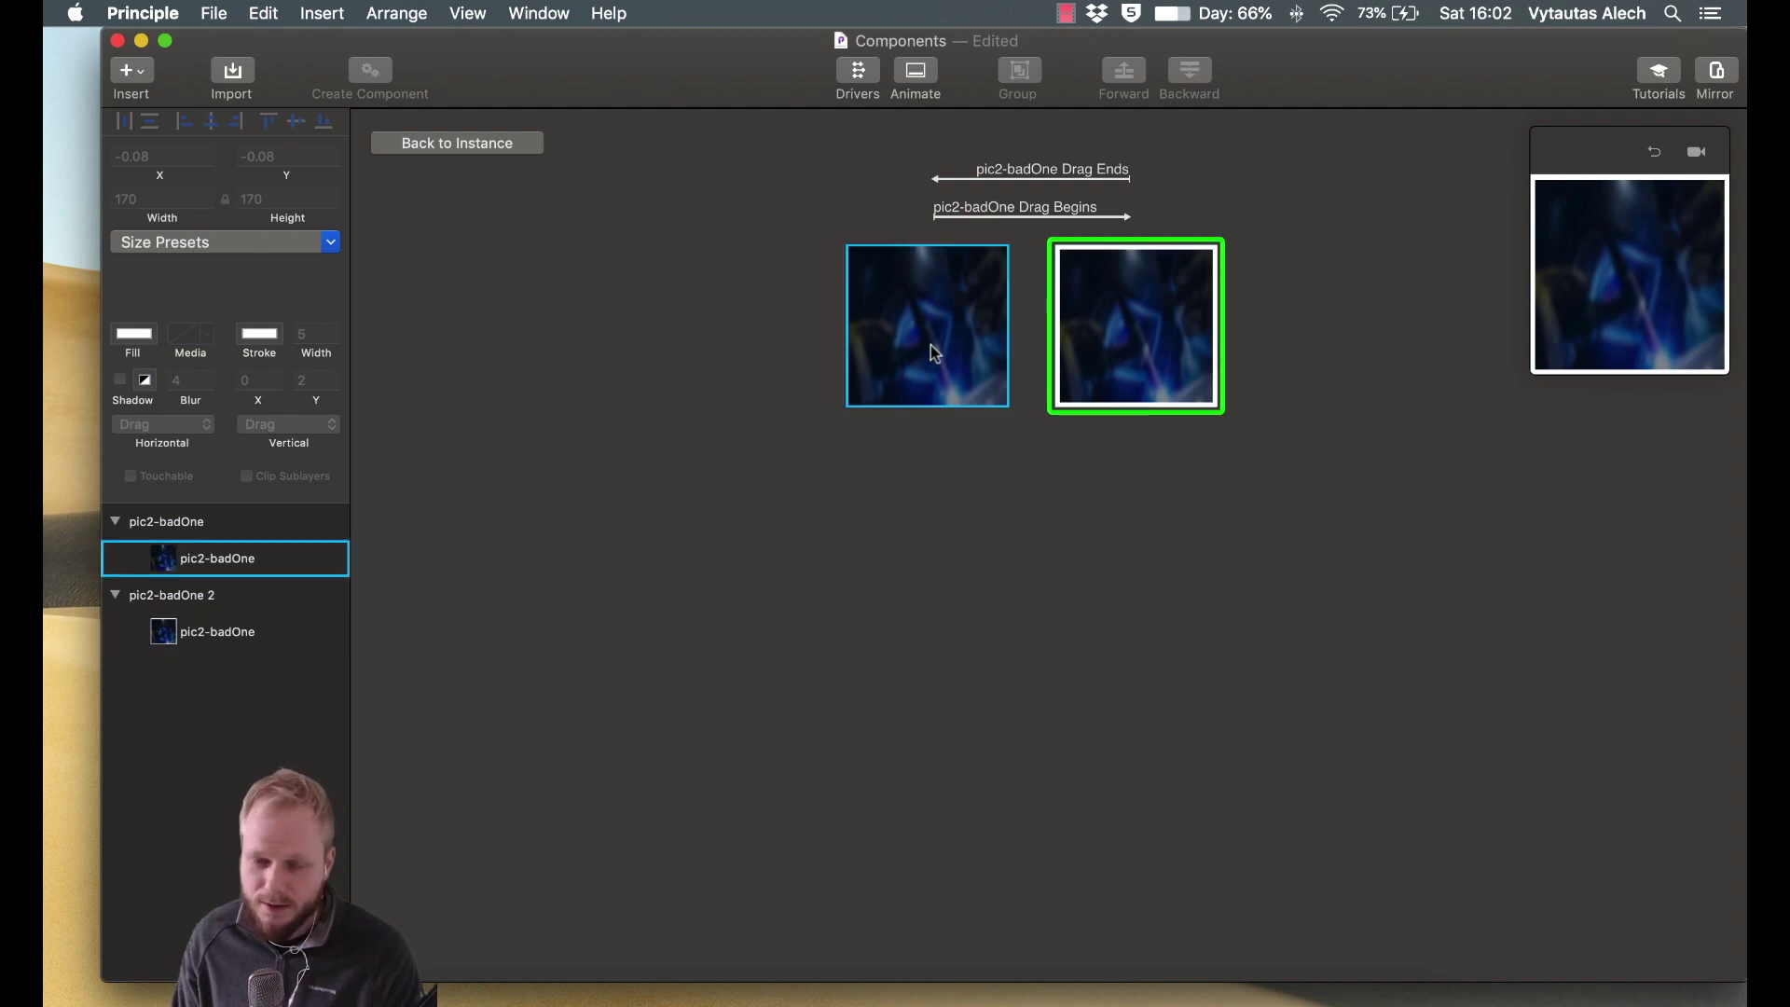
Return to the main scene and test dragging the dark picture component in the preview.
left_click(492, 147)
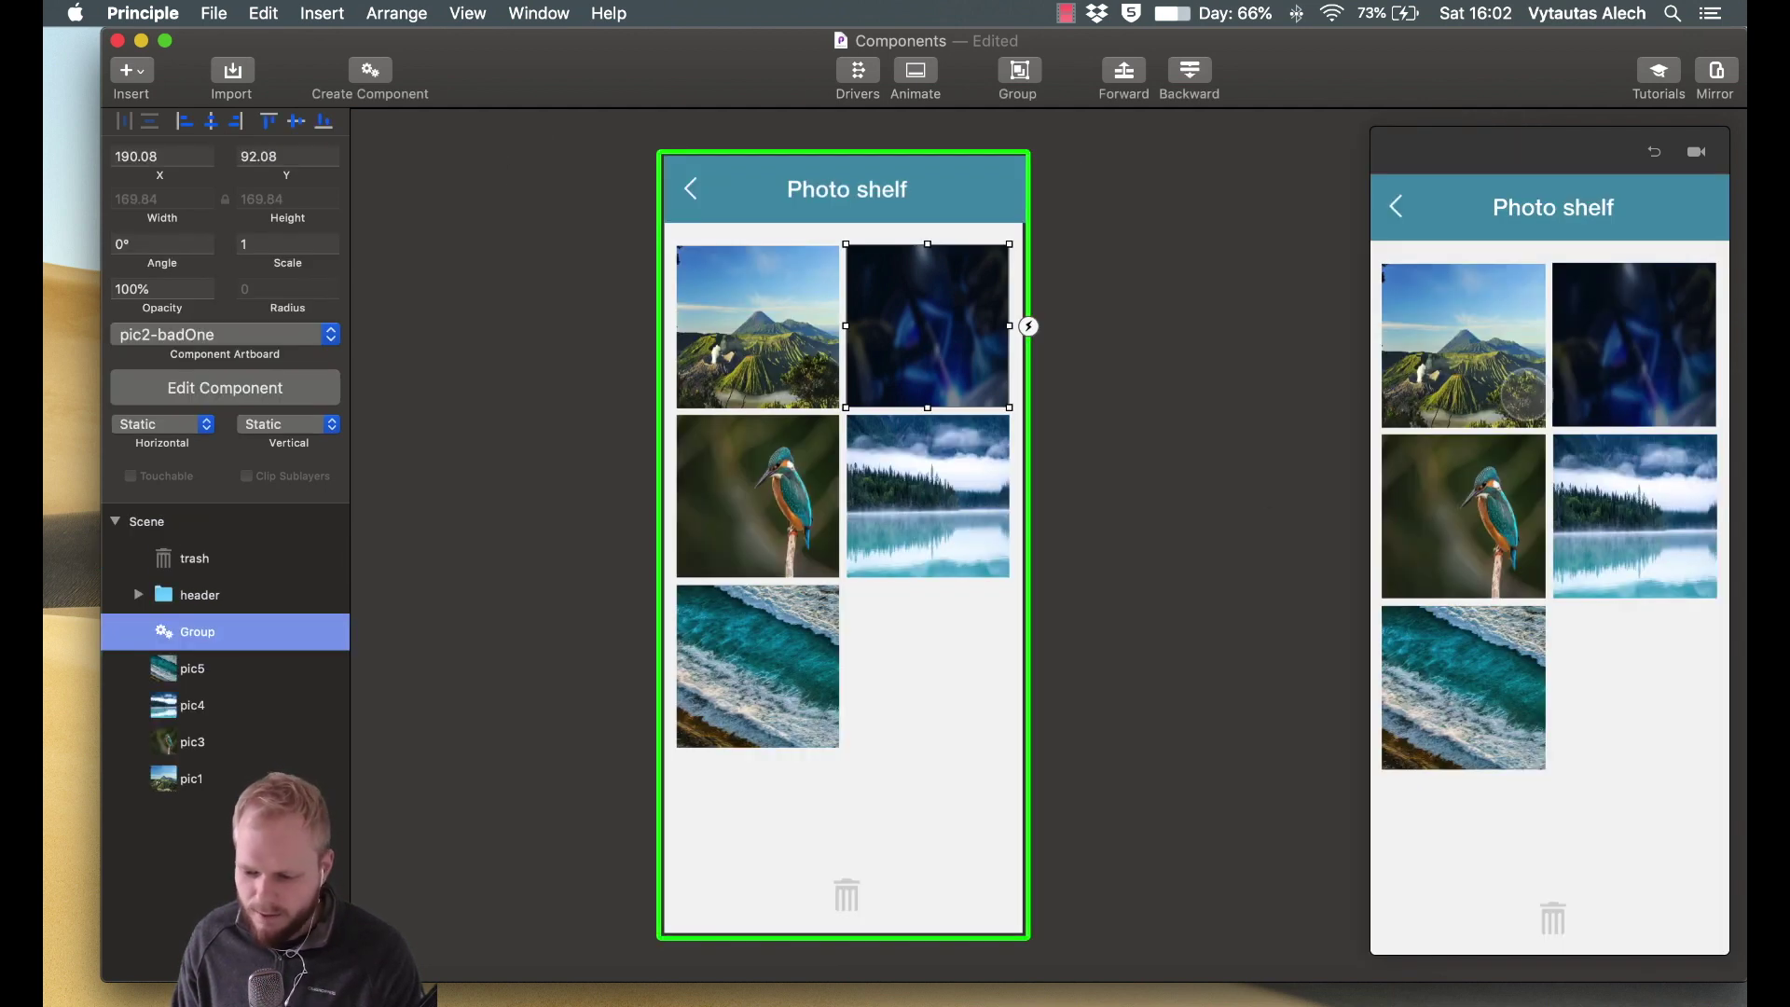
left_click_drag(1620, 357, 1530, 448)
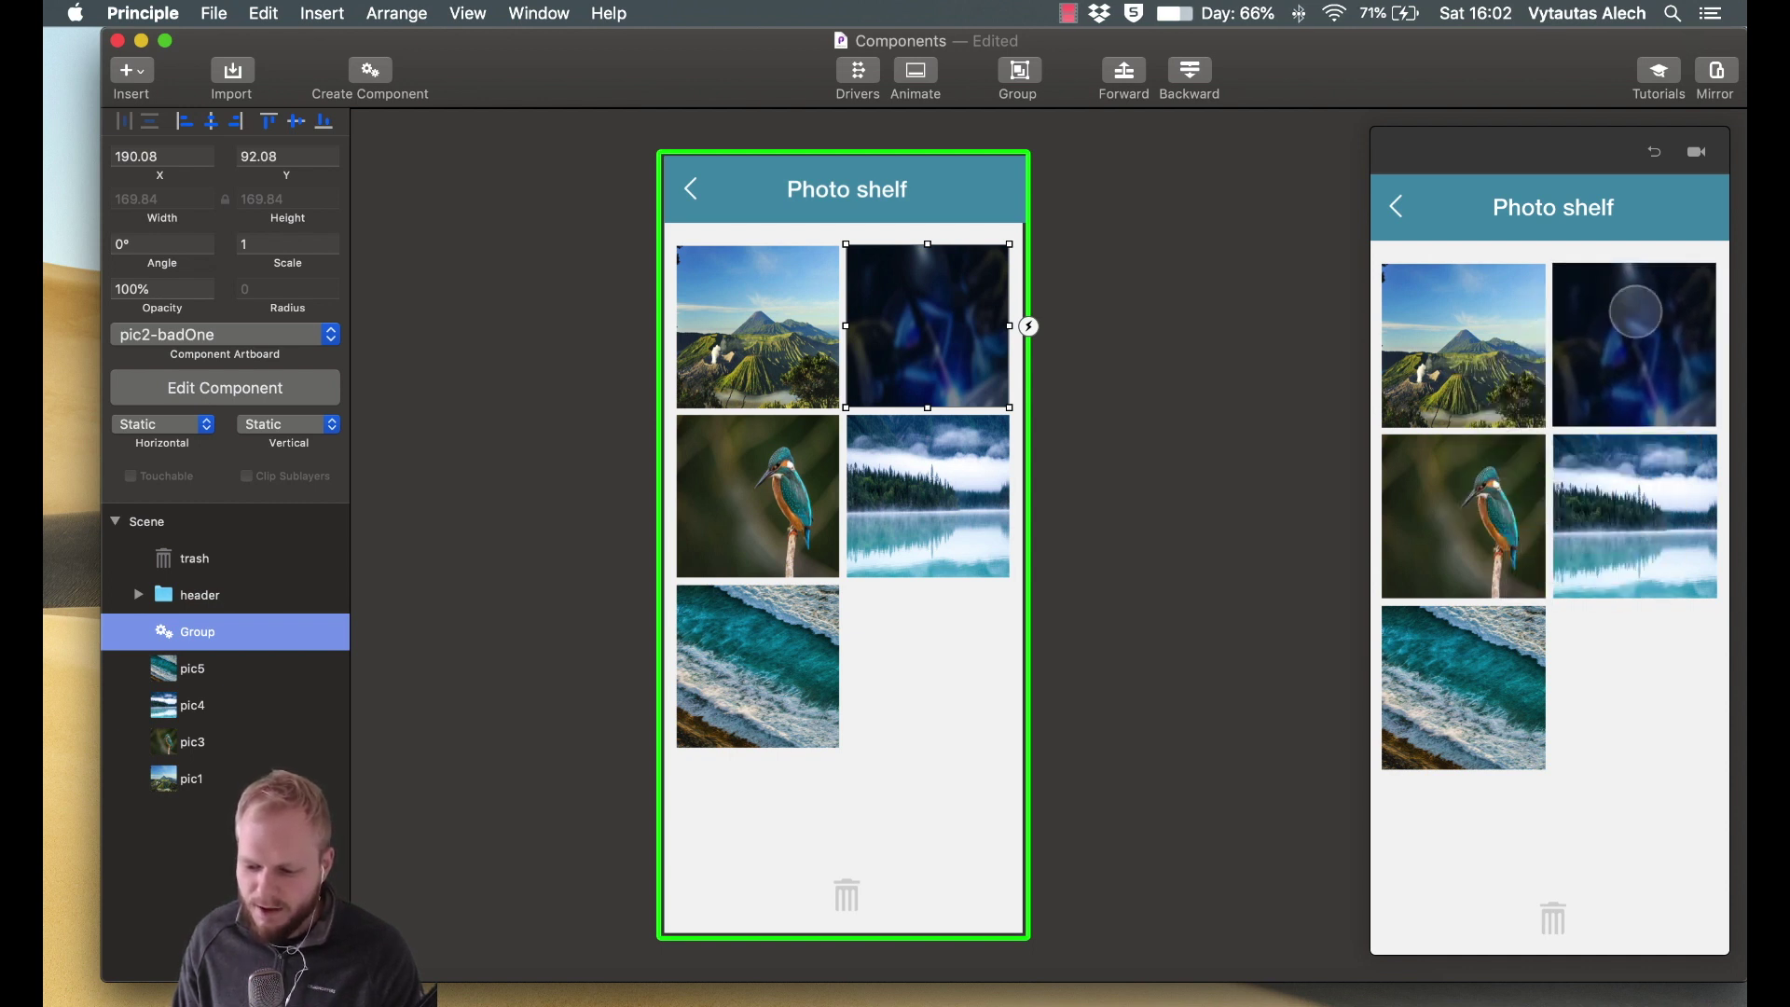
left_click_drag(1630, 381, 1529, 620)
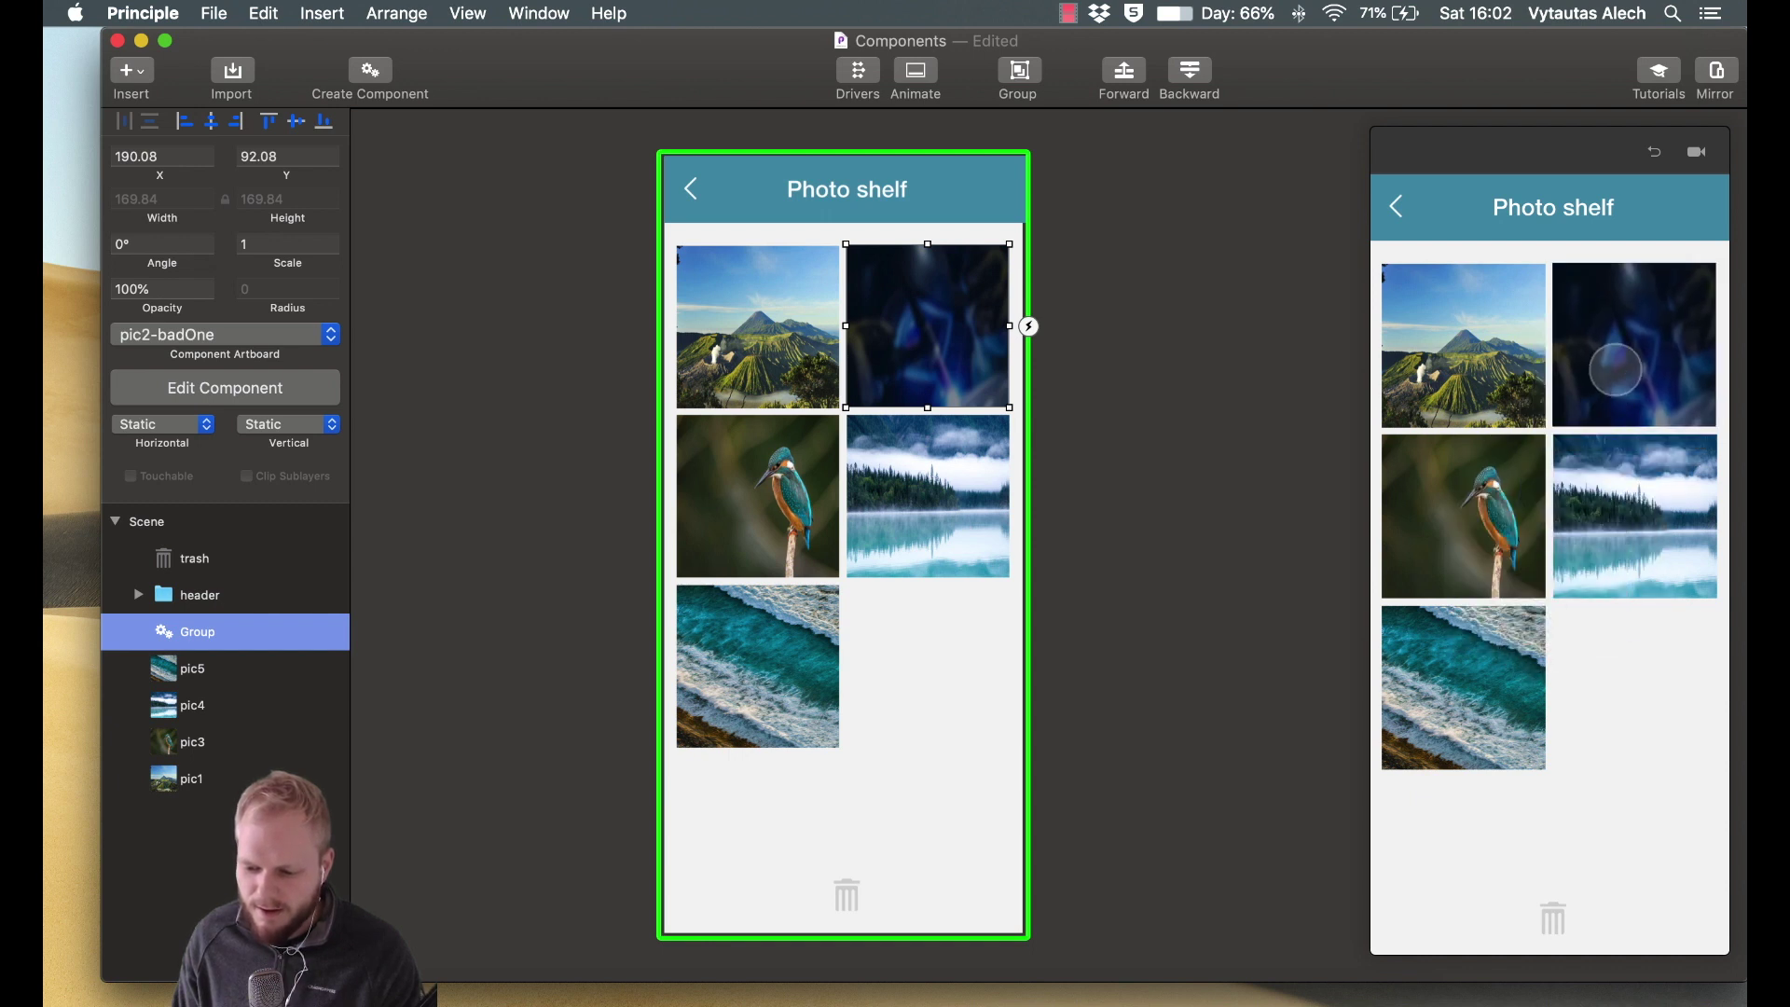
left_click(1160, 312)
Duplicate the Scene artboard containing the photo shelf.
scroll(1160, 308, "up", 1)
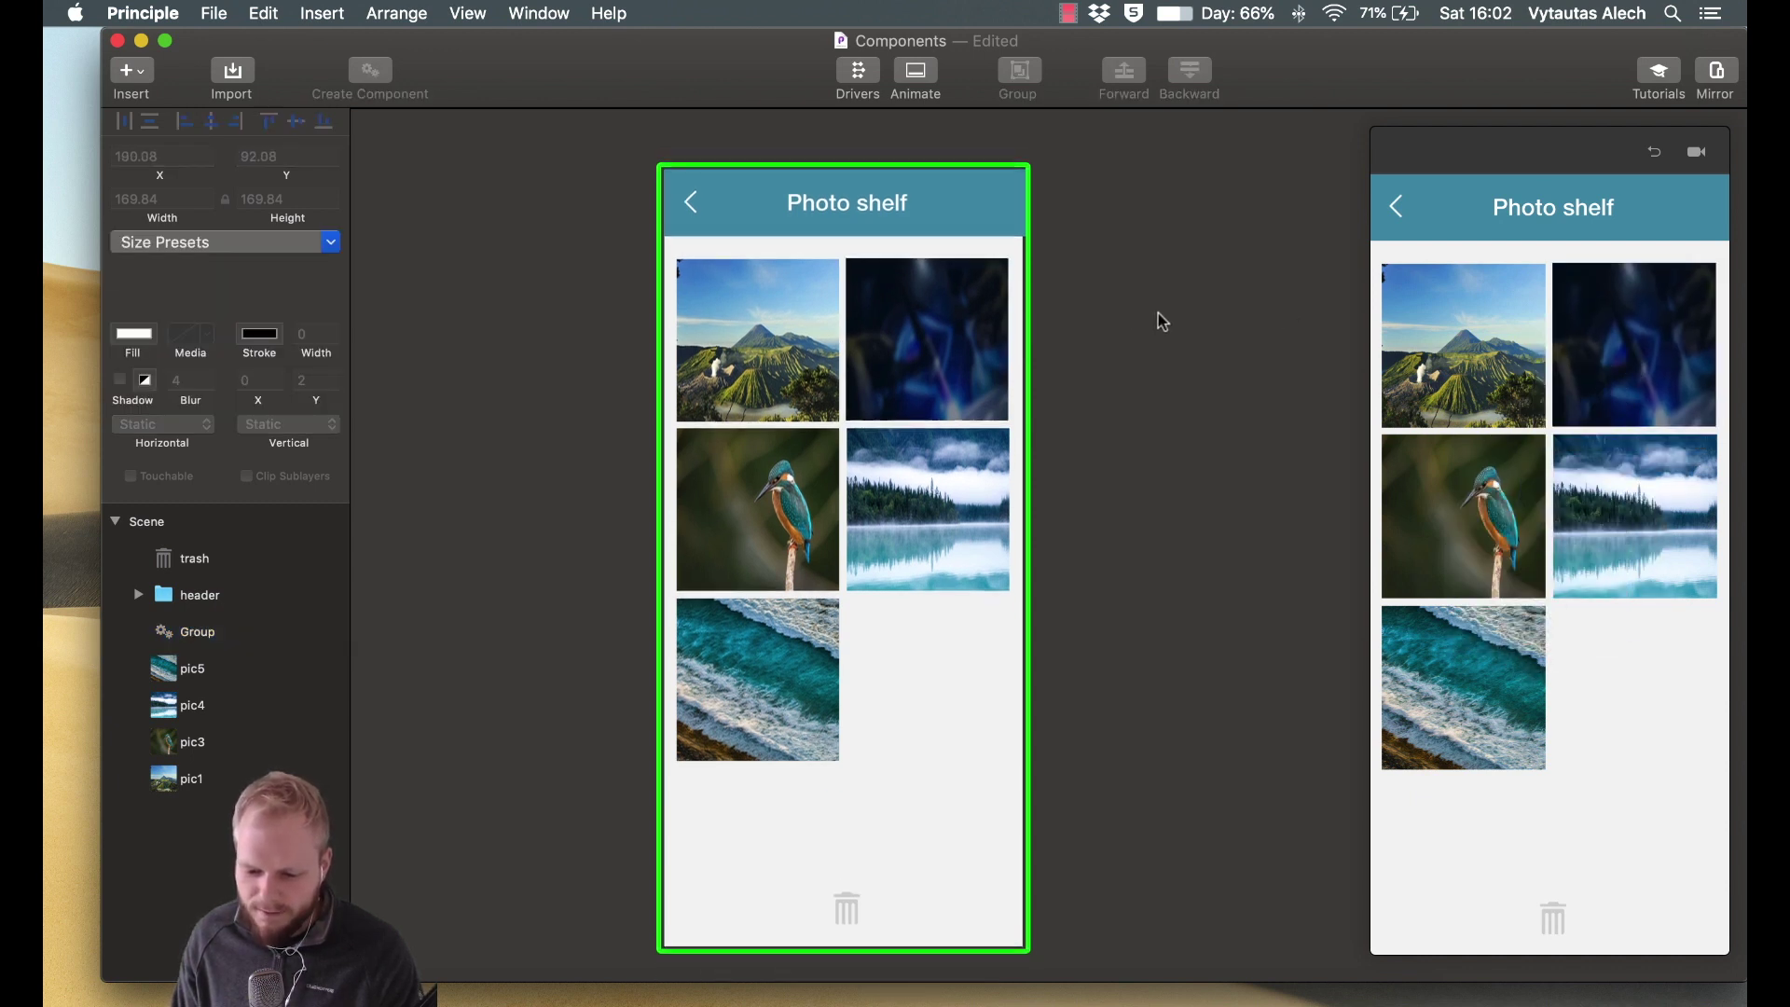
left_click(174, 522)
key("super+d")
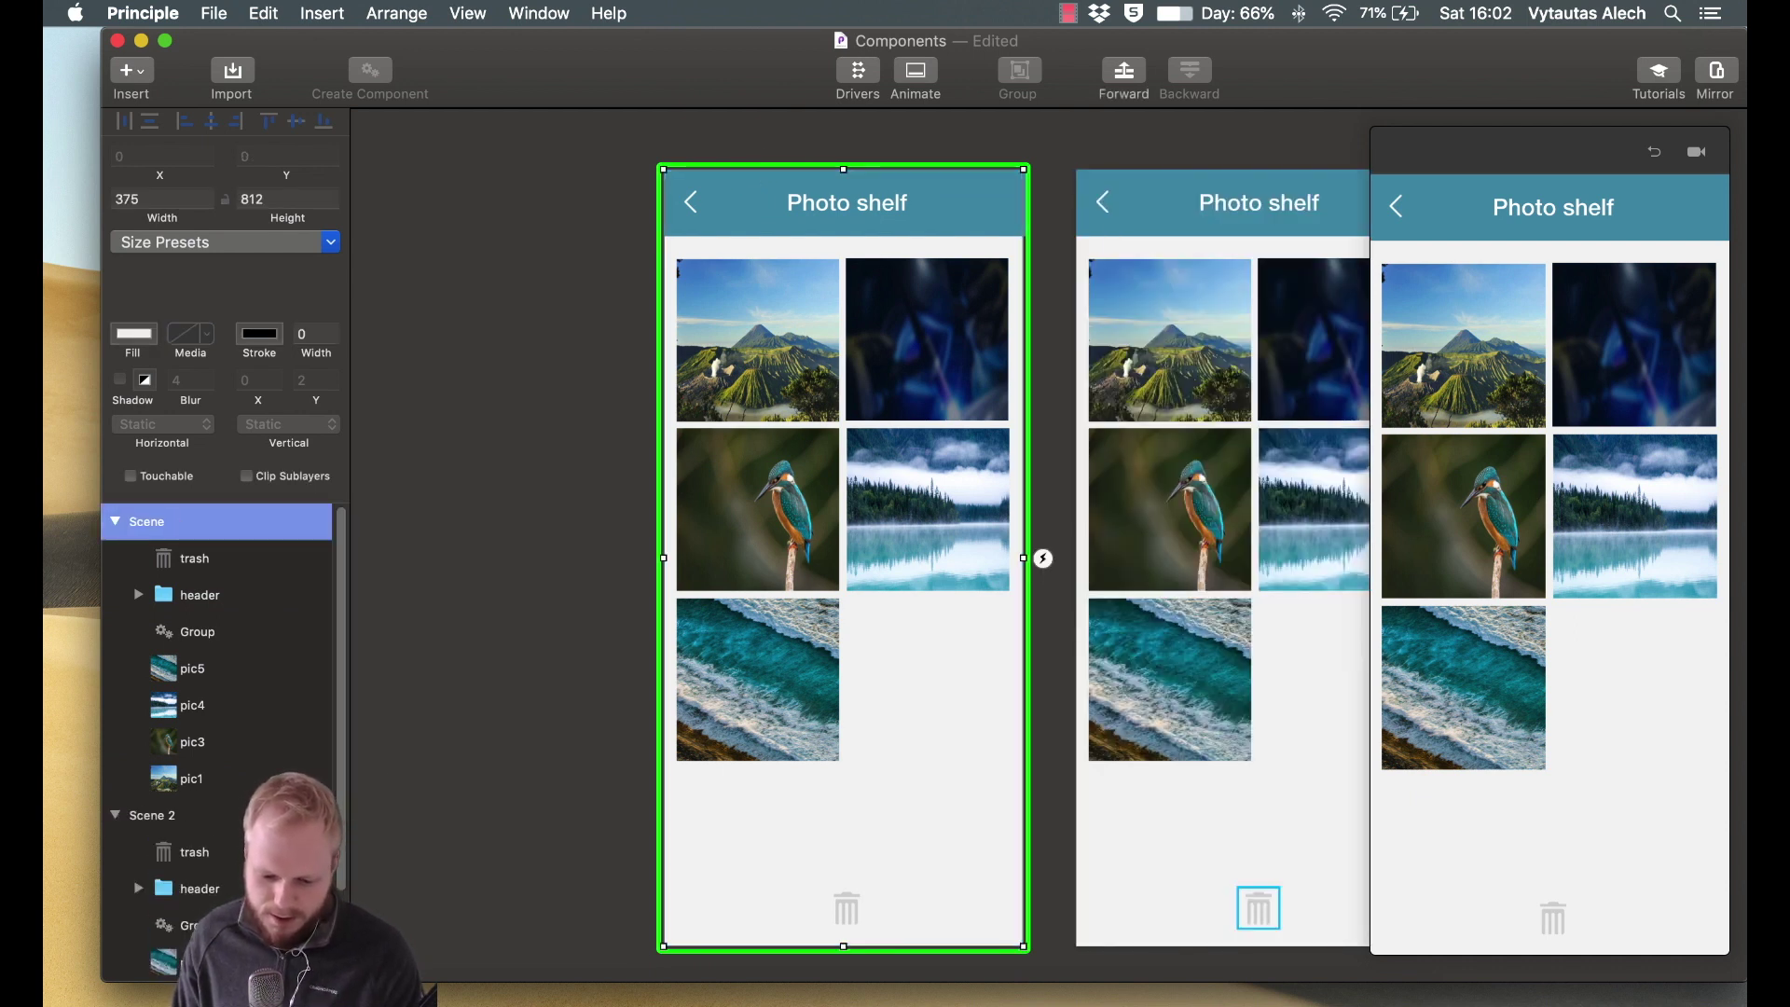
scroll(1225, 361, "right", 3)
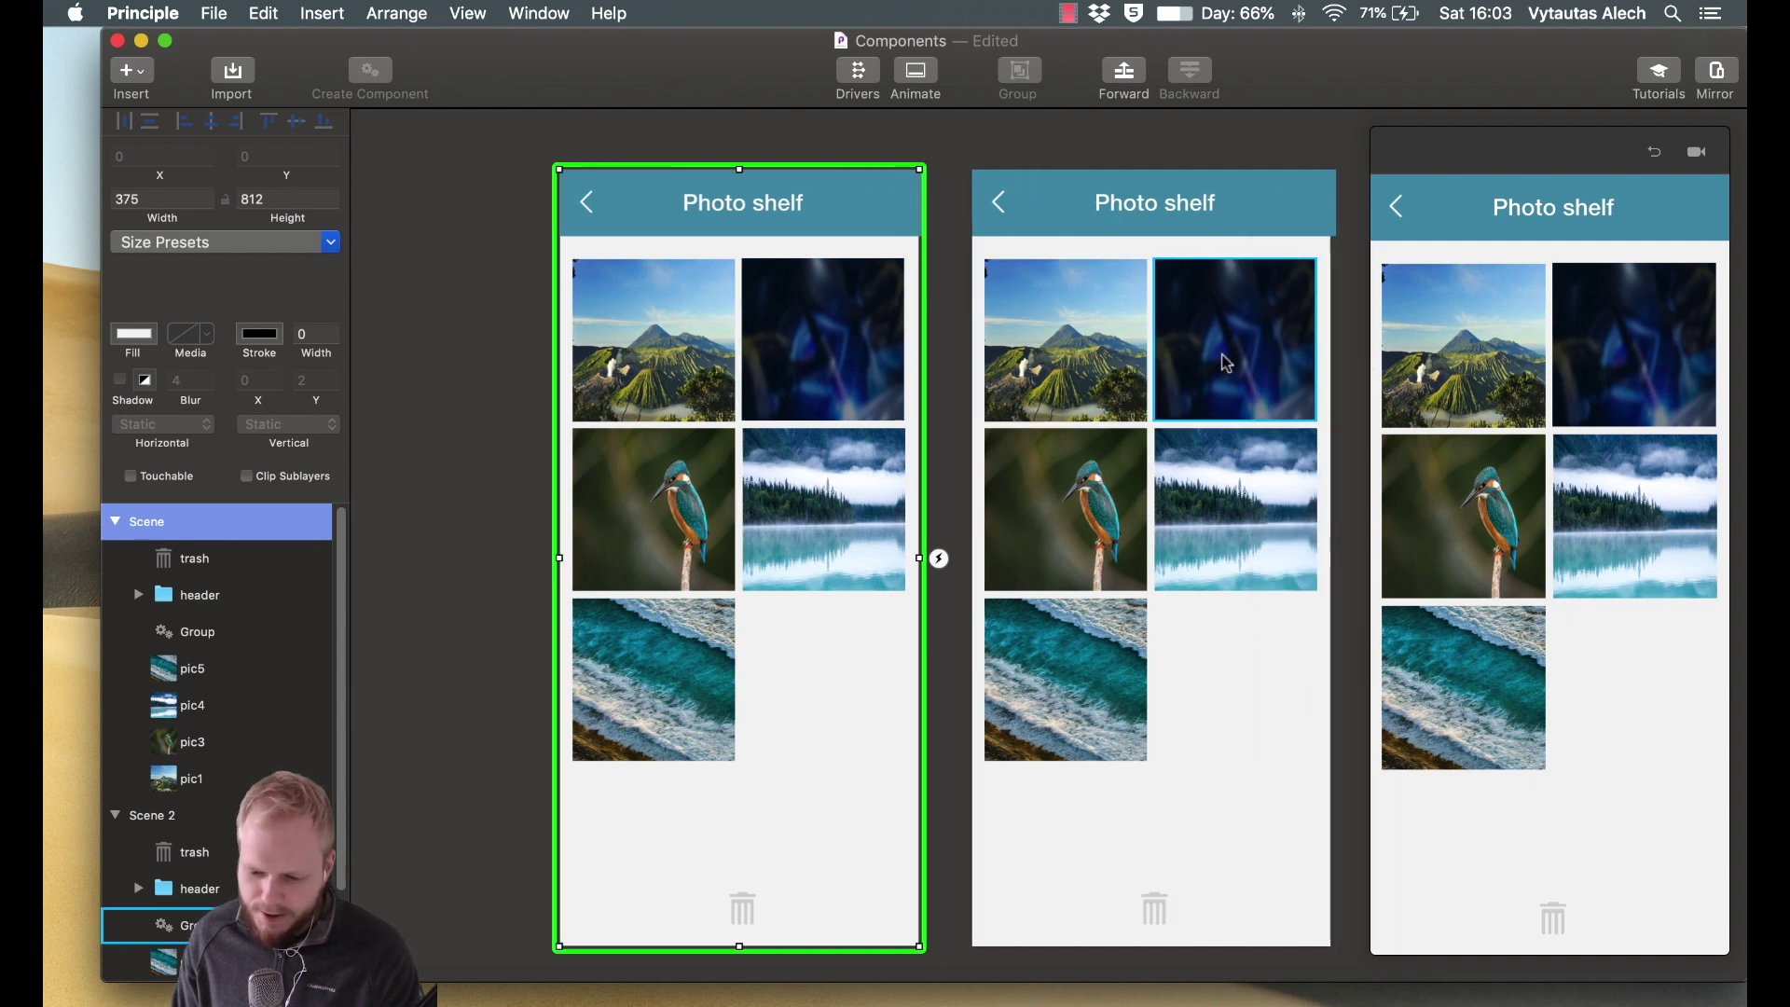
Give the volcano picture in the duplicated scene a white stroke (FFFFFF) with a width of 5.
left_click(1056, 331)
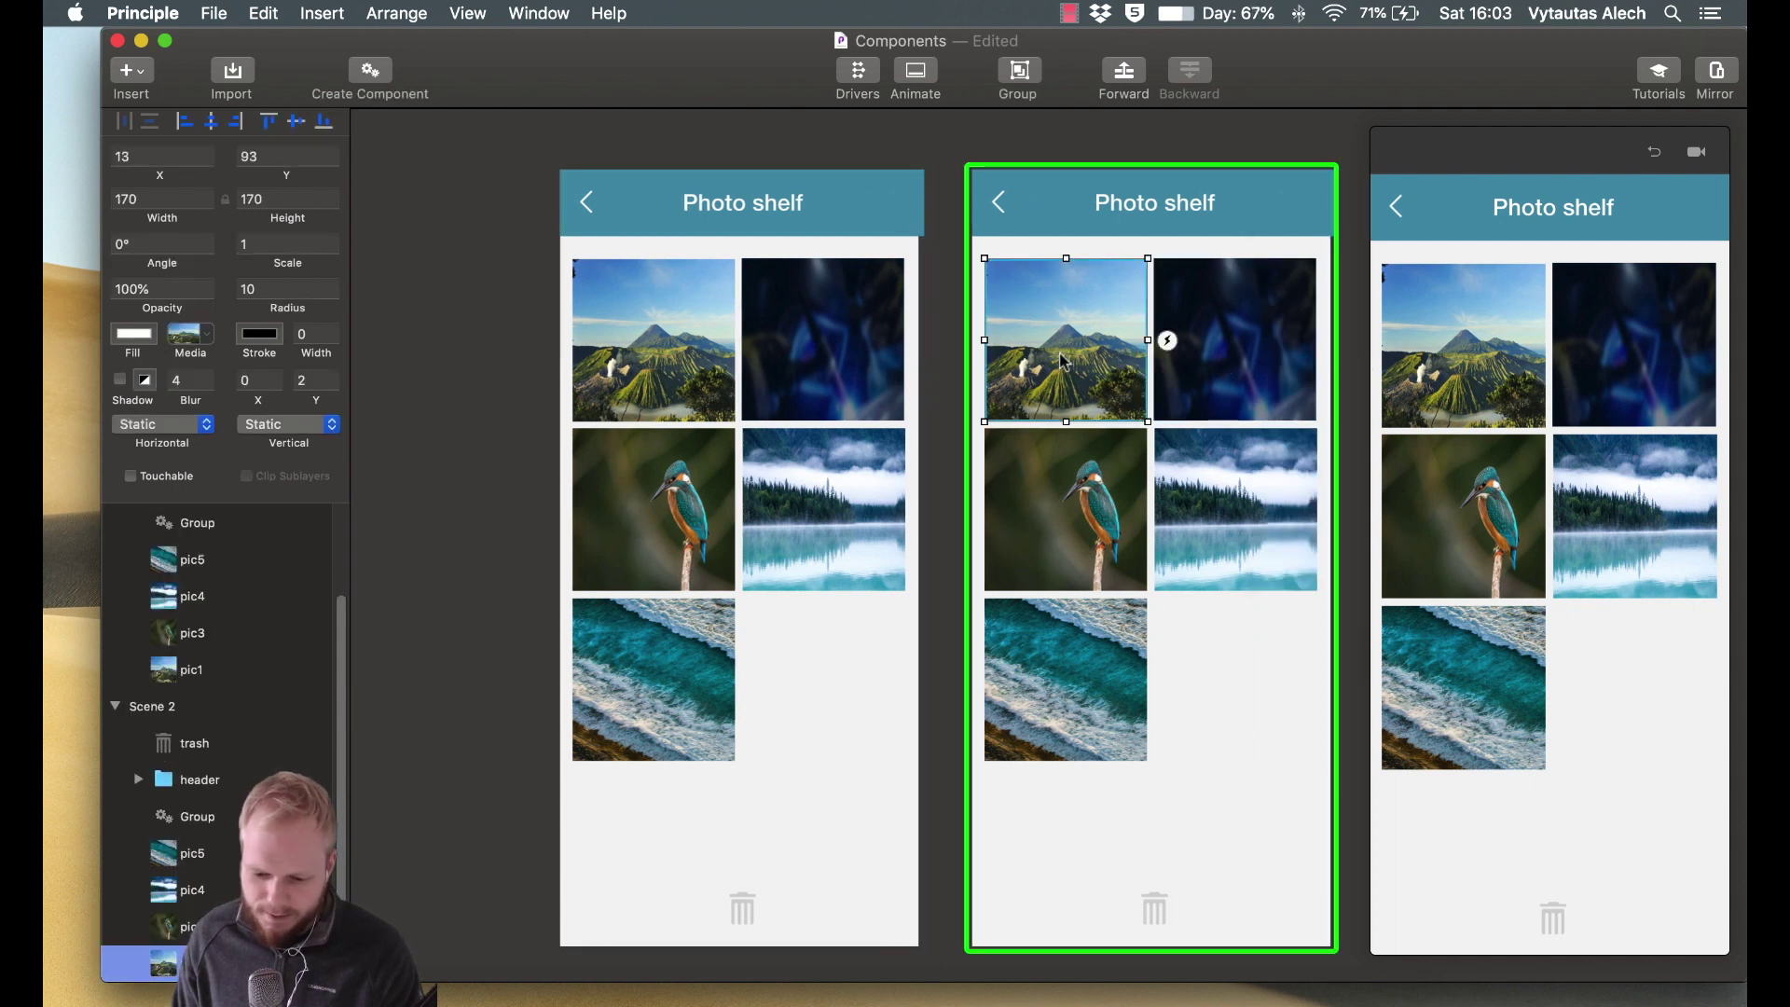
left_click(257, 335)
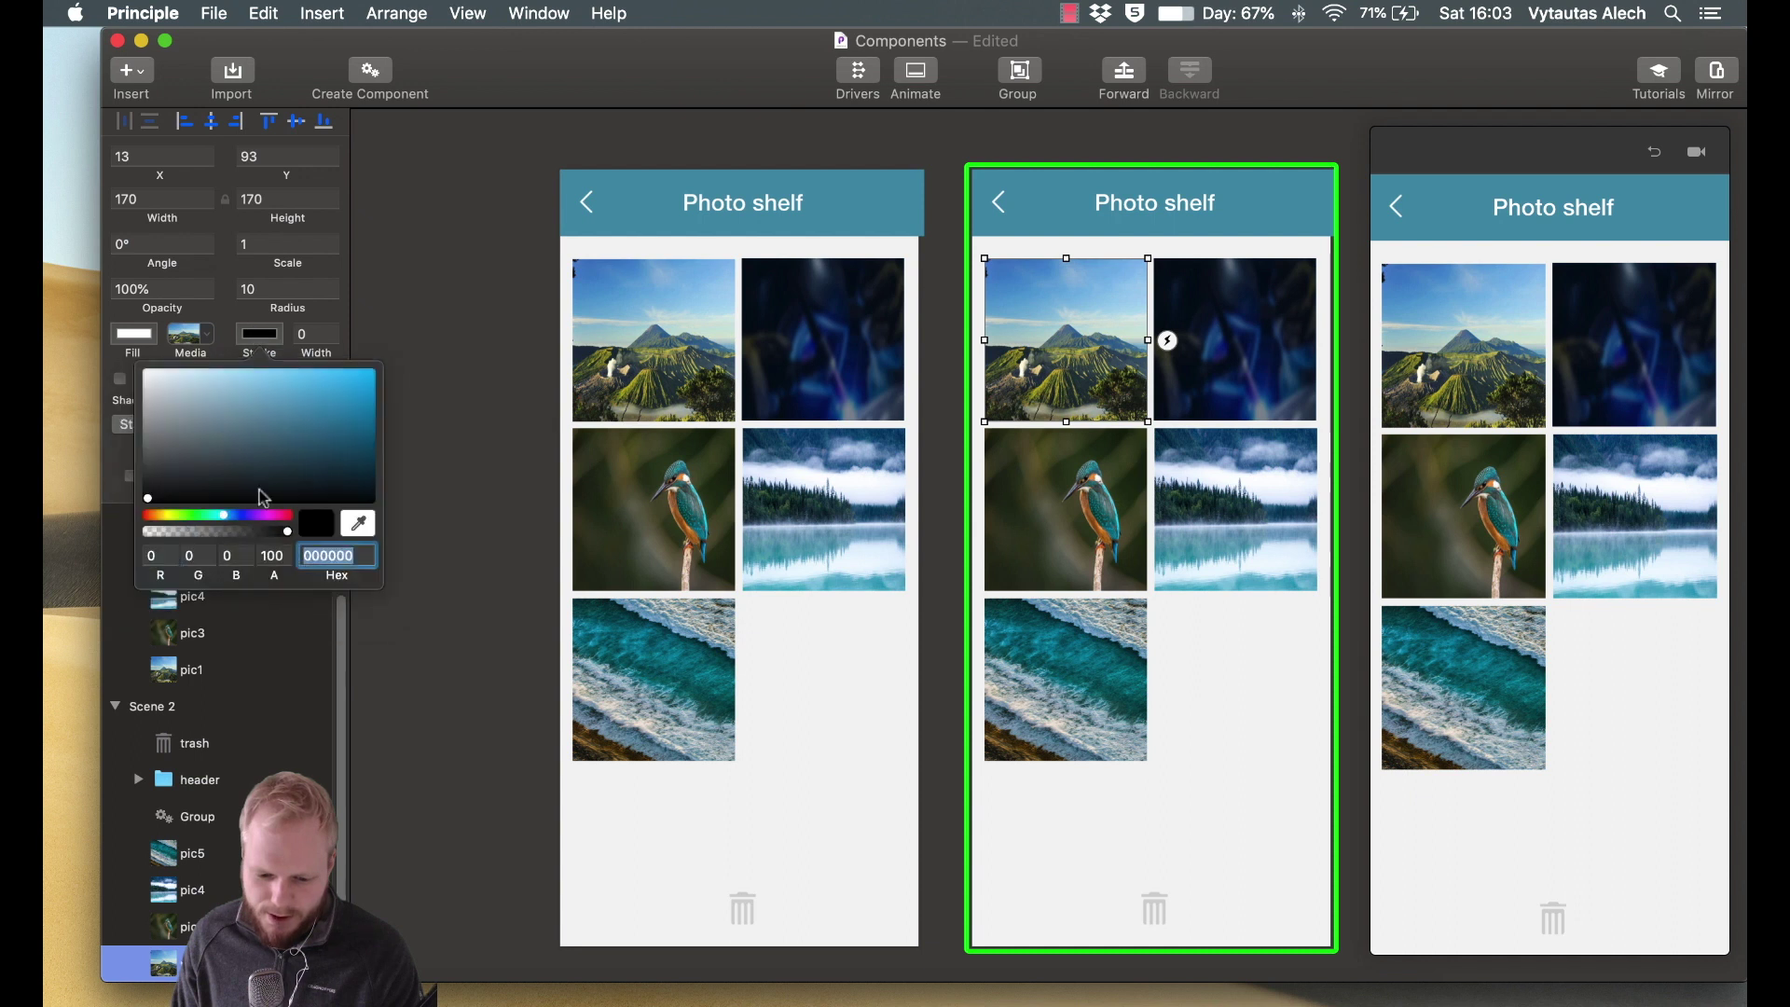
left_click_drag(226, 433, 75, 323)
left_click(302, 333)
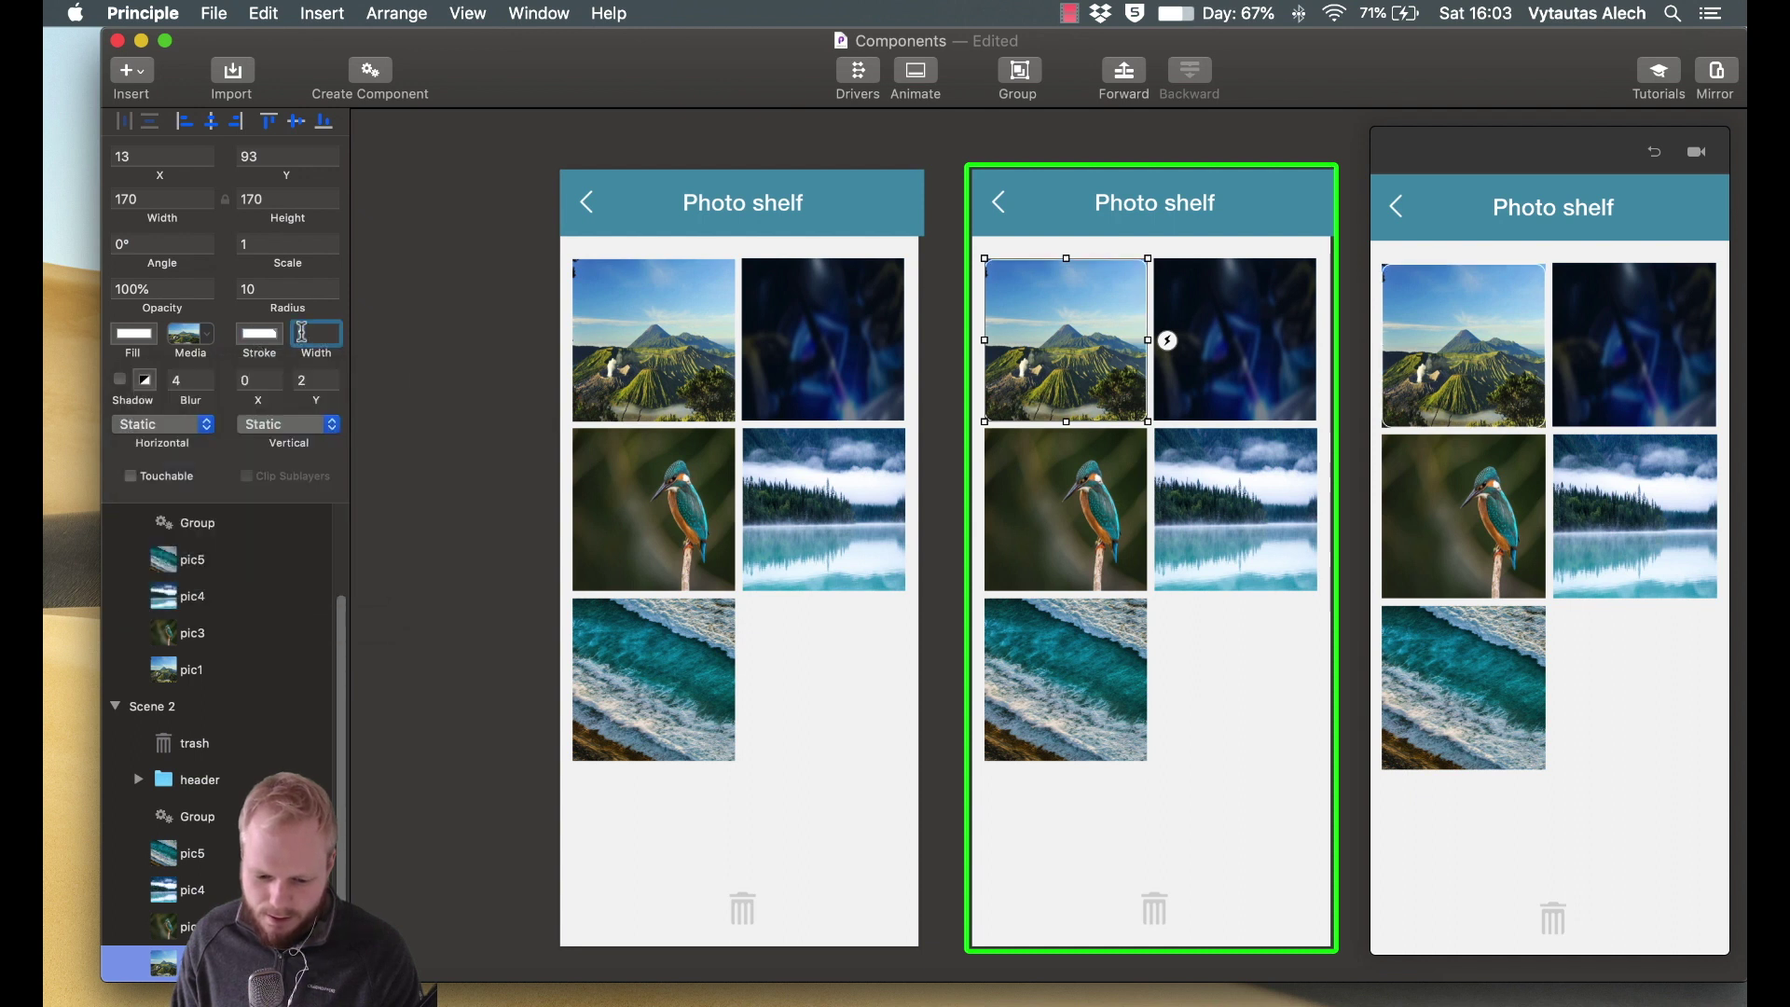
type("5")
left_click(938, 293)
Change the duplicated scene's volcano picture to a black stroke (000000) and set its corner radius to 0.
left_click(1054, 300)
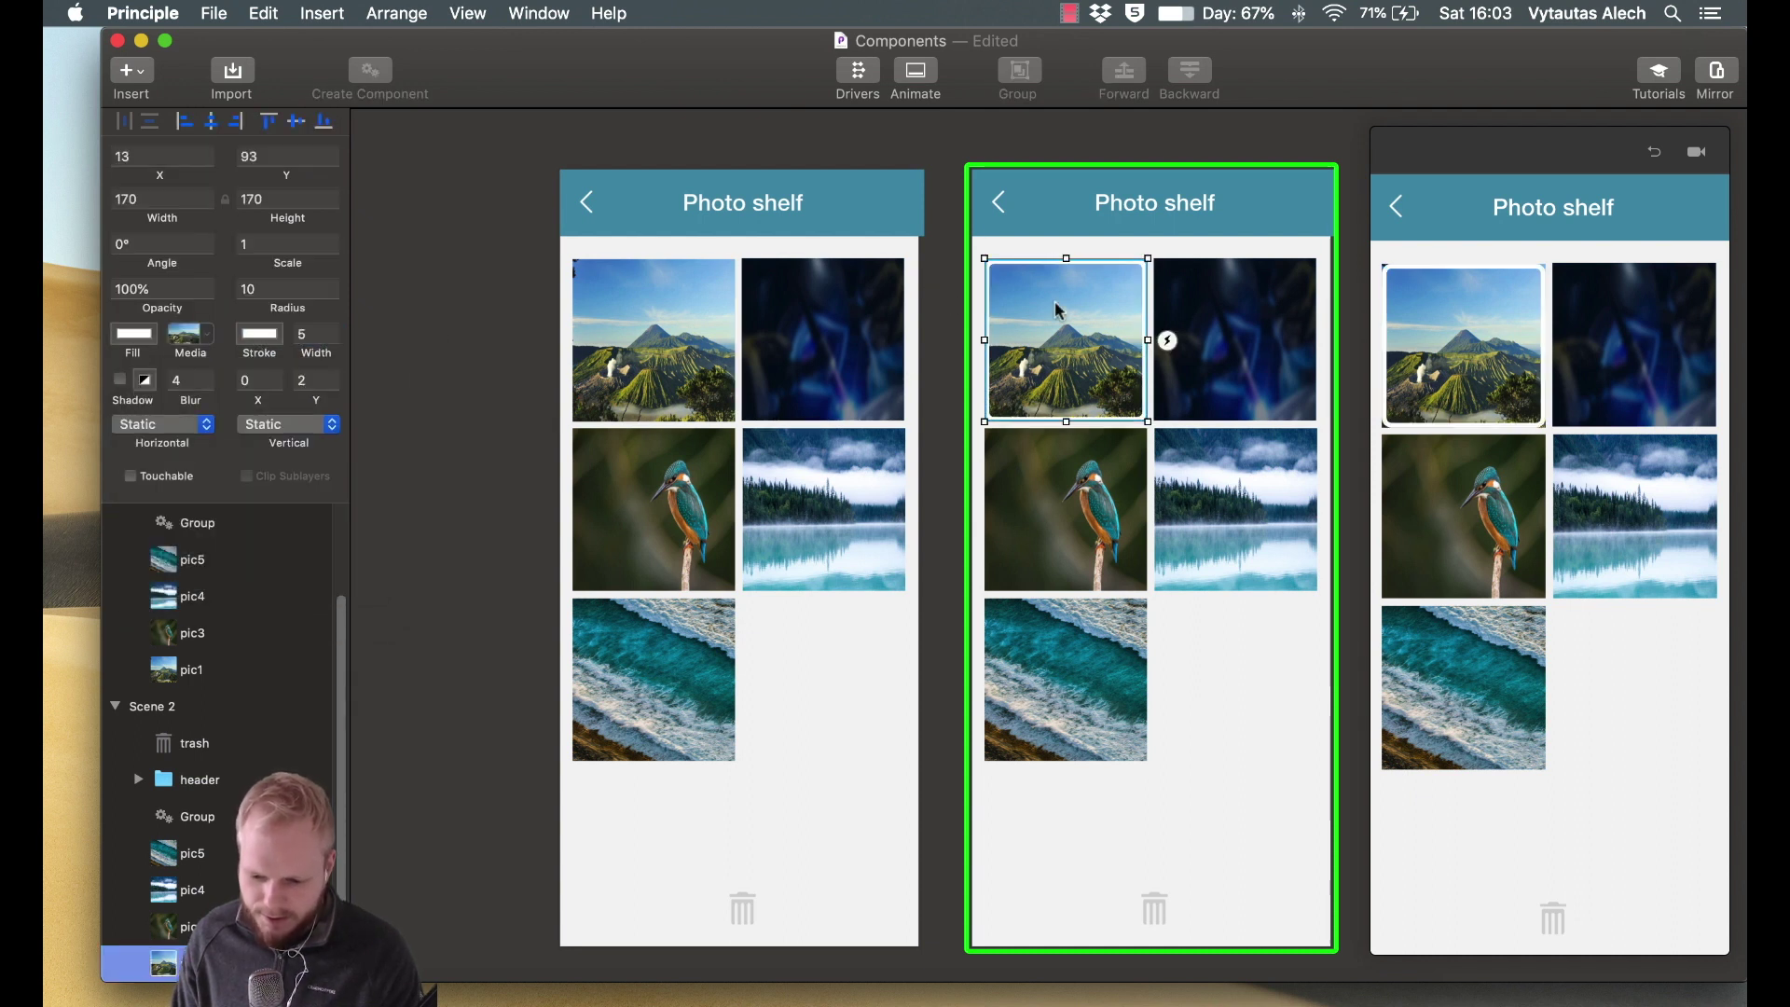
left_click(259, 334)
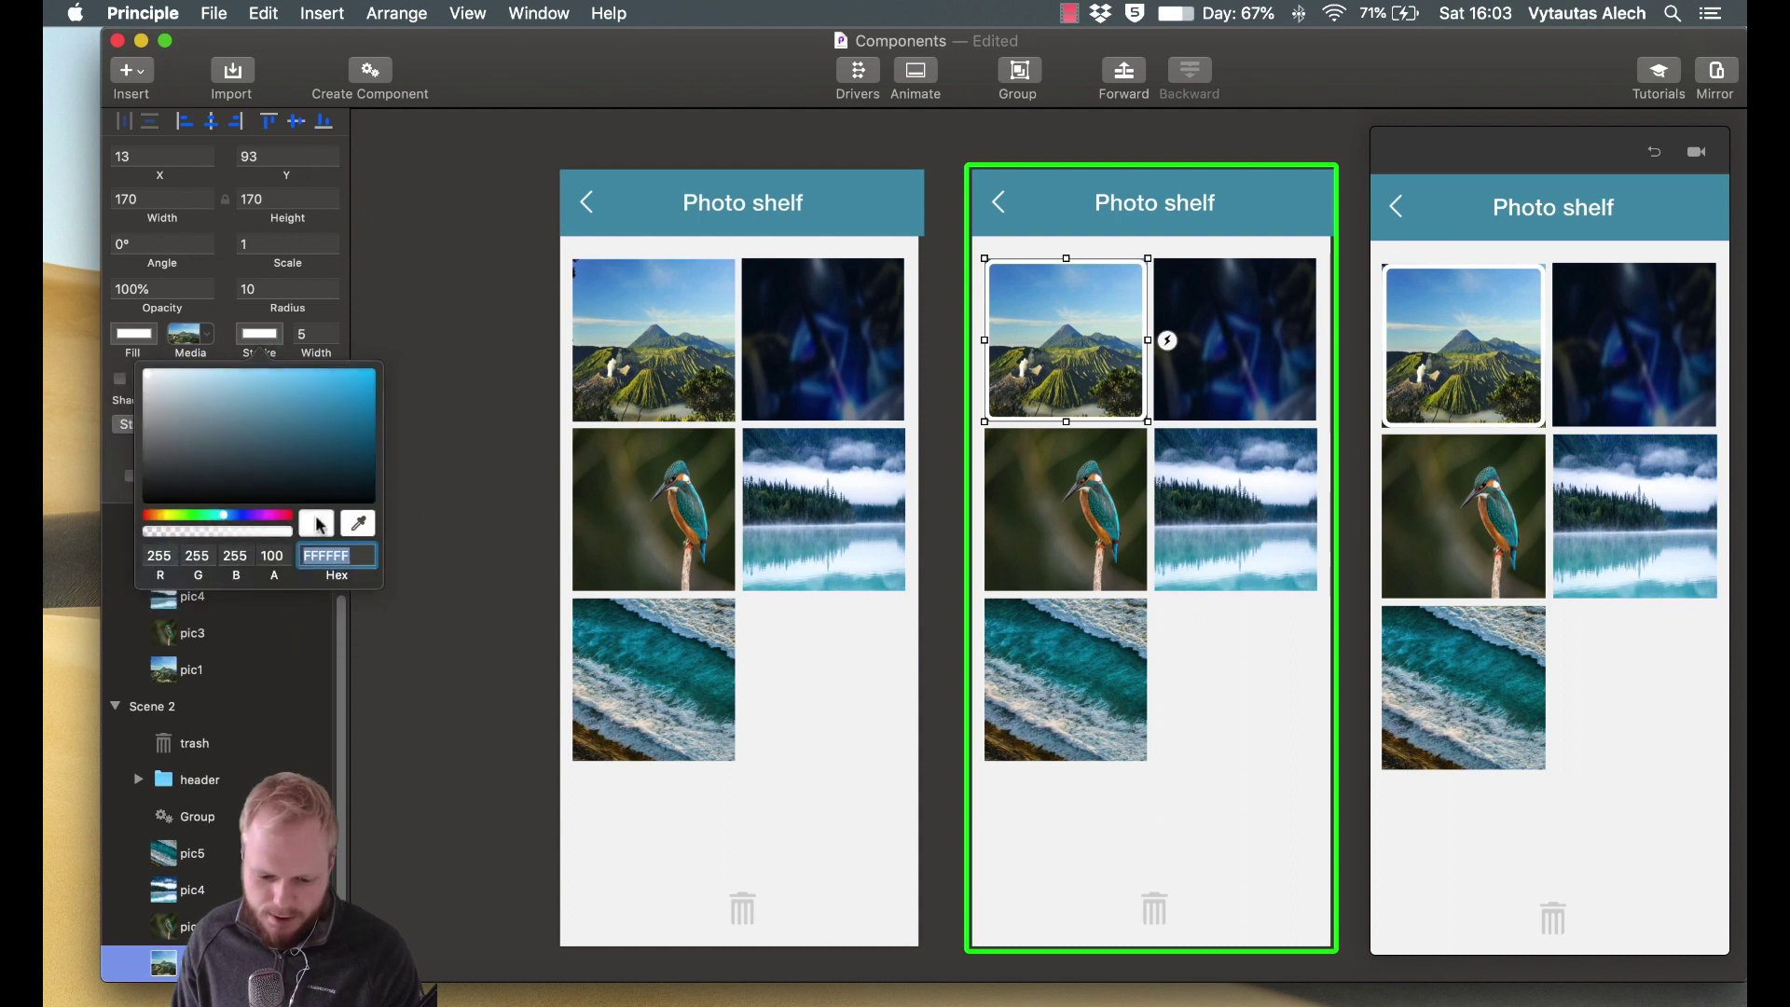
left_click(311, 449)
mouse_move(311, 450)
left_mouse_down()
mouse_move(345, 394)
mouse_move(372, 438)
mouse_move(373, 526)
left_mouse_up()
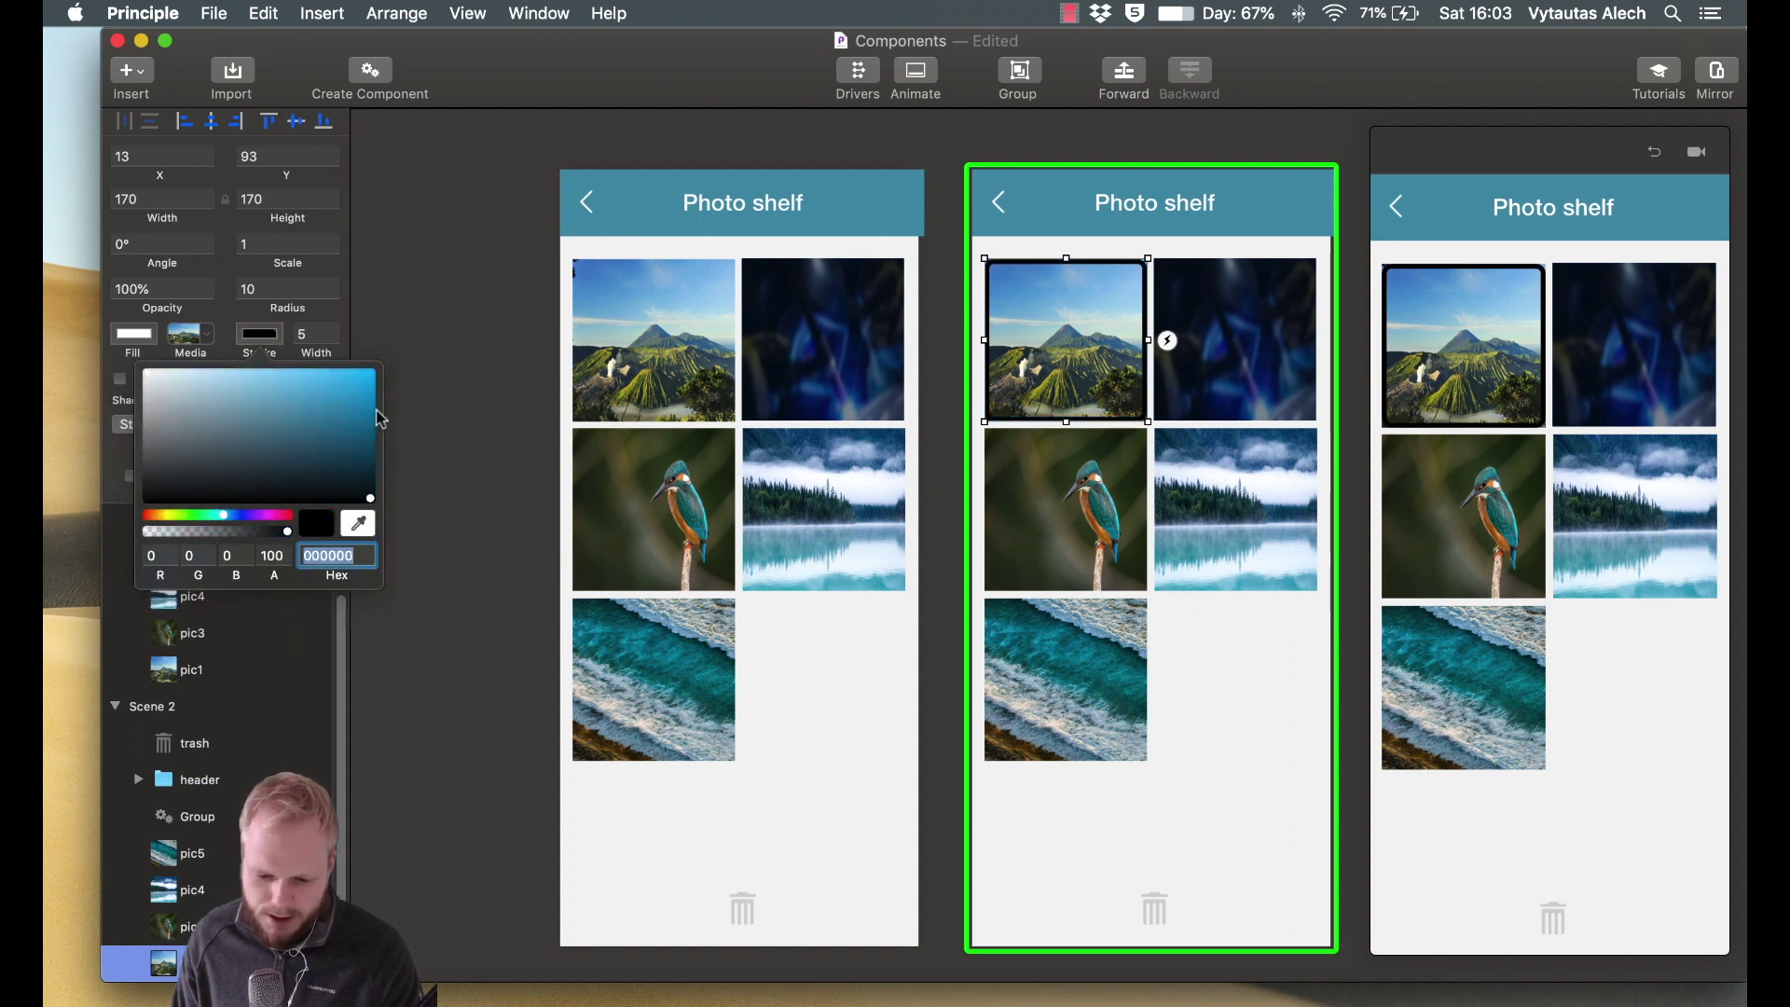
left_click(318, 333)
left_click(304, 292)
key("BackSpace")
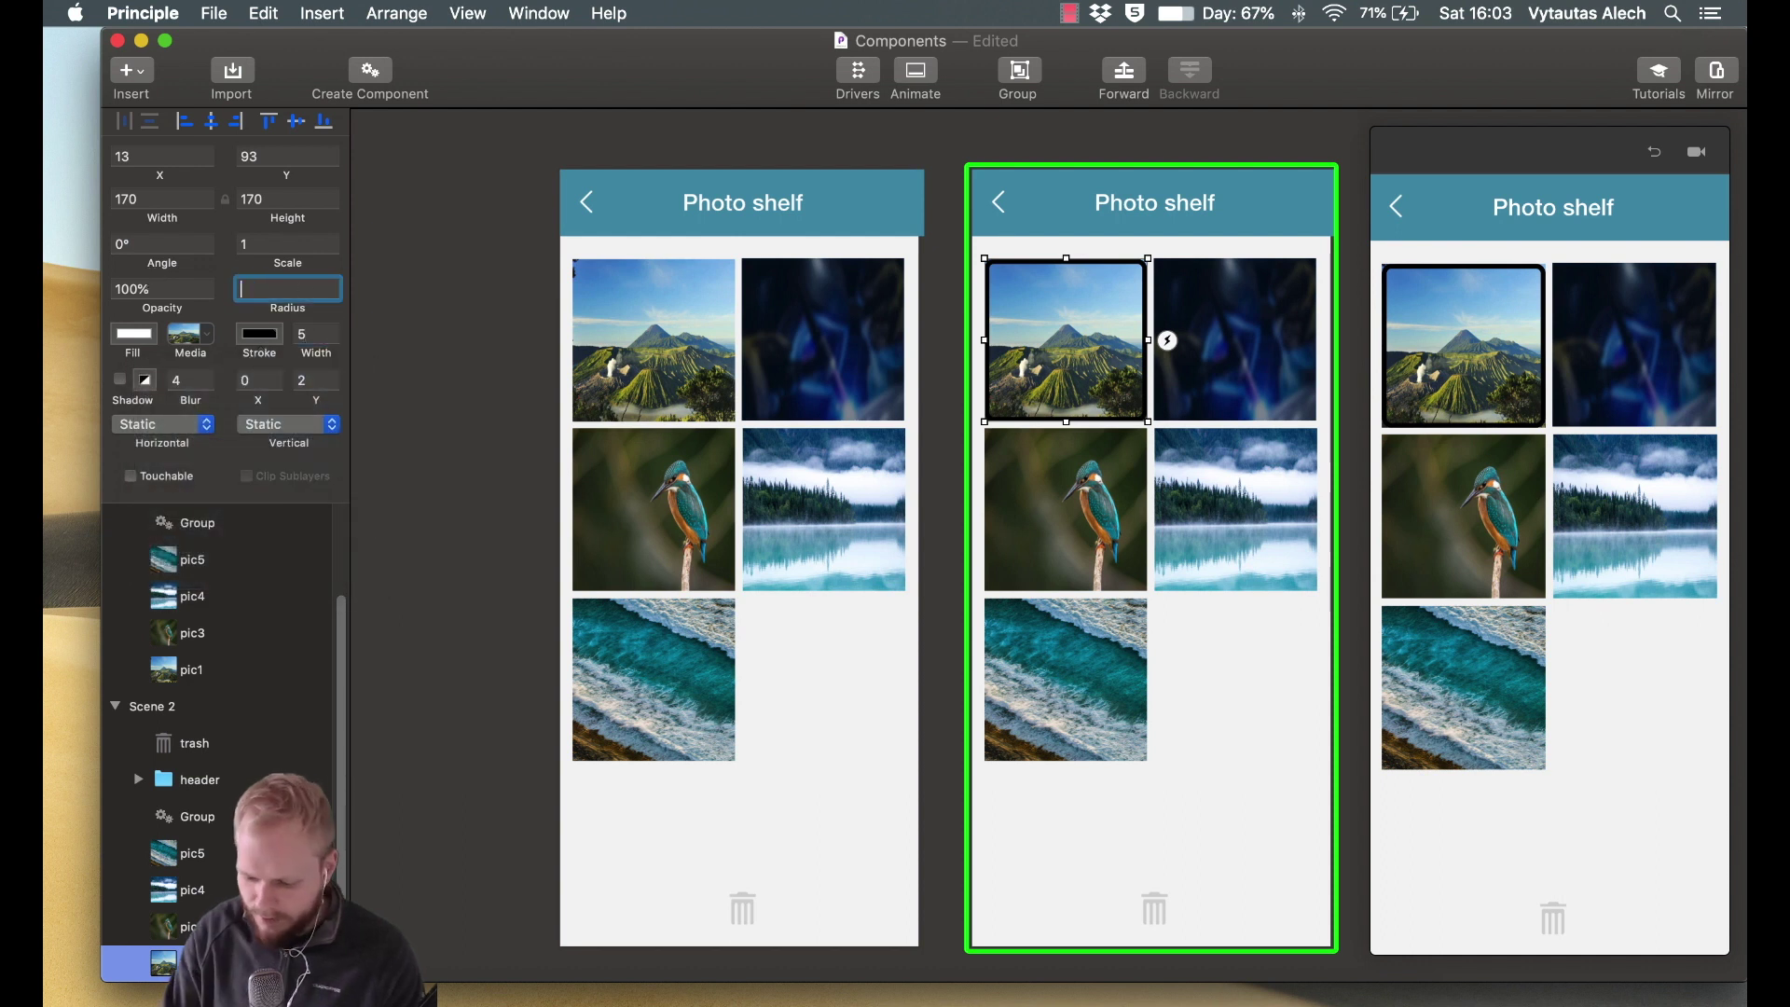
left_click(451, 328)
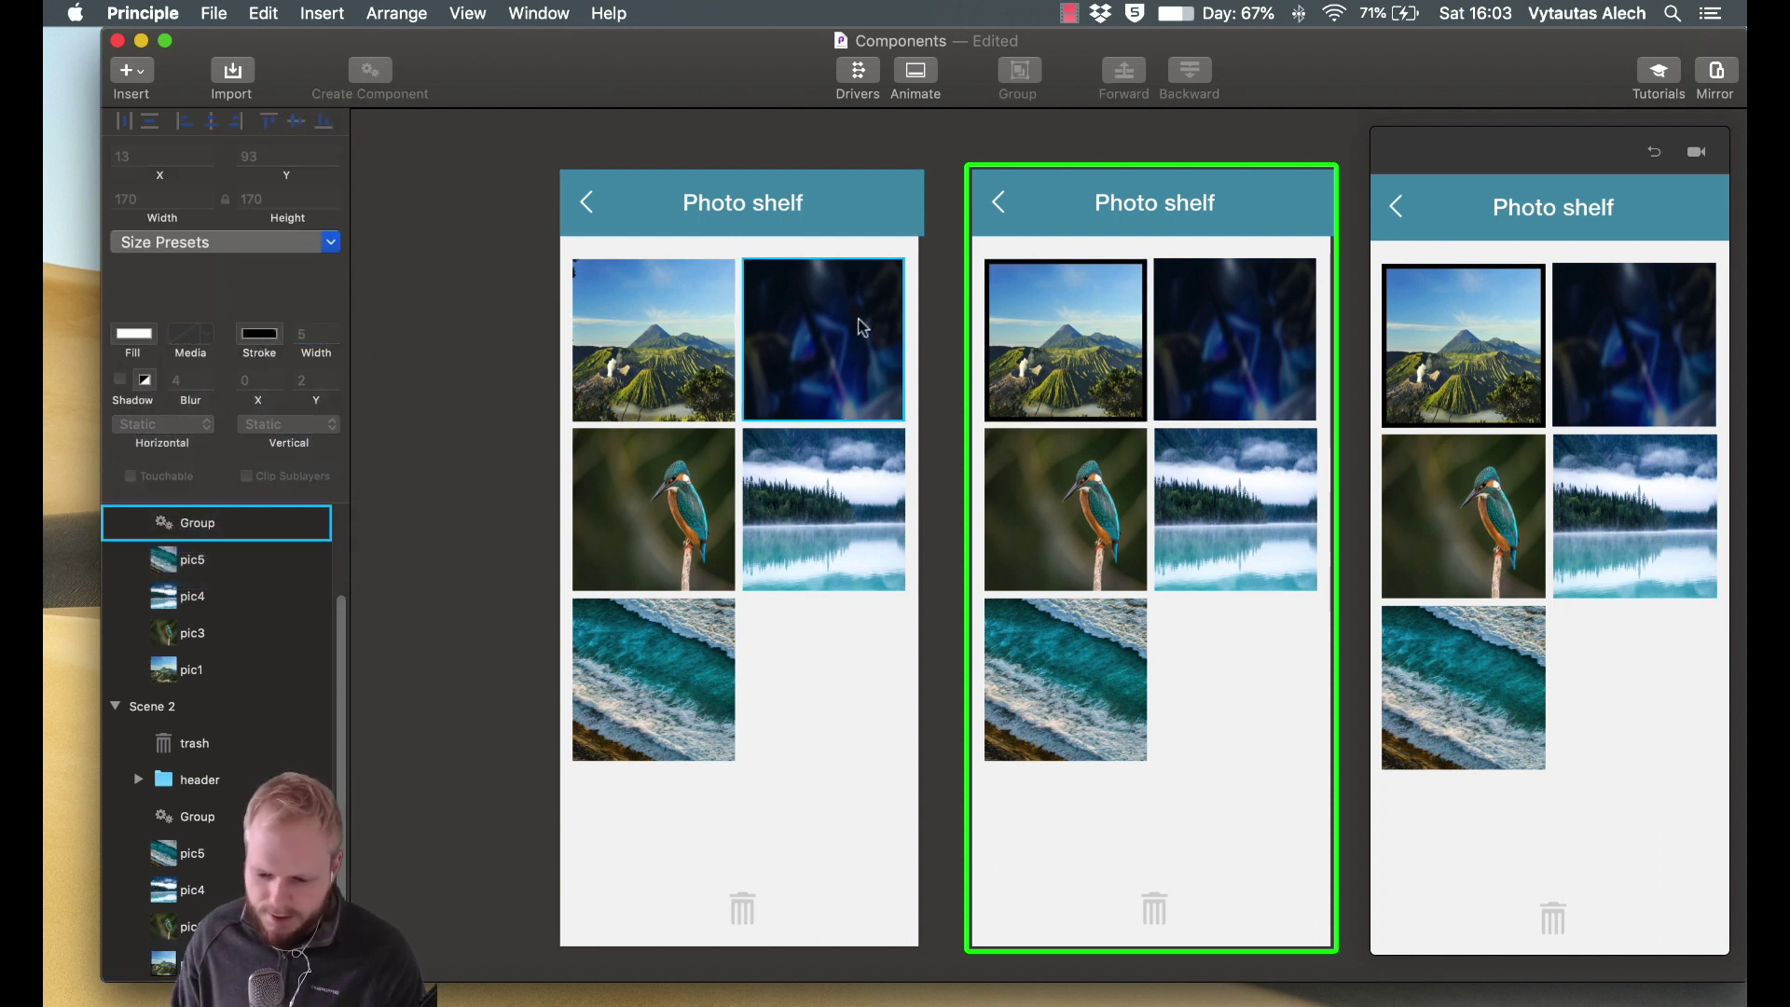
Add a Drag Begins transition from the volcano picture in the first scene to the duplicated scene.
left_click(711, 339)
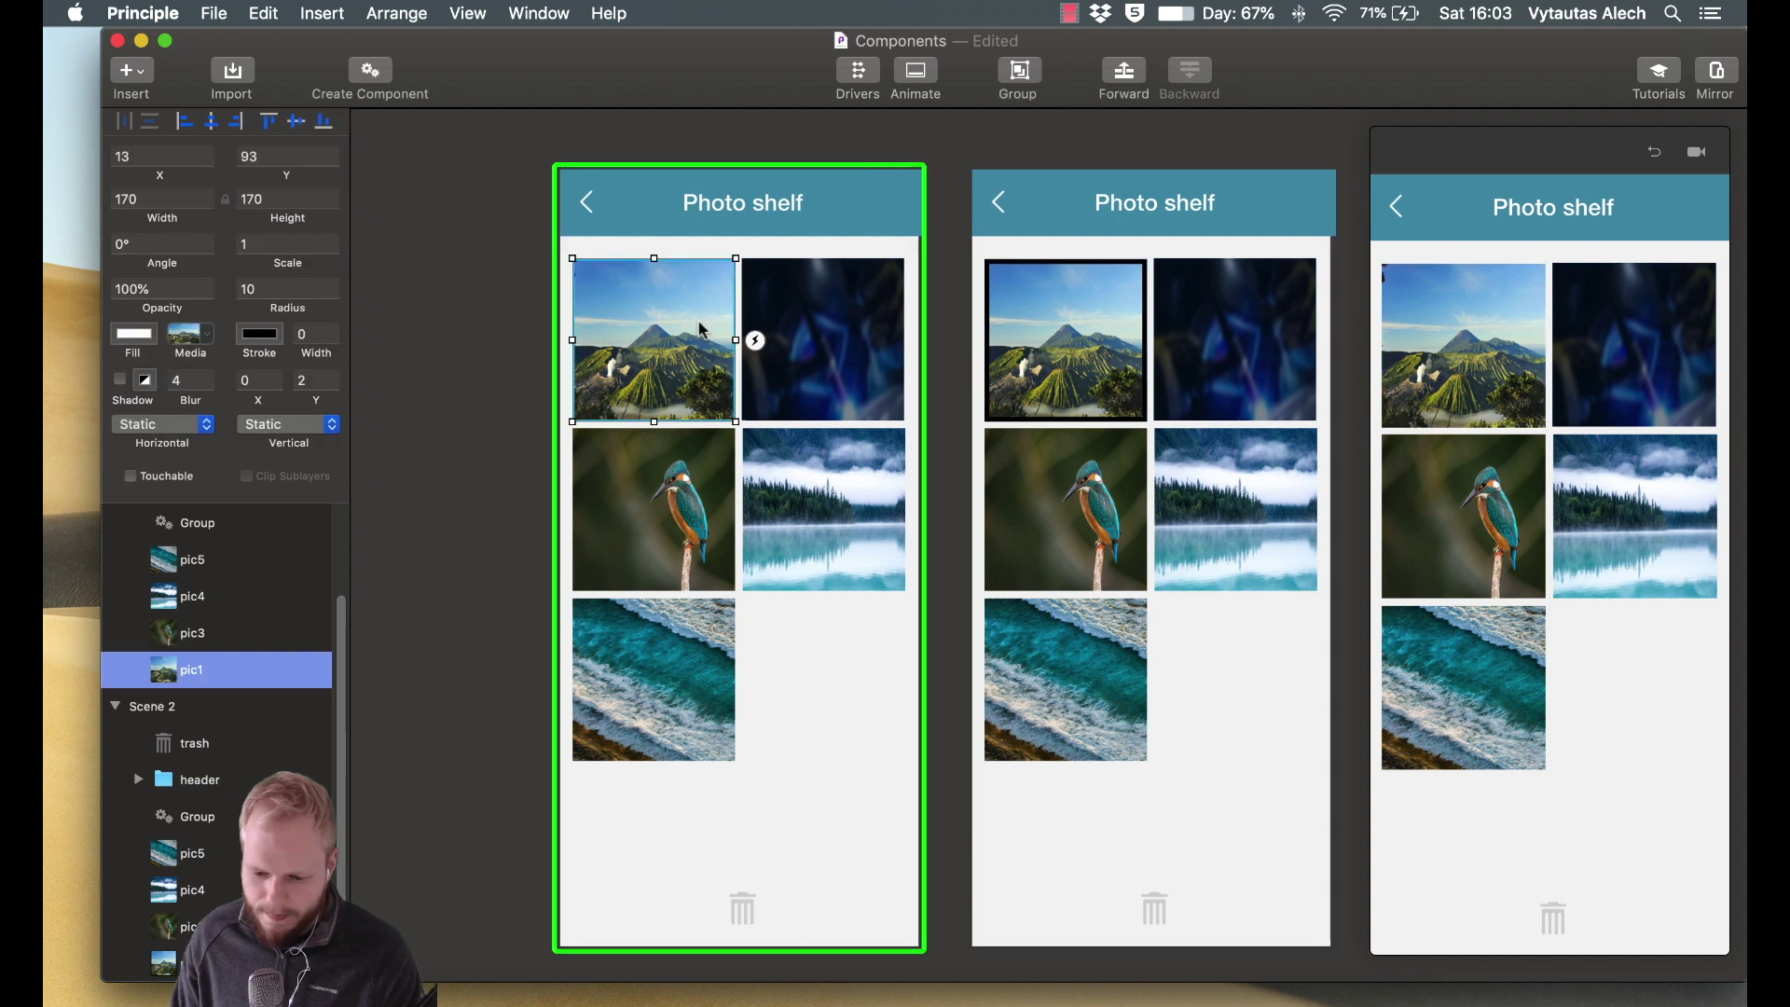
left_click(755, 341)
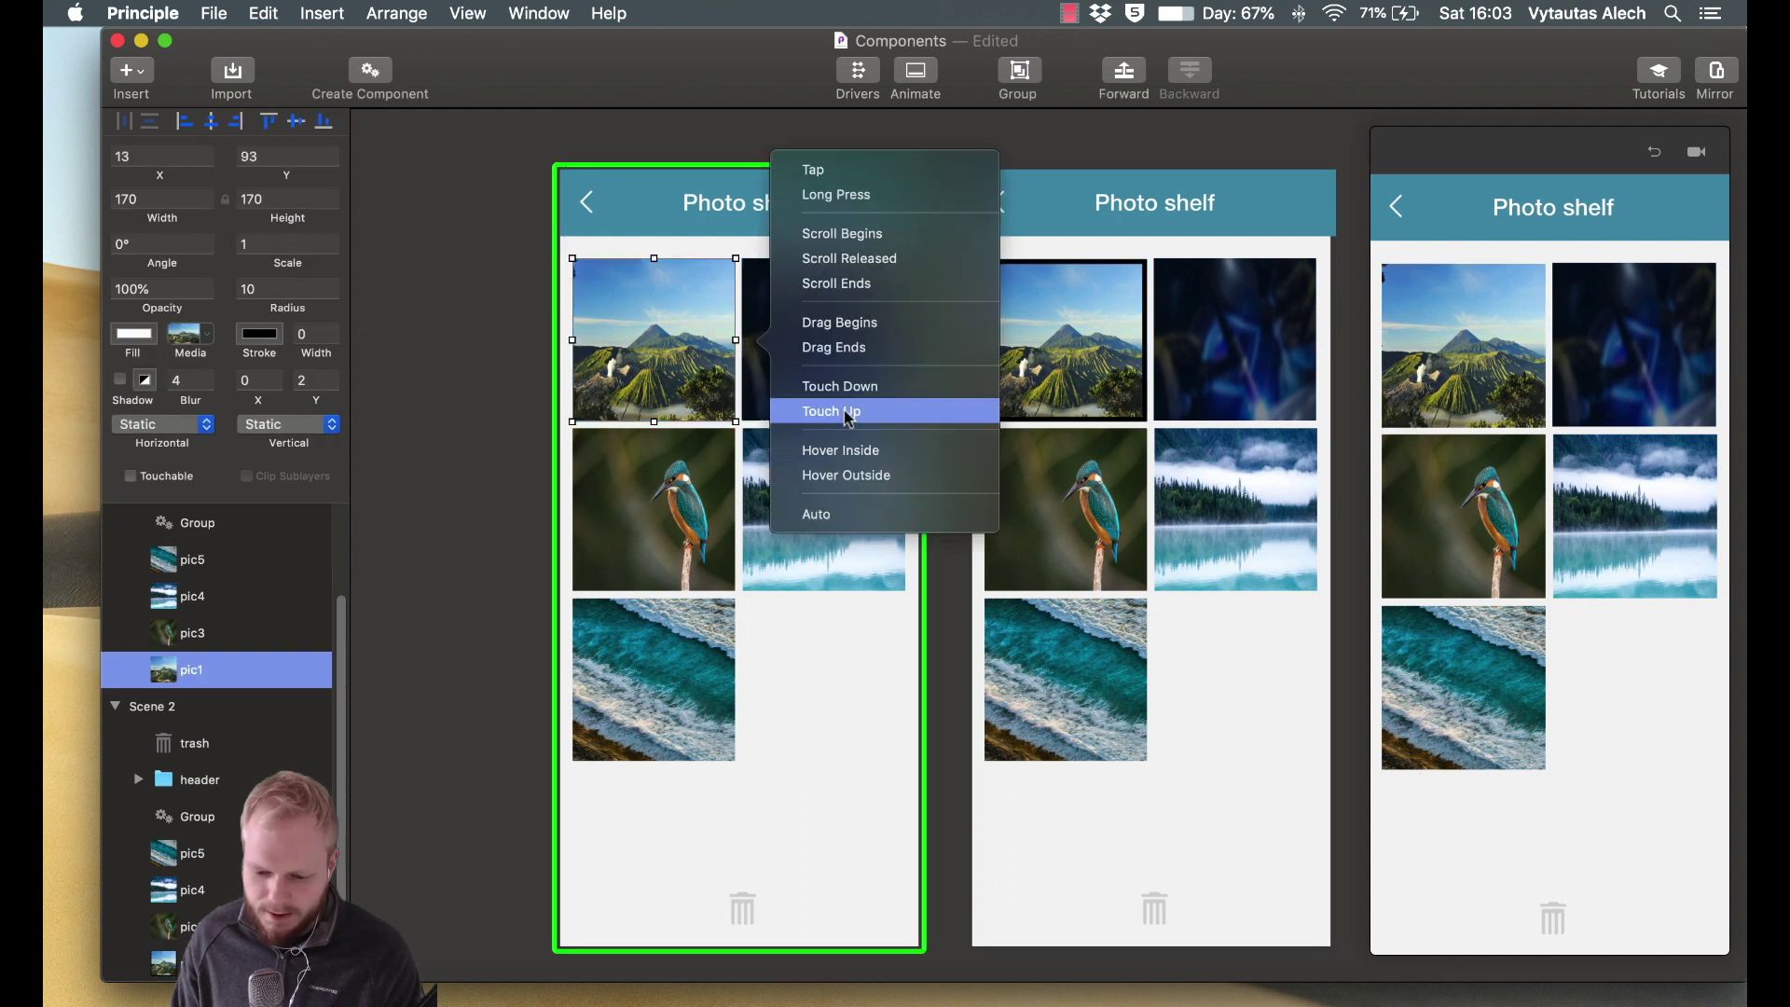
left_click(844, 319)
left_click(1049, 350)
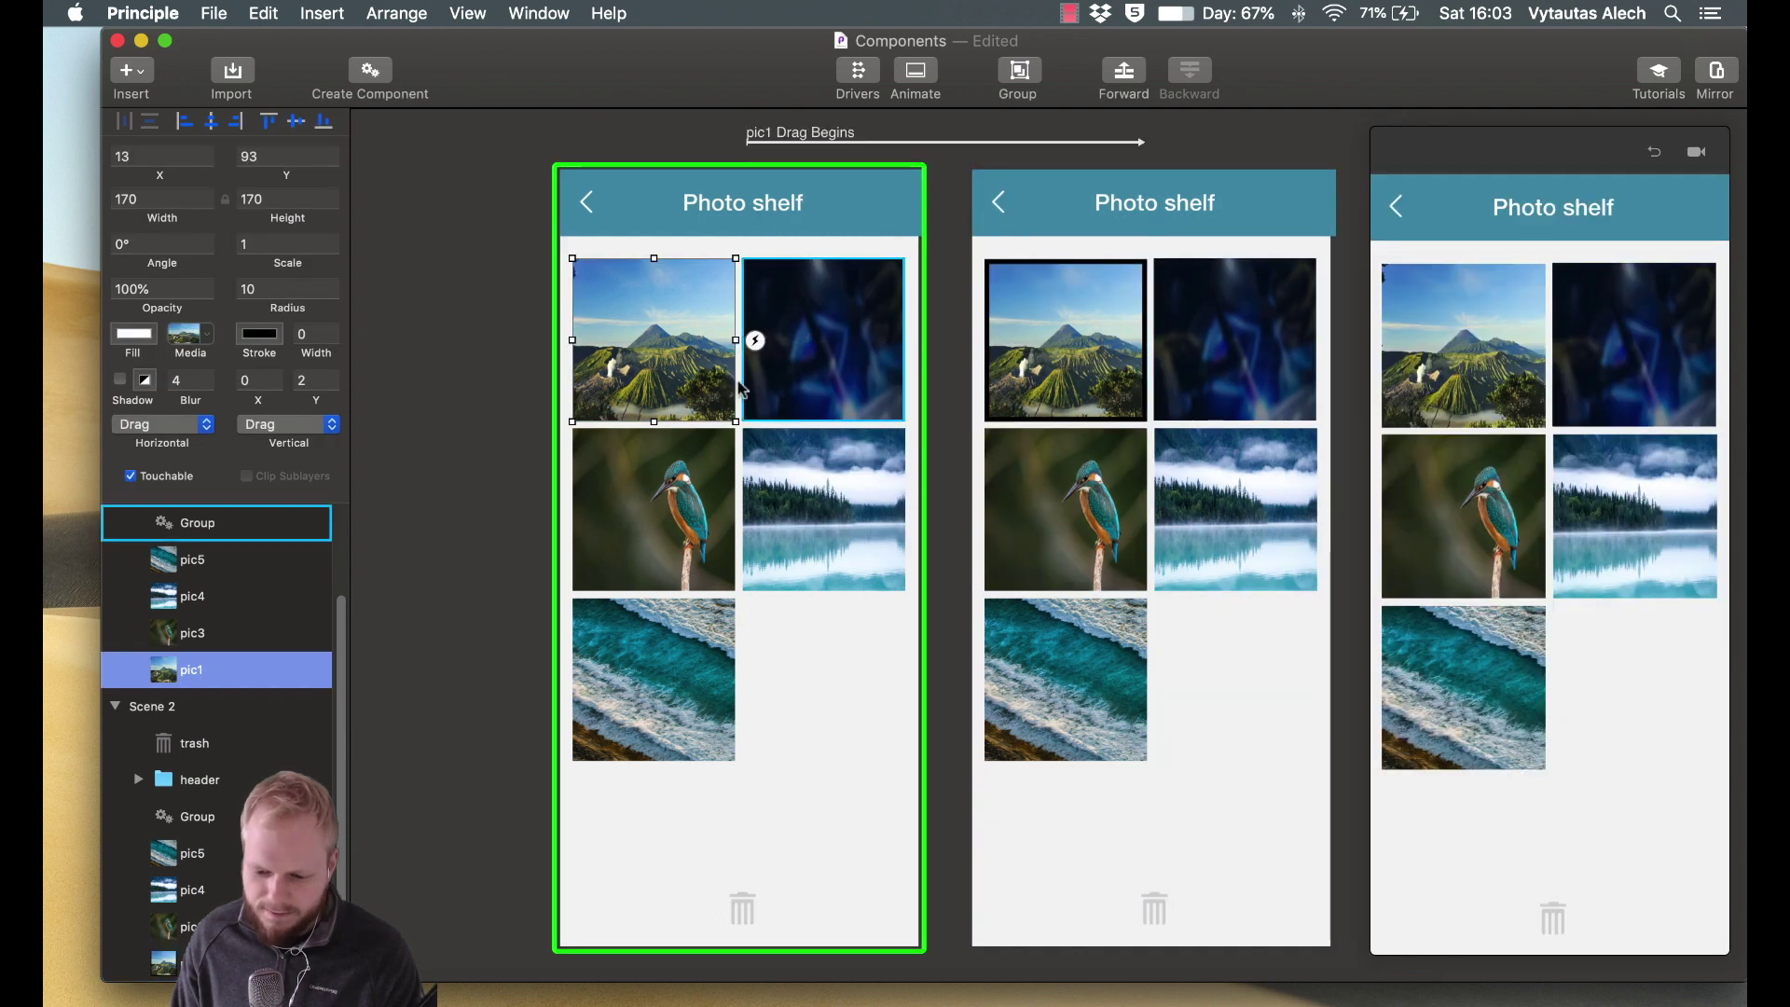
Add a Drag Ends transition from the black-bordered volcano picture back to the first scene.
left_click(1104, 346)
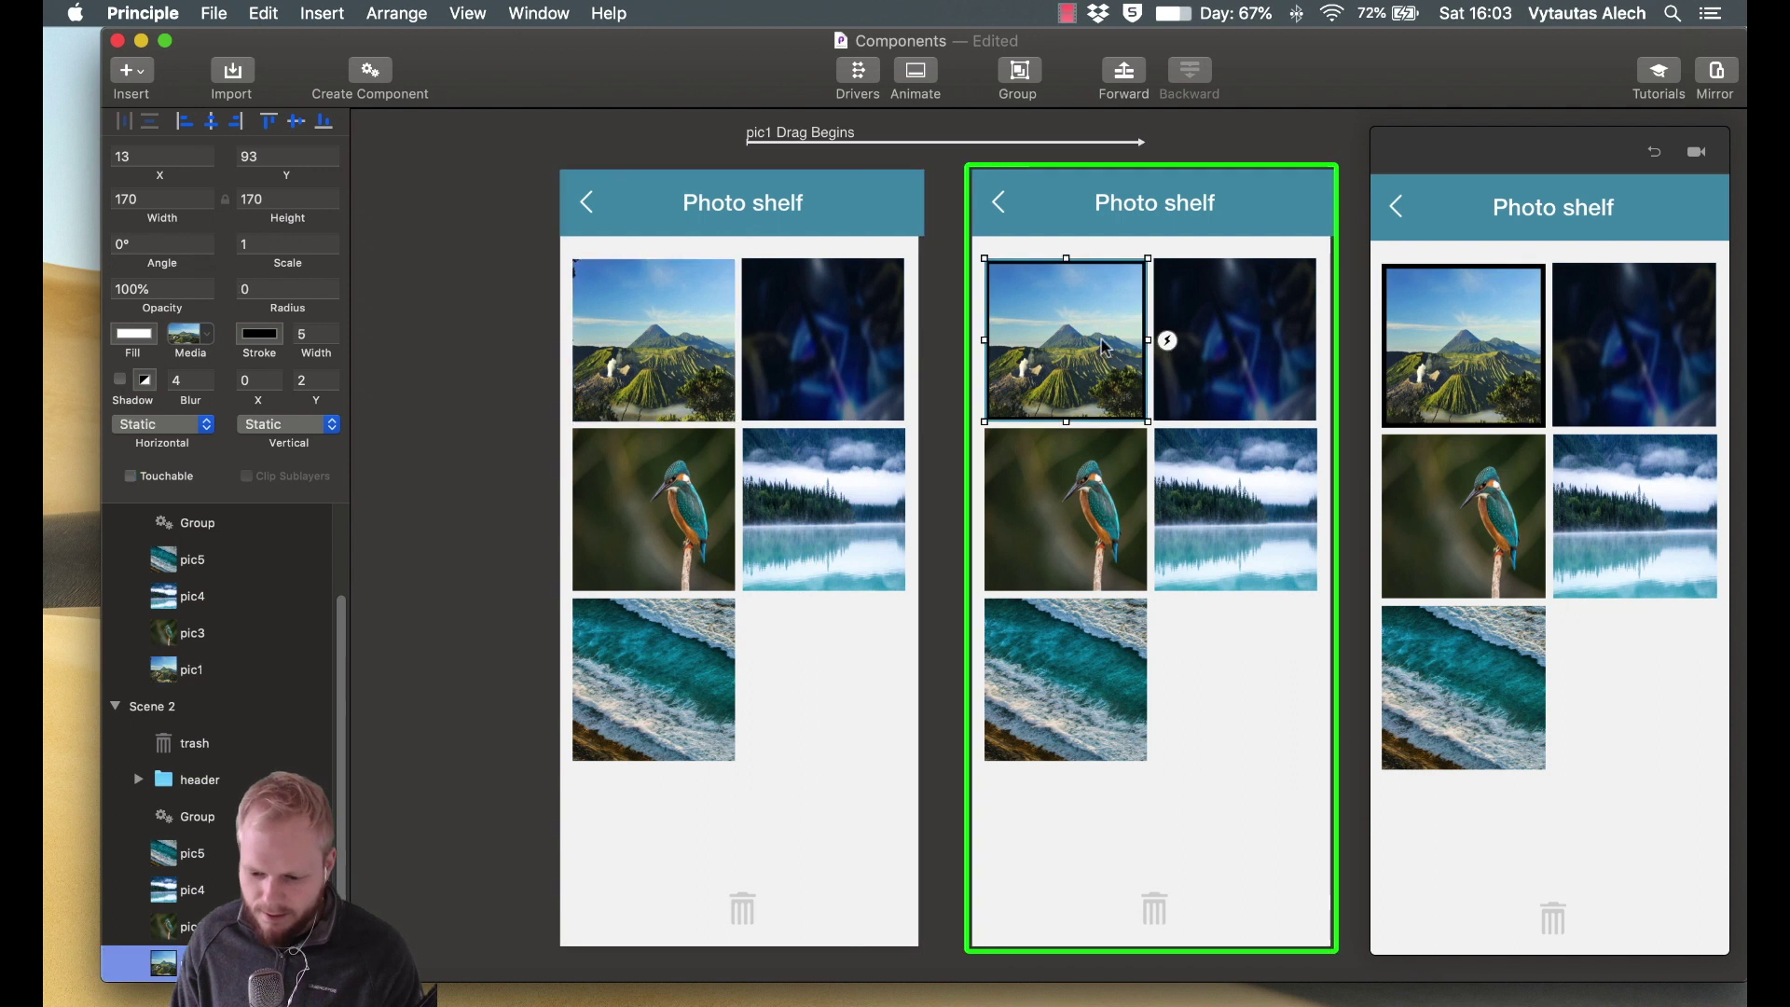
left_click(1169, 341)
left_click(1218, 344)
left_click(643, 438)
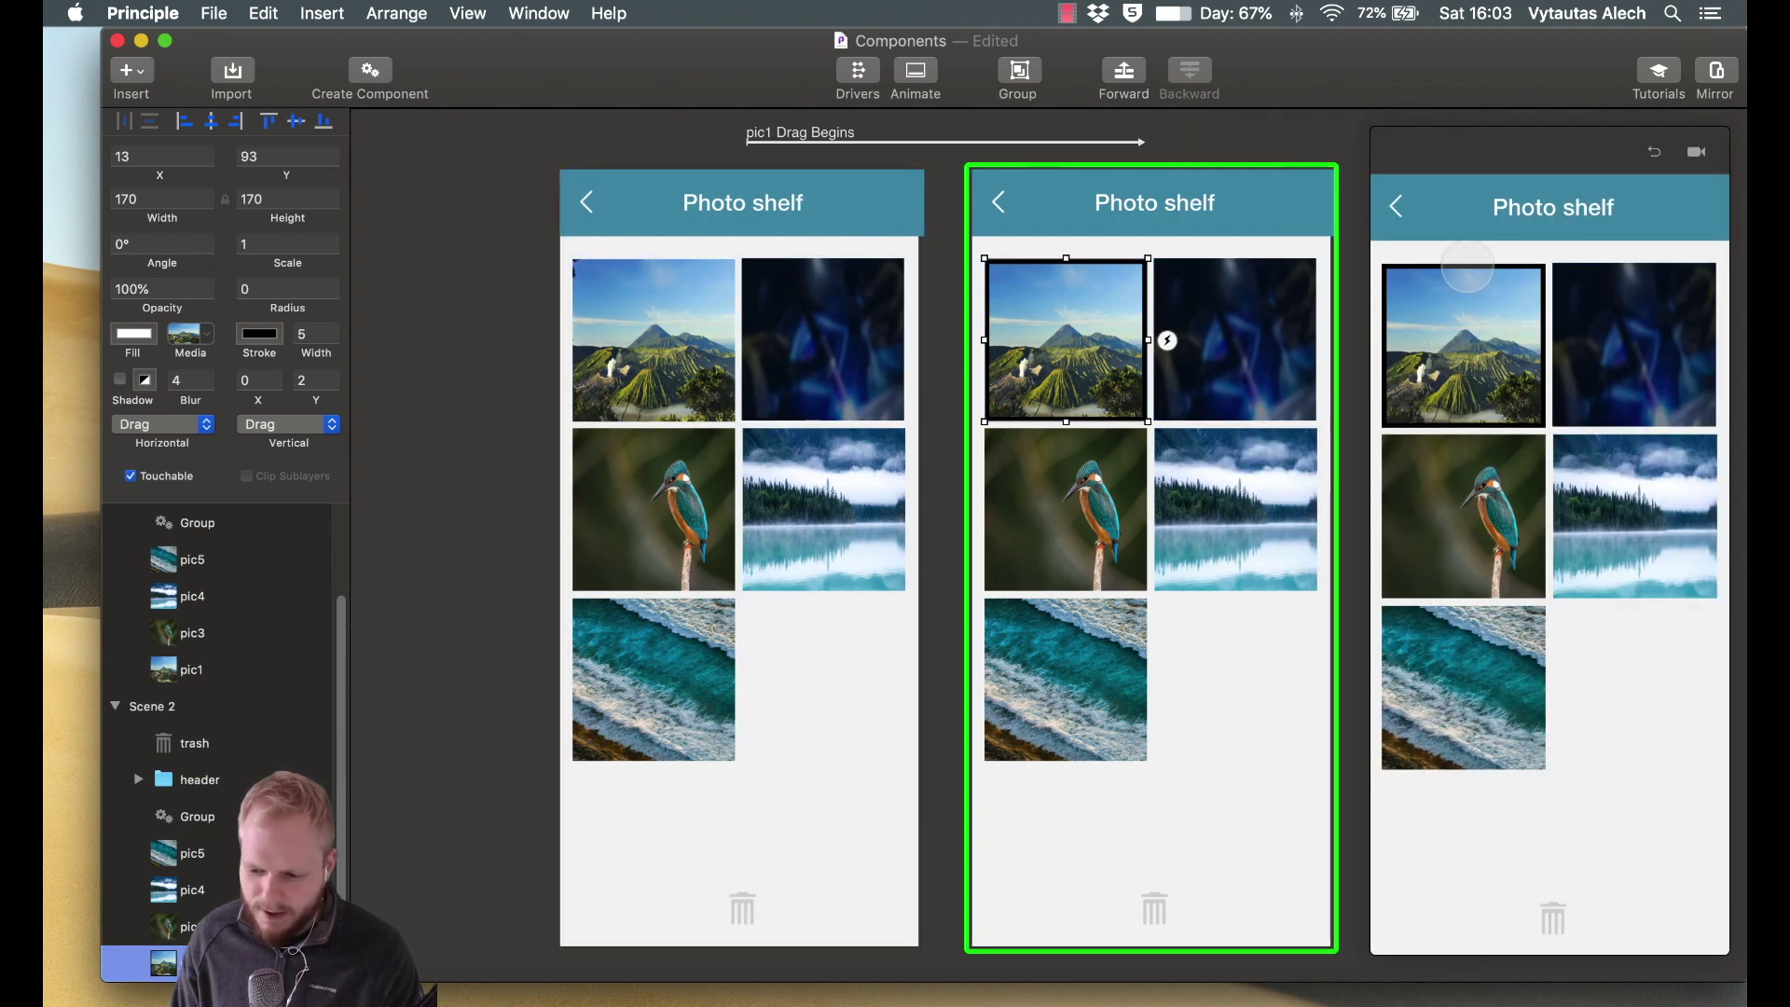
Test dragging the volcano picture in the preview and review both transitions between the scenes.
left_click(755, 201)
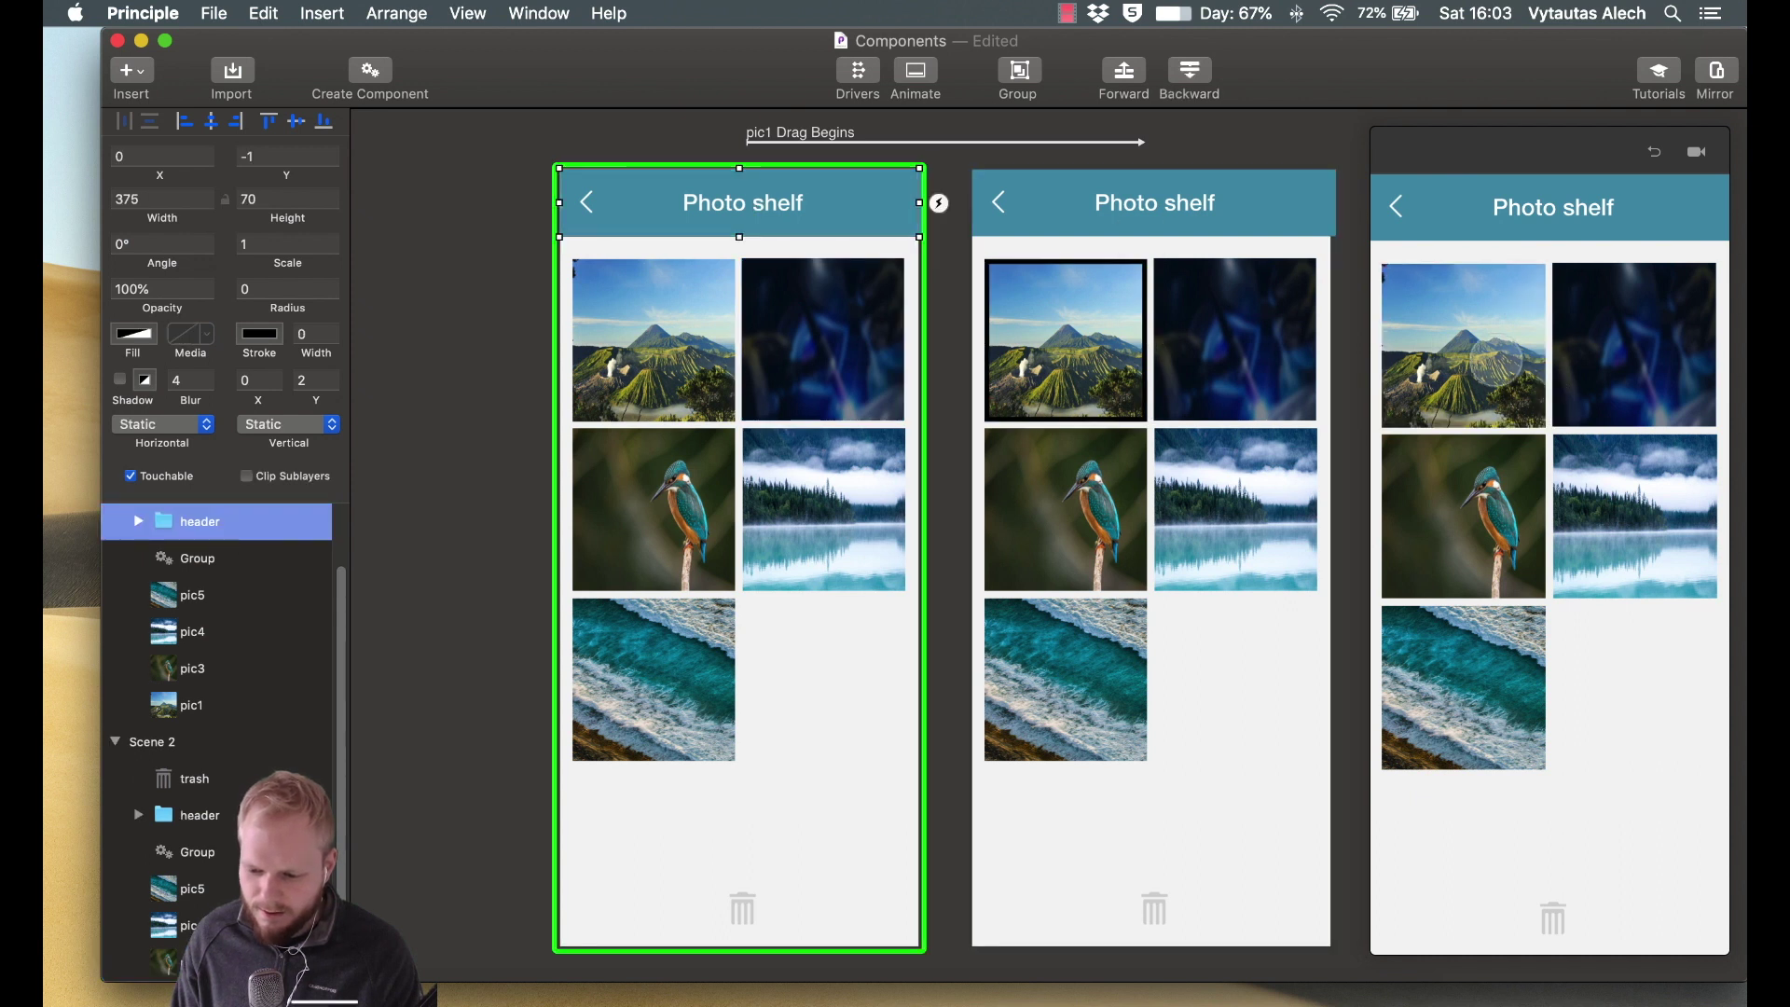
mouse_move(1489, 359)
left_mouse_down()
mouse_move(1529, 424)
mouse_move(1471, 343)
left_mouse_up()
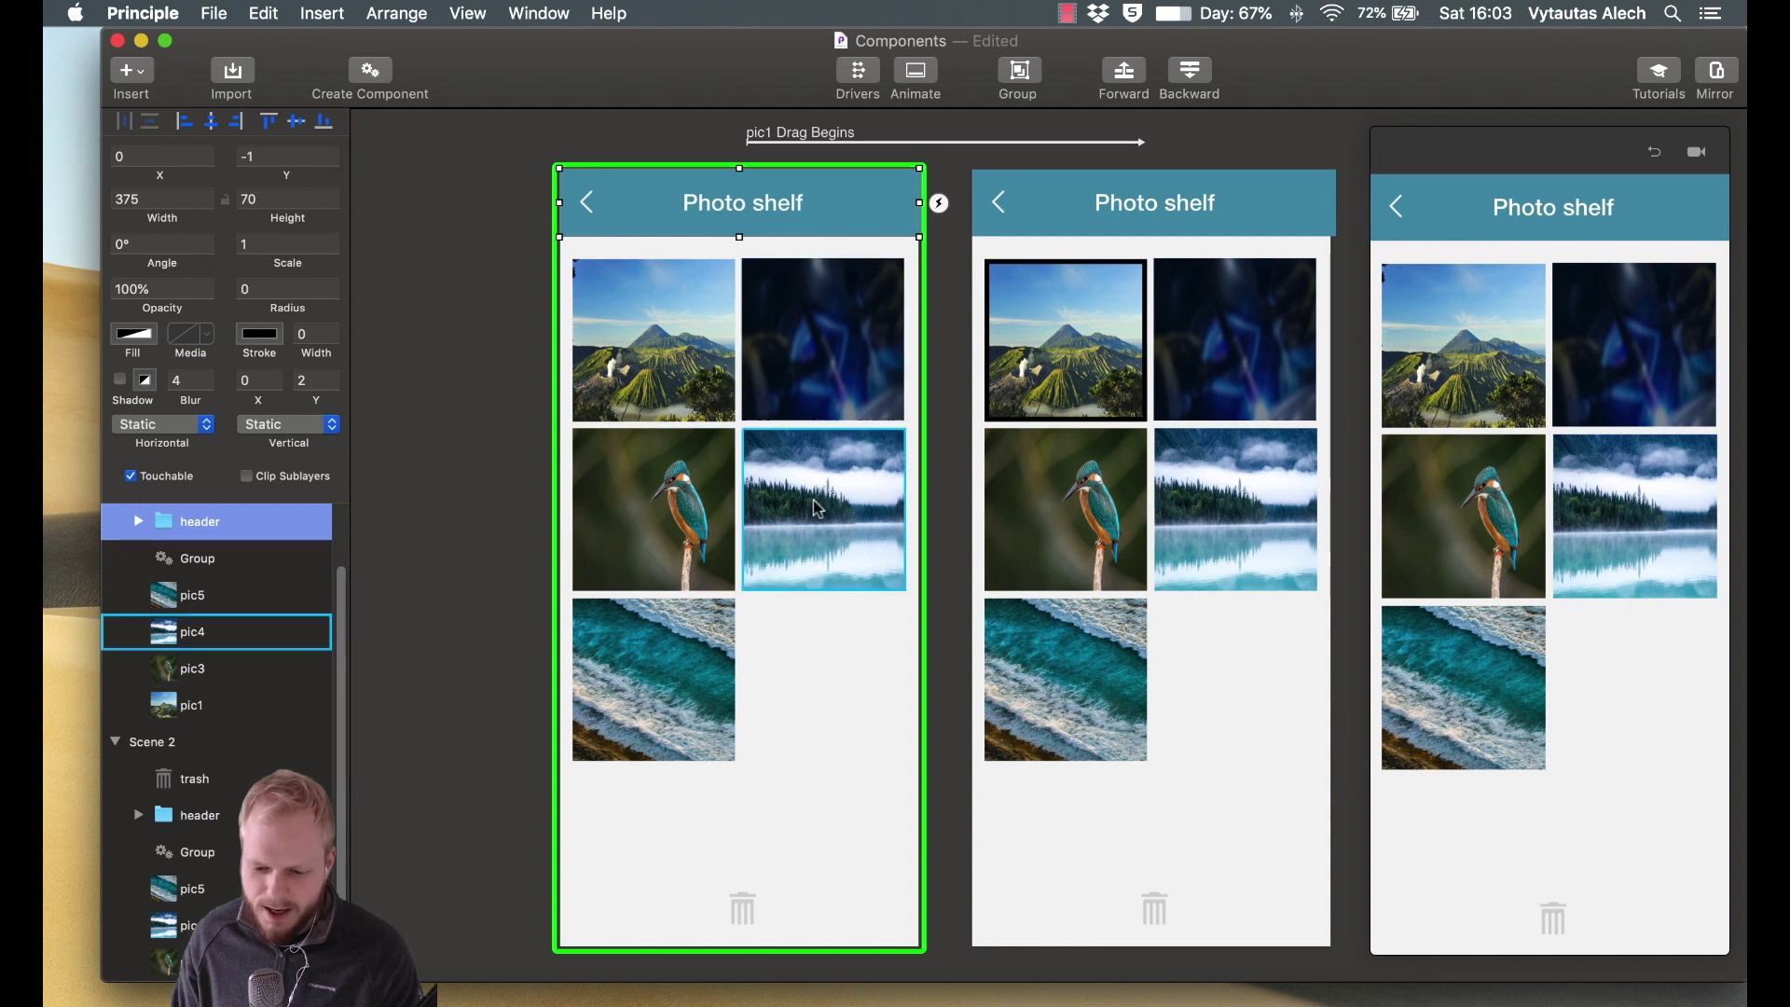
scroll(901, 494, "up", 1)
scroll(902, 494, "up", 5)
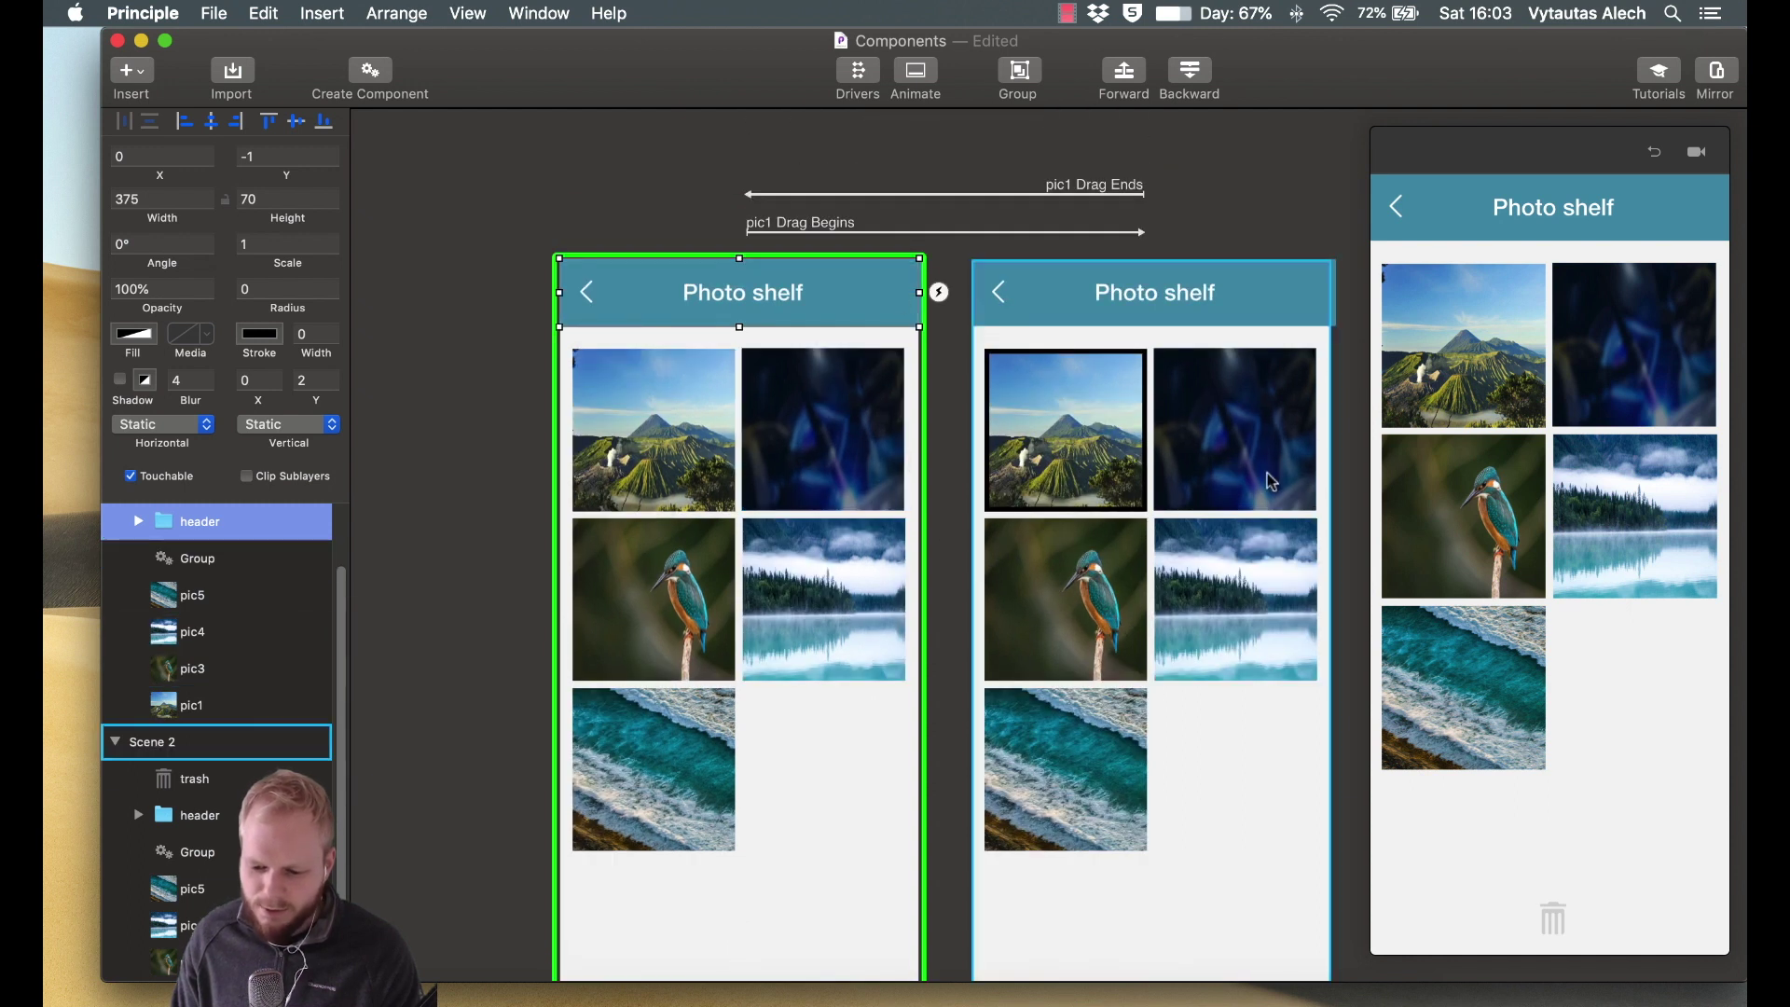
scroll(720, 467, "down", 1)
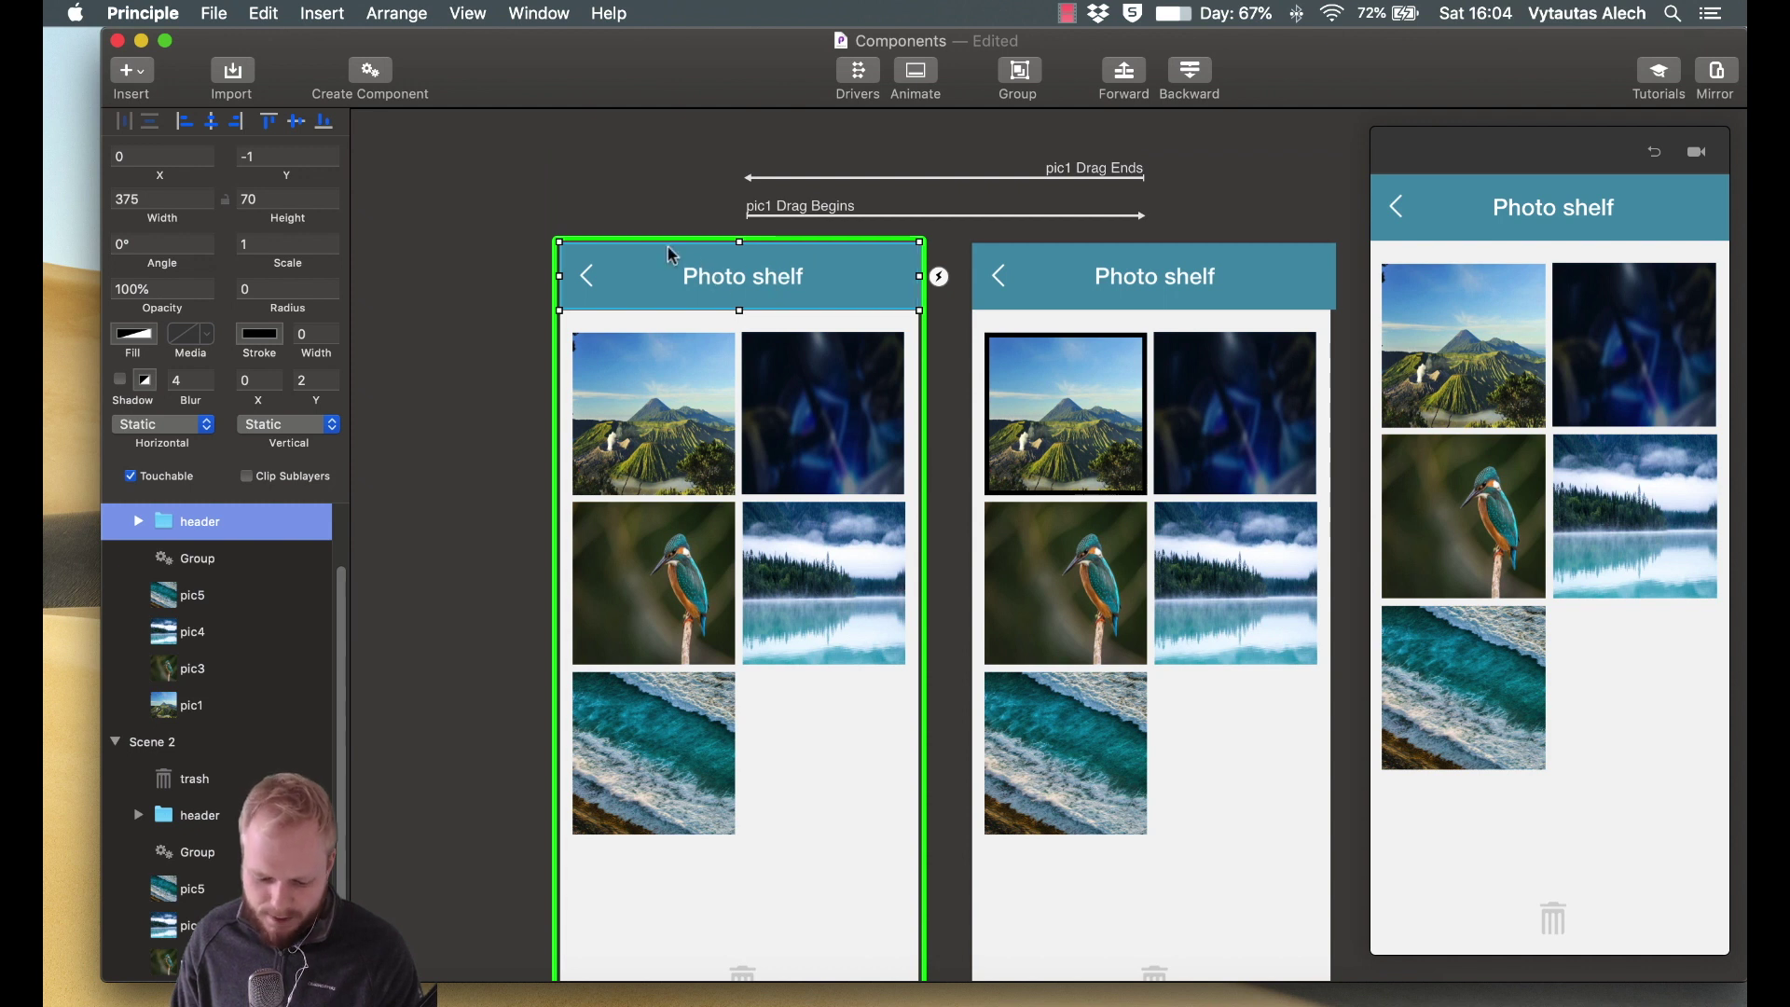
Try duplicating the first scene as another state for the remaining pictures, and undo the duplication.
key("Escape")
key("super+d")
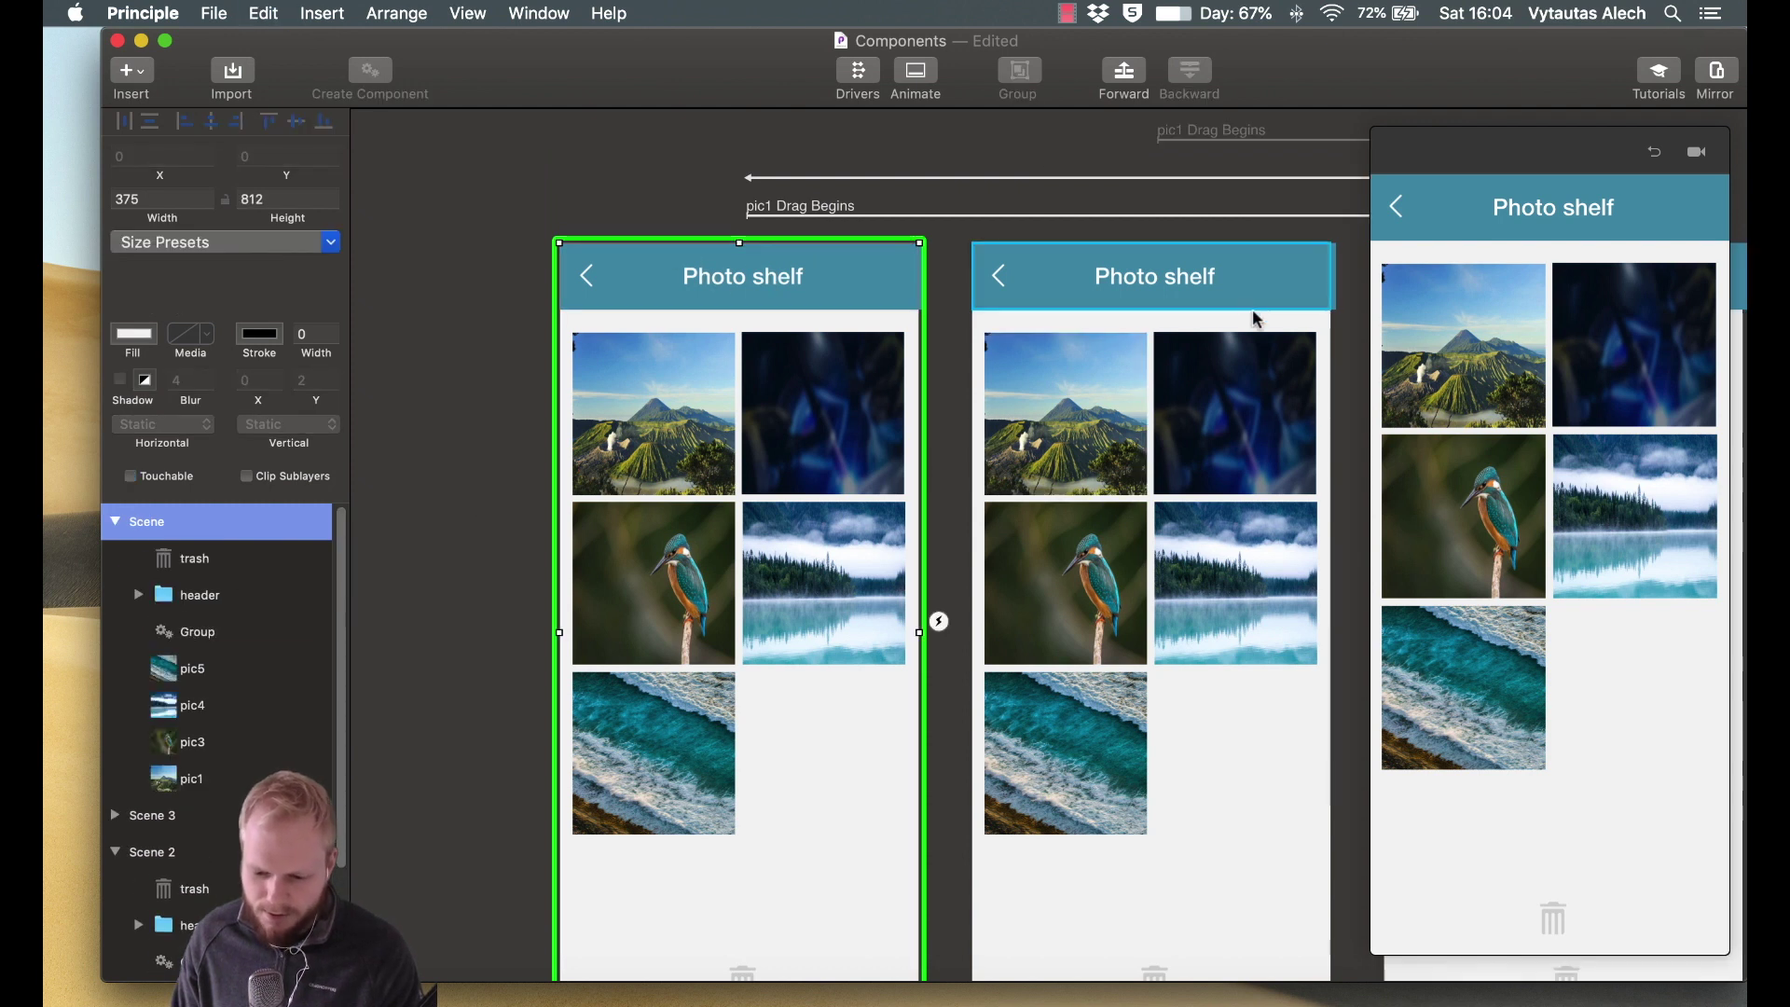
scroll(1209, 412, "right", 8)
left_click(1197, 446)
left_click(1192, 580)
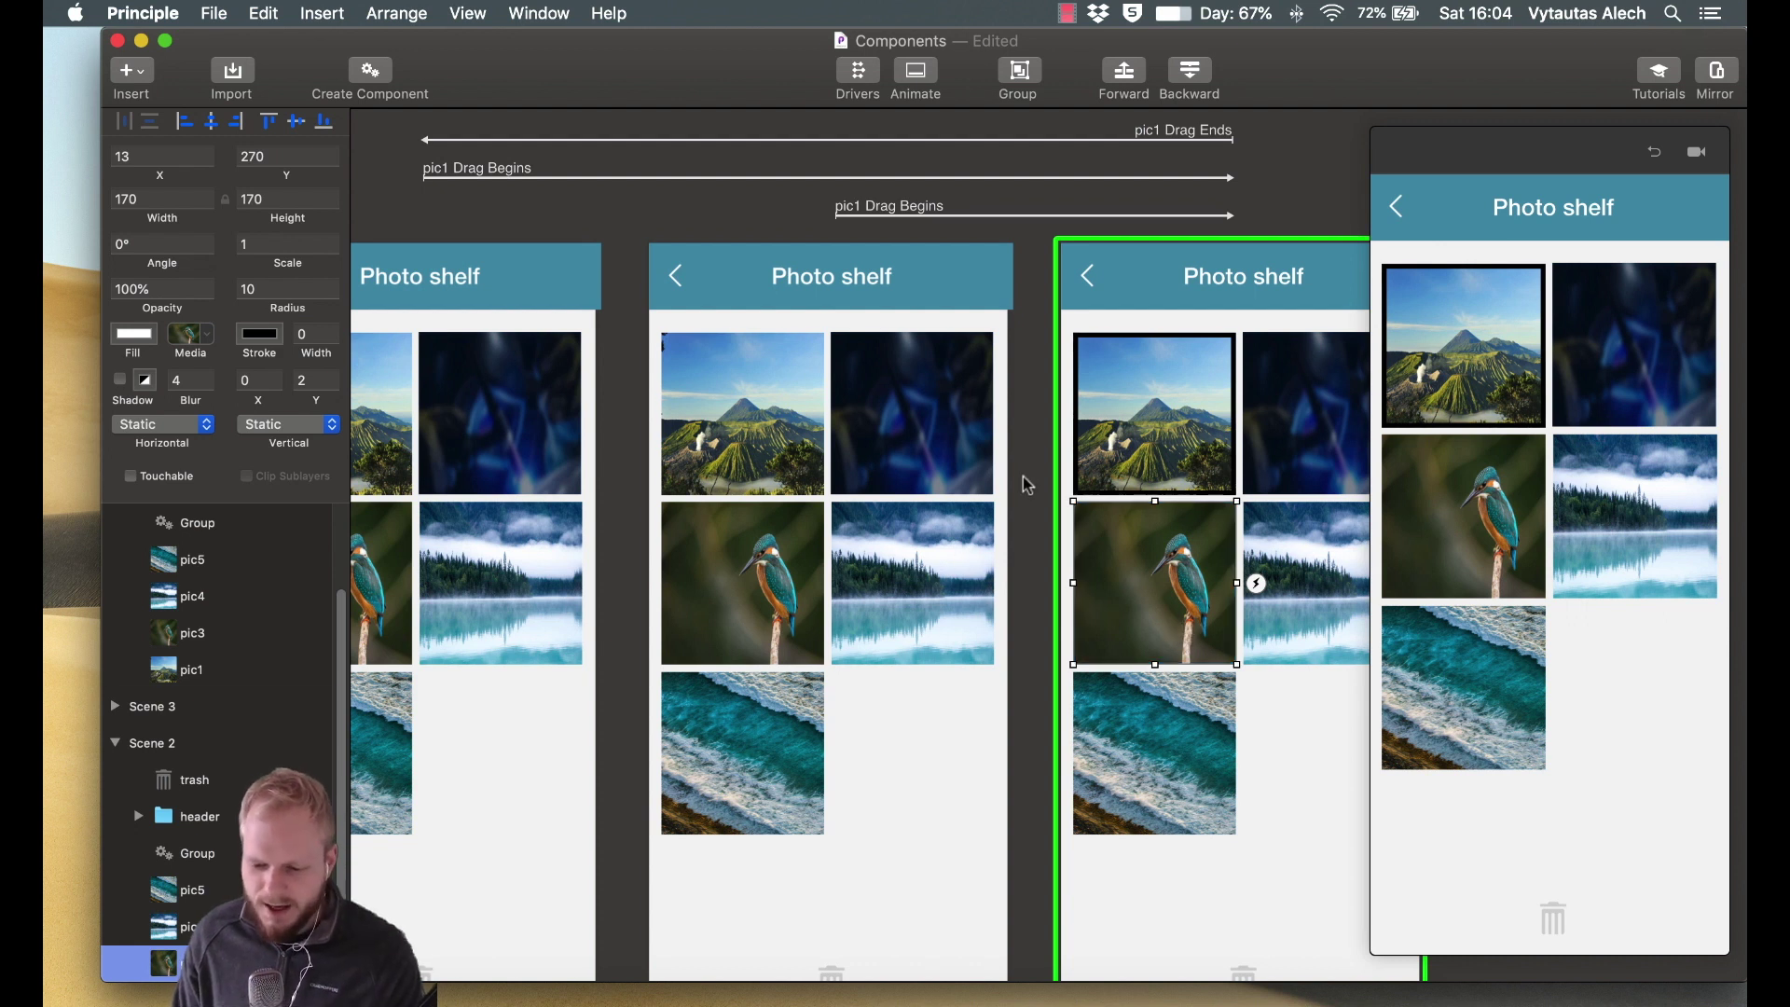
key("super+z")
scroll(1020, 543, "left", 5)
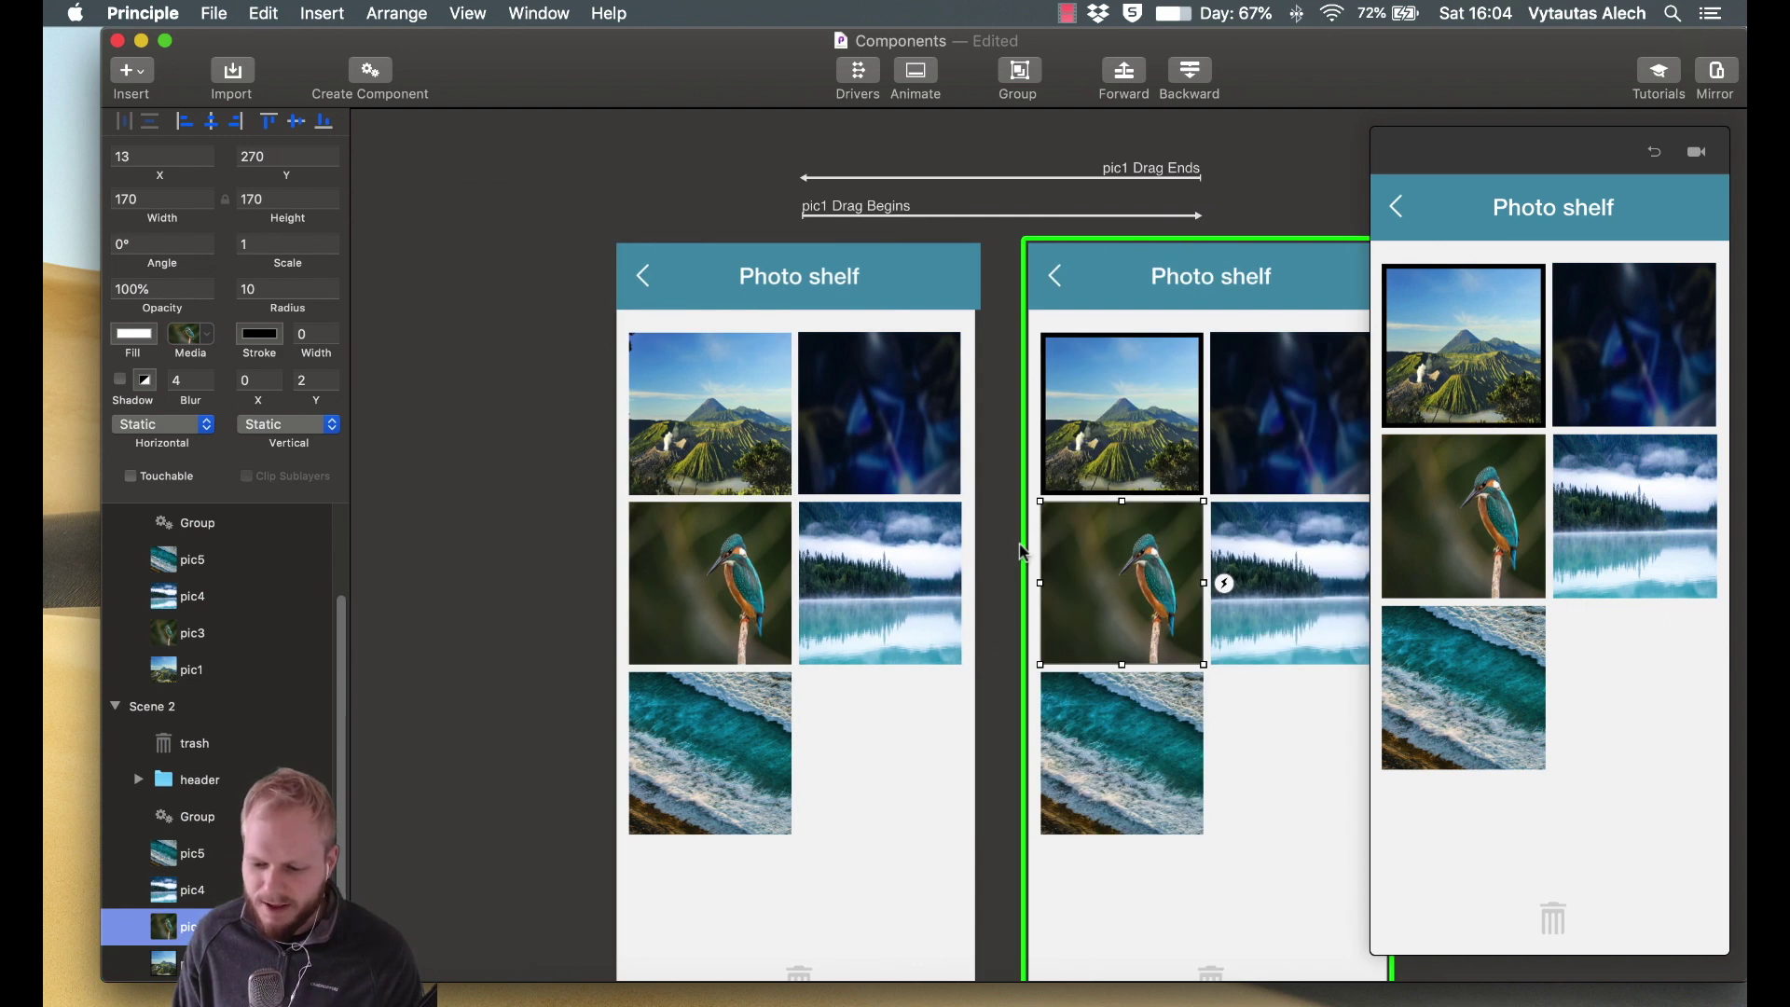
Undo the volcano picture's drag transitions and black stroke, and delete the Scene 2 artboard.
scroll(1020, 552, "right", 4)
left_click(1106, 180)
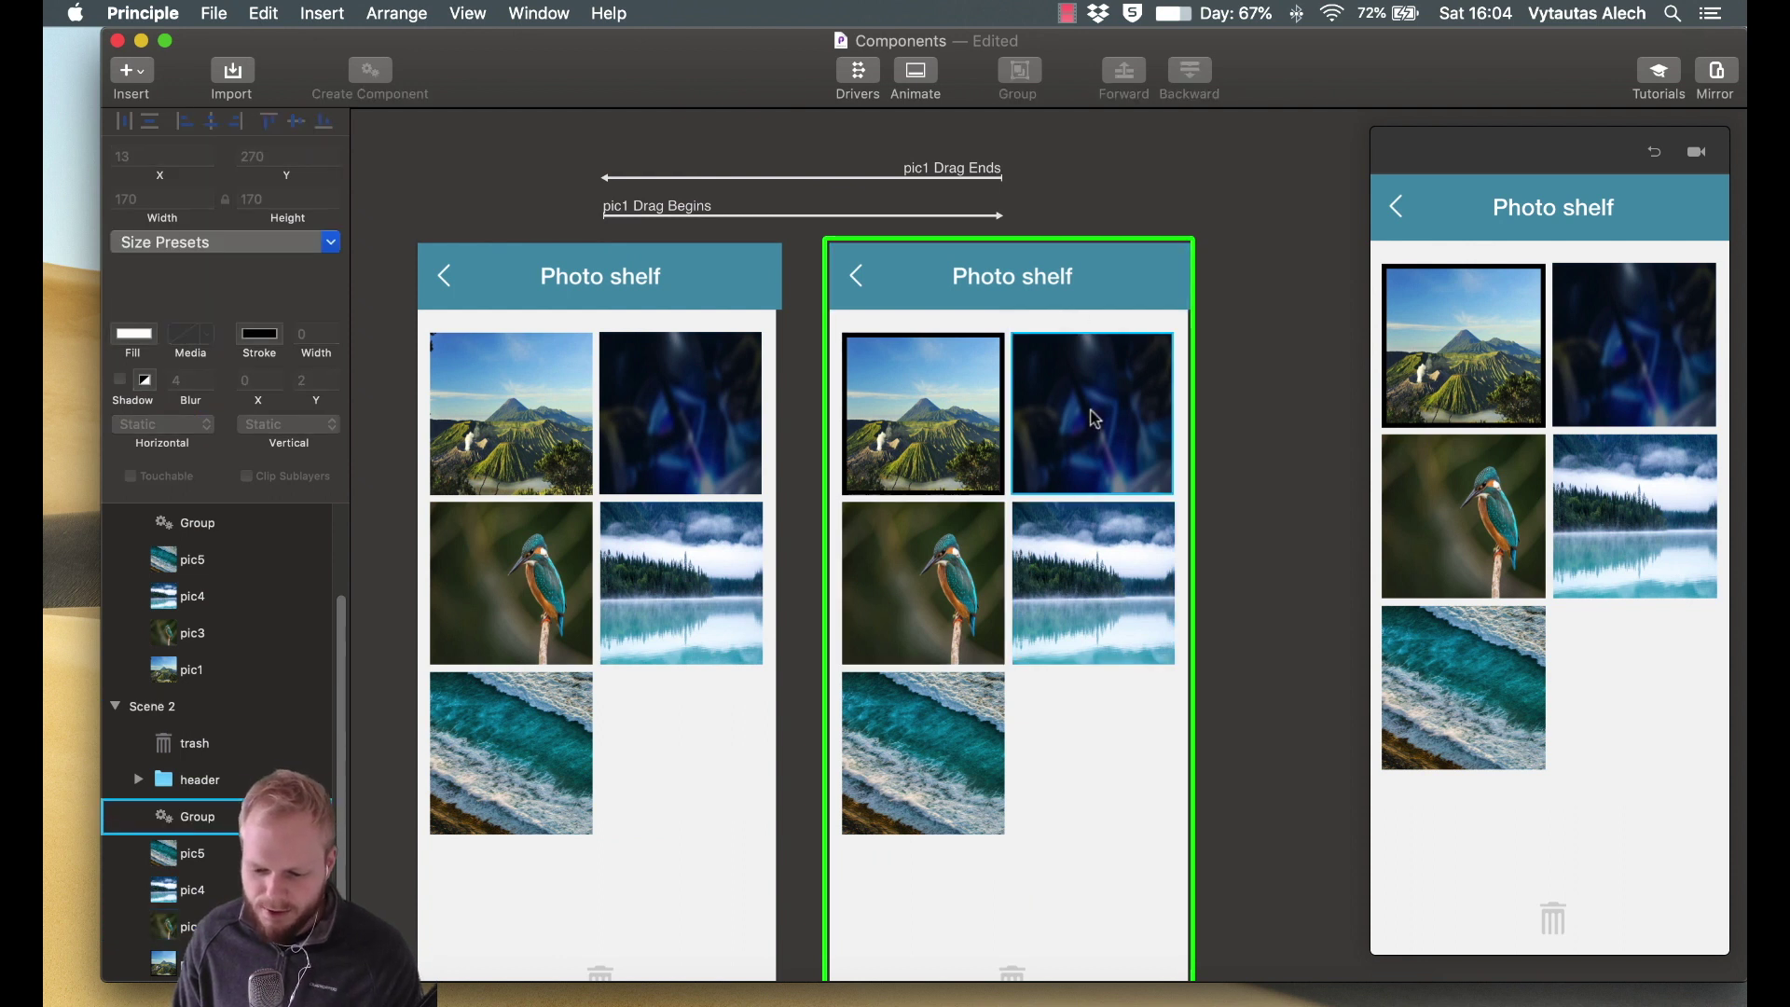
key("super+z")
key("super+z")
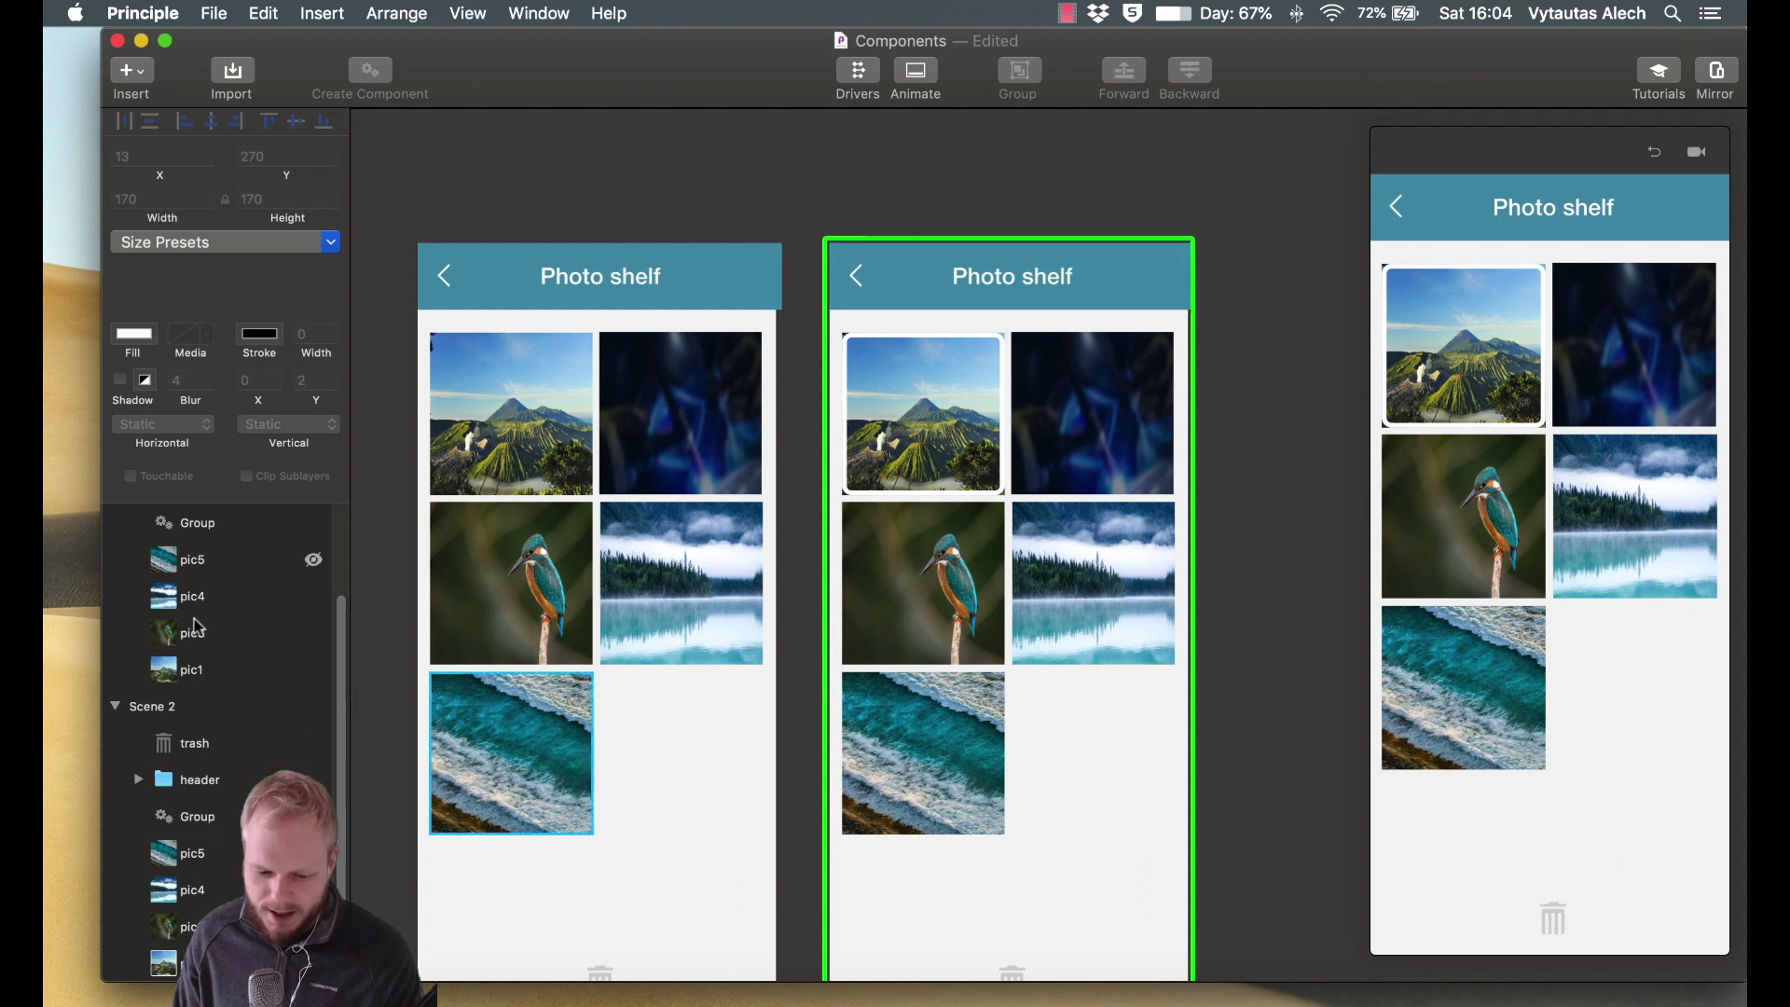
left_click(191, 712)
key("Delete")
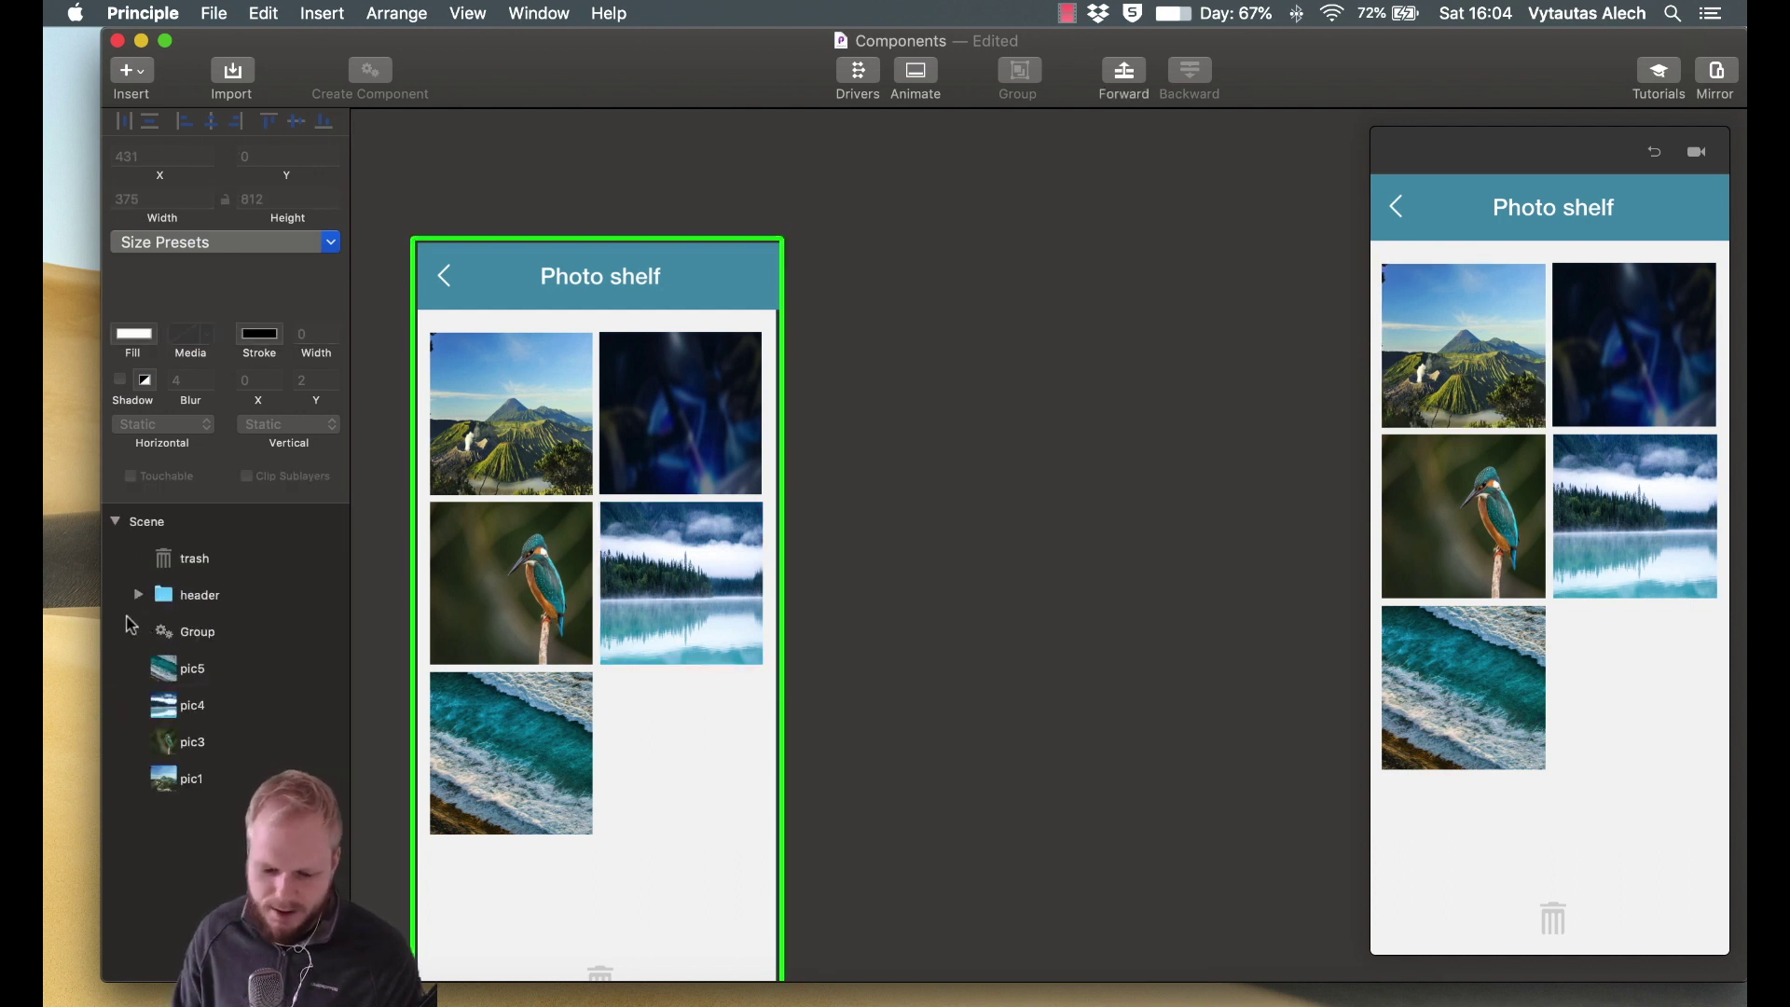
Inspect the drag states inside the dark picture's component and return to the main scene.
left_click(508, 426)
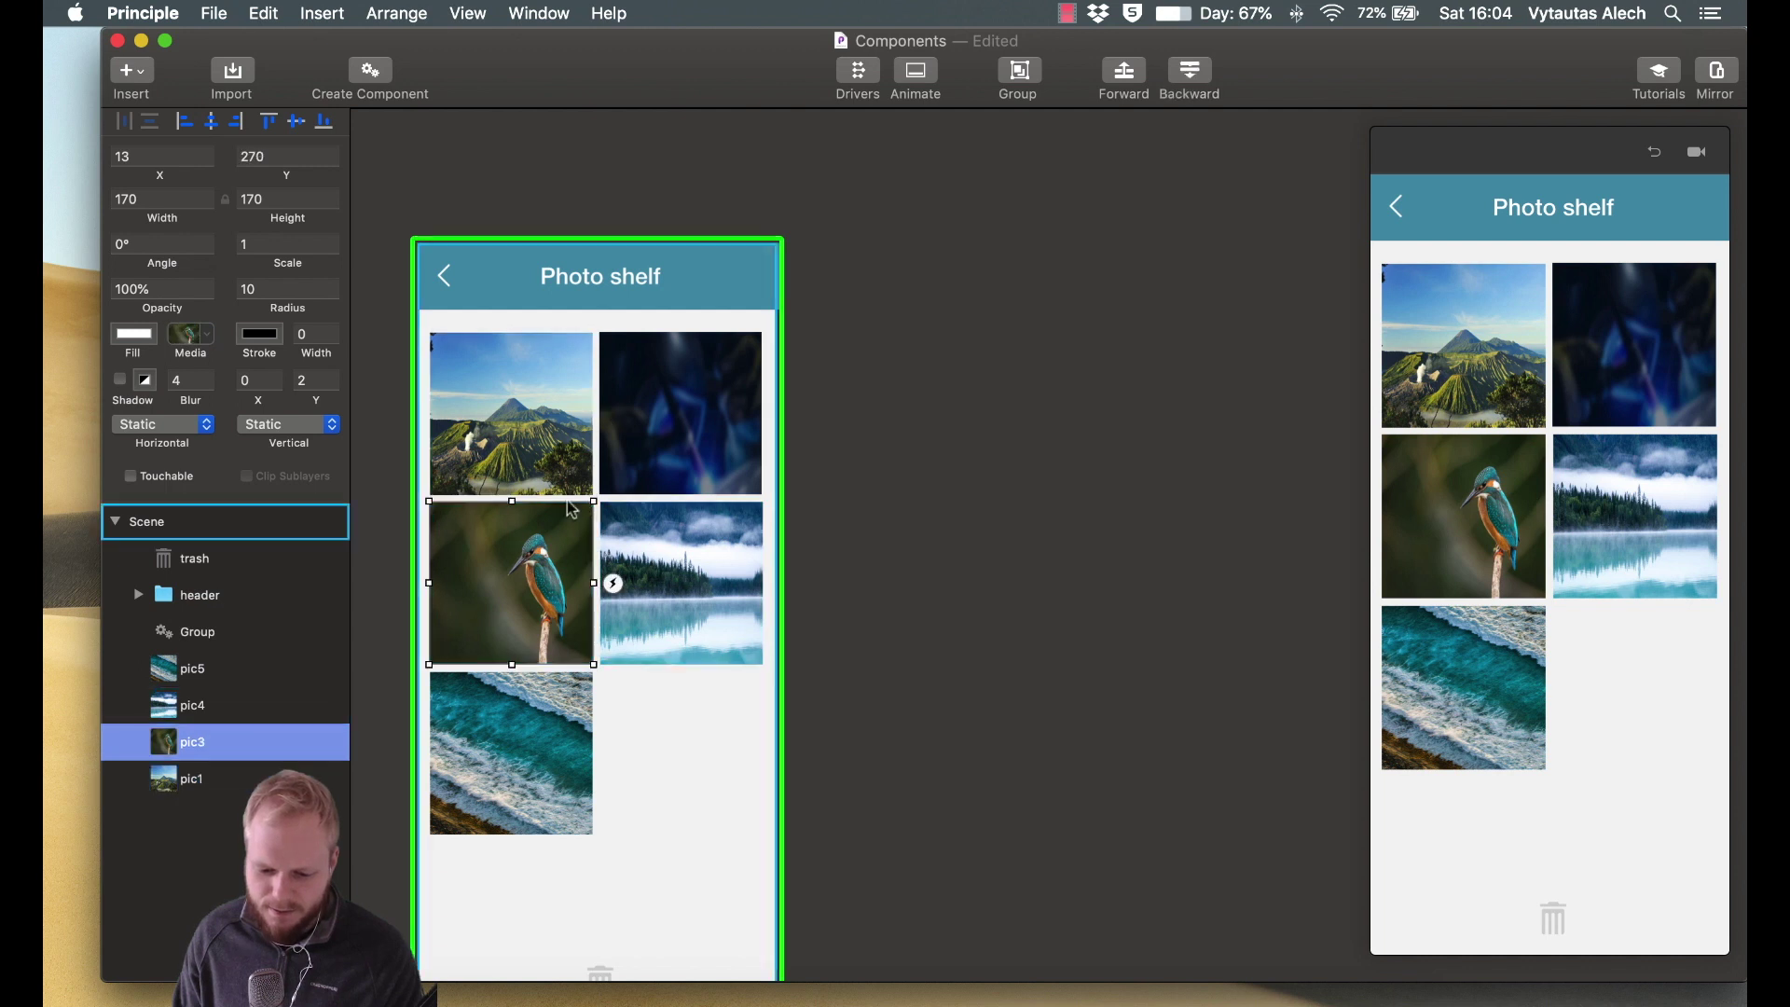
left_click(643, 427)
double_click(641, 422)
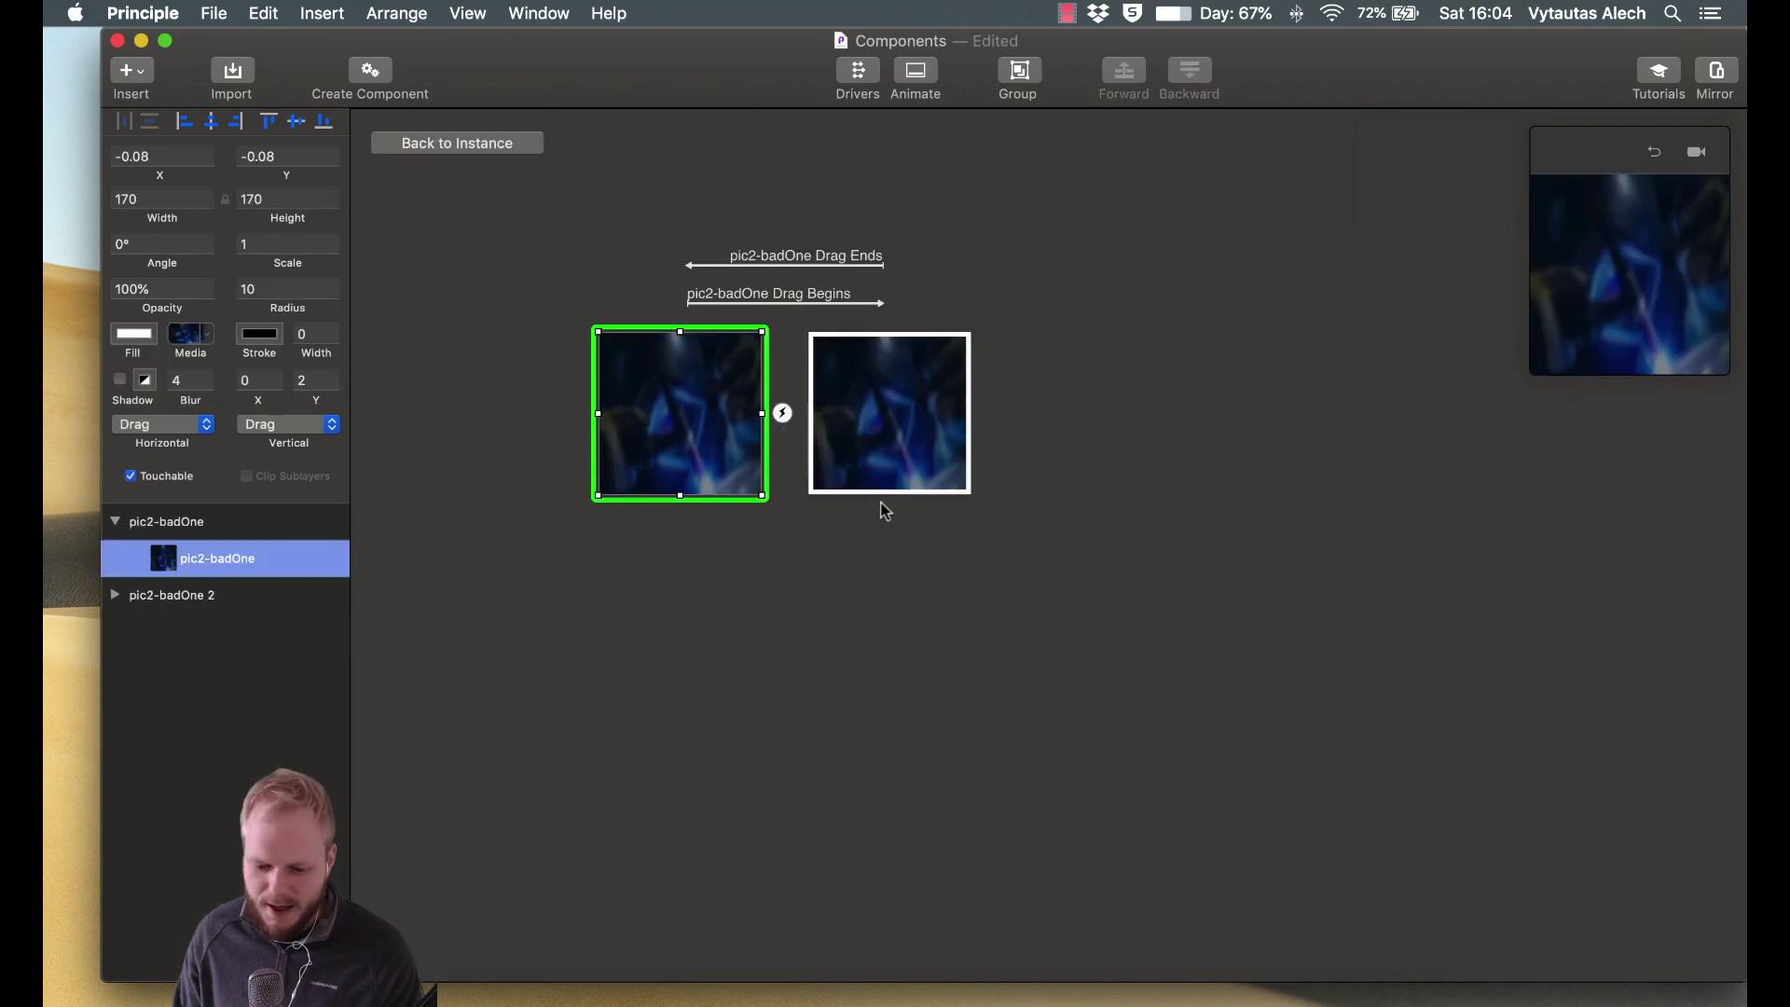
left_click(475, 149)
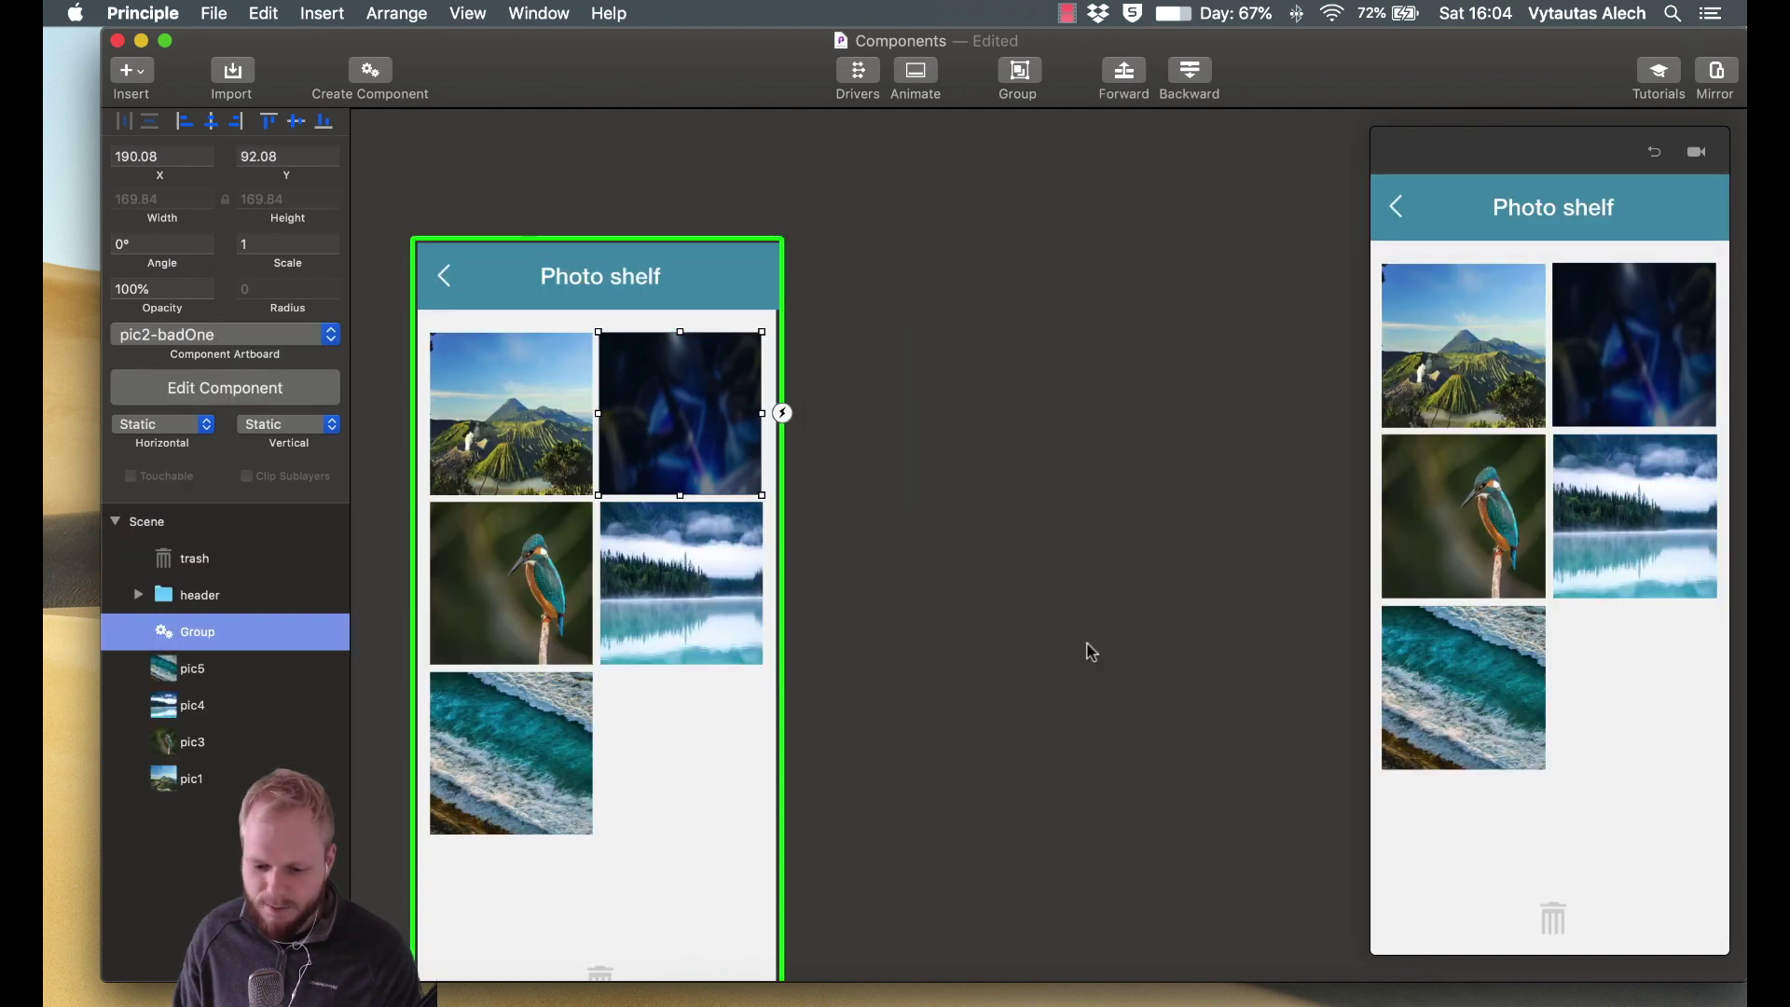
left_click(1024, 569)
scroll(863, 492, "down", 3)
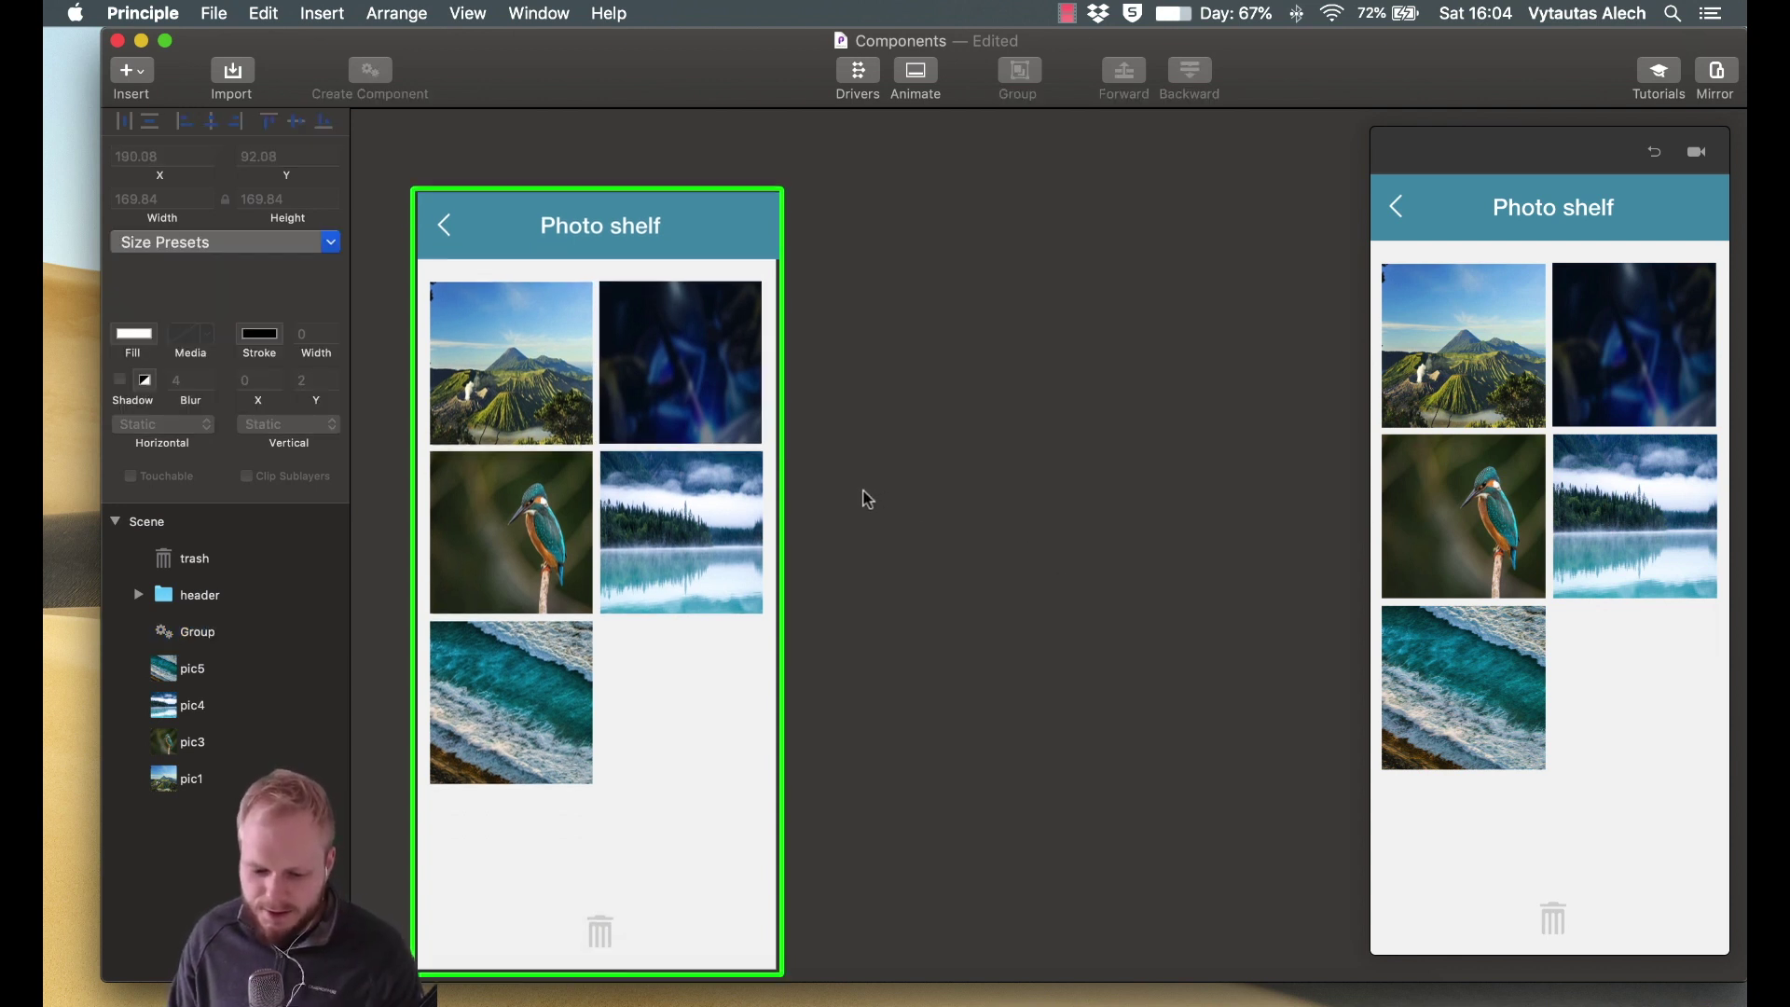
Select all five pictures on the photo shelf together.
left_click(535, 527)
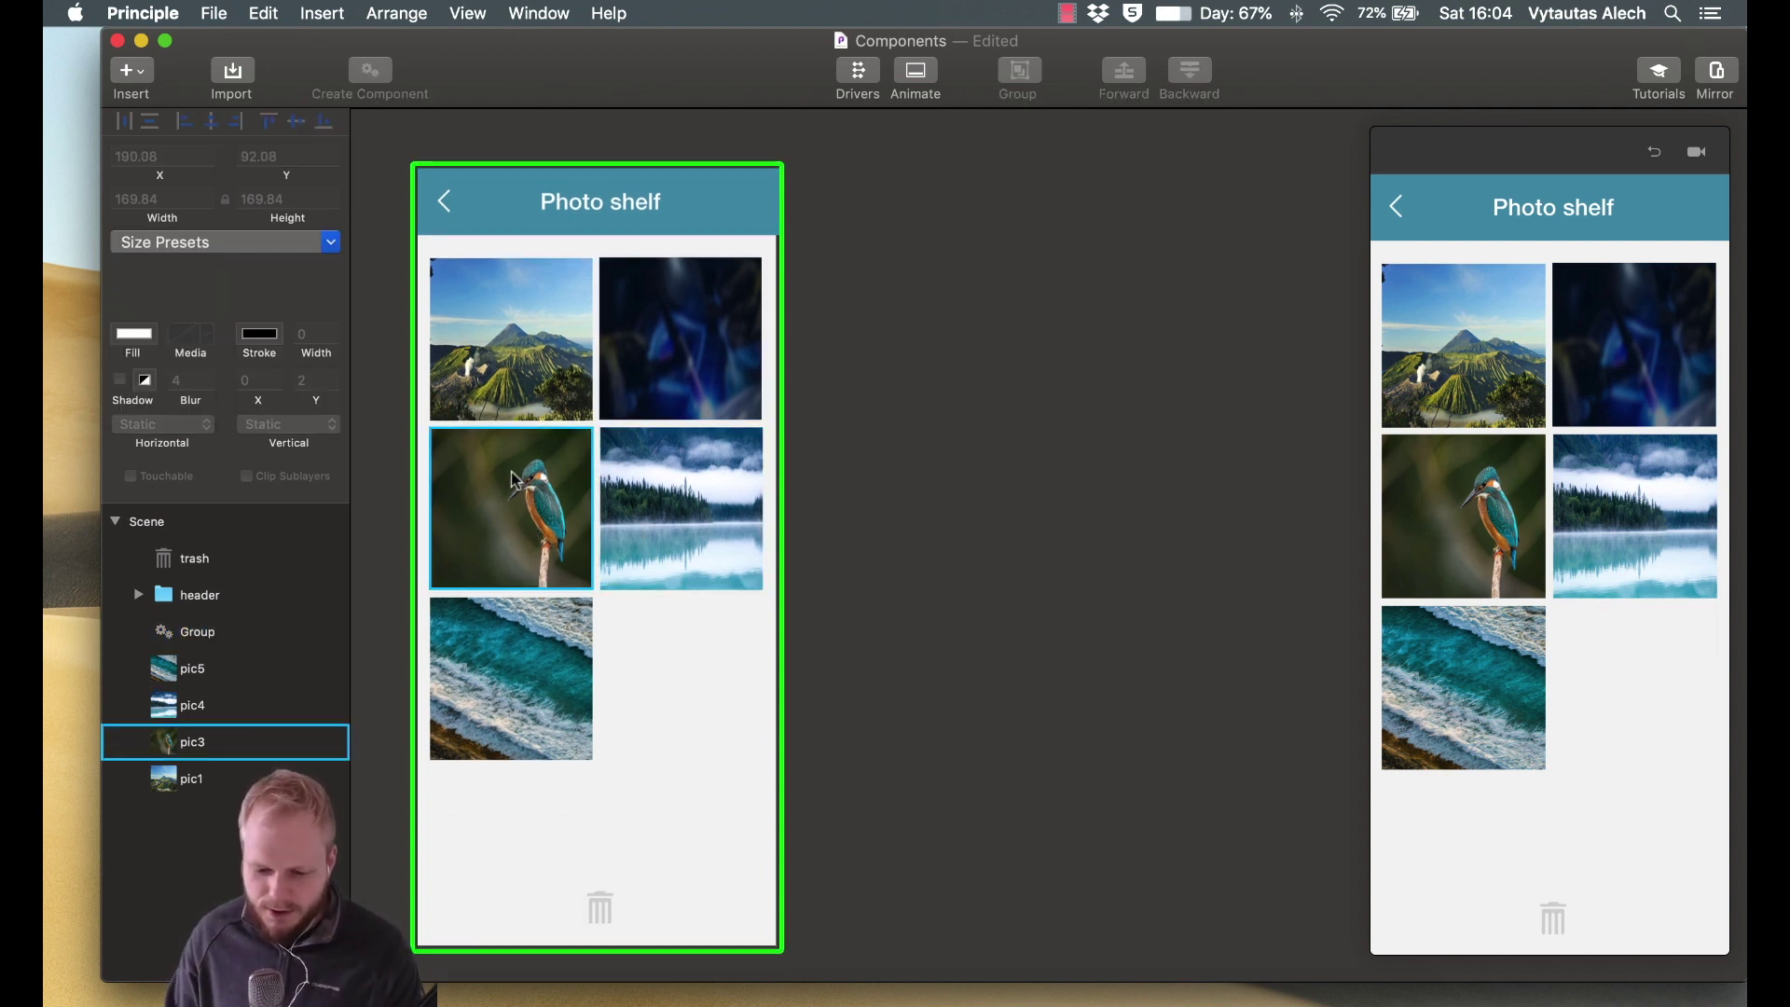
left_click(597, 908)
left_click(508, 911)
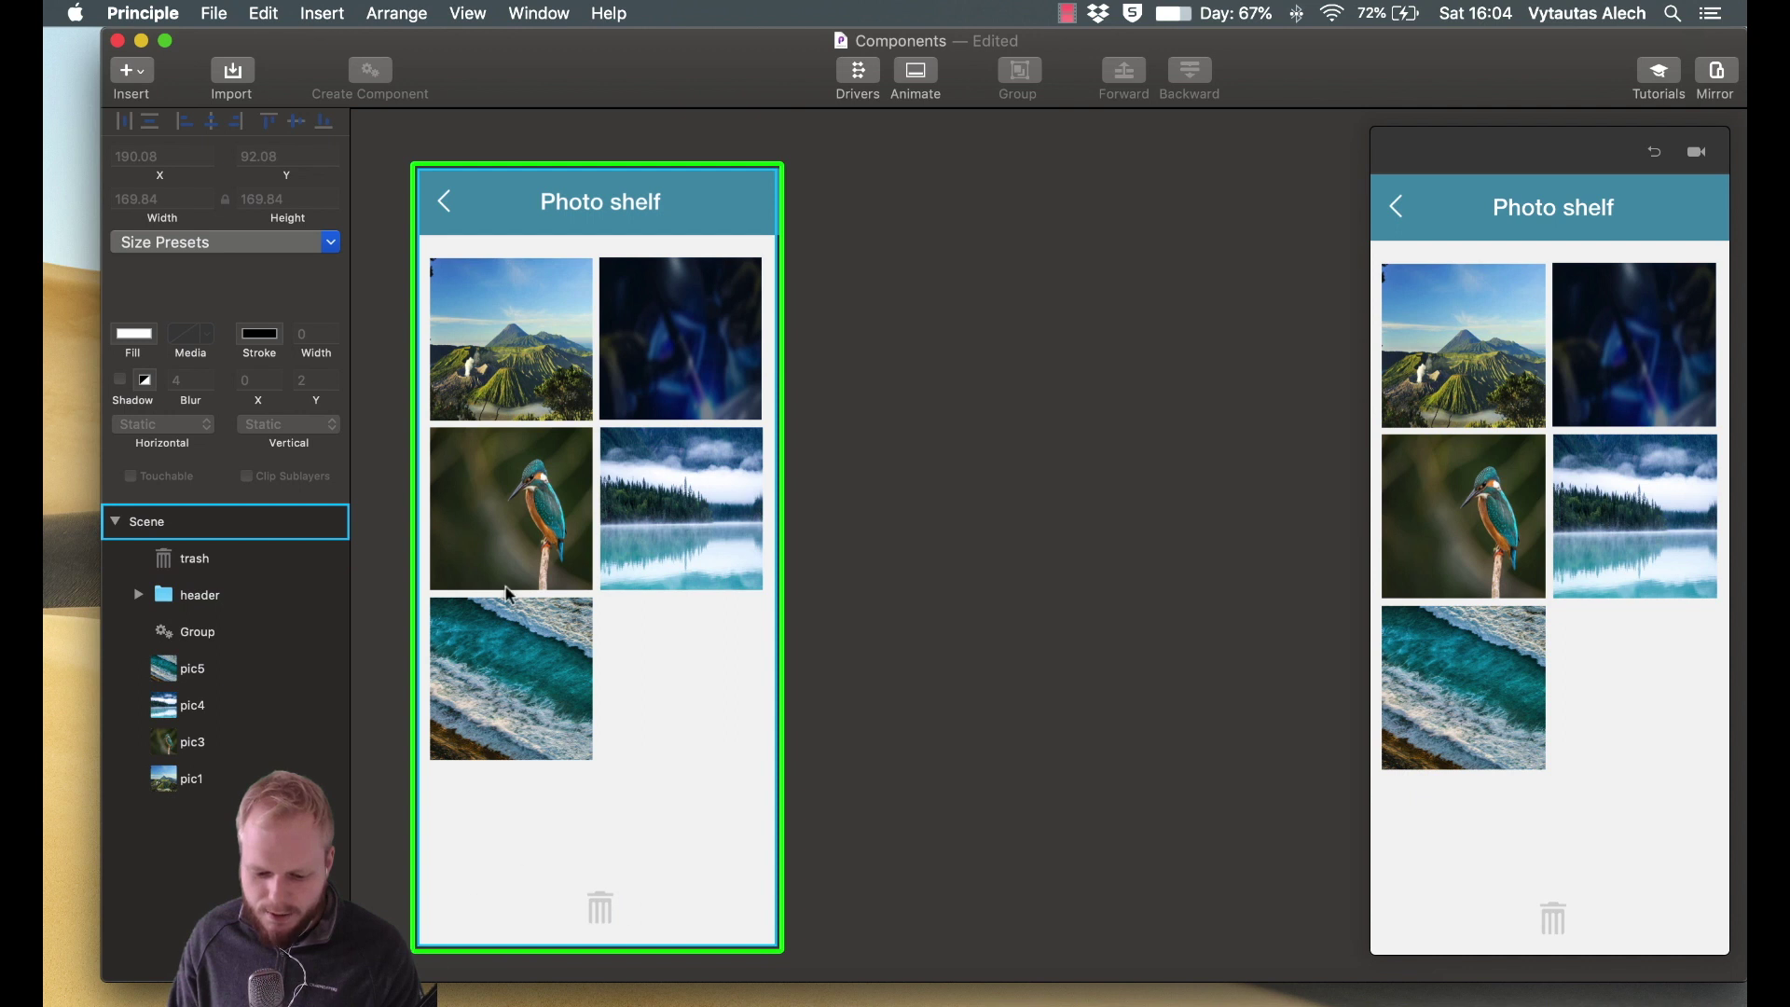
scroll(653, 800, "left", 3)
left_click(793, 695)
left_click(803, 550, "shift")
left_click(877, 466, "shift")
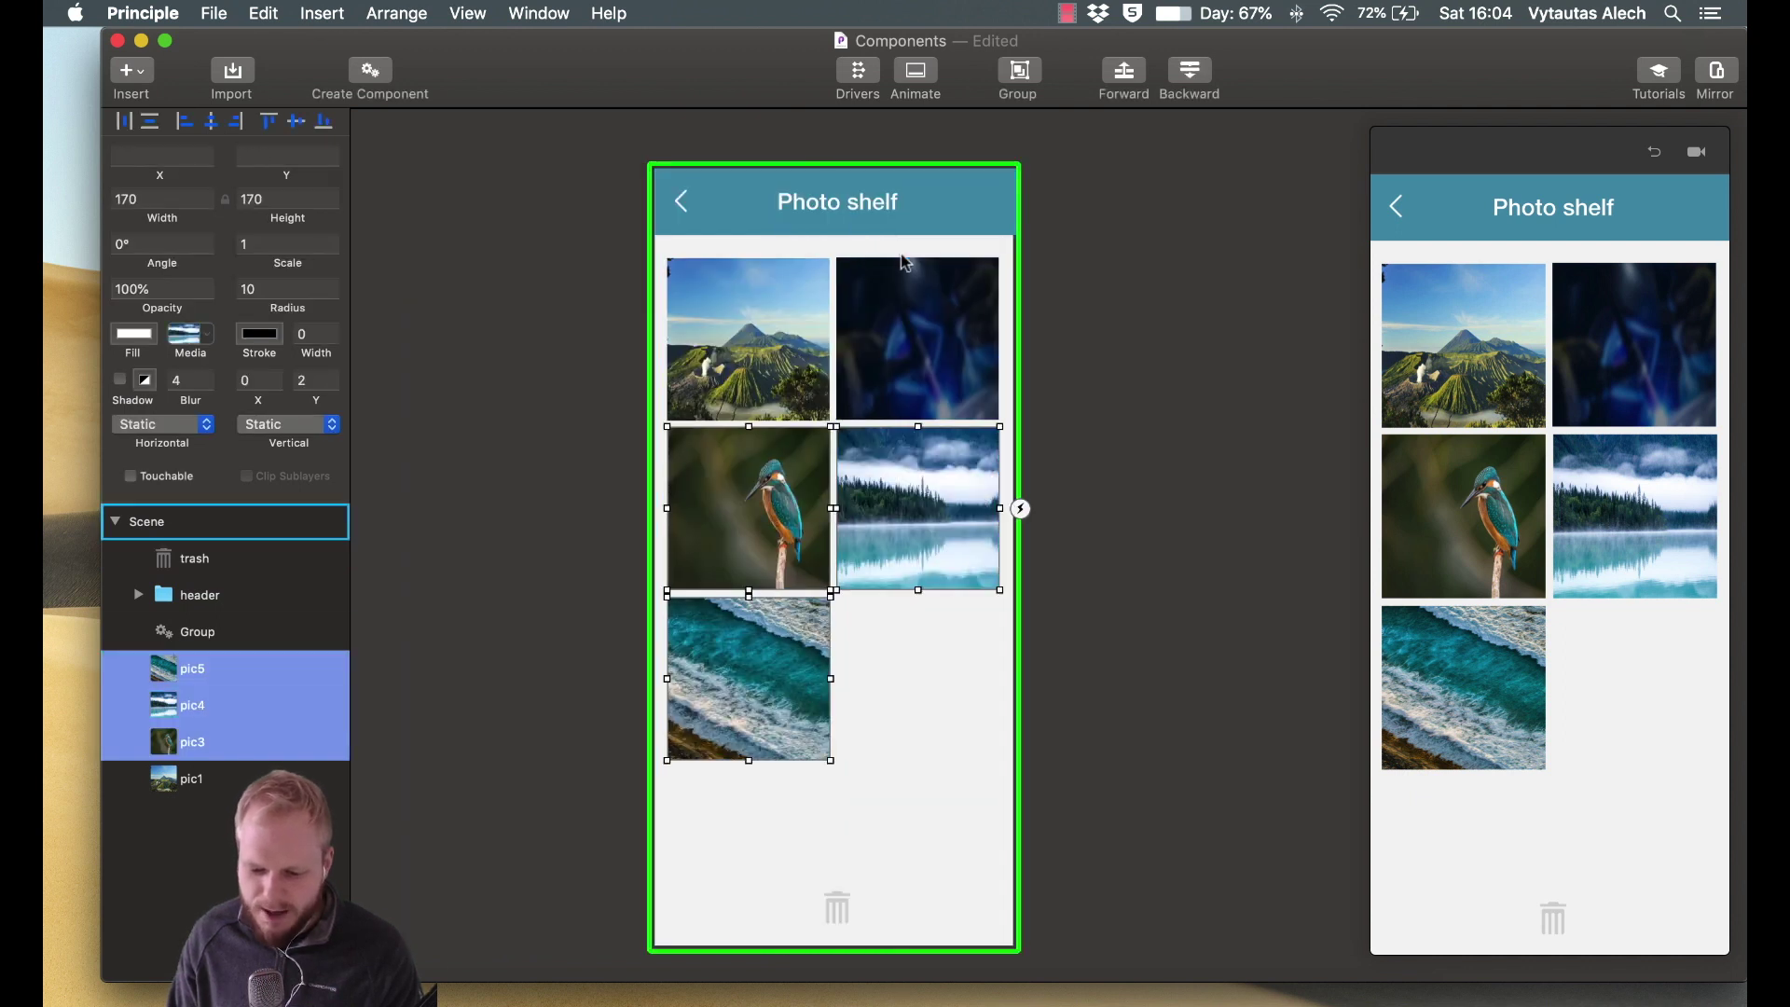
left_click(872, 340, "shift")
left_click(806, 362, "shift")
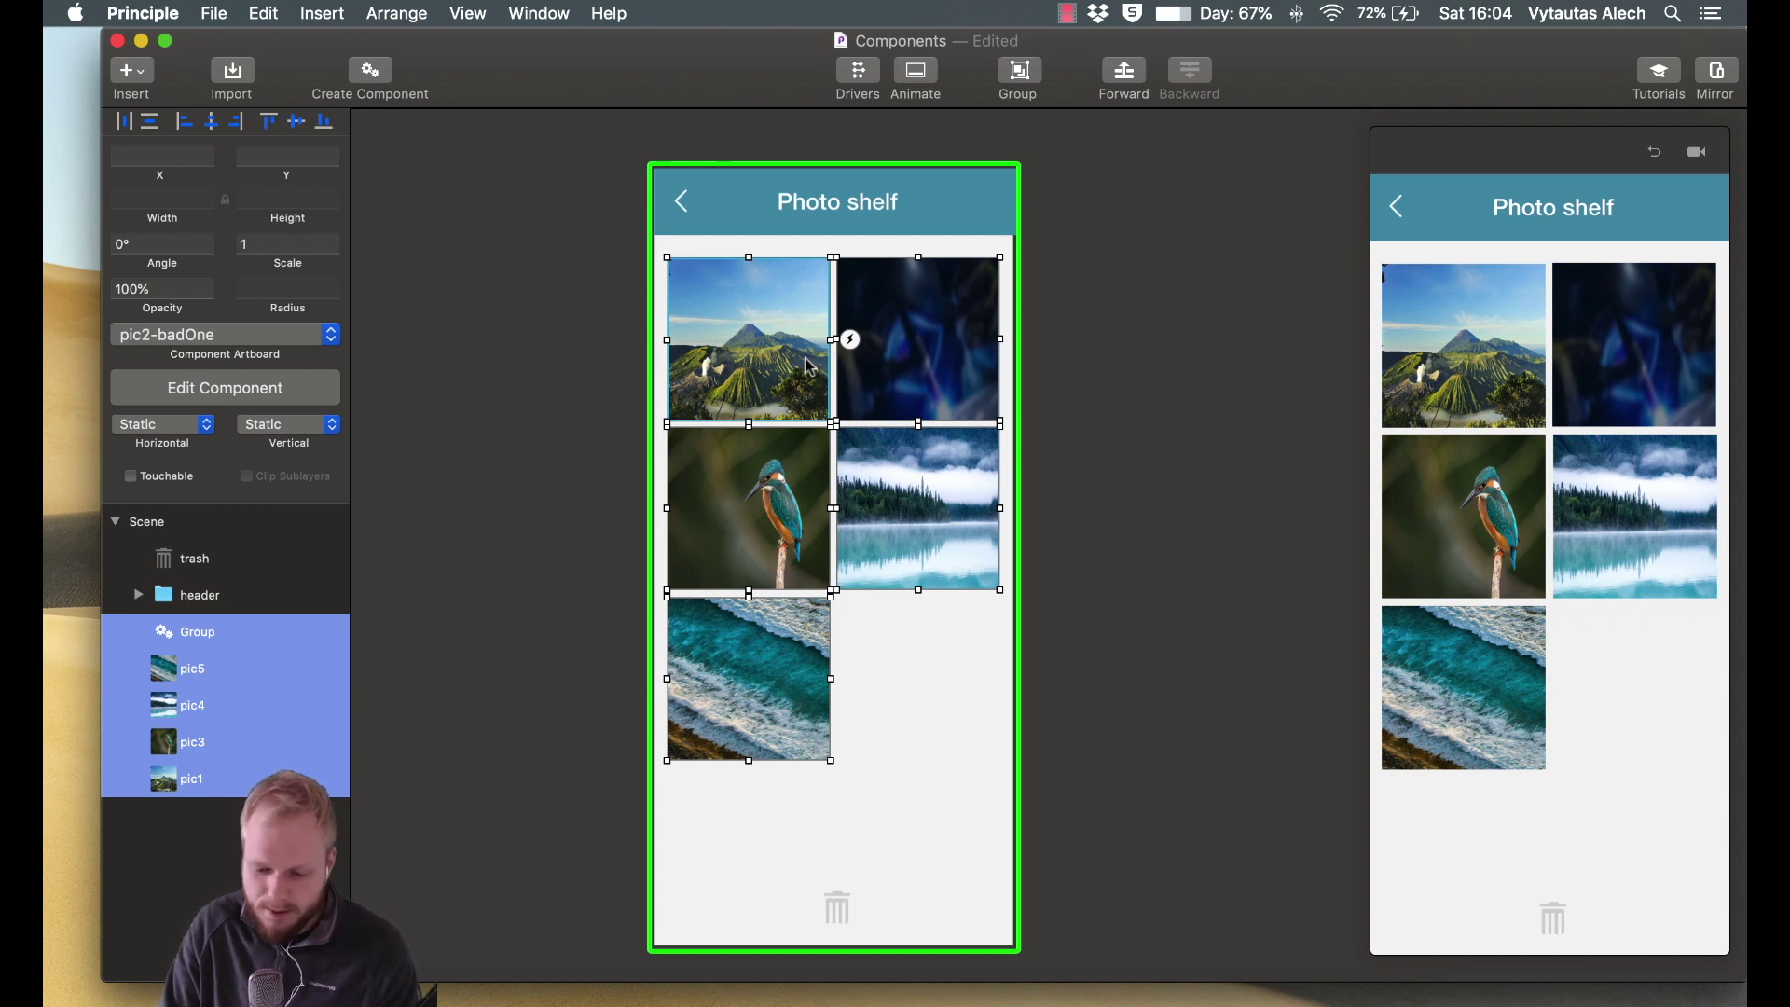
key("super+x")
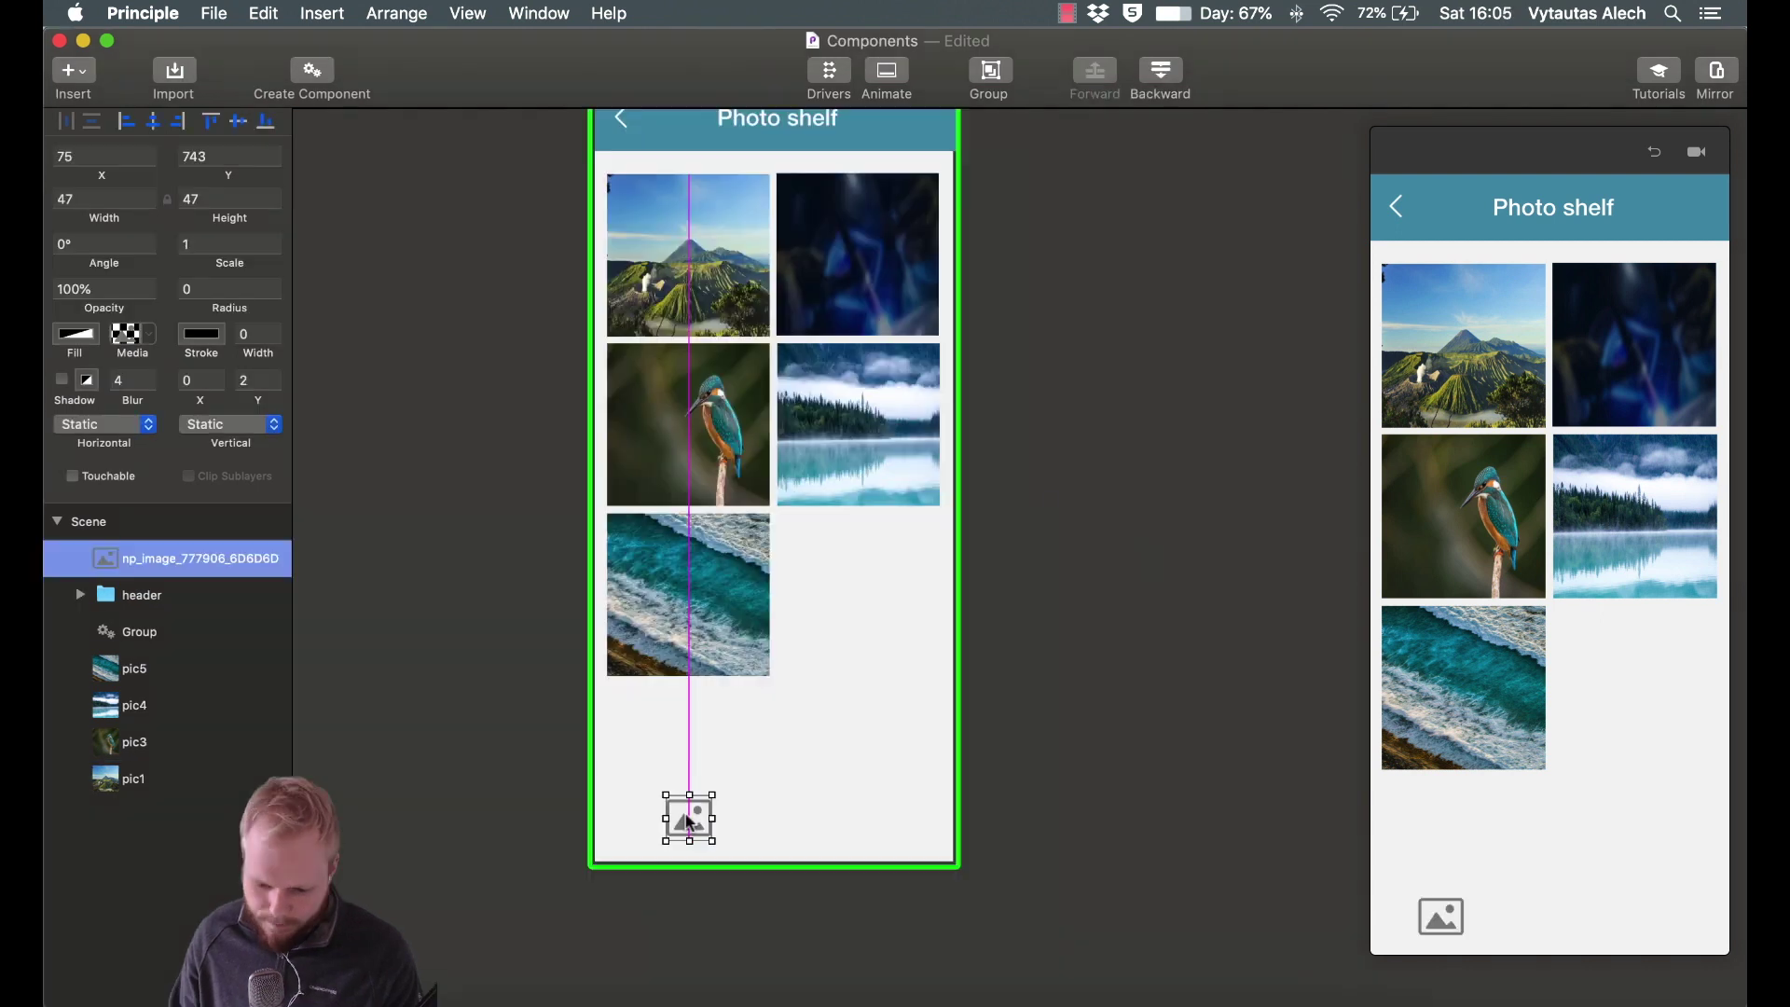
Position the image icon below the photos at X 88, Y 742, and search for "graph" in Noun Project.
left_click_drag(700, 821, 711, 820)
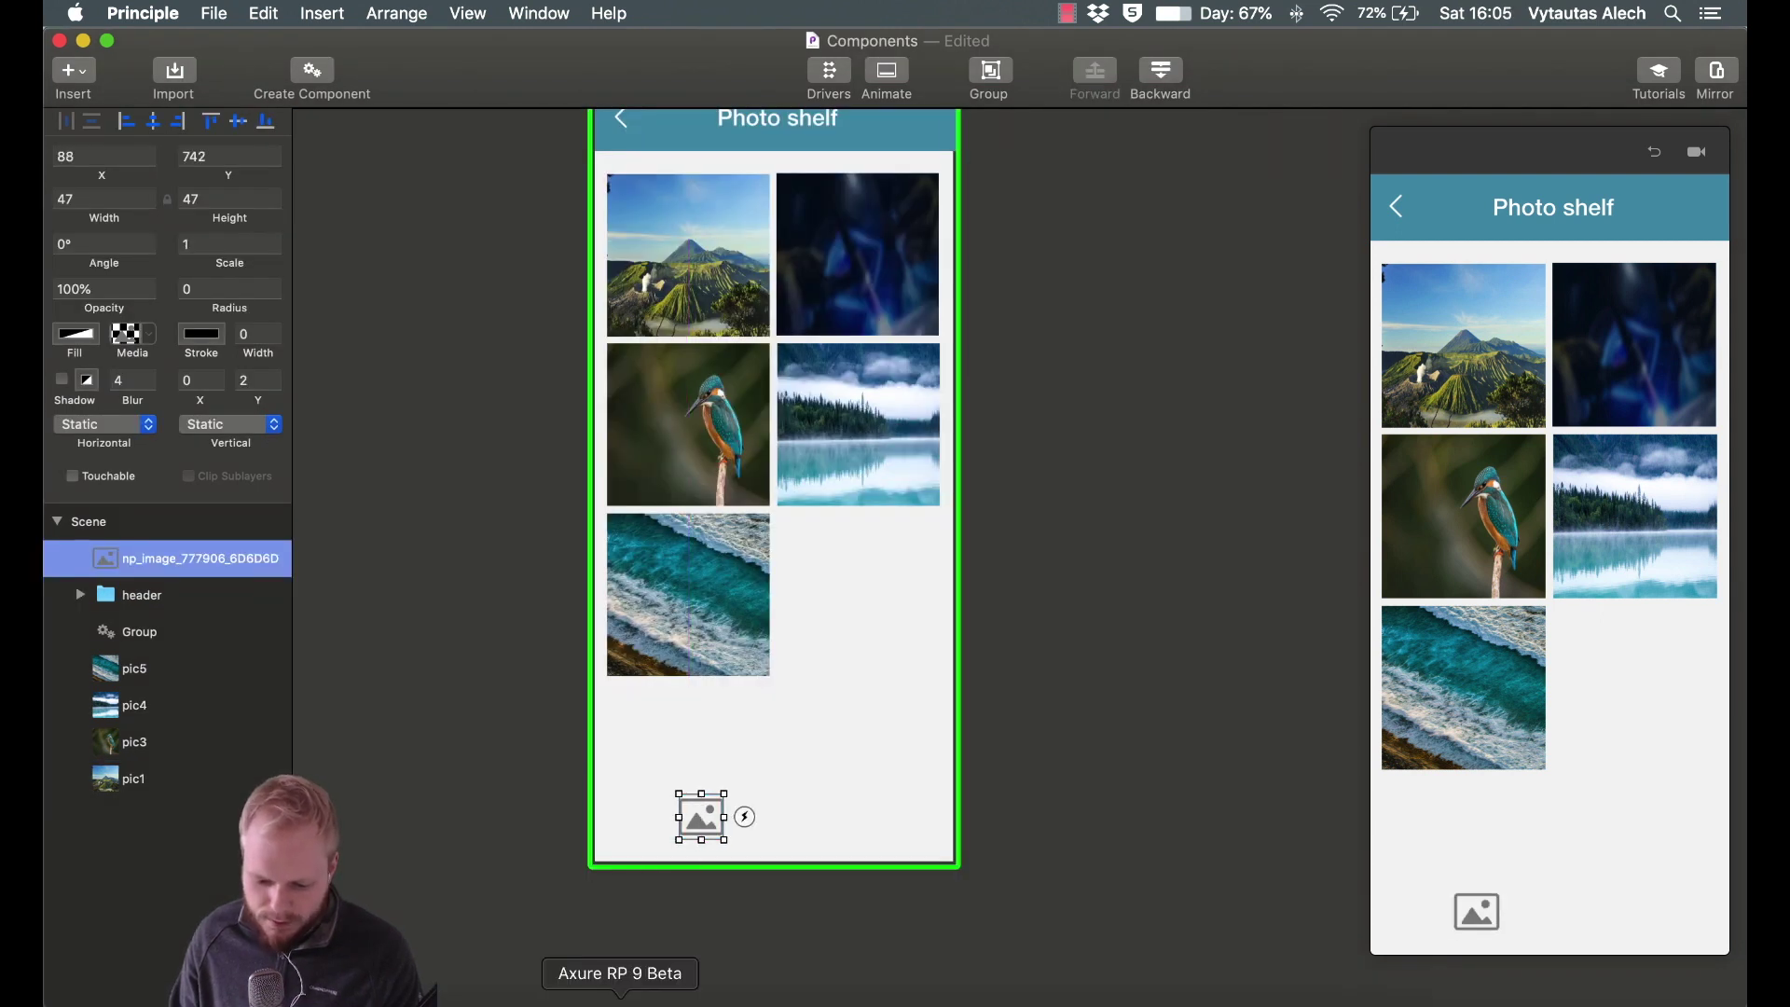
left_click(666, 999)
scroll(448, 559, "down", 1)
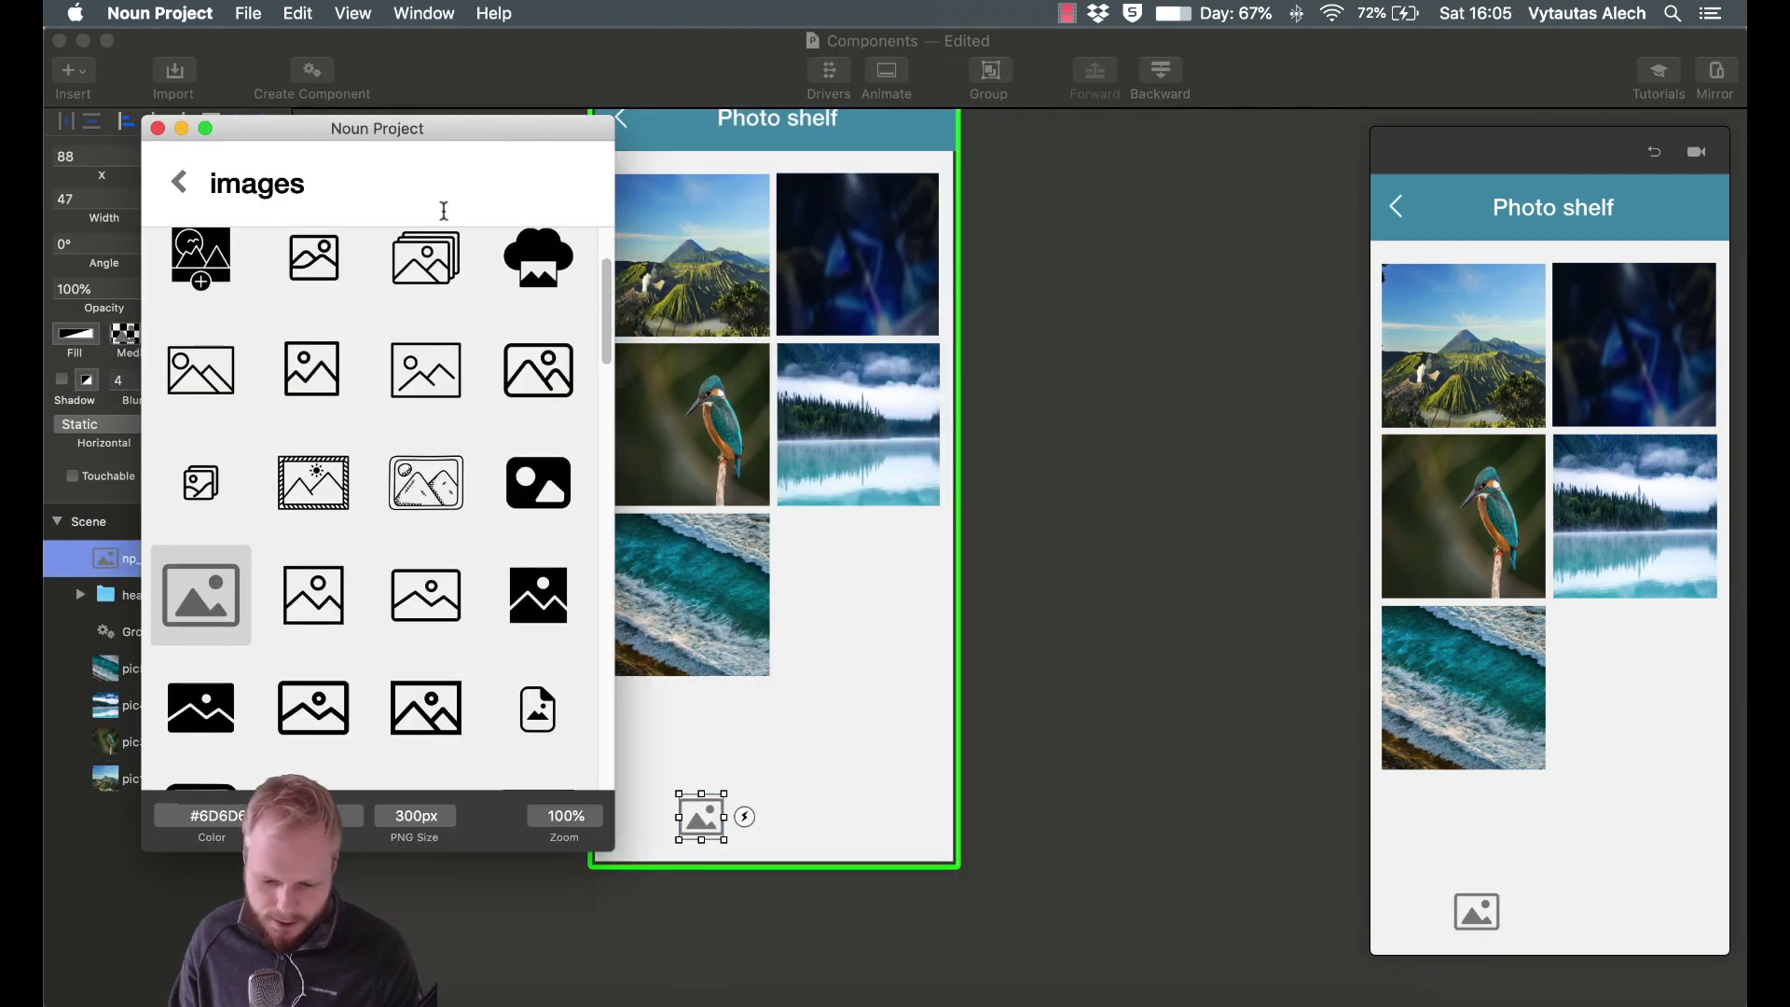
type("graph")
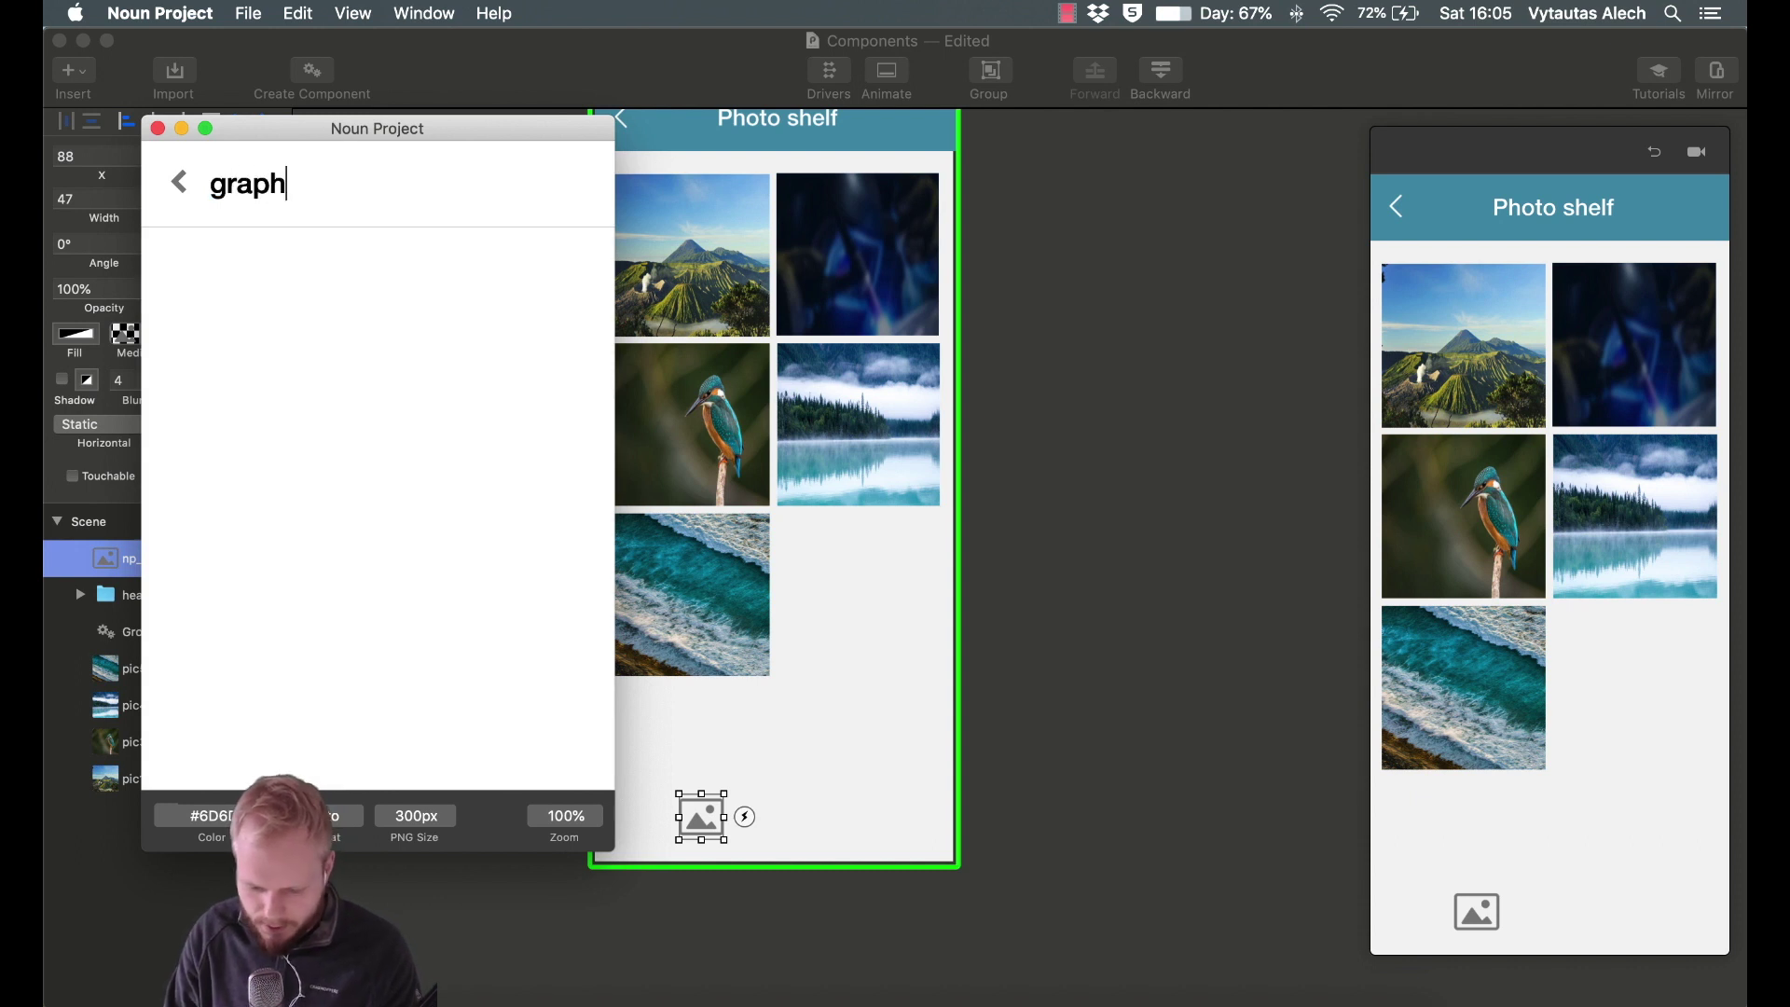
key("Return")
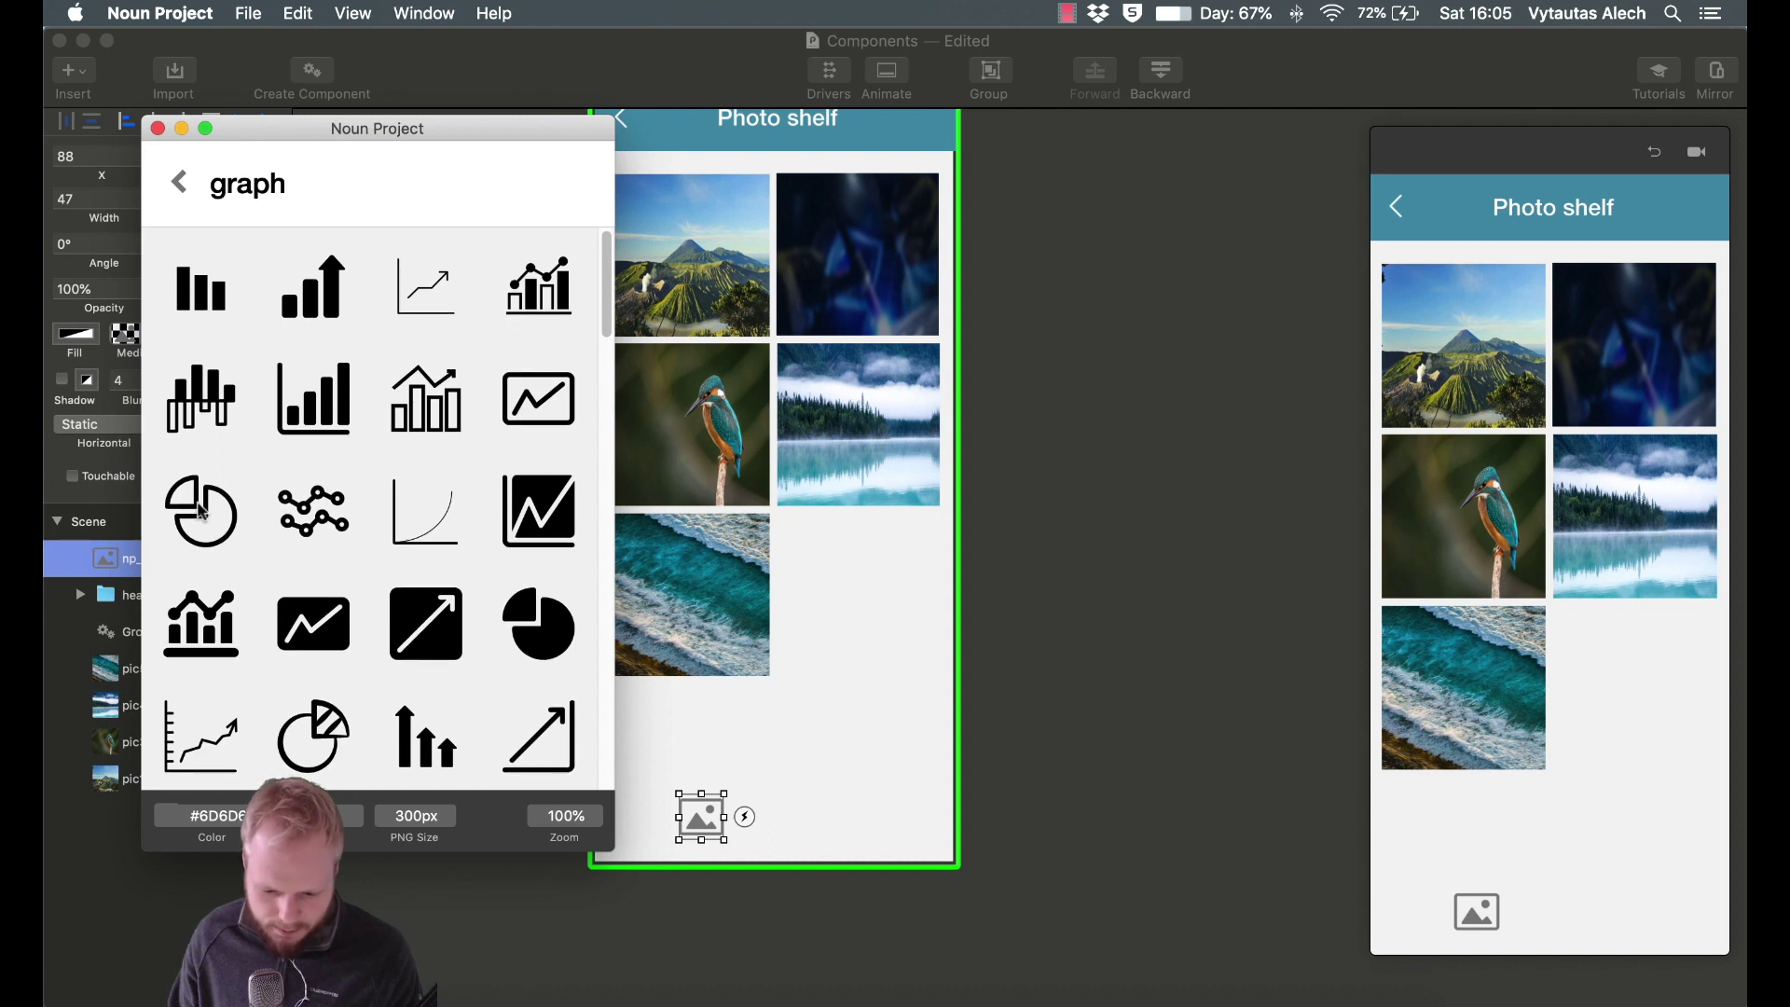
Add the outlined pie-chart icon to the scene beside the image icon, sized 45 × 45 at X 243, Y 742.
left_click_drag(201, 511, 862, 822)
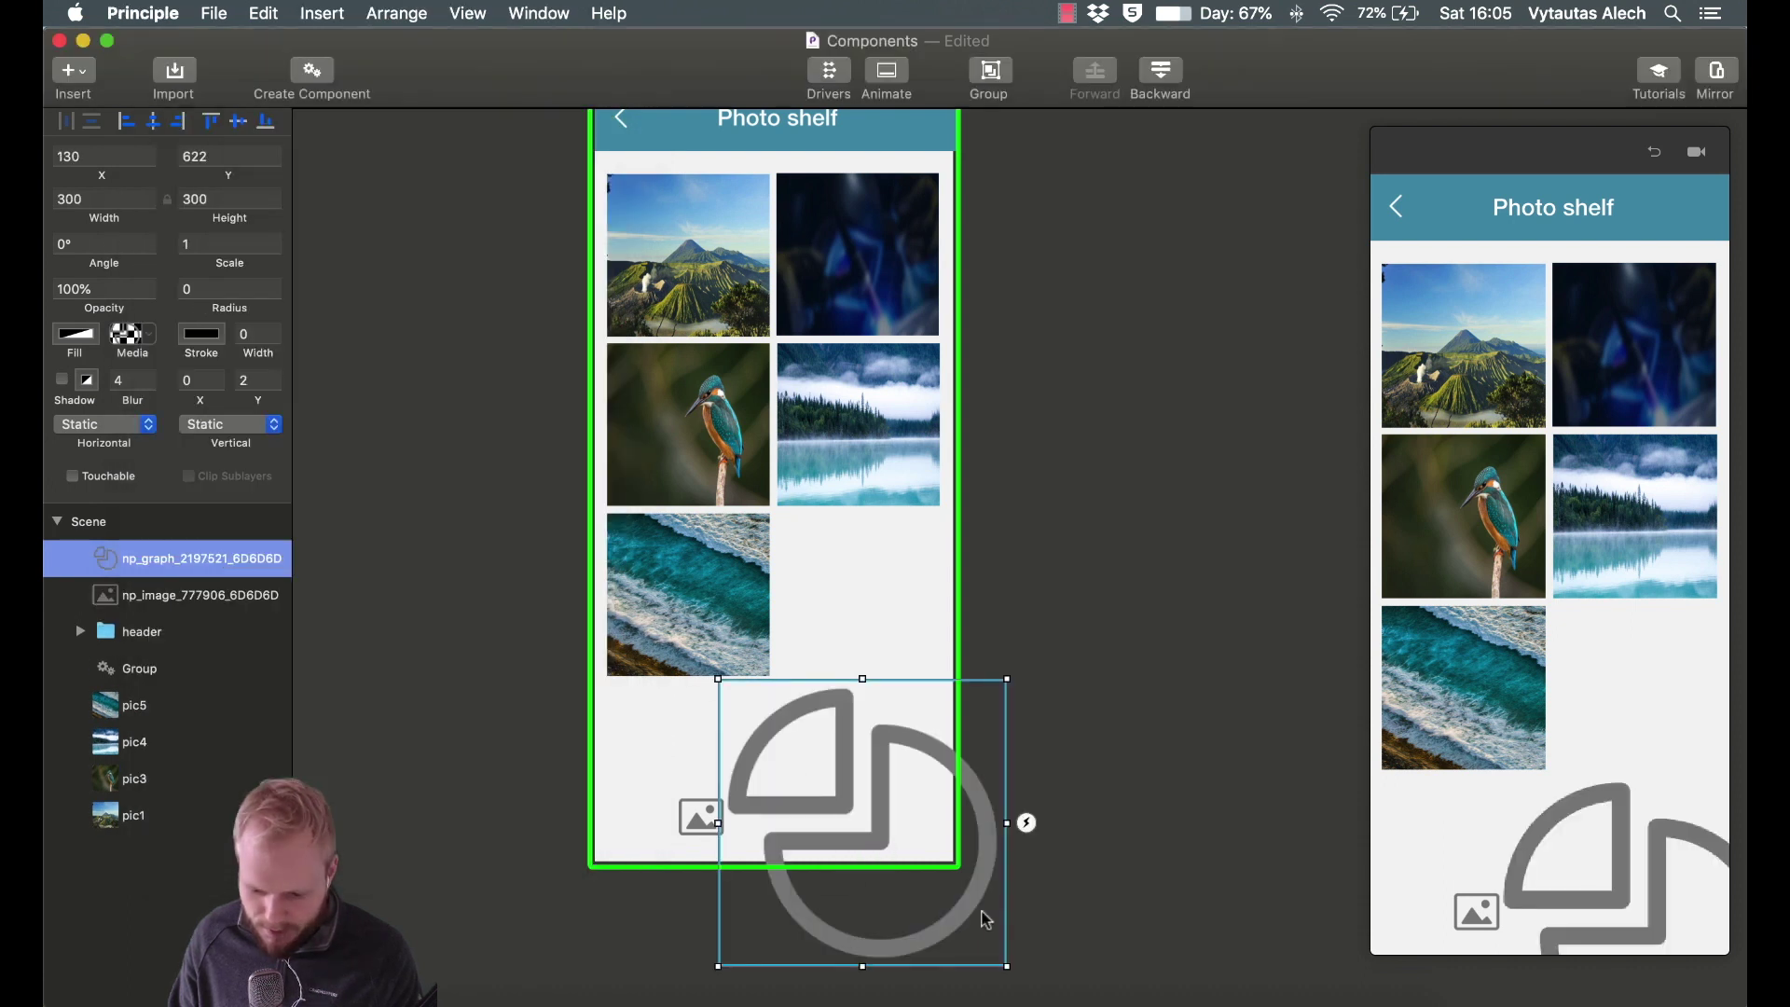
left_click_drag(999, 957, 848, 810)
left_click(867, 715)
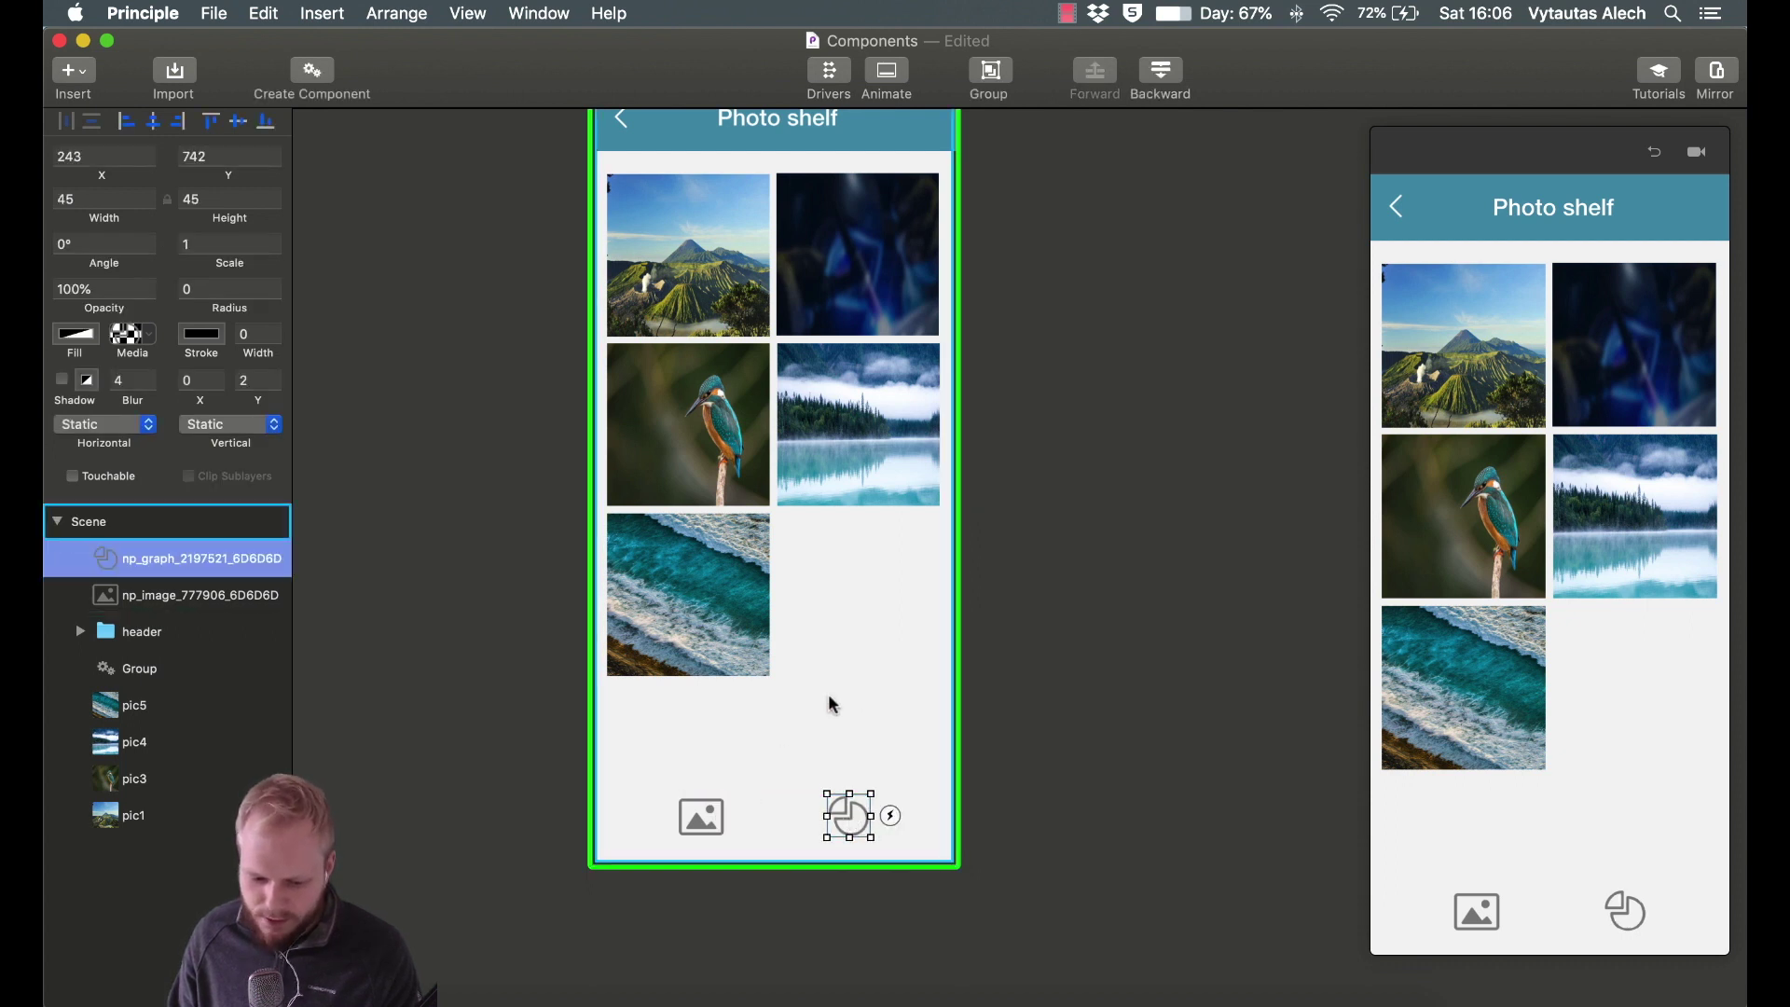
Duplicate the photo shelf scene to make a second scene beside it.
left_click(860, 669)
scroll(861, 667, "up", 2)
scroll(862, 668, "down", 2)
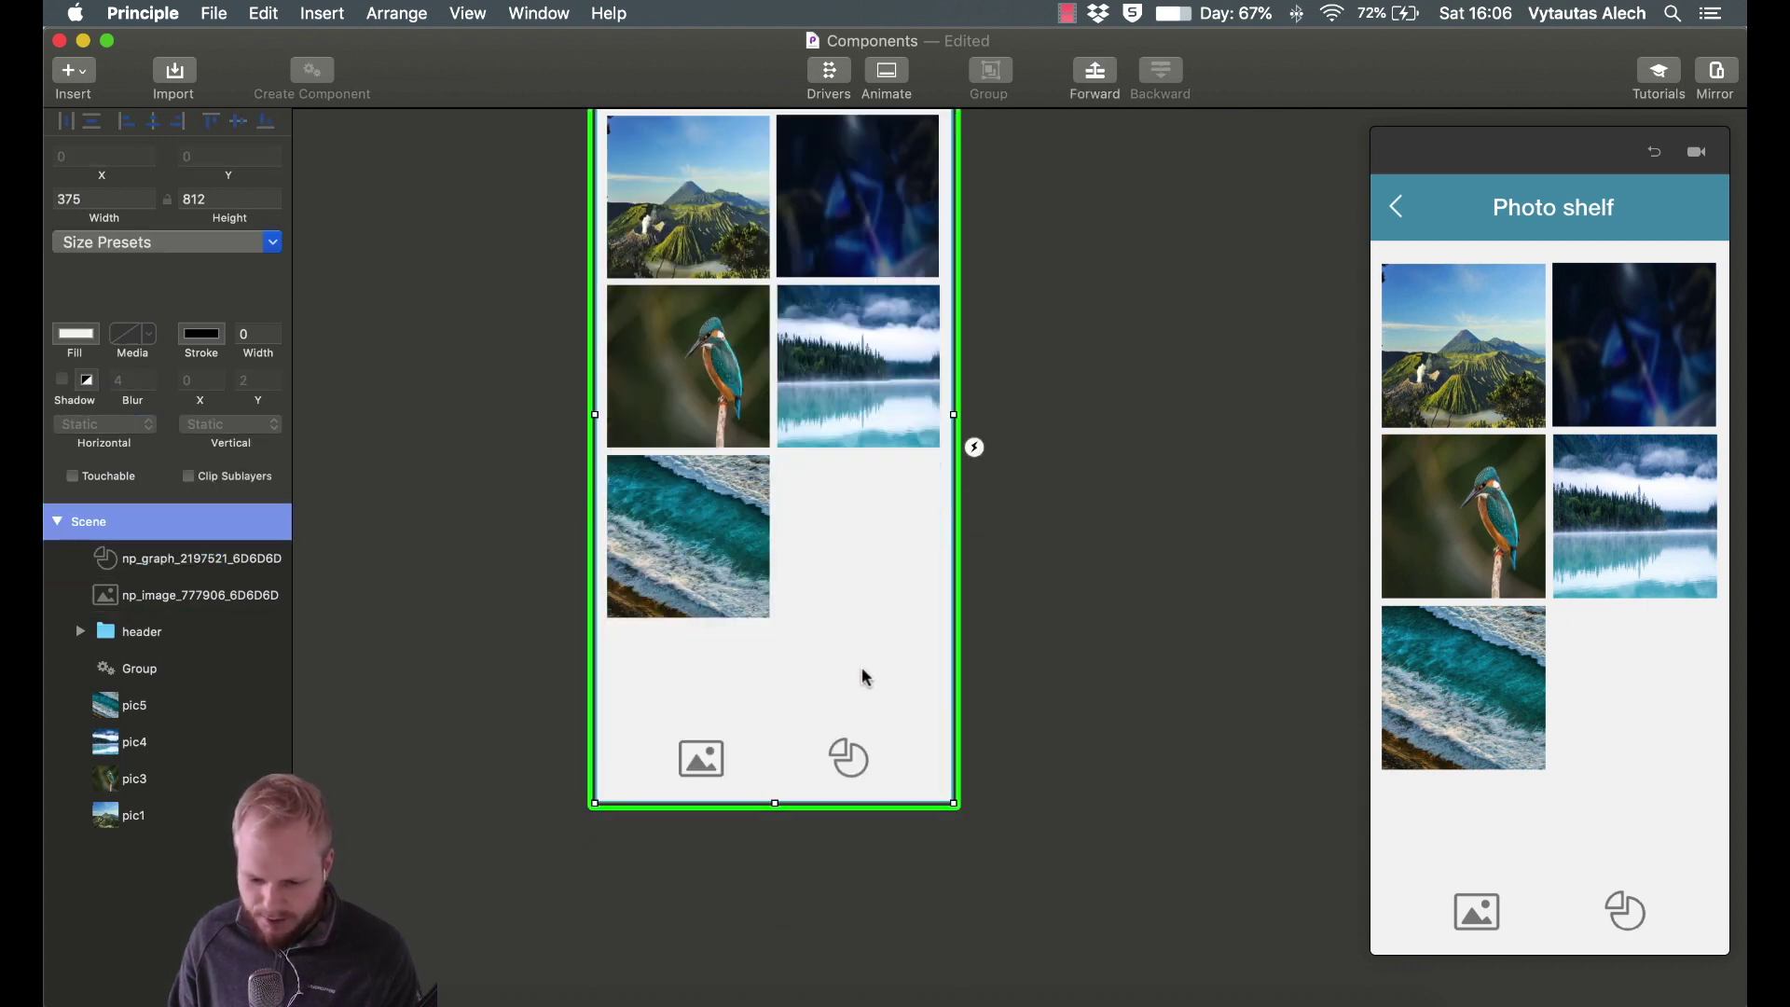
scroll(862, 667, "up", 2)
left_click(846, 441)
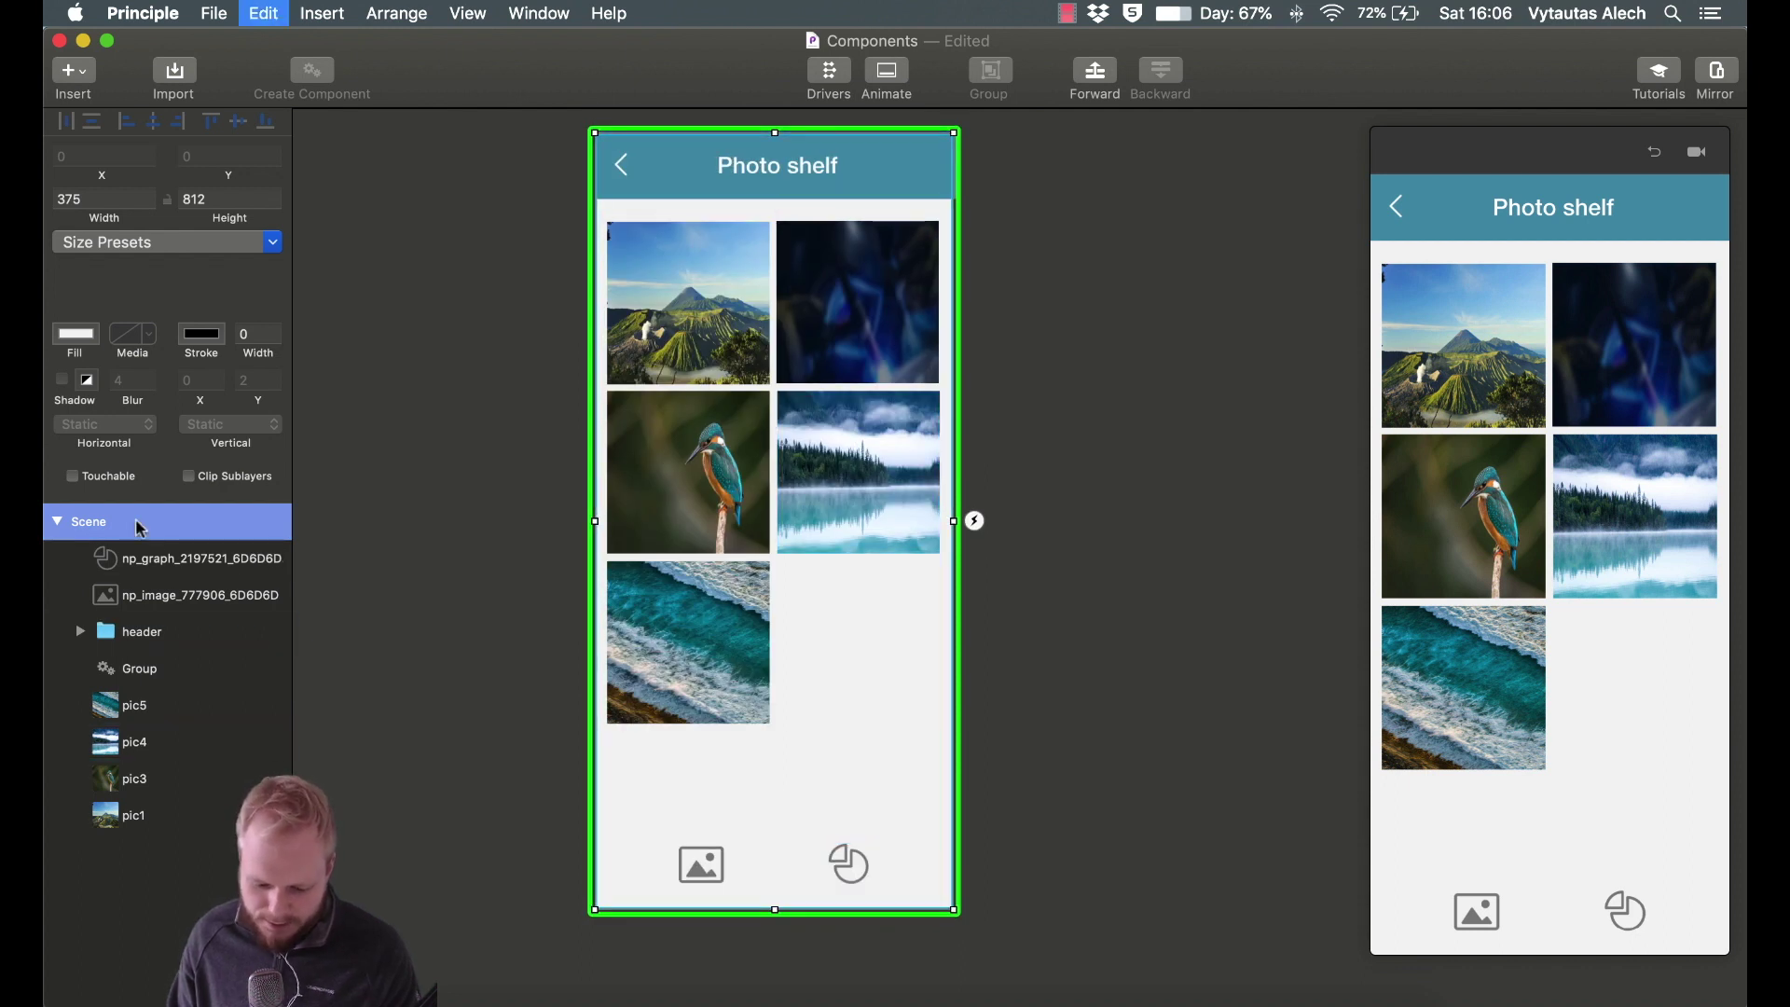
key("super+d")
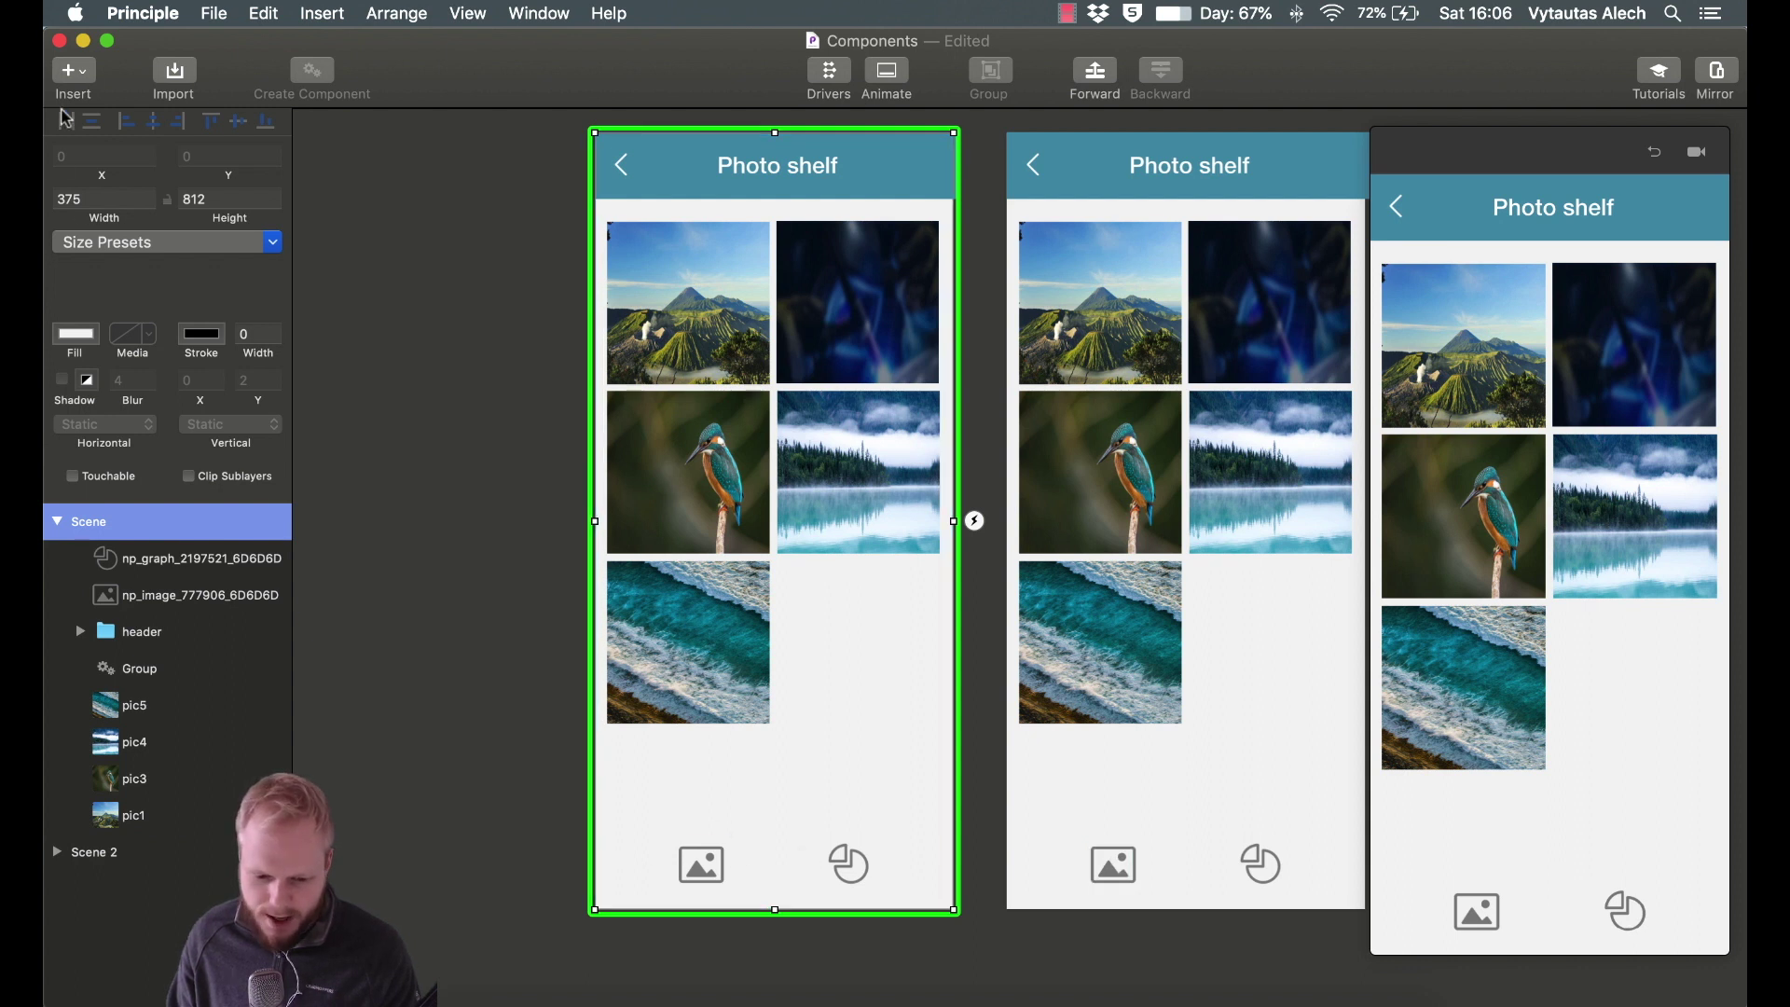
Add an 87 × 87 circle filled with D5D5D5 at X 68, Y 722 behind the first scene's image icon.
mouse_move(664, 833)
left_mouse_down()
mouse_move(757, 913)
mouse_move(719, 867)
left_mouse_up()
left_click_drag(168, 567, 193, 659)
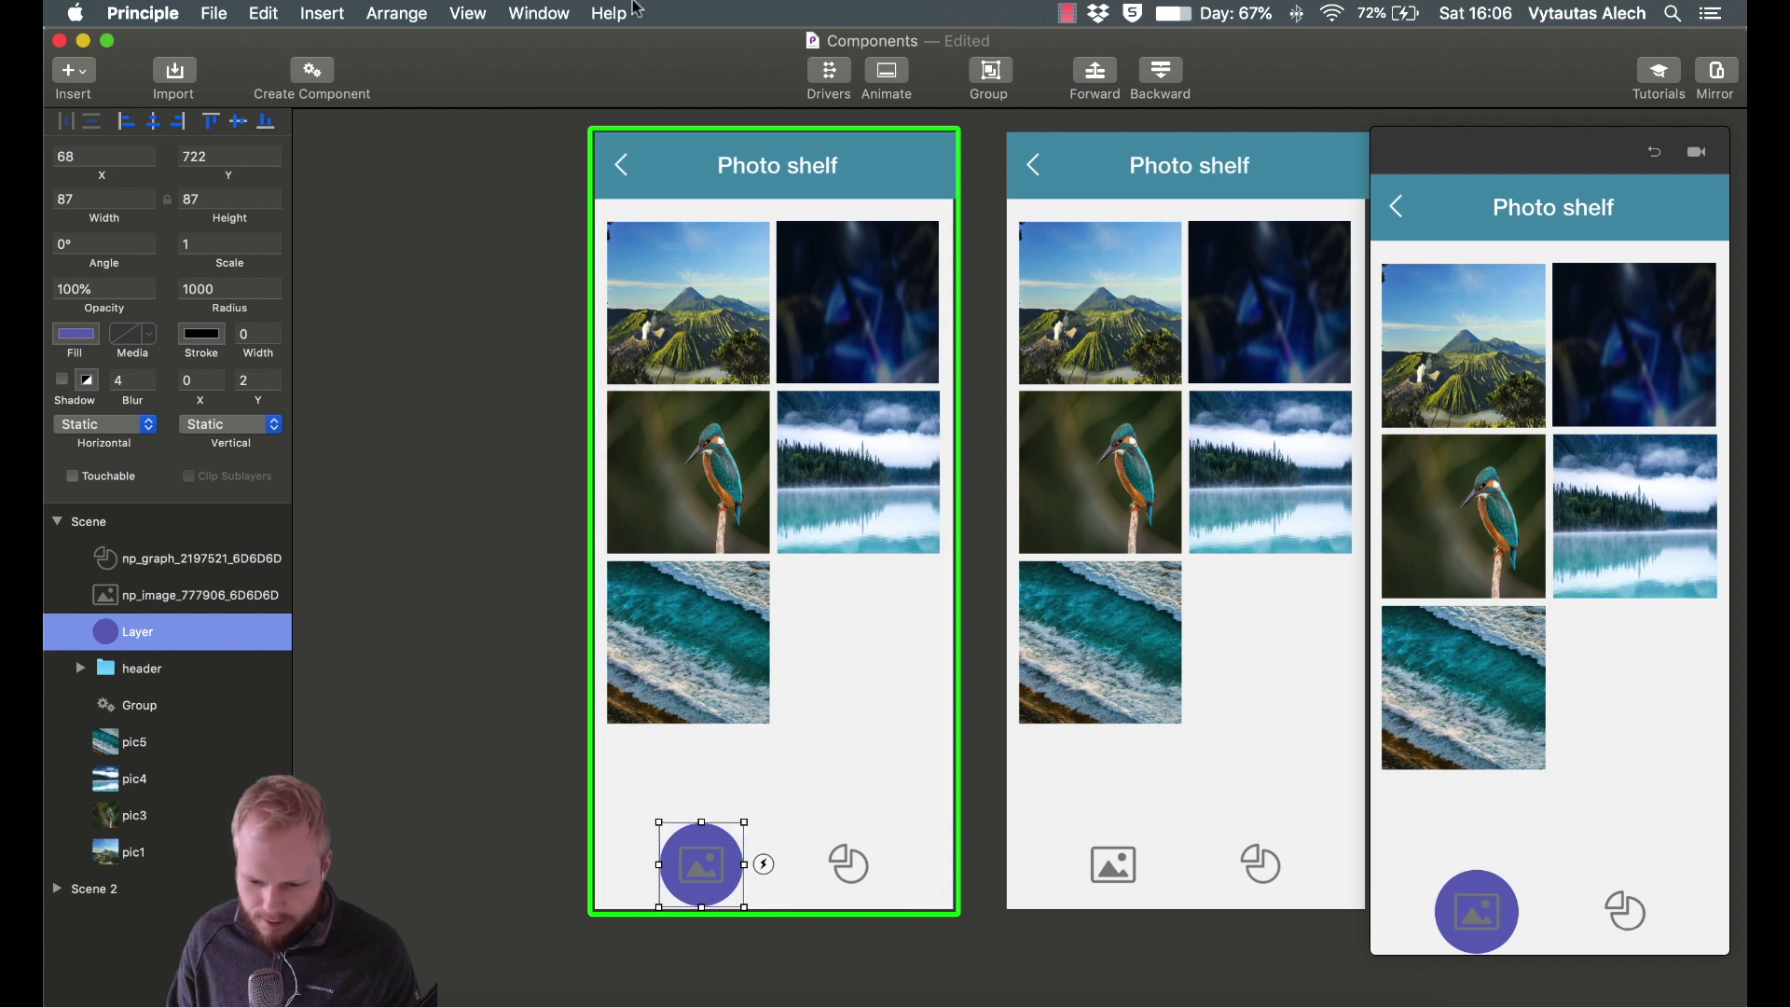
left_click(78, 336)
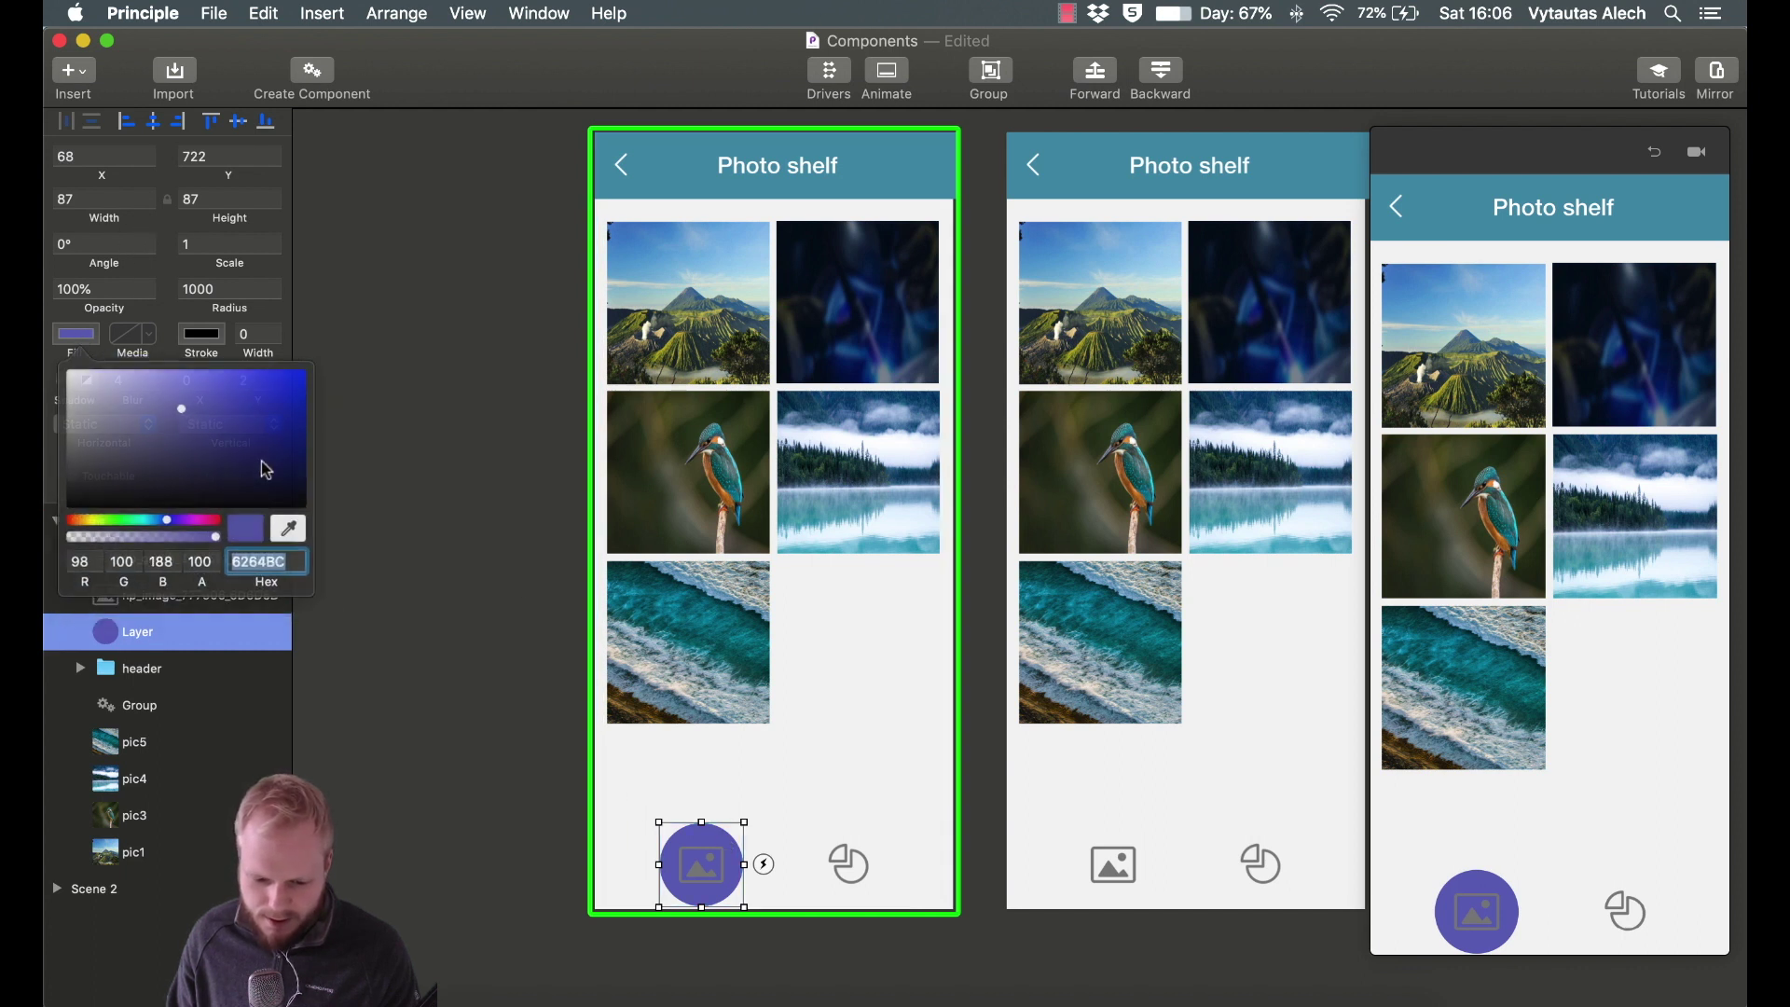
left_click_drag(180, 401, 65, 396)
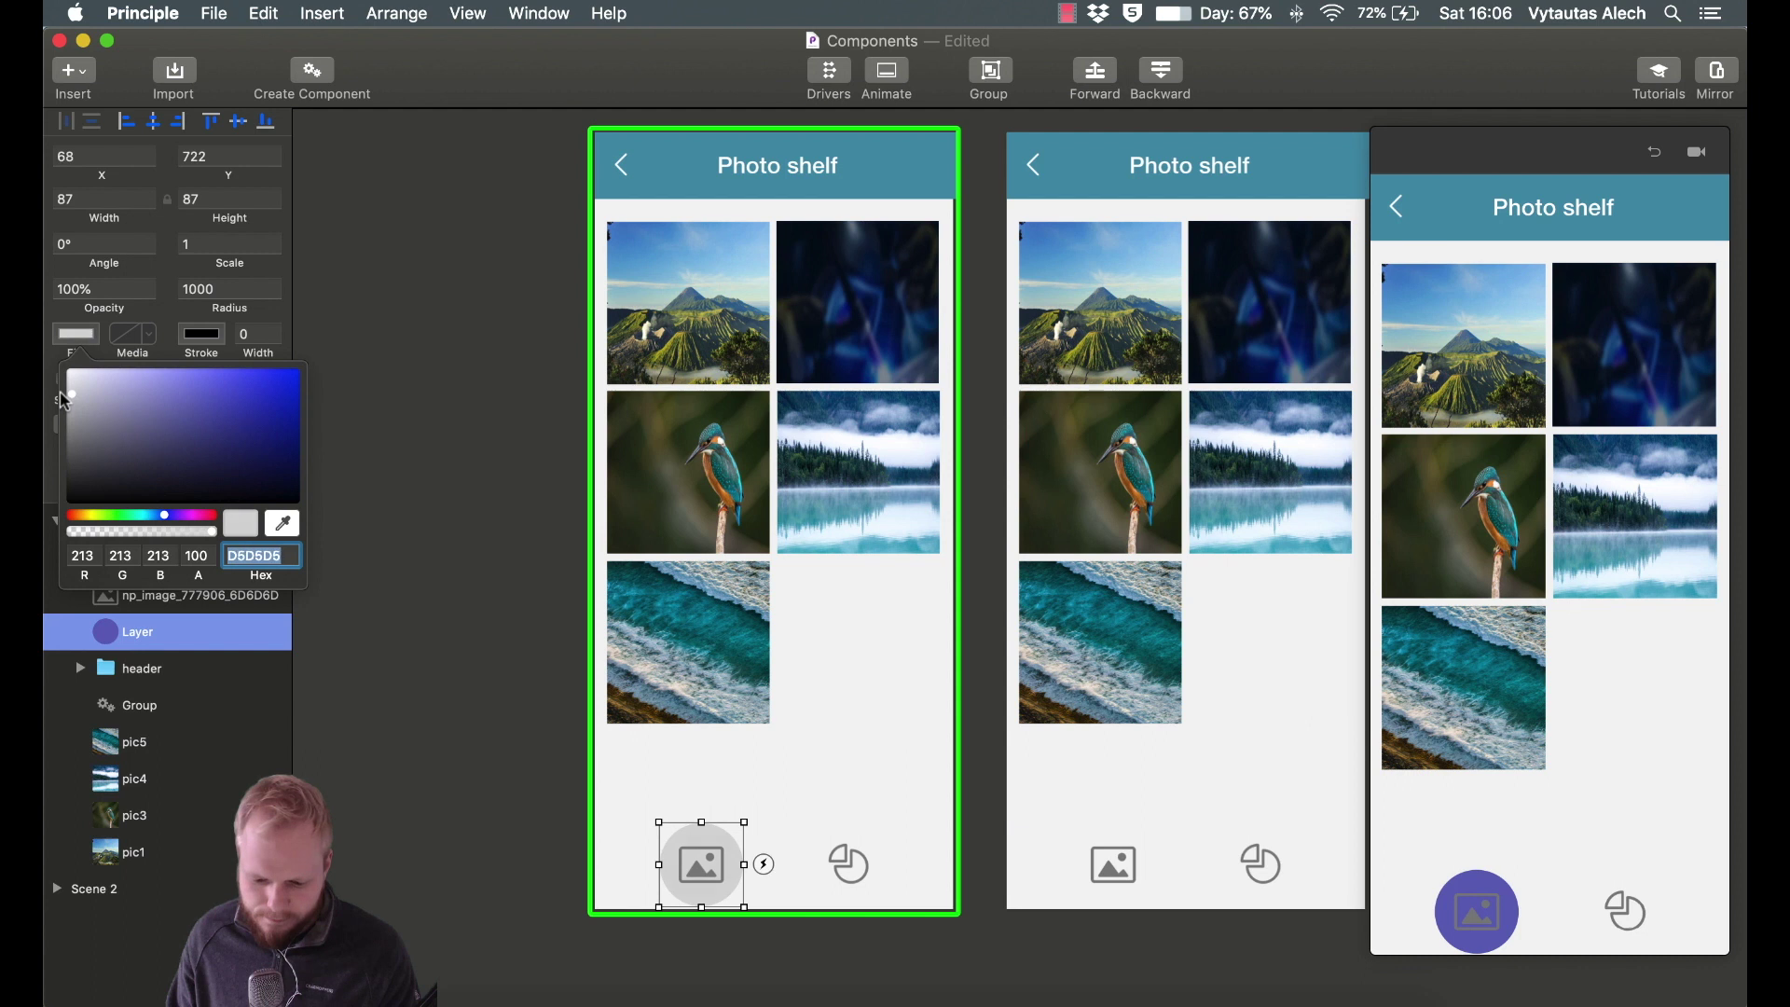
left_click(560, 601)
left_click(1215, 856)
left_click(652, 869)
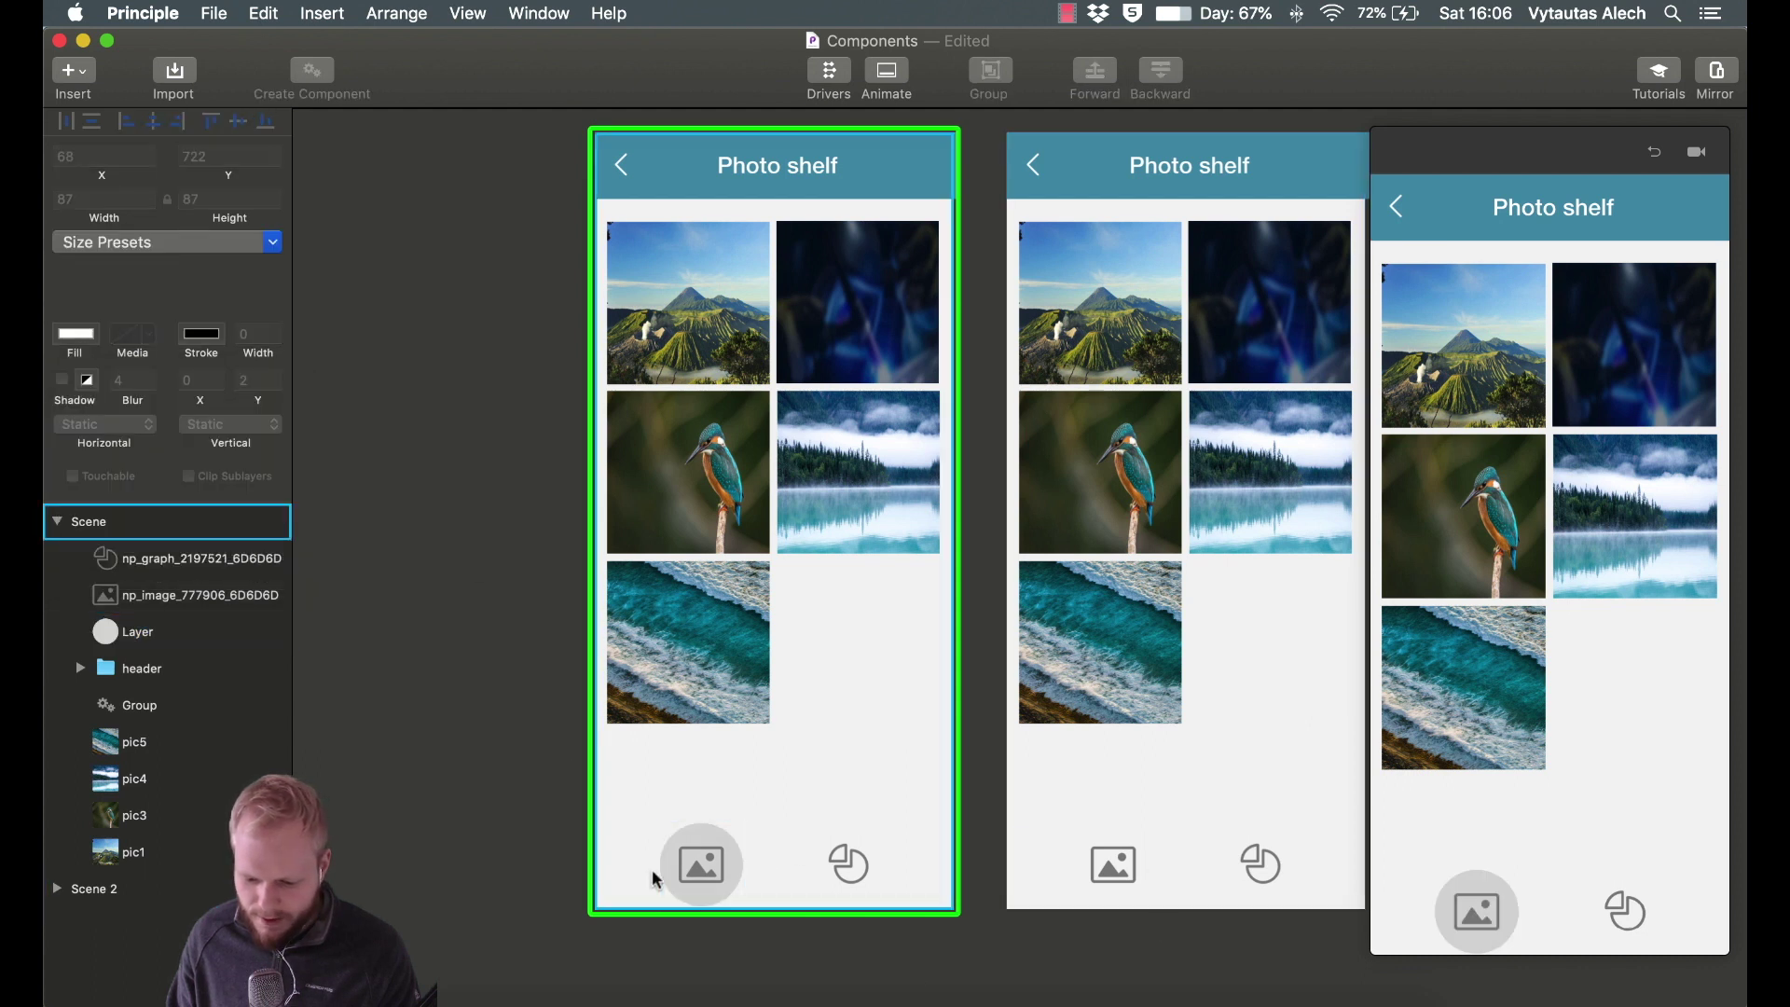
Copy the grey circle into the second scene and place it behind the pie-chart icon at X 222, Y 722.
left_click(702, 836)
key("super+c")
left_click(1278, 779)
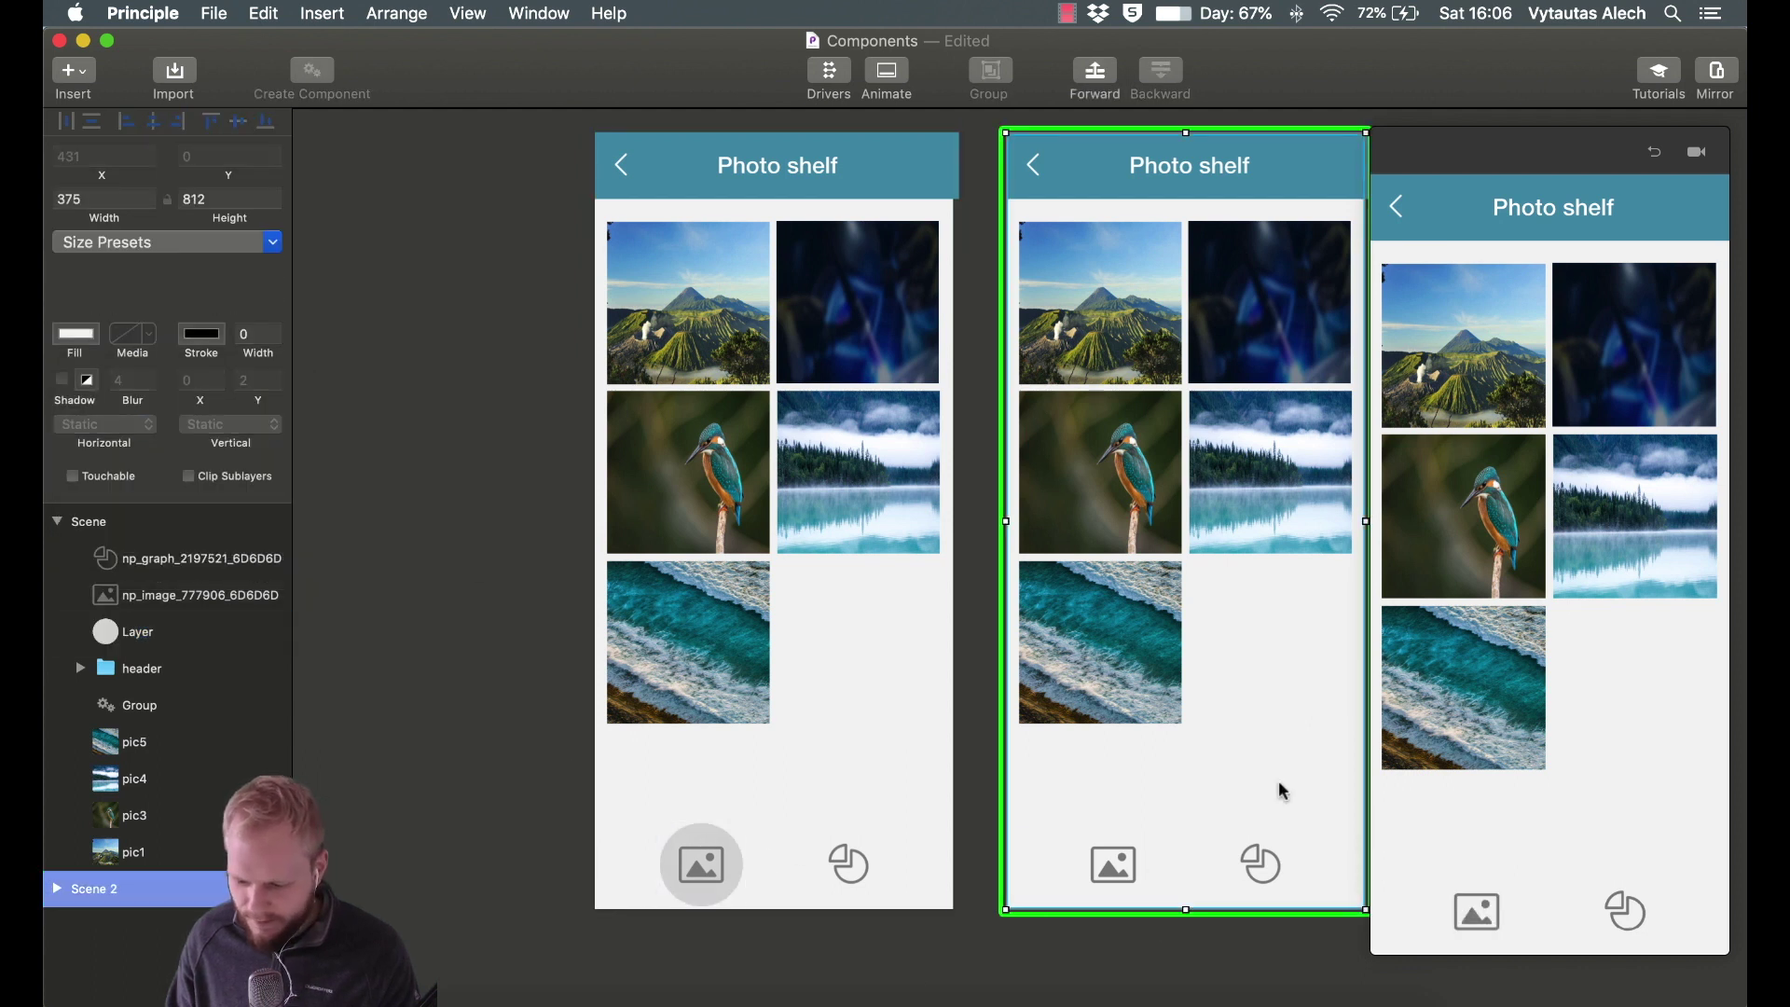
key("super+v")
left_click_drag(1121, 860, 1268, 872)
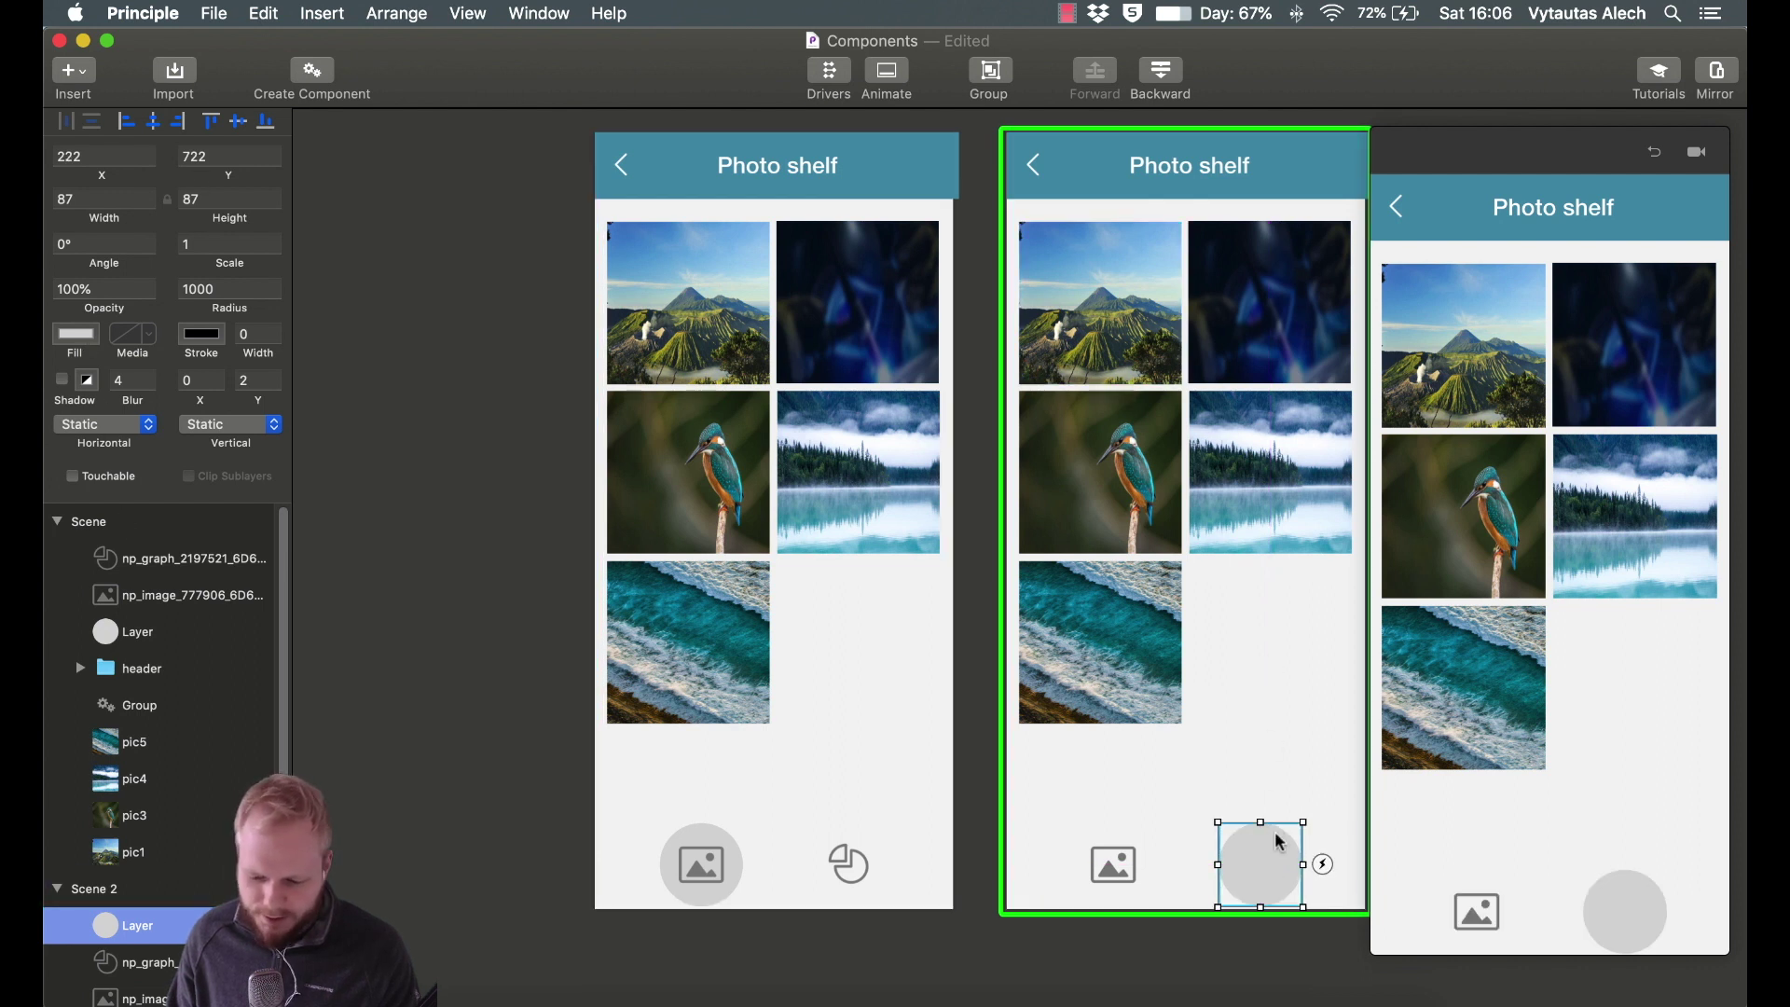
left_click_drag(156, 957, 155, 979)
left_click(1256, 725)
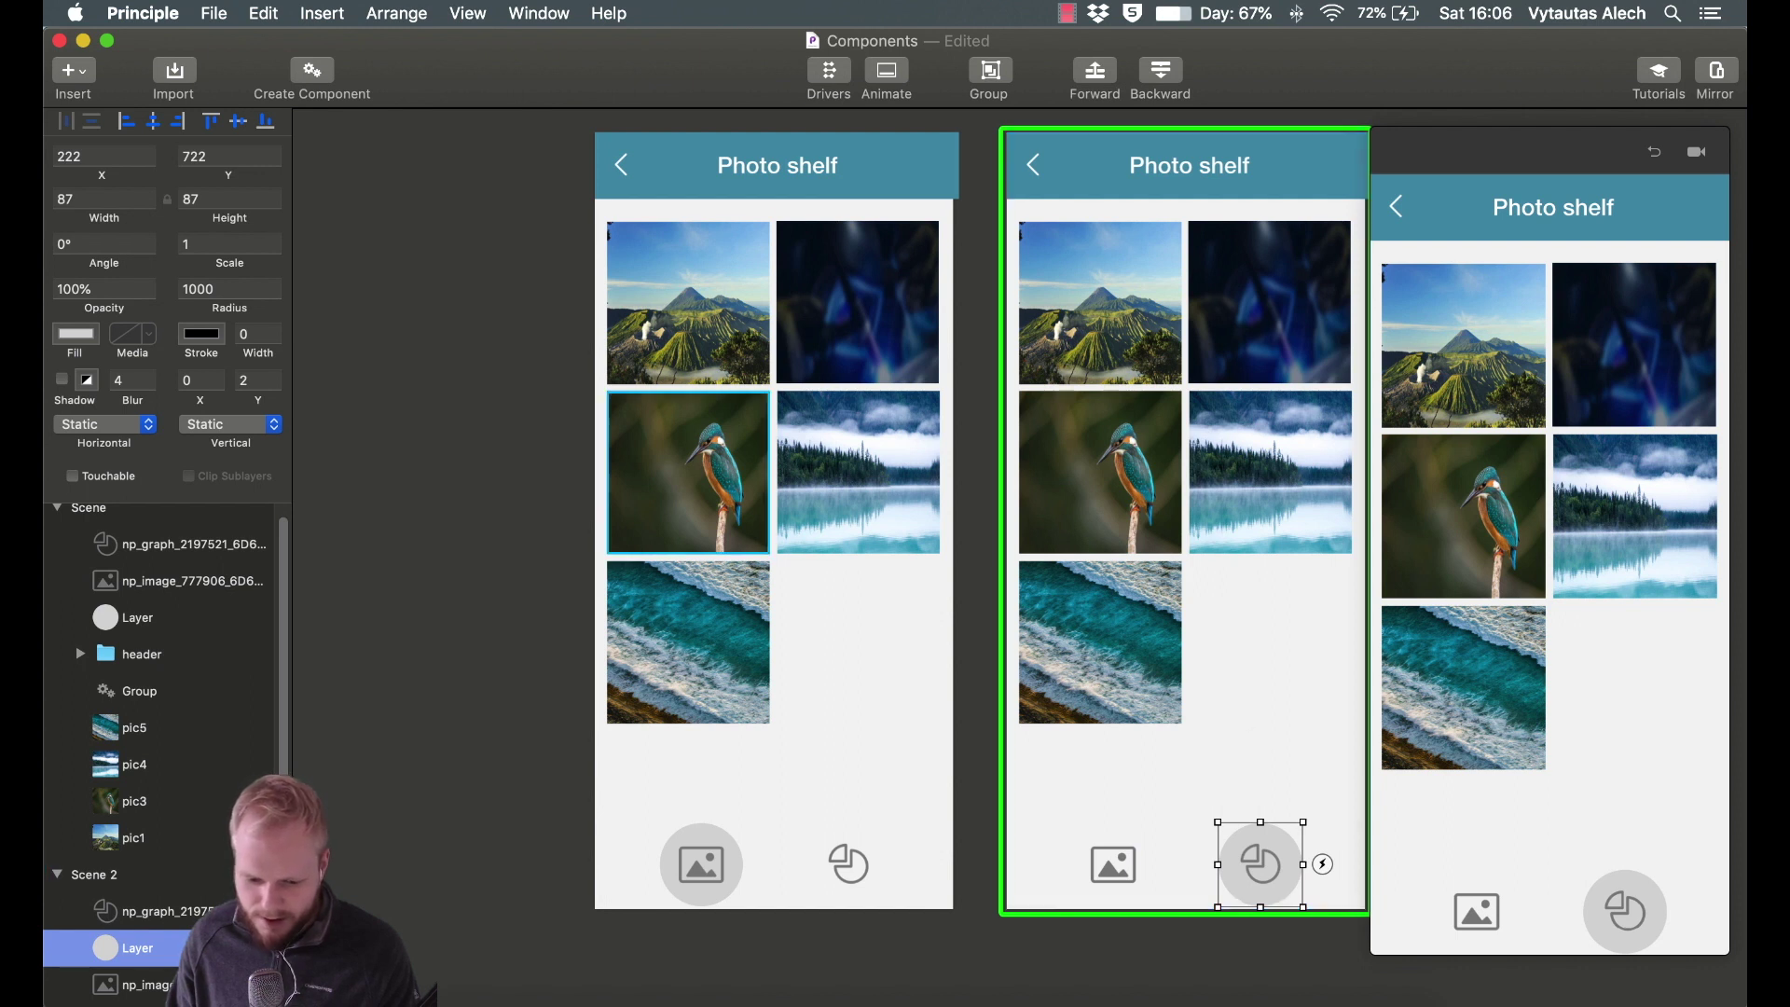
left_click(406, 572)
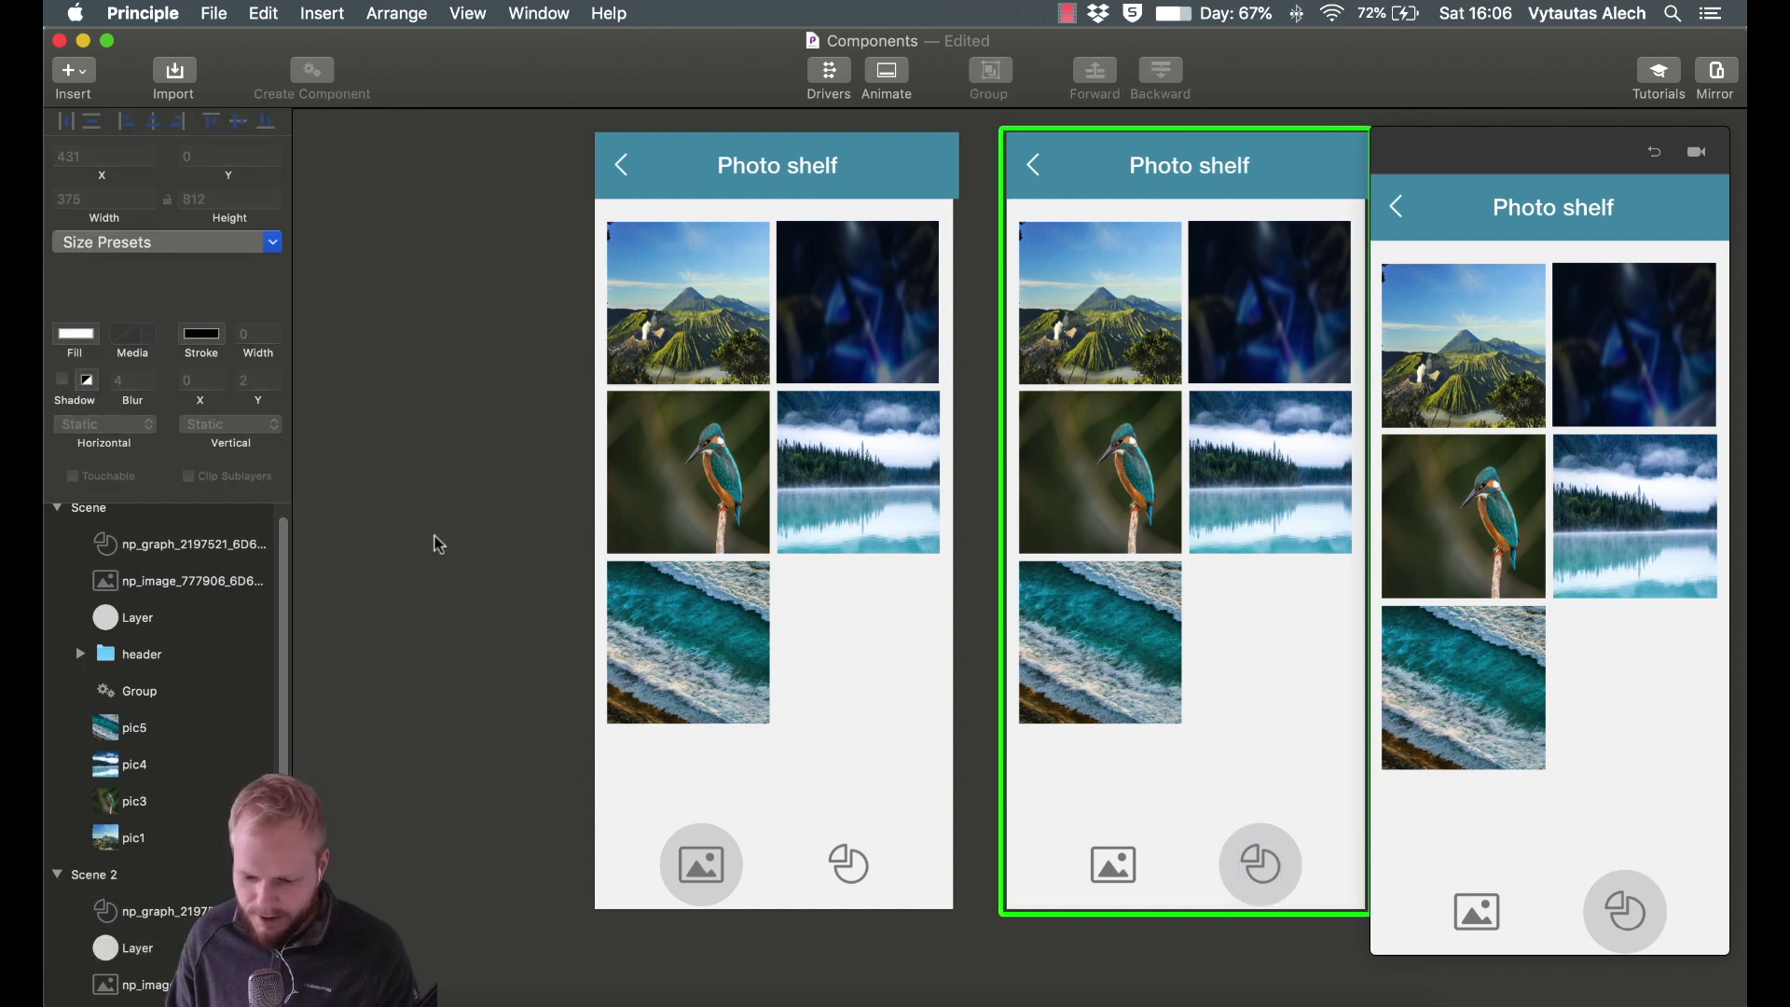
Delete the volcano, dark, kingfisher and lake pictures from the second scene.
scroll(438, 544, "right", 2)
scroll(456, 540, "left", 5)
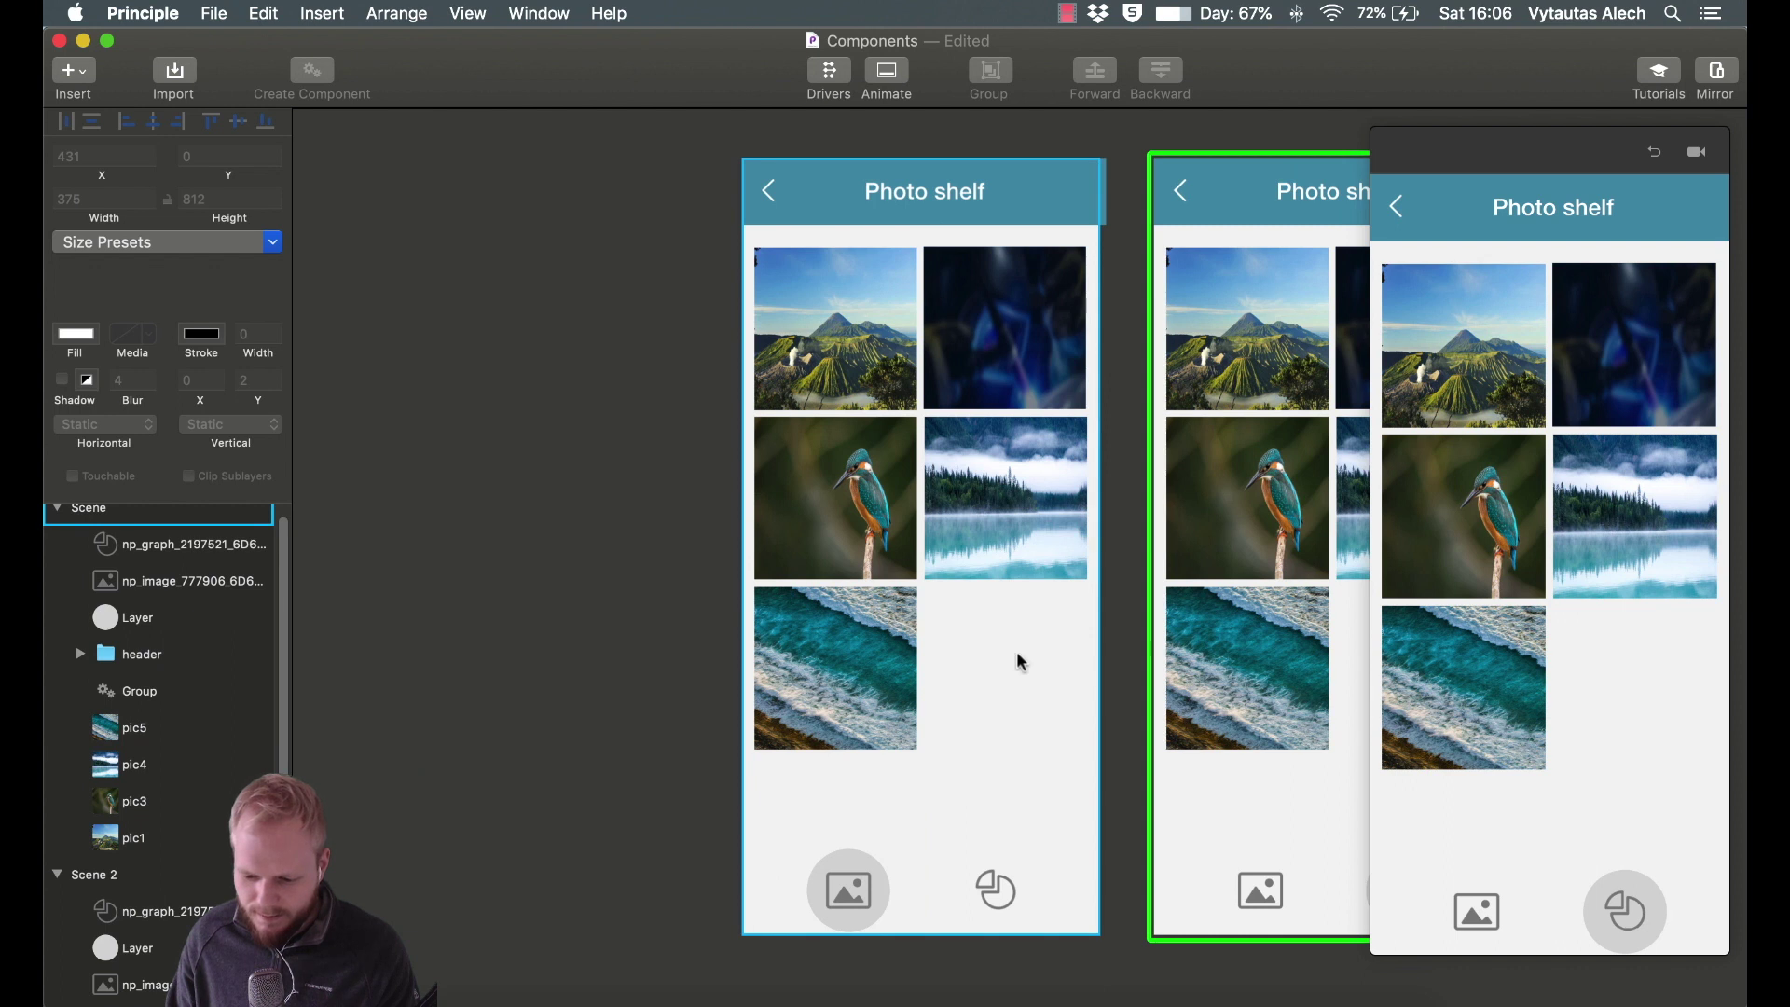
scroll(1017, 653, "right", 8)
left_click(839, 516)
left_click(979, 473, "shift")
left_click(983, 381, "shift")
left_click(862, 366, "shift")
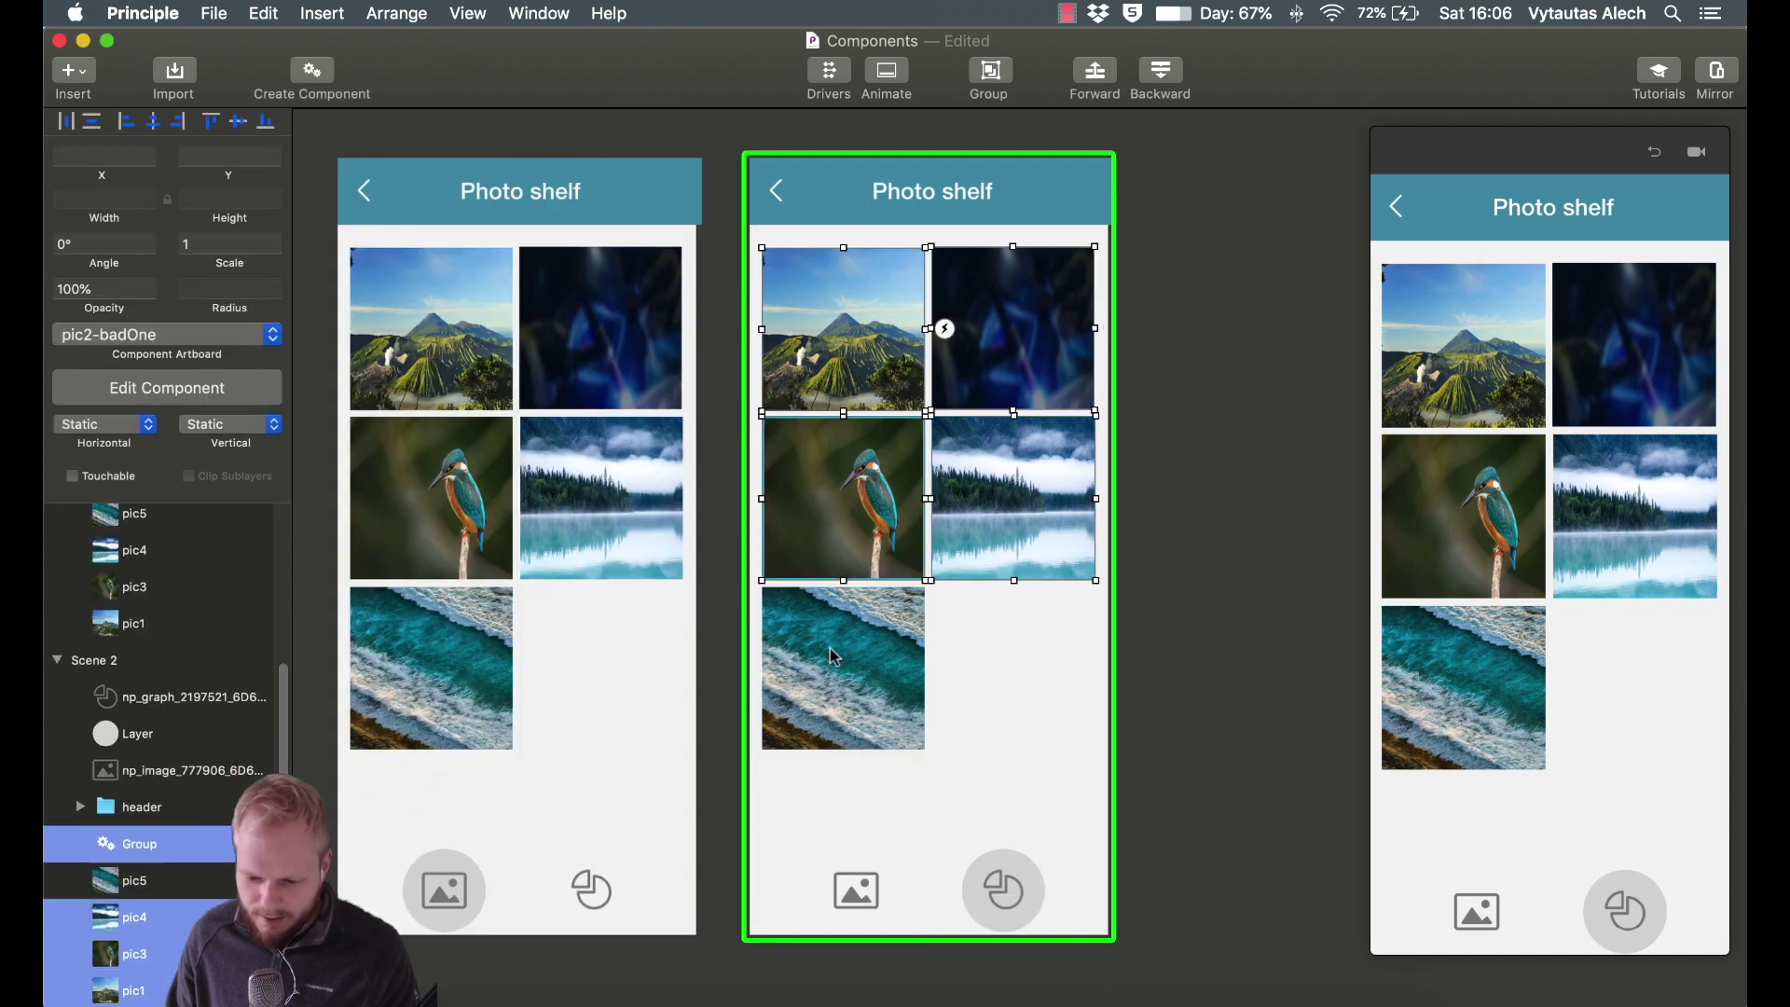
key("BackSpace")
Enlarge the second scene's wave picture to 343 × 343 and place it at X 16, Y 93 below the header.
left_click(843, 692)
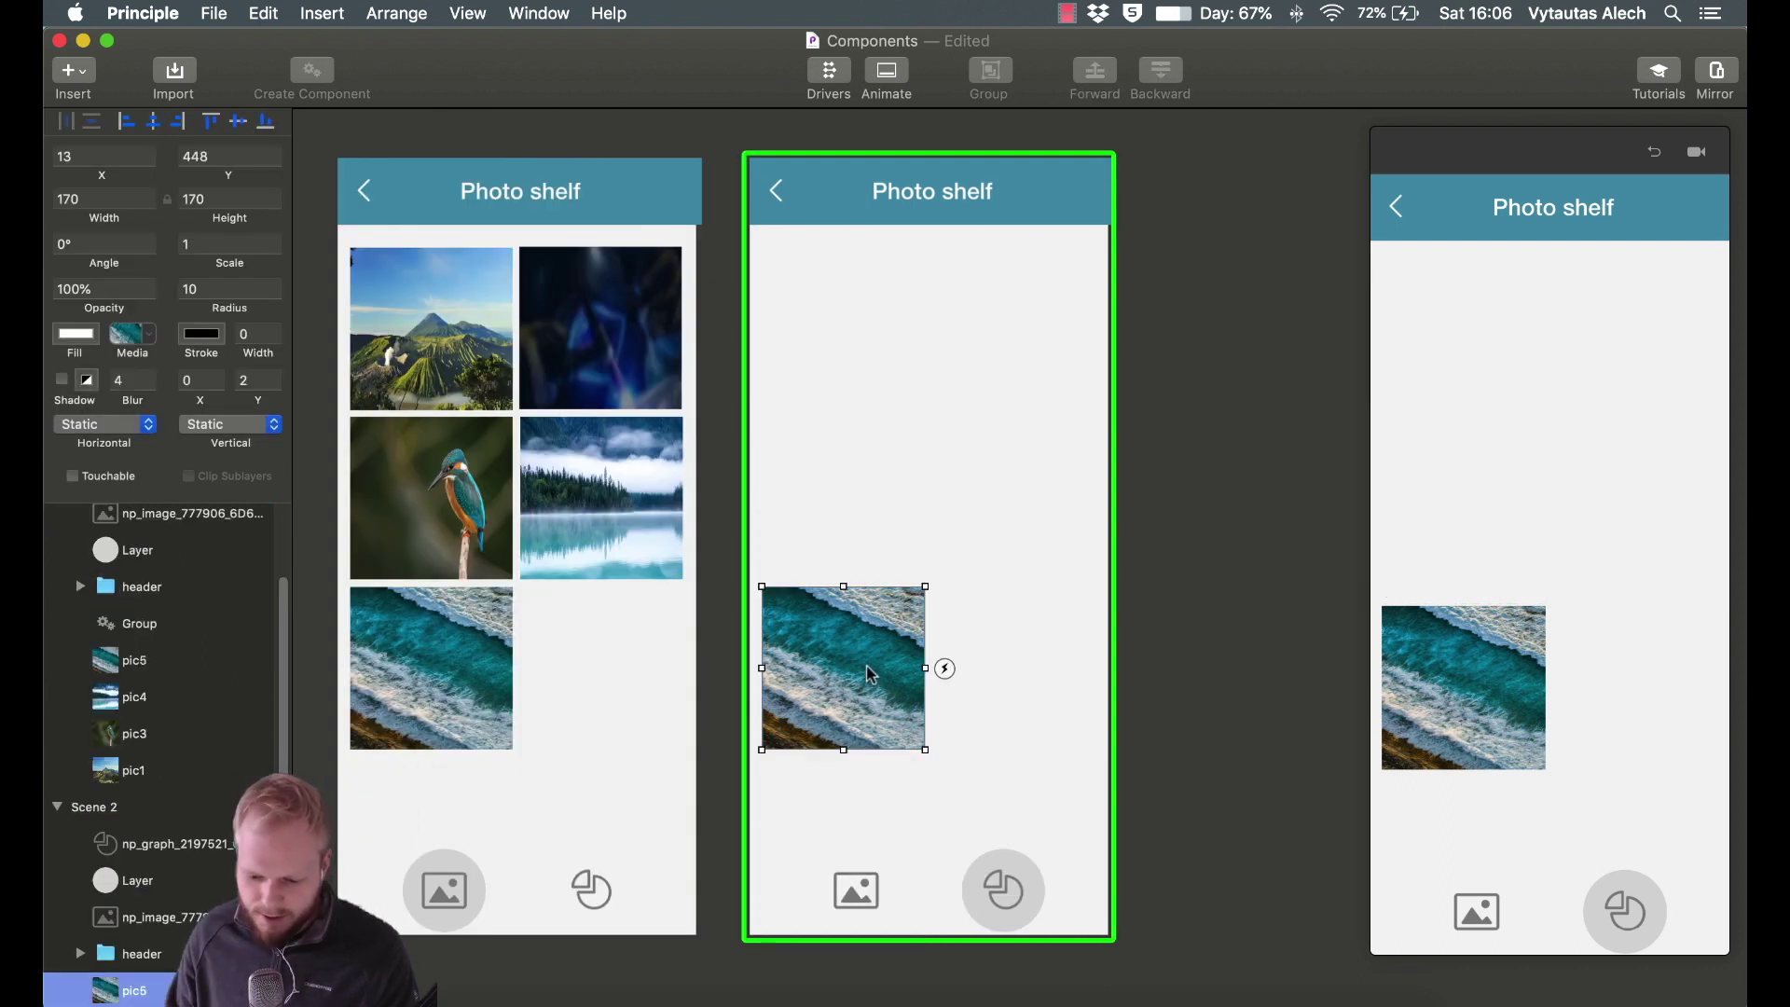
left_click_drag(929, 583, 1015, 350)
left_click_drag(994, 495, 983, 323)
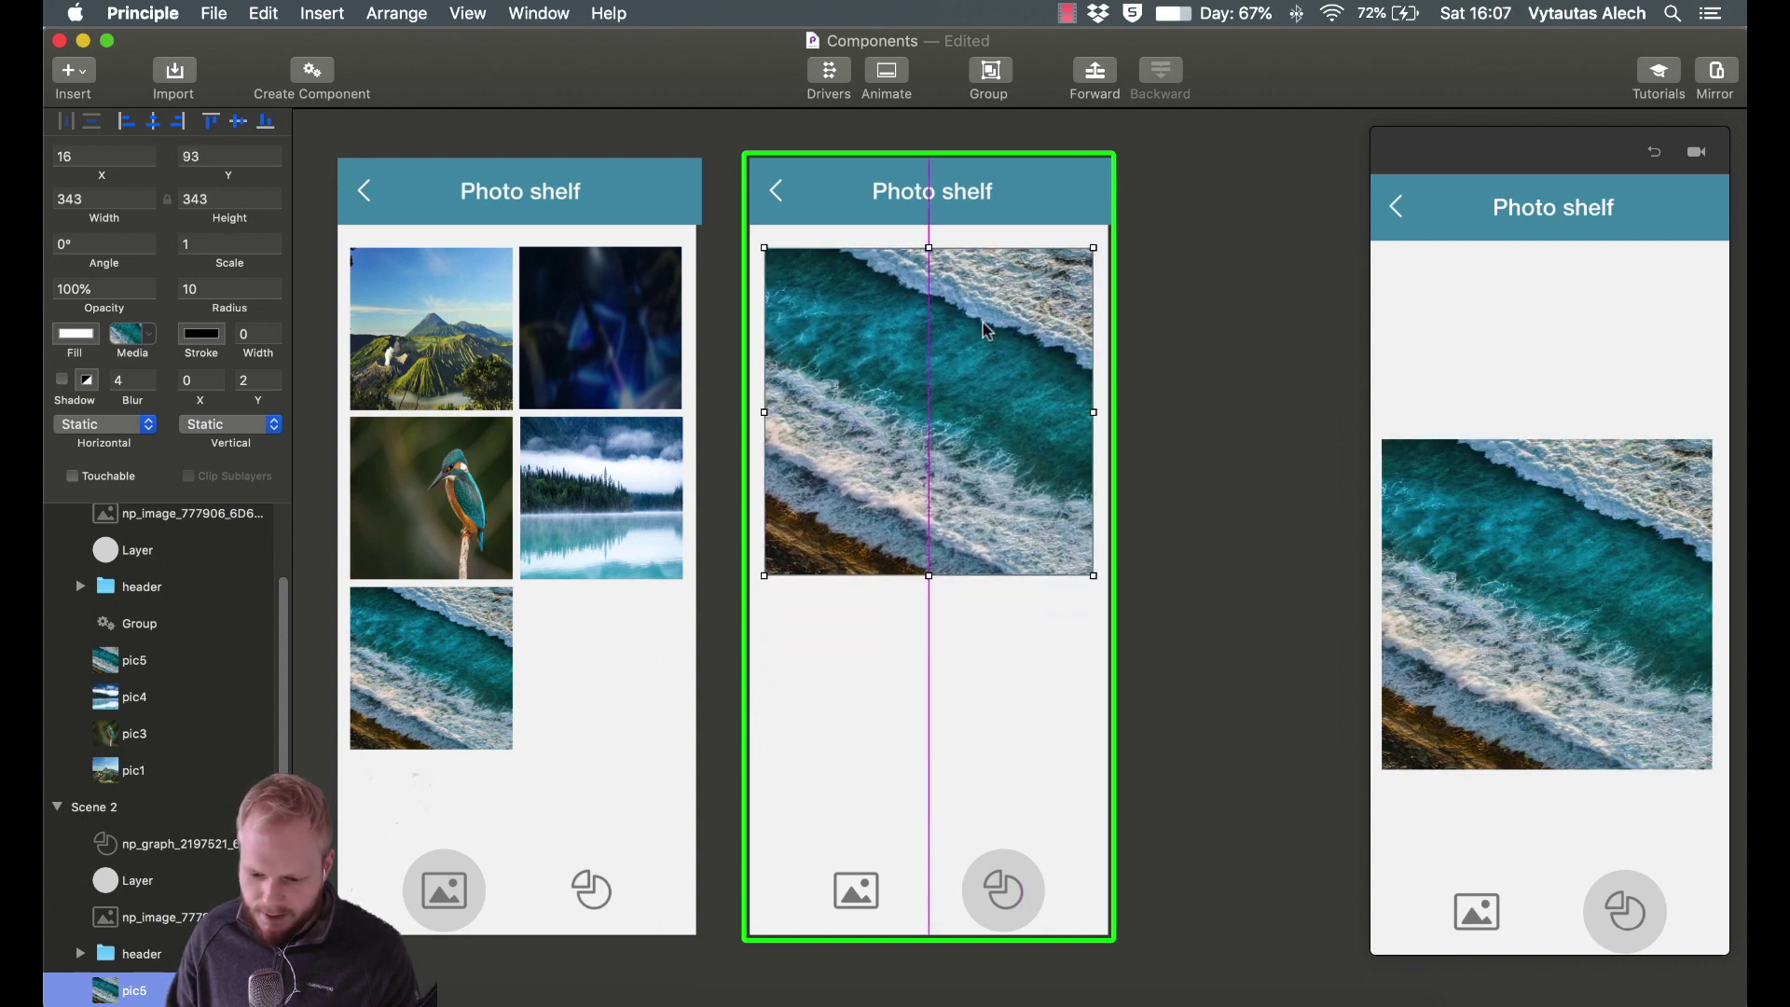
left_click(1163, 389)
Link the first scene's pie-chart icon to the second scene on Tap, and the second scene's image icon back to the first.
scroll(1164, 390, "left", 1)
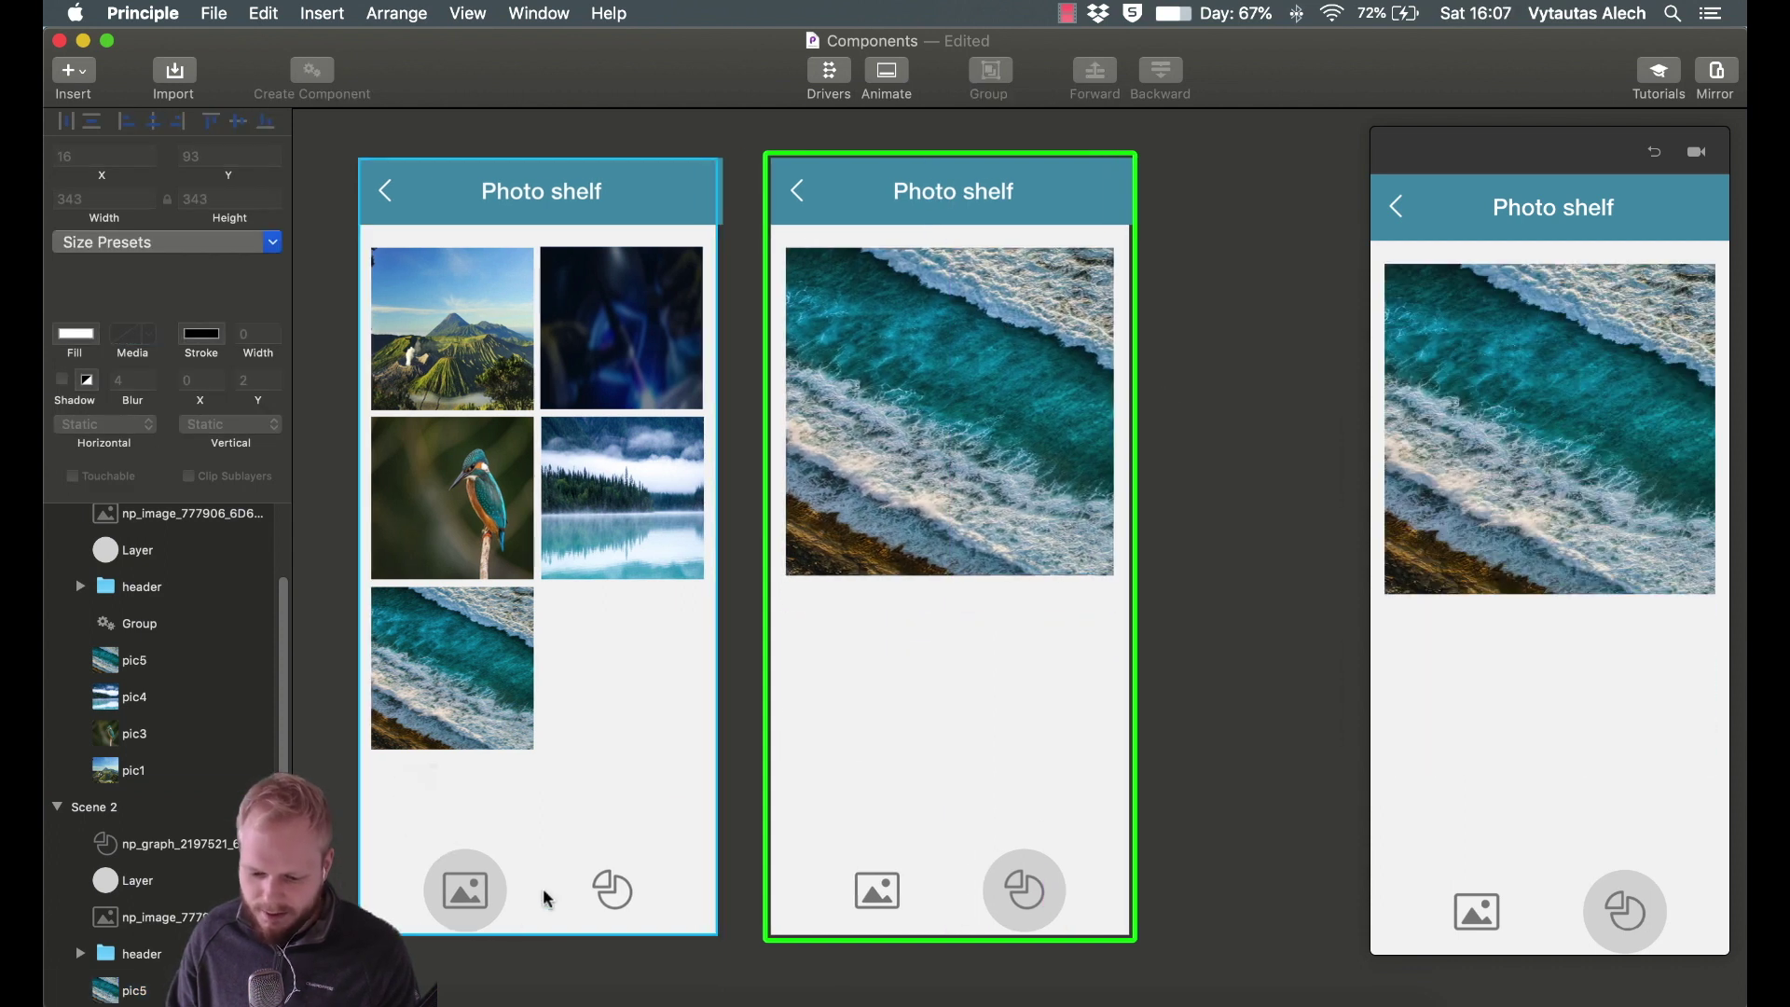
scroll(616, 935, "left", 5)
scroll(977, 910, "right", 3)
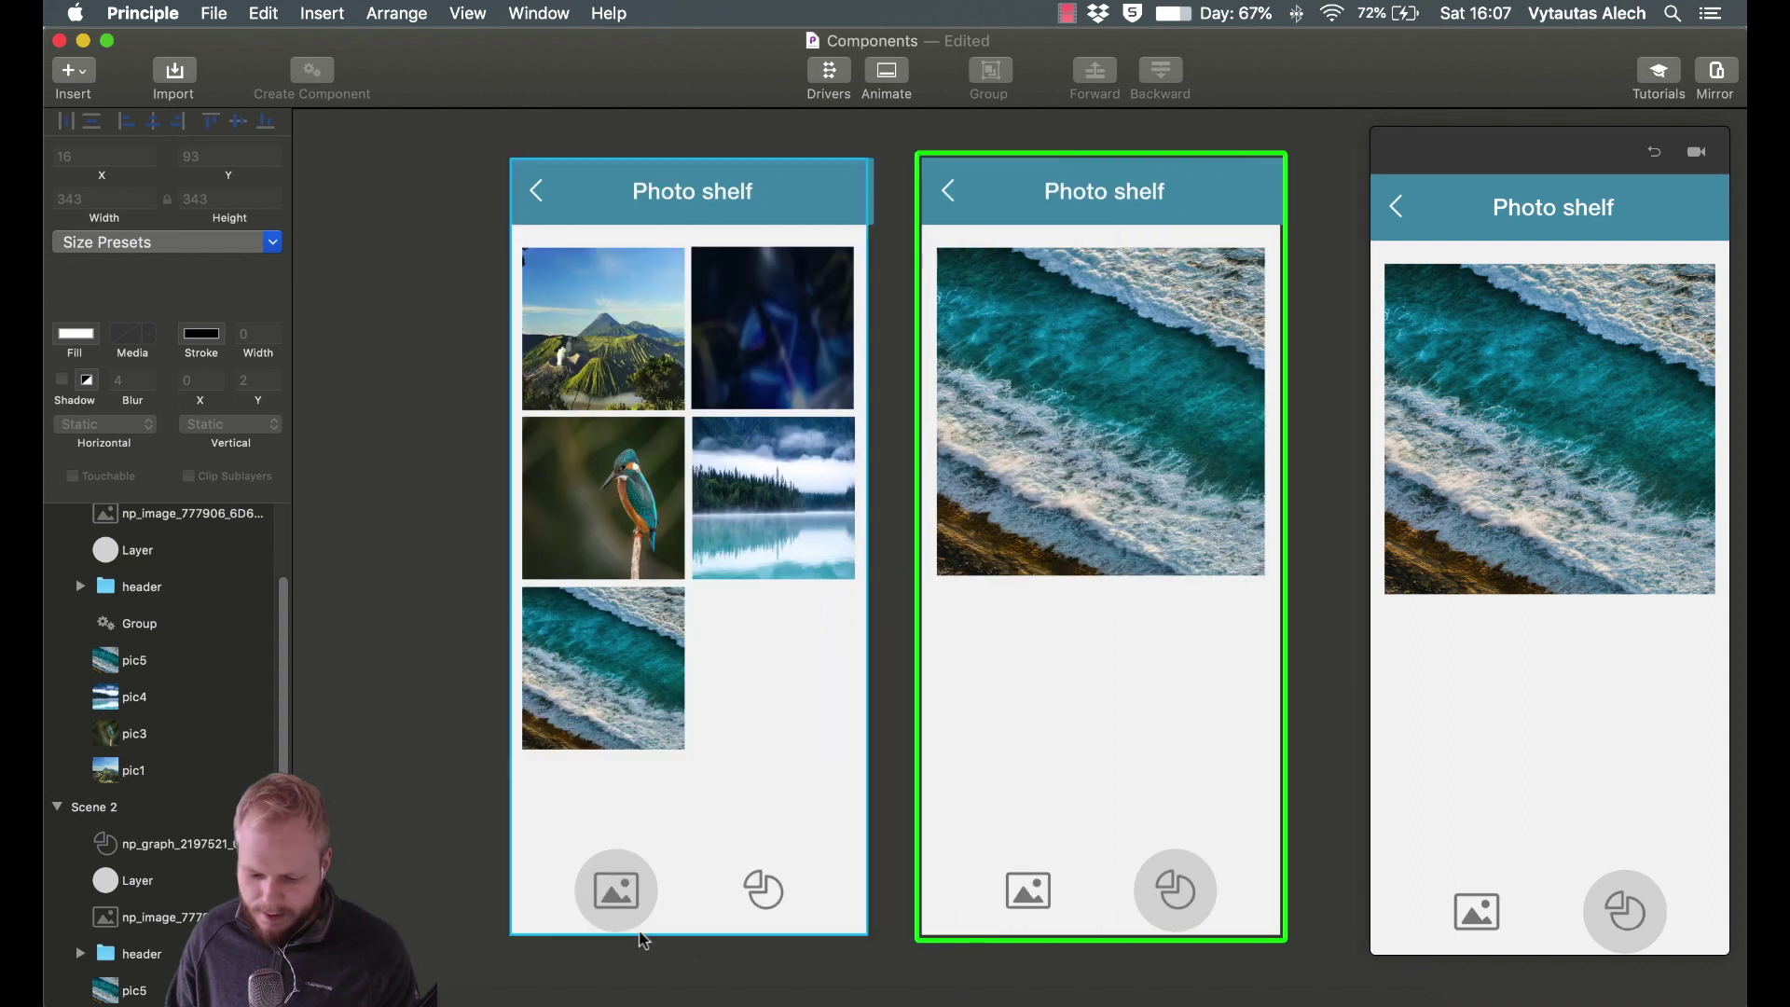
left_click(632, 895)
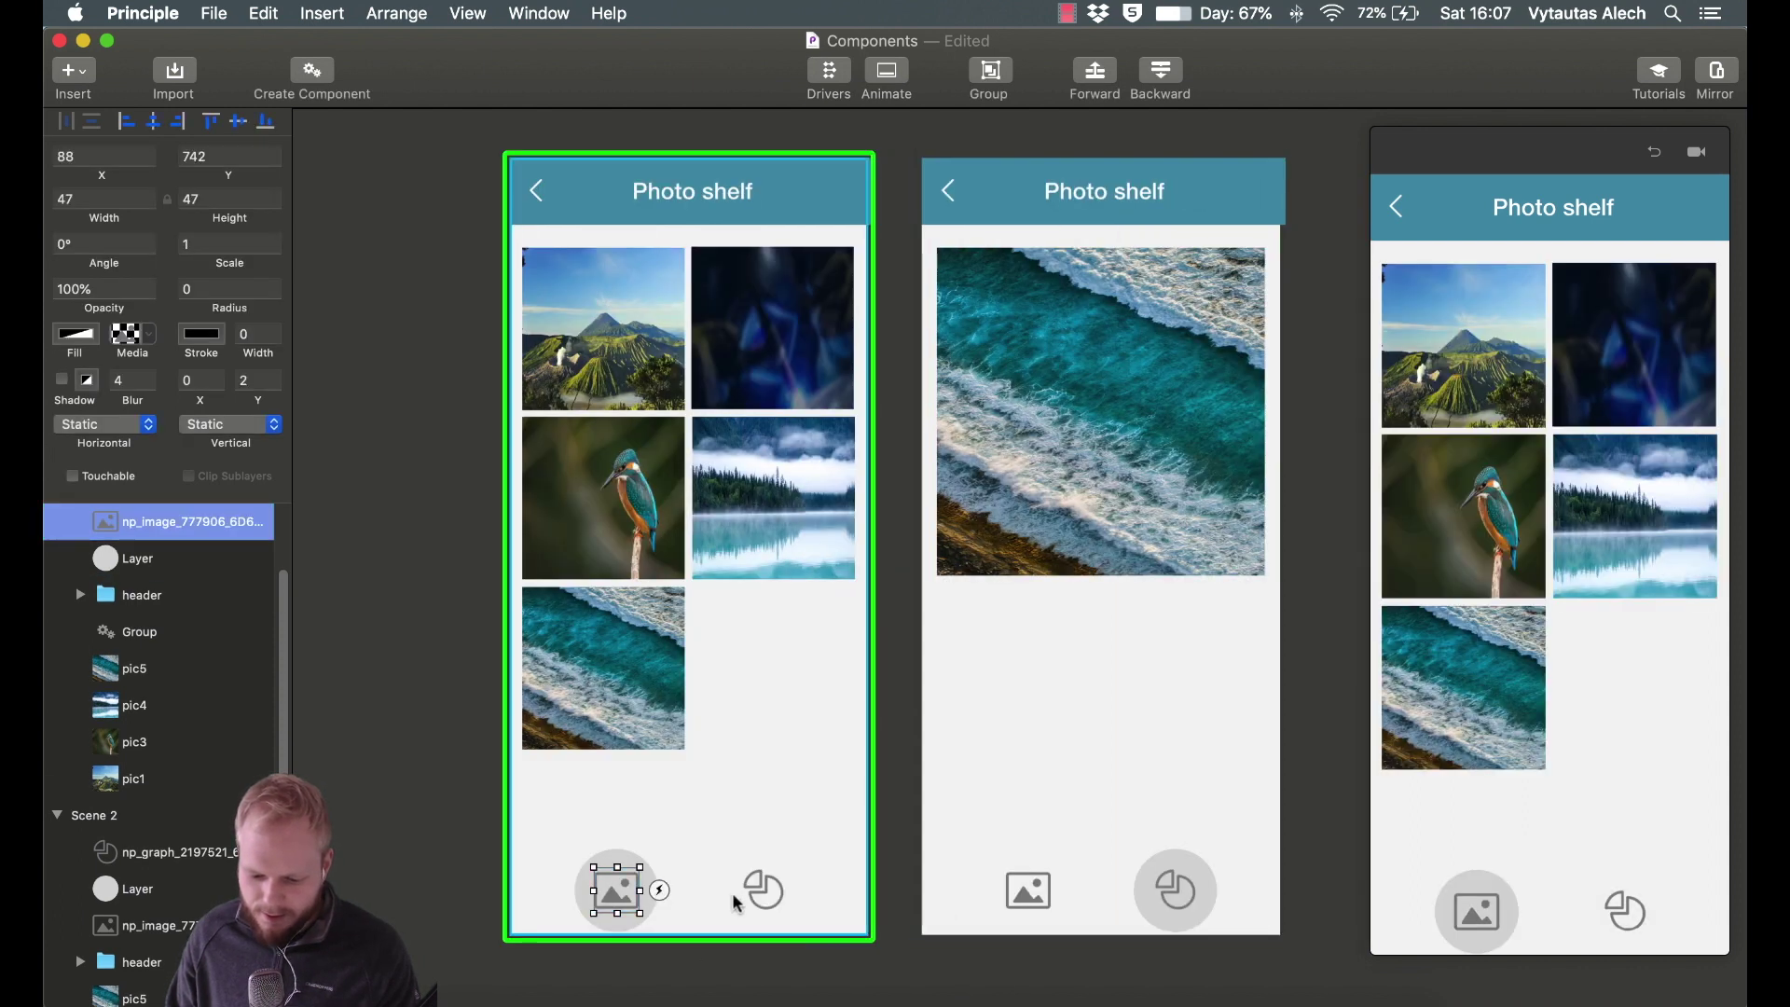
left_click(765, 890)
left_click_drag(811, 886, 1031, 847)
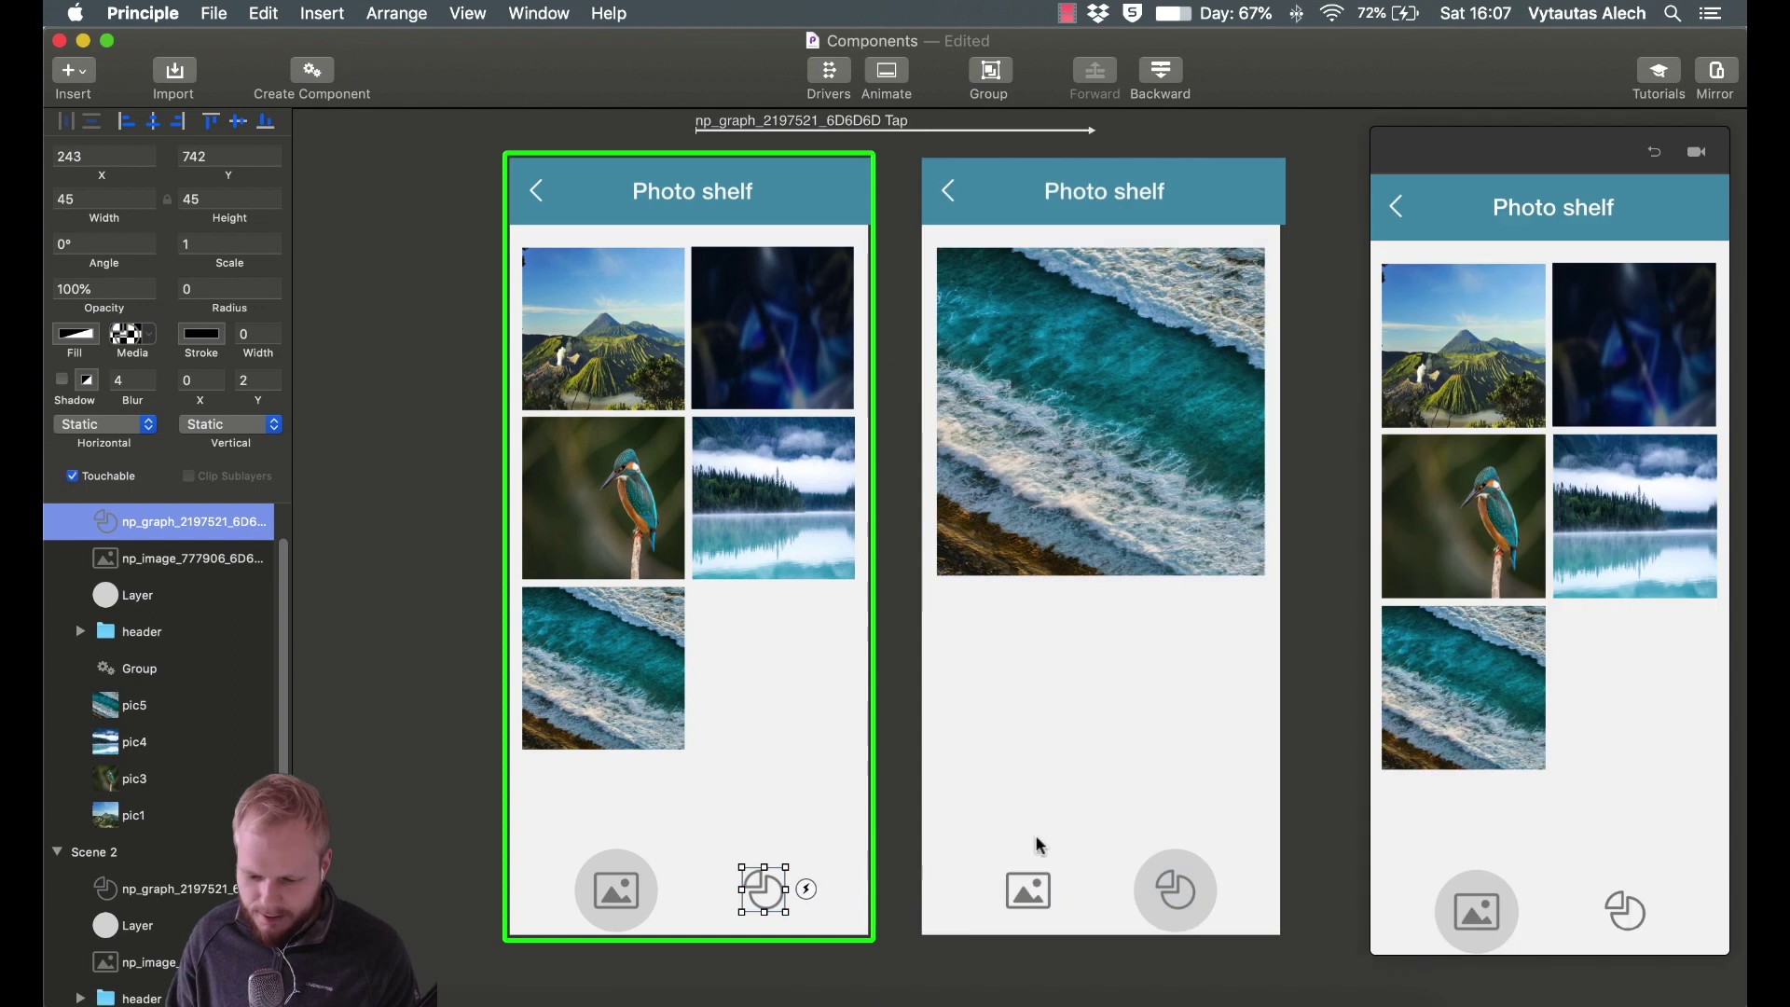
left_click(1100, 937)
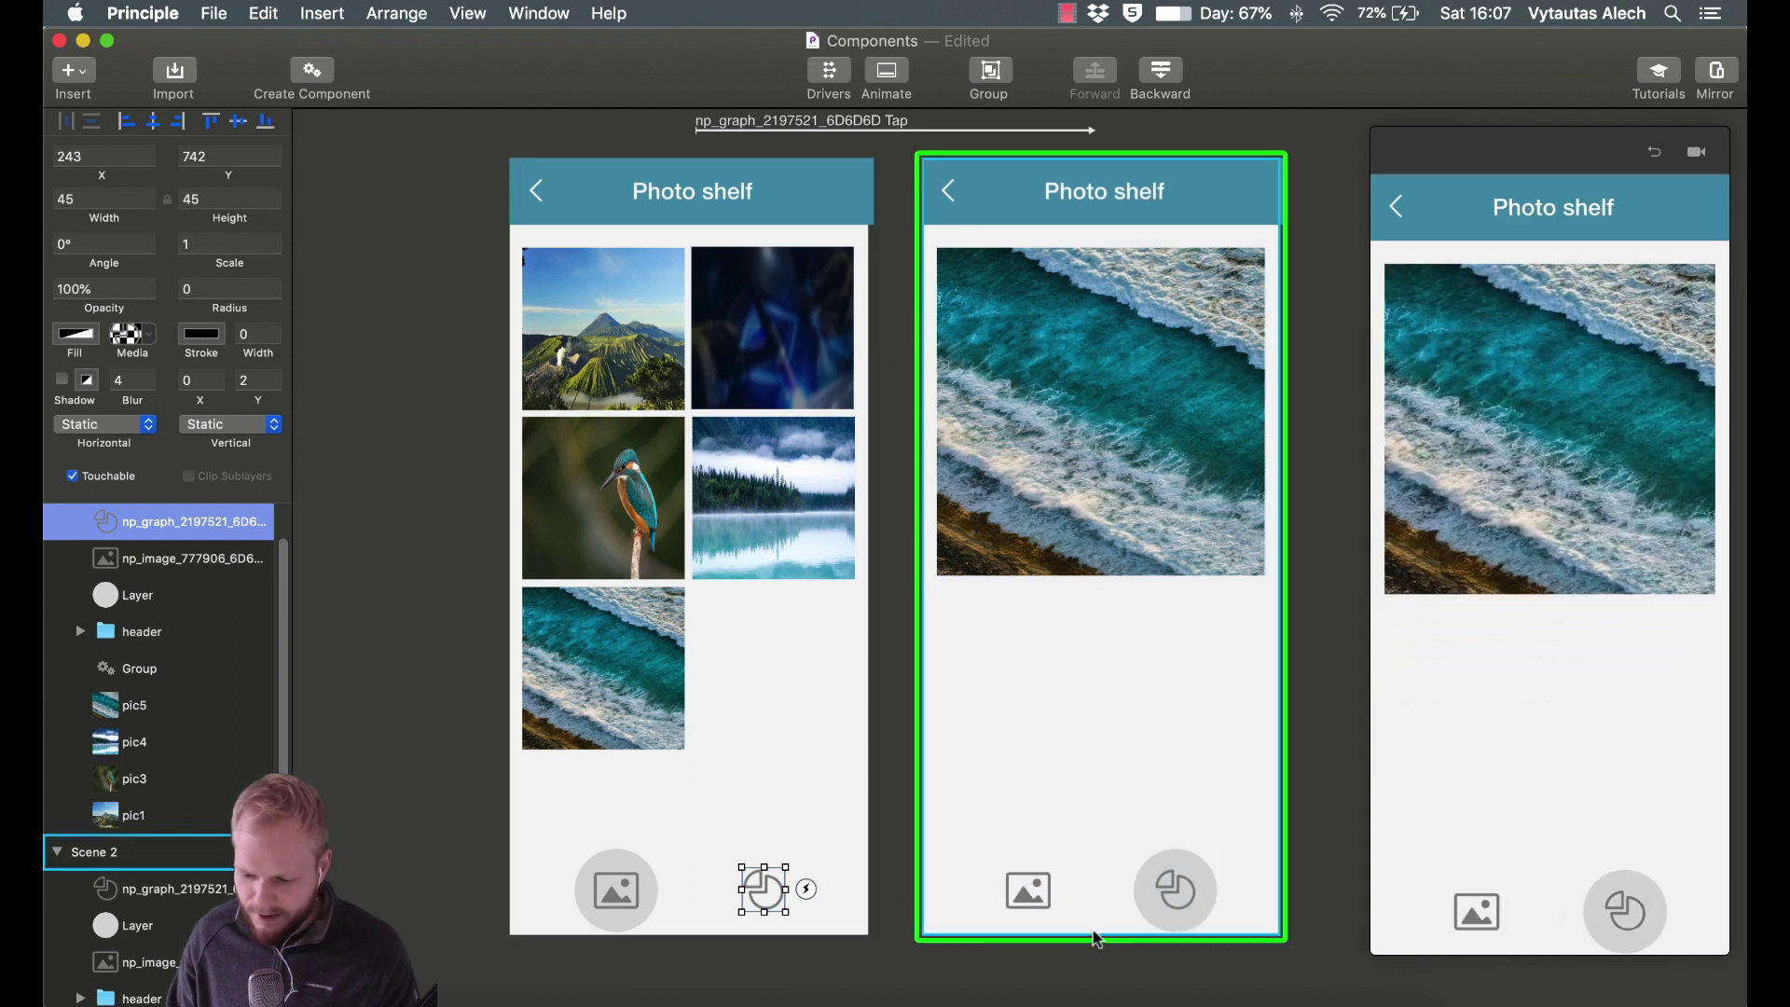
left_click(1008, 883)
left_click_drag(1073, 898, 811, 886)
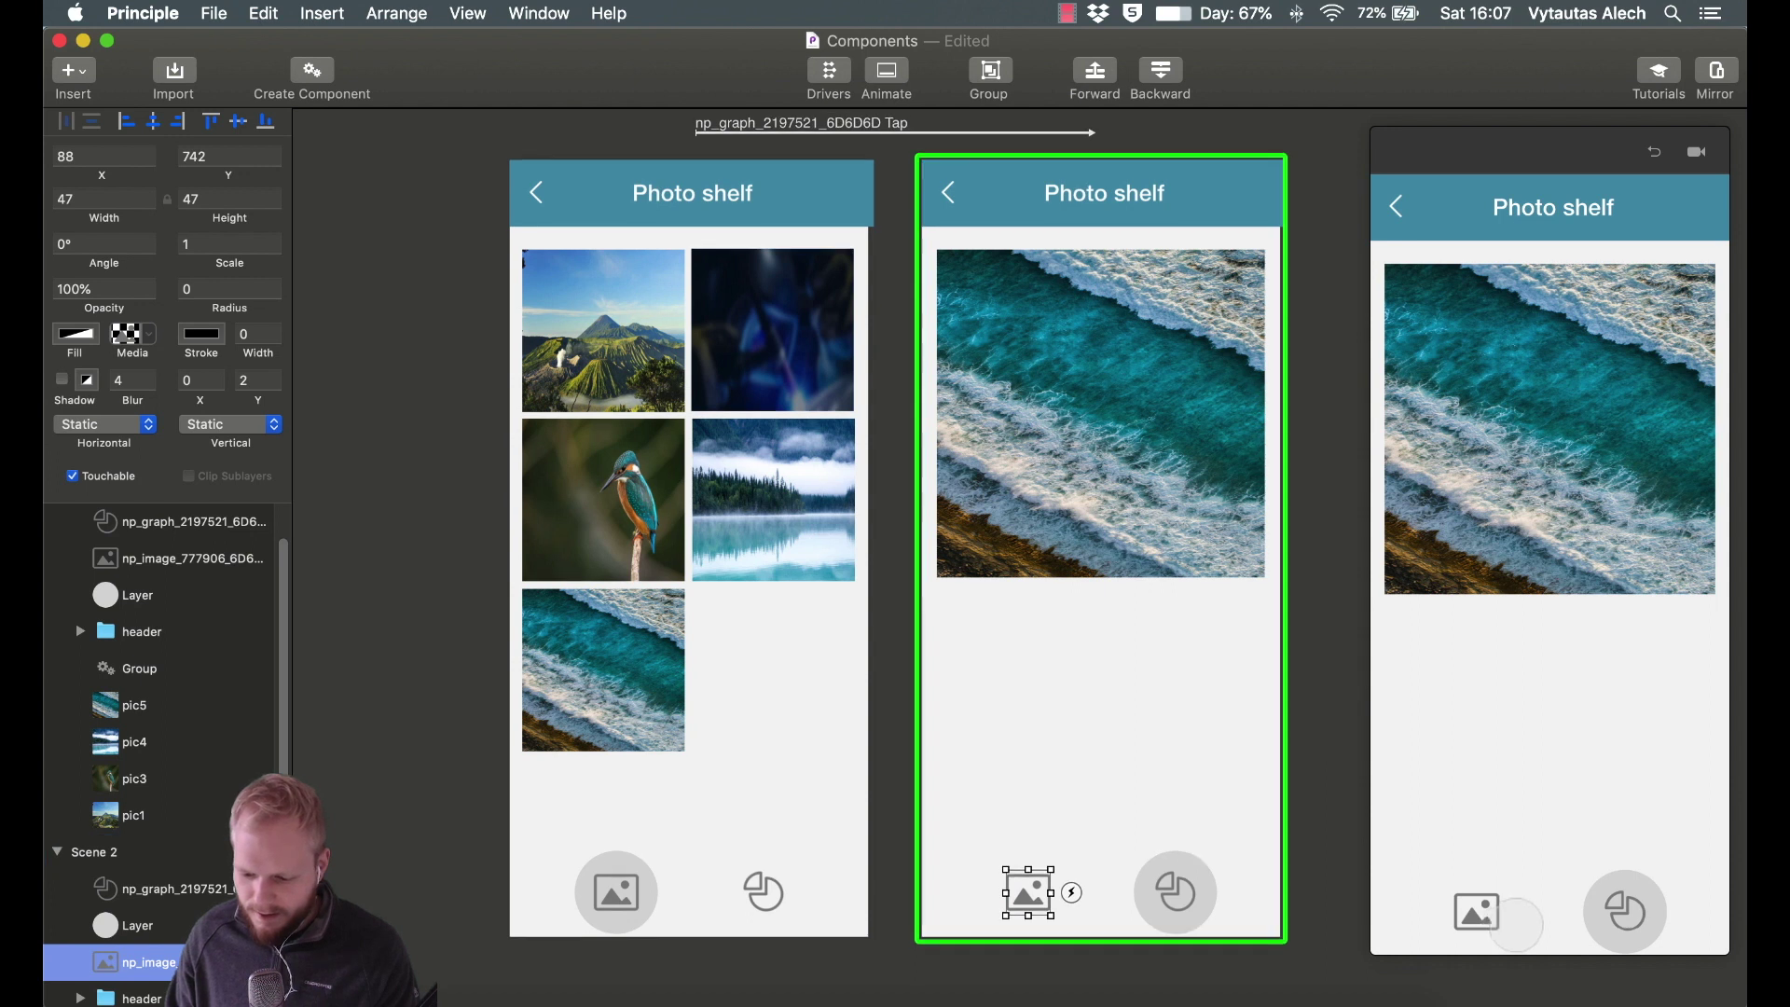
Test the transitions between the two scenes in the preview by switching between the image and pie-chart icons.
left_click(1482, 911)
left_click(1585, 907)
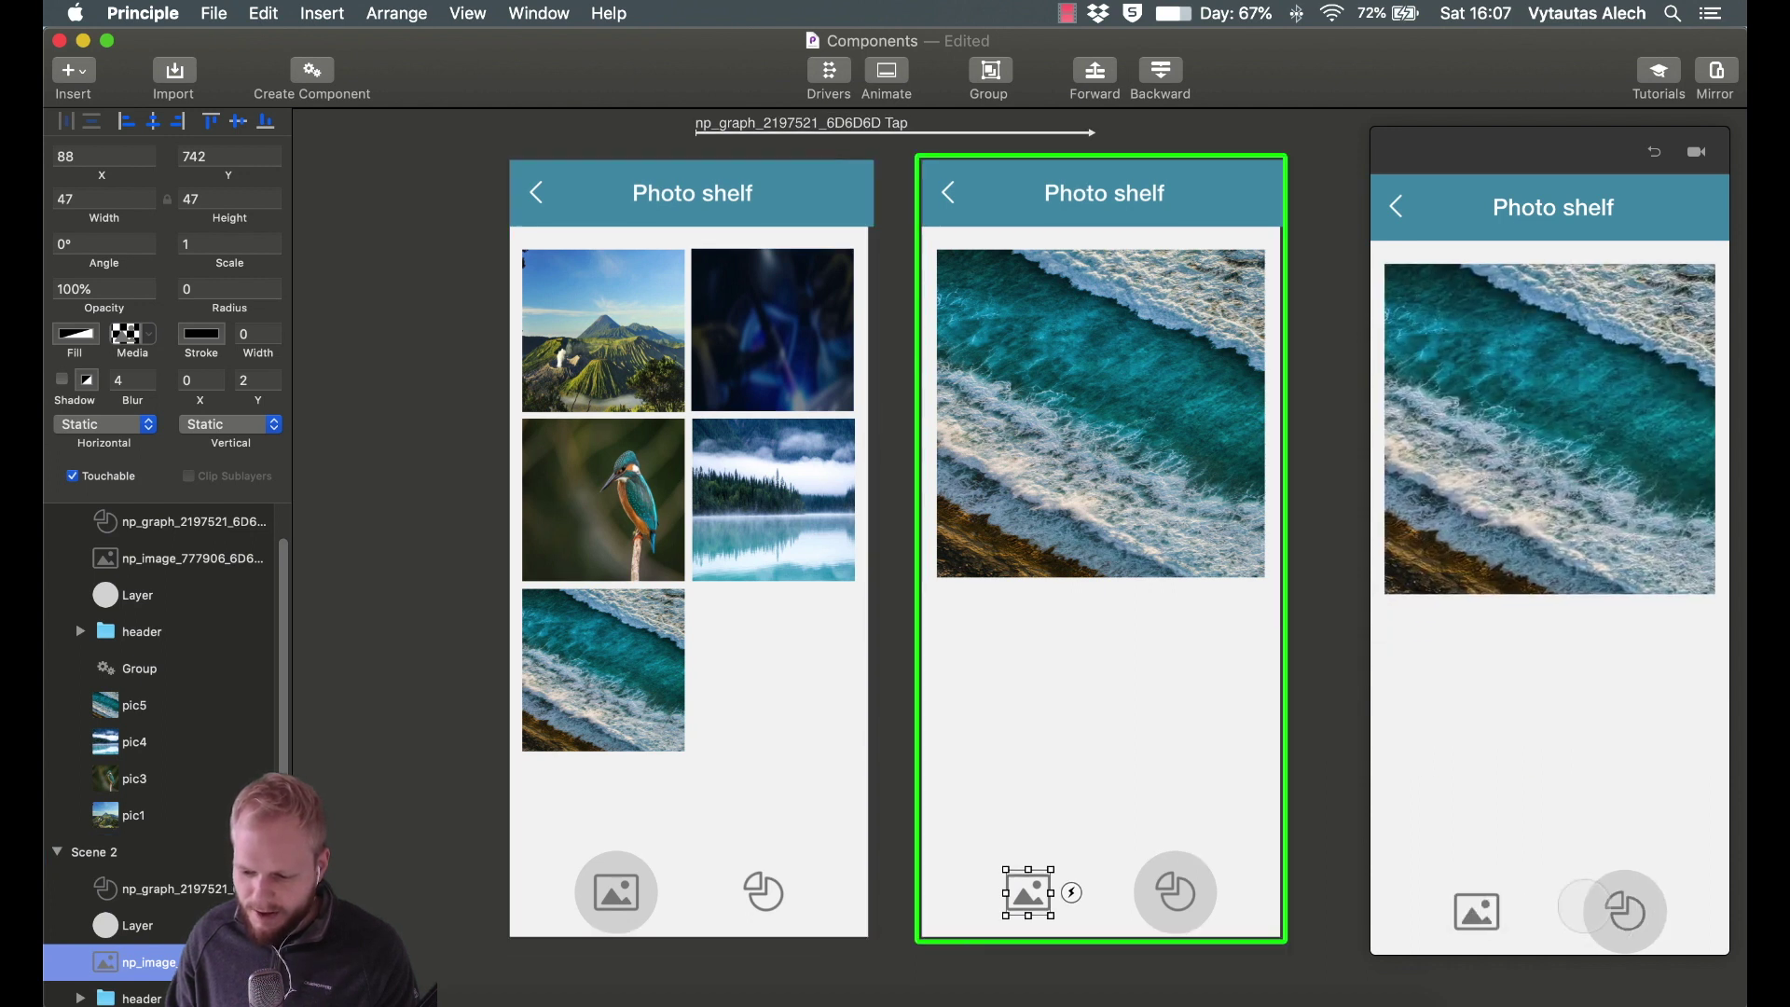
left_click(1483, 911)
left_click(1623, 909)
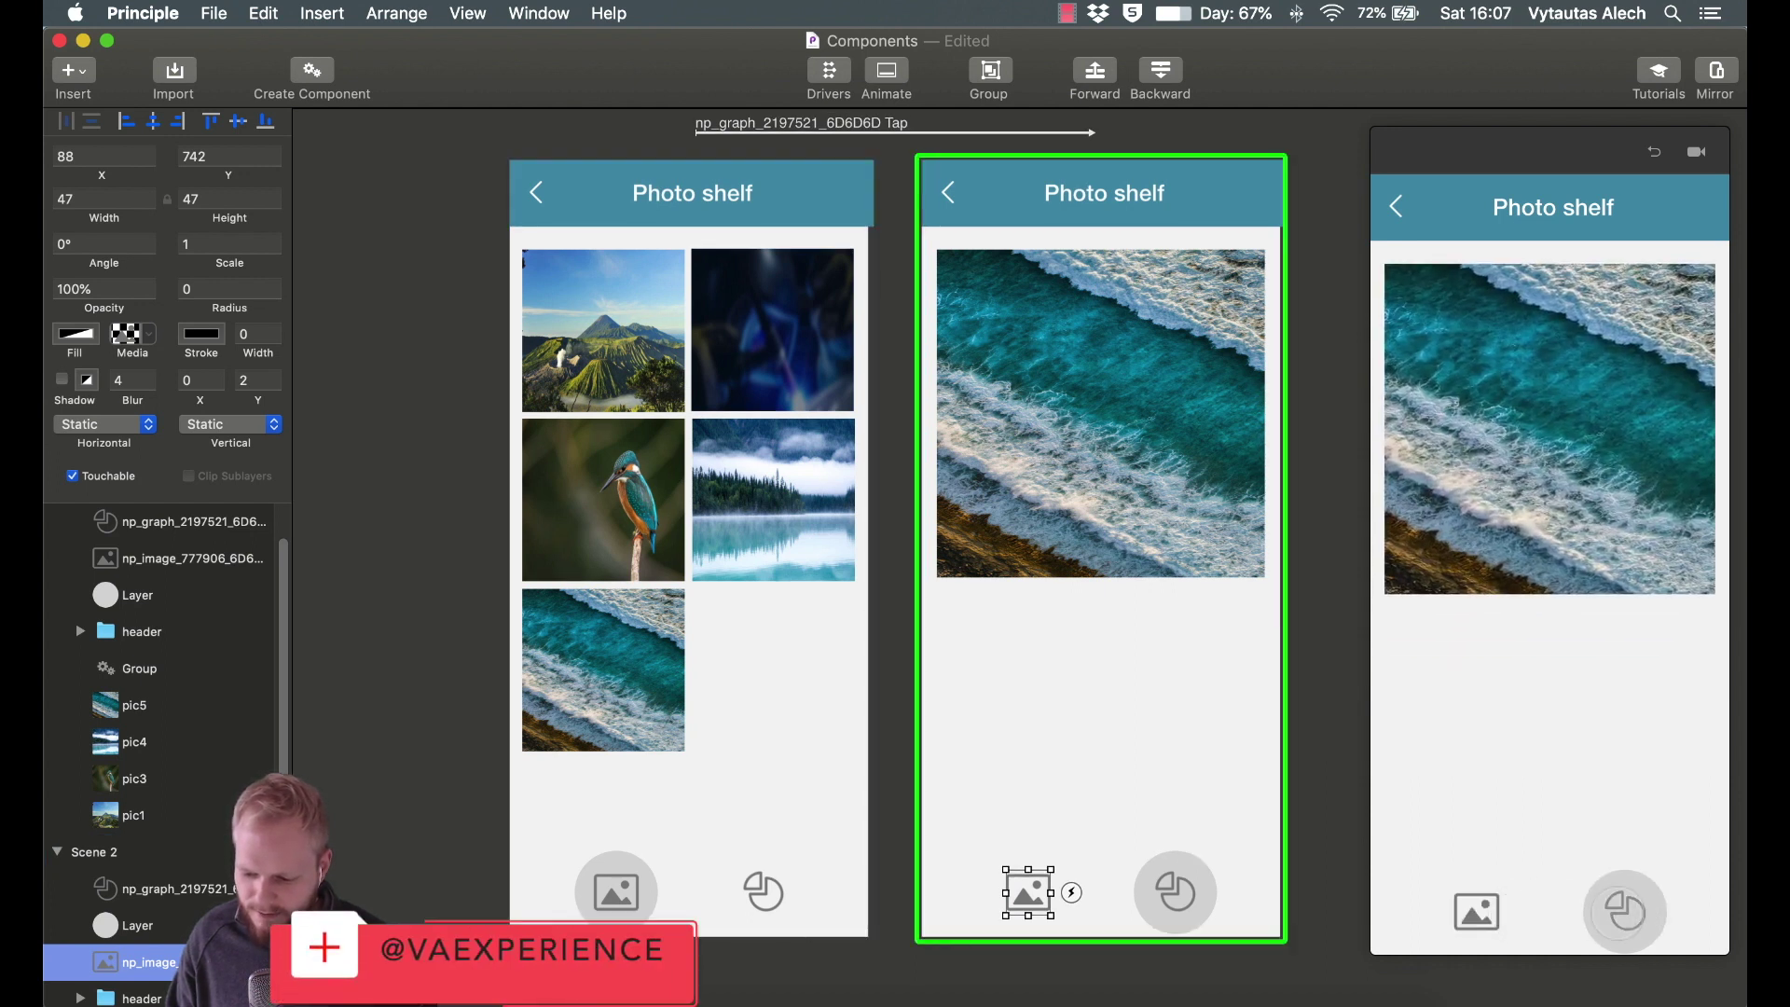
left_click(1482, 911)
left_click(1622, 909)
left_click(1482, 911)
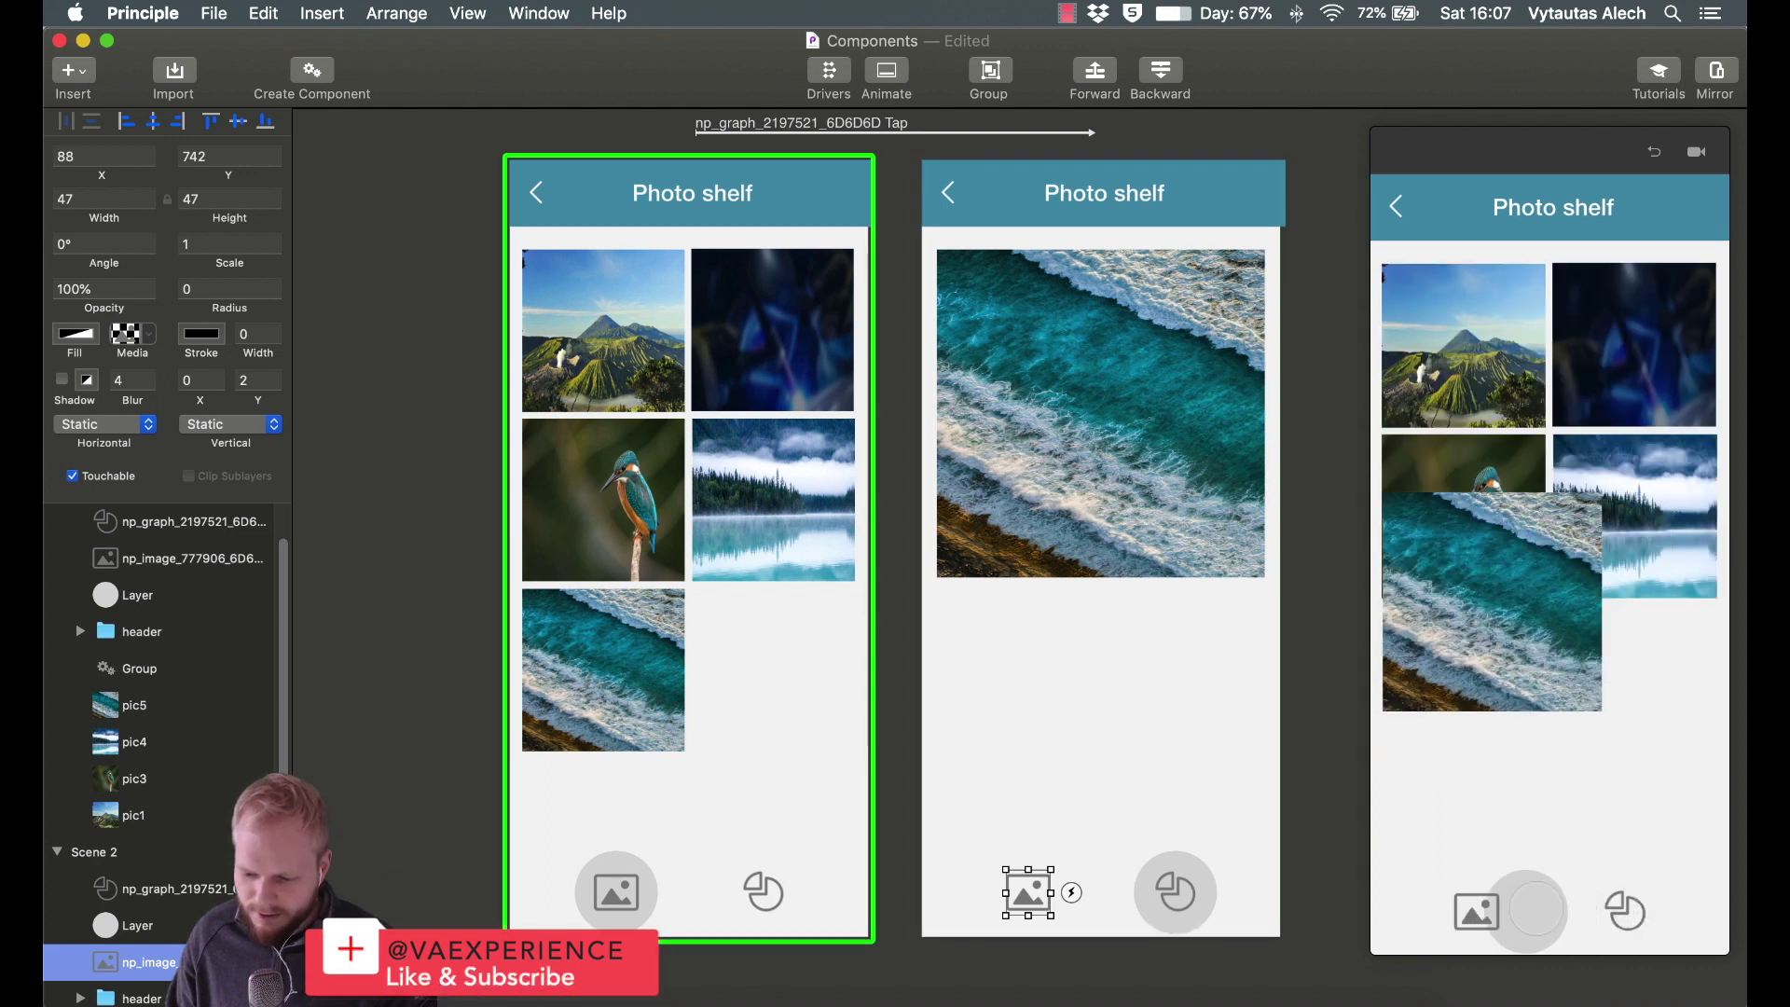
left_click(1625, 911)
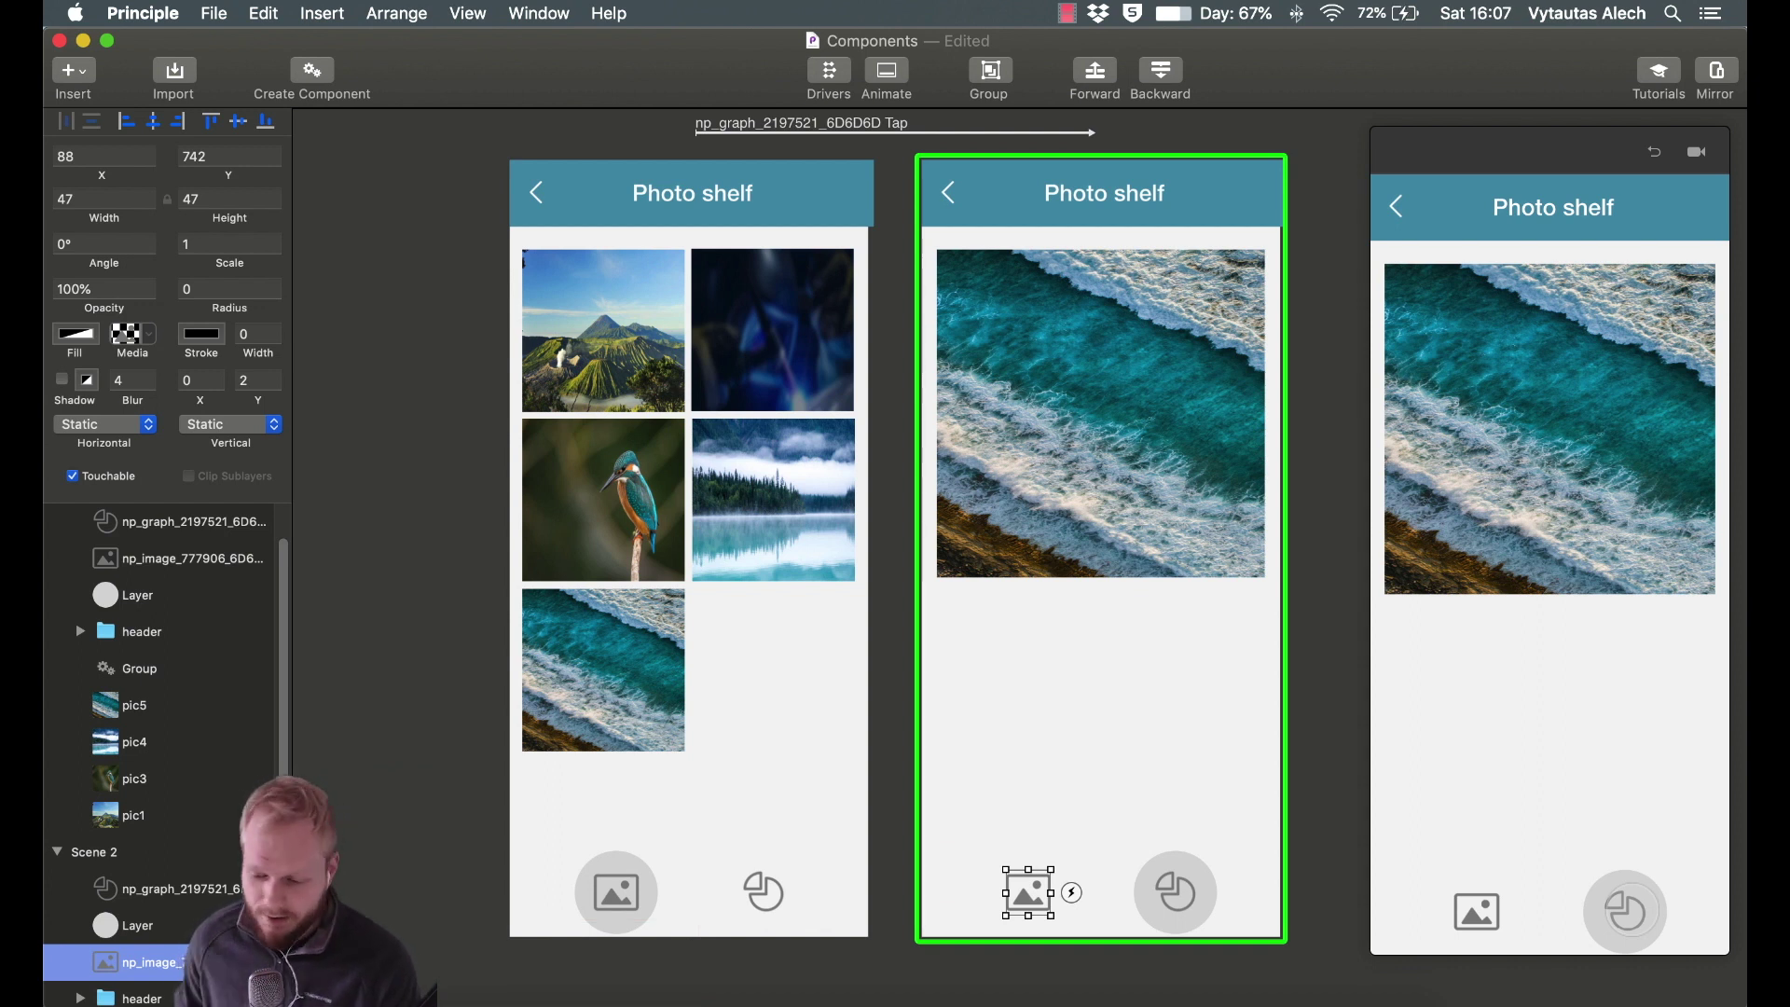
left_click(1478, 913)
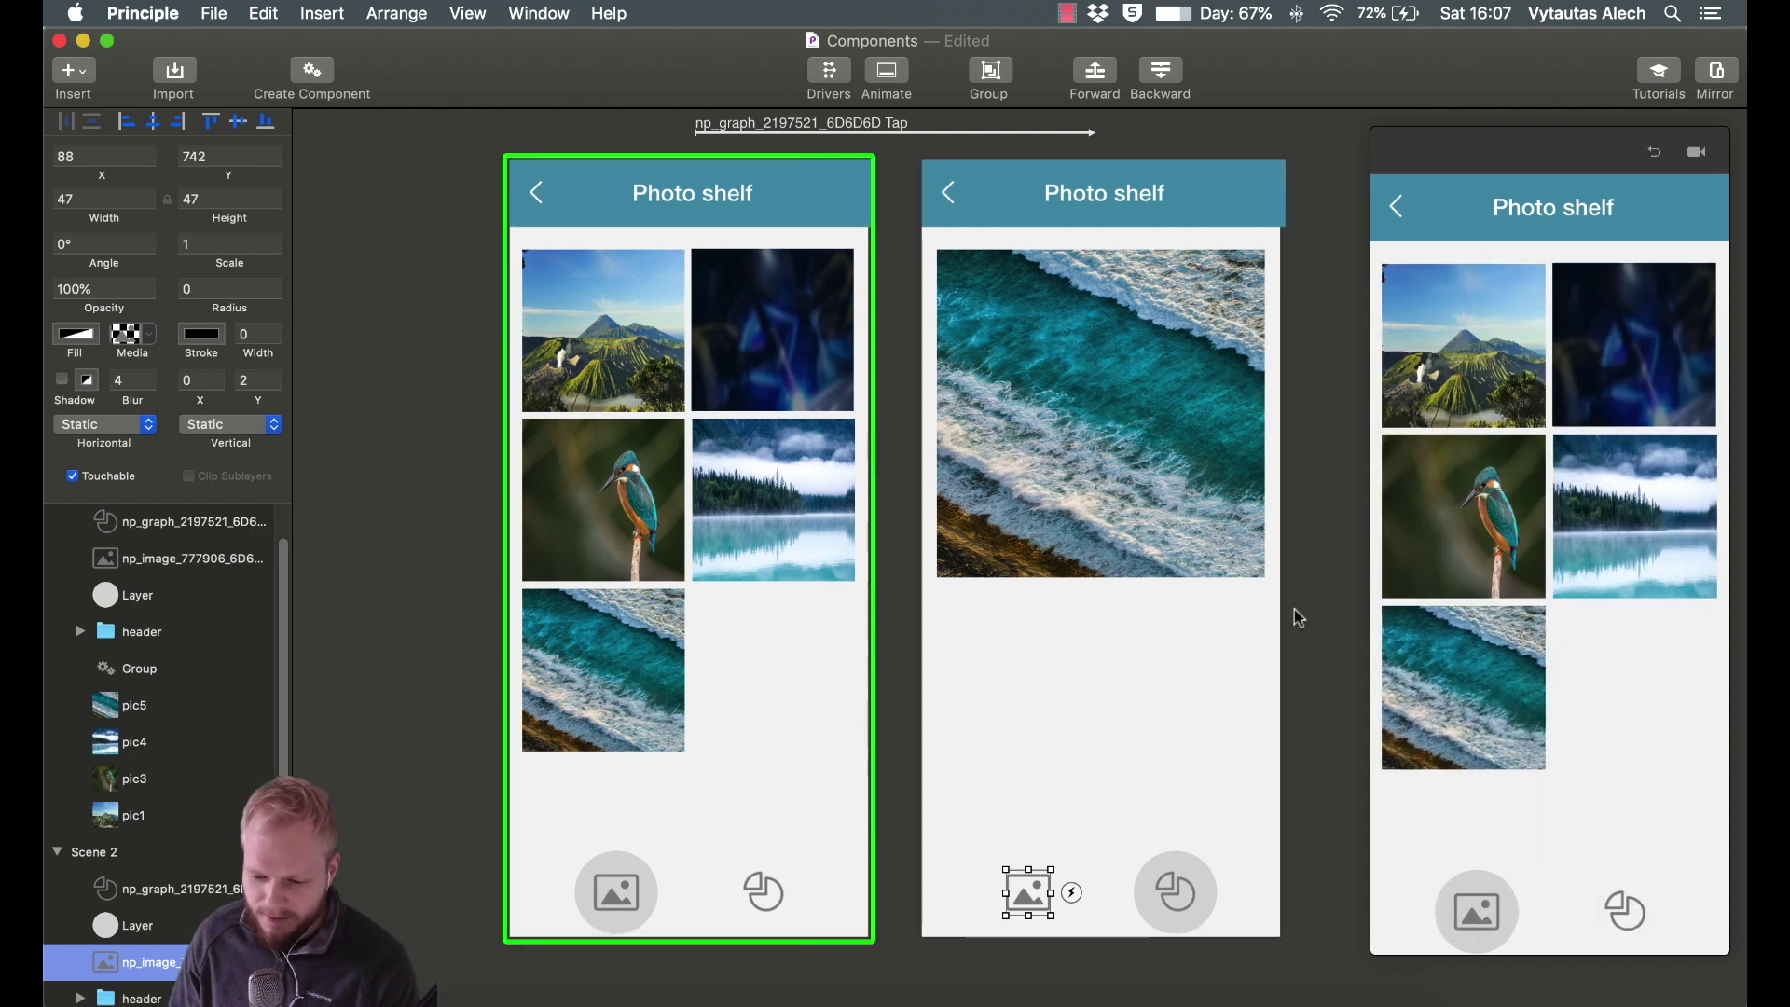
Delete both Tap transitions between the scenes and remove the second scene.
left_click(827, 123)
key("BackSpace")
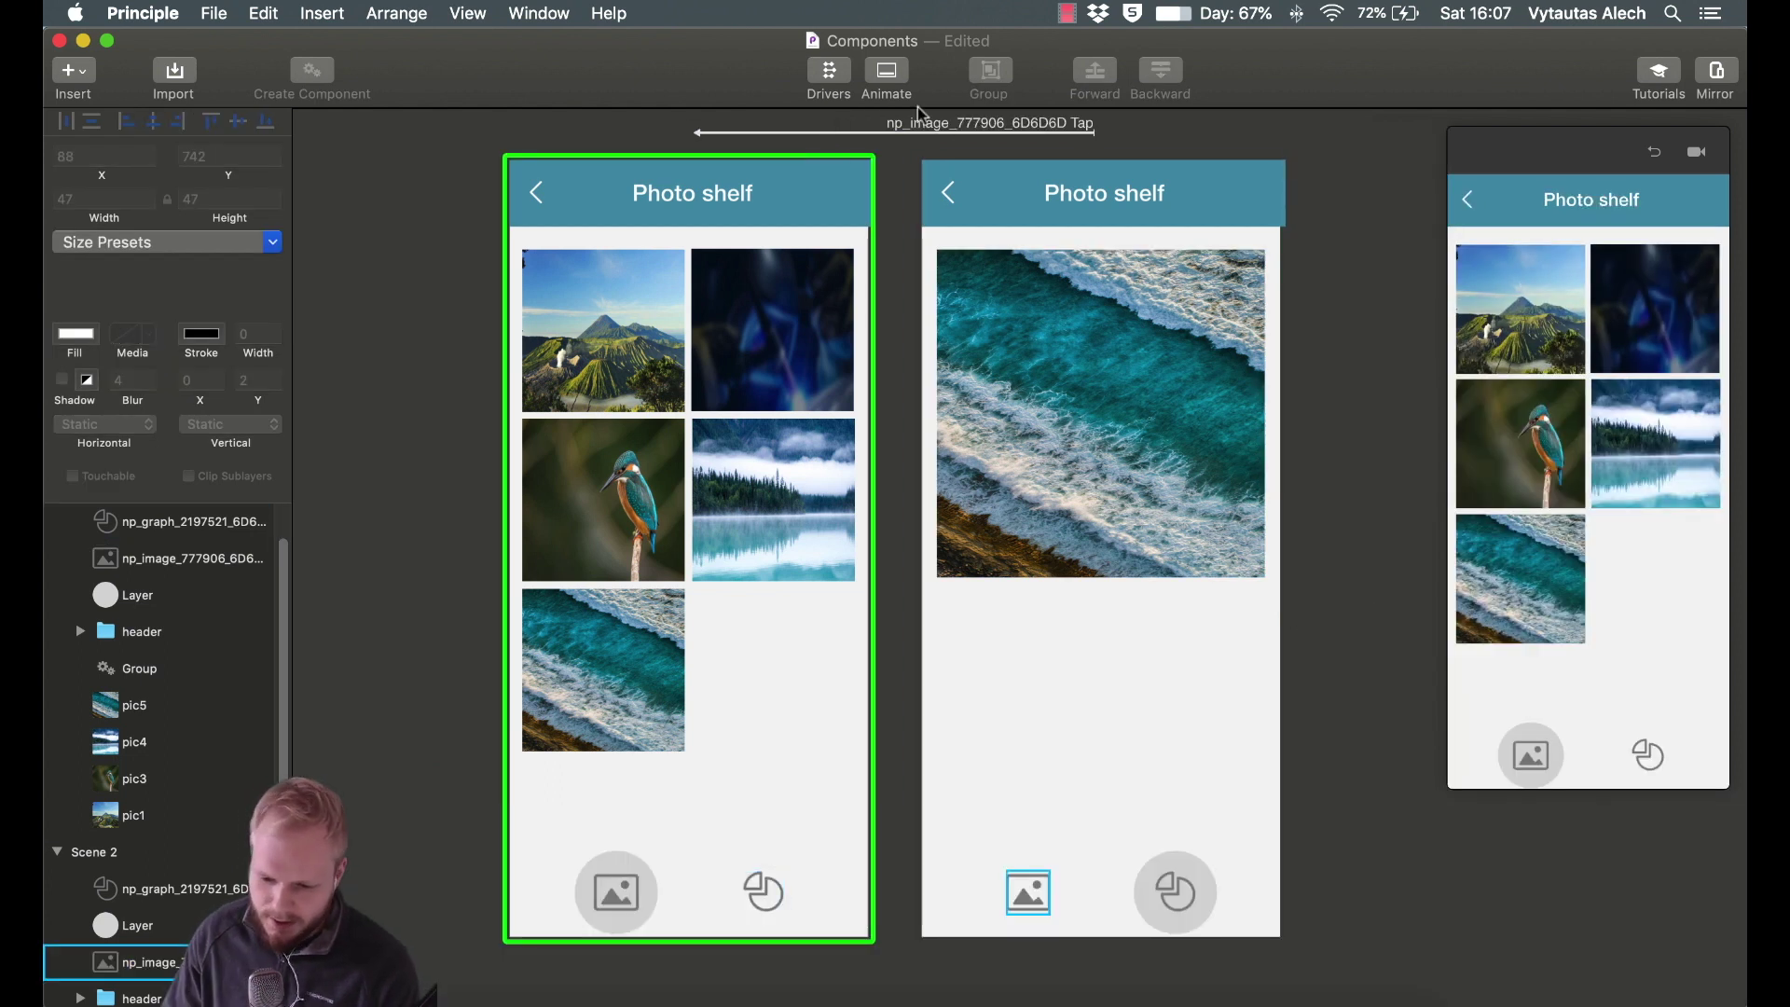
left_click(917, 126)
key("BackSpace")
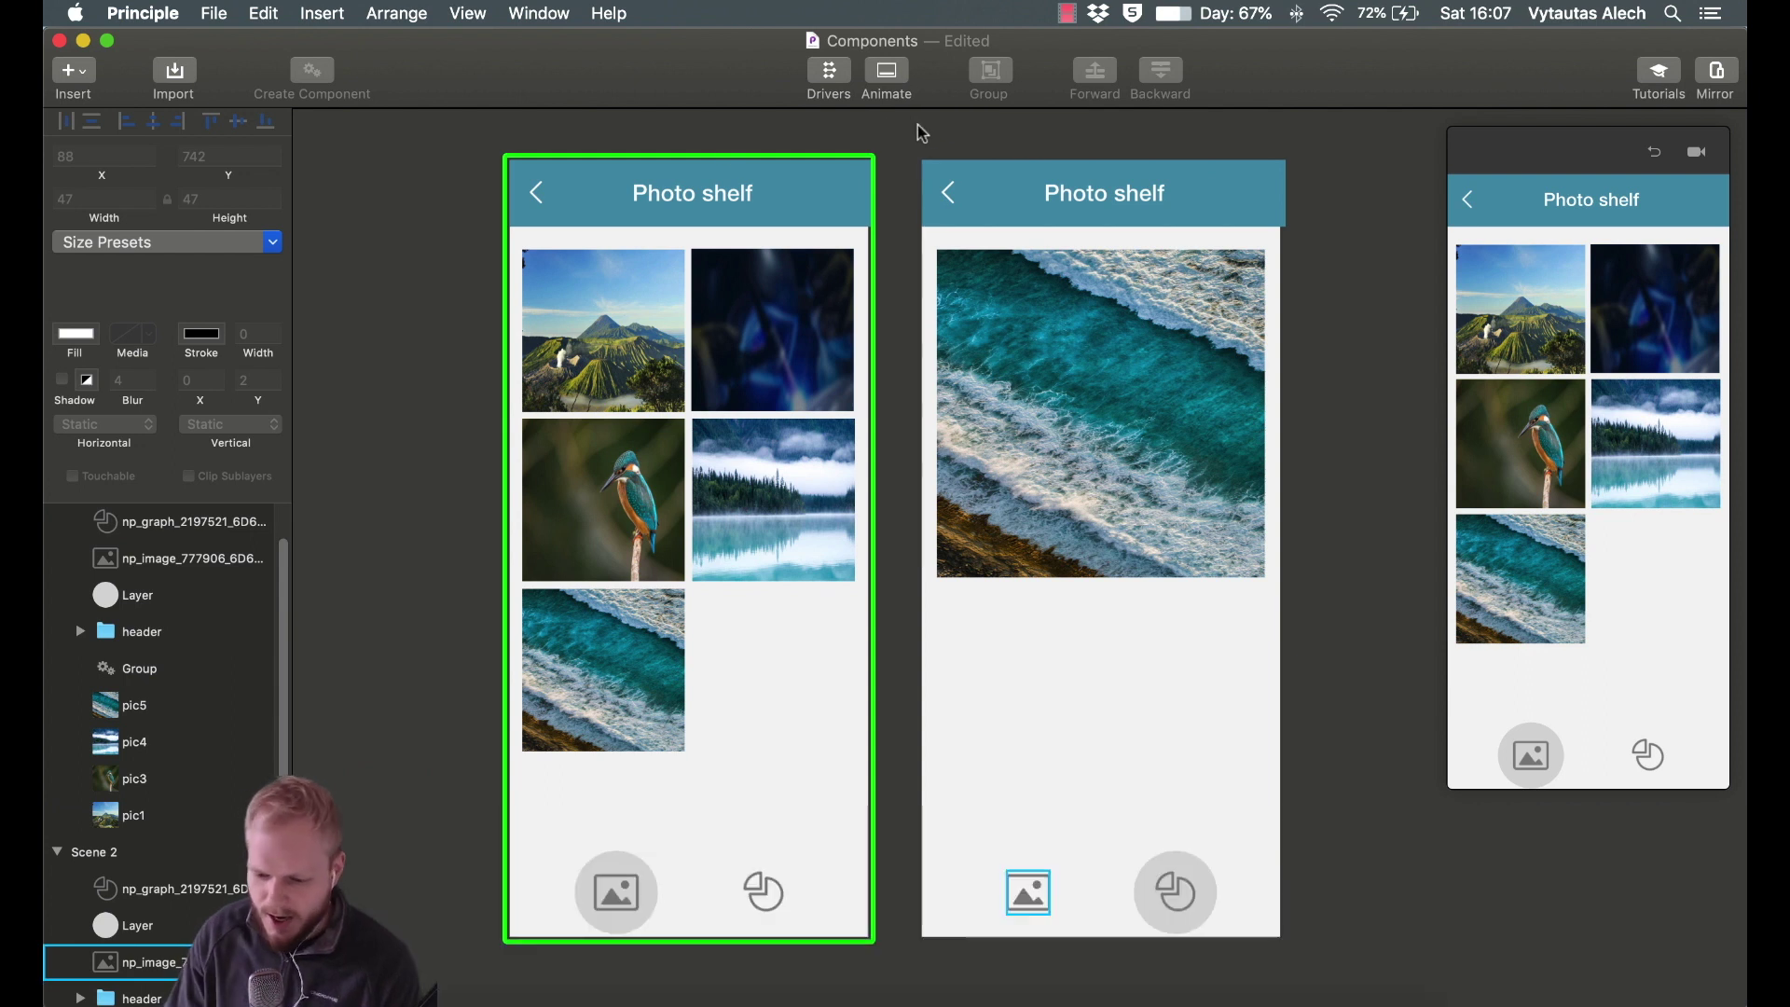
left_click(1096, 799)
key("BackSpace")
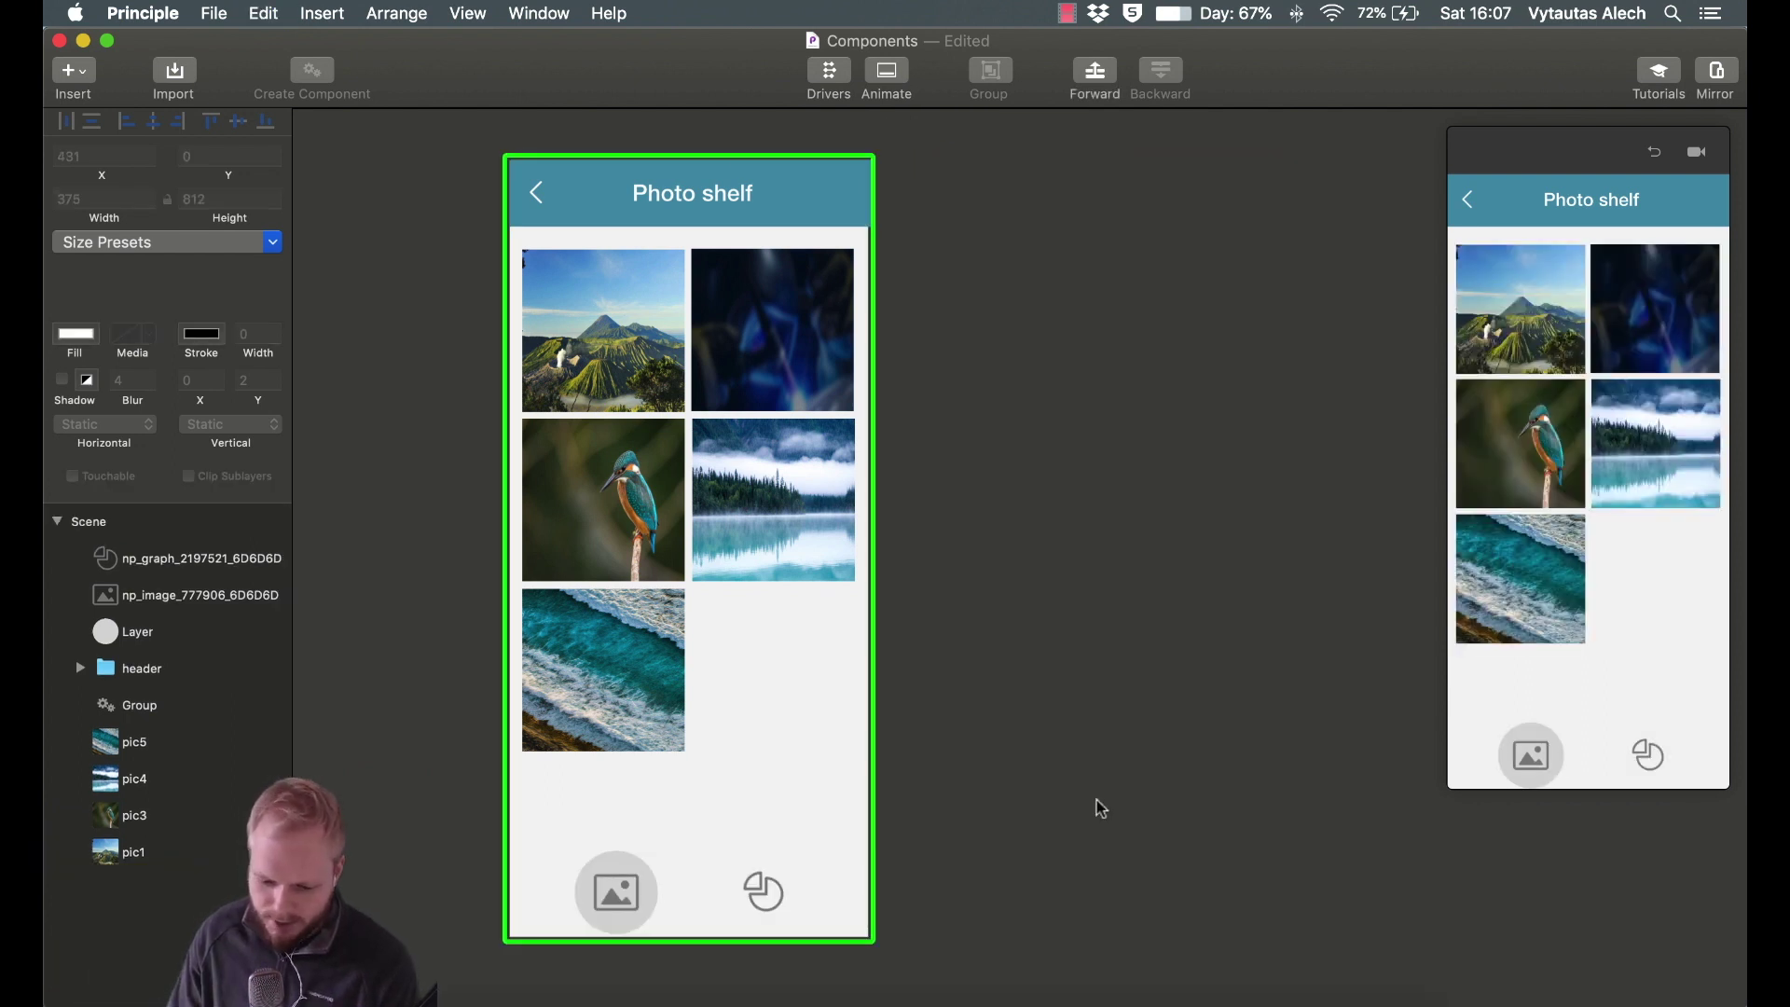
left_click(971, 890)
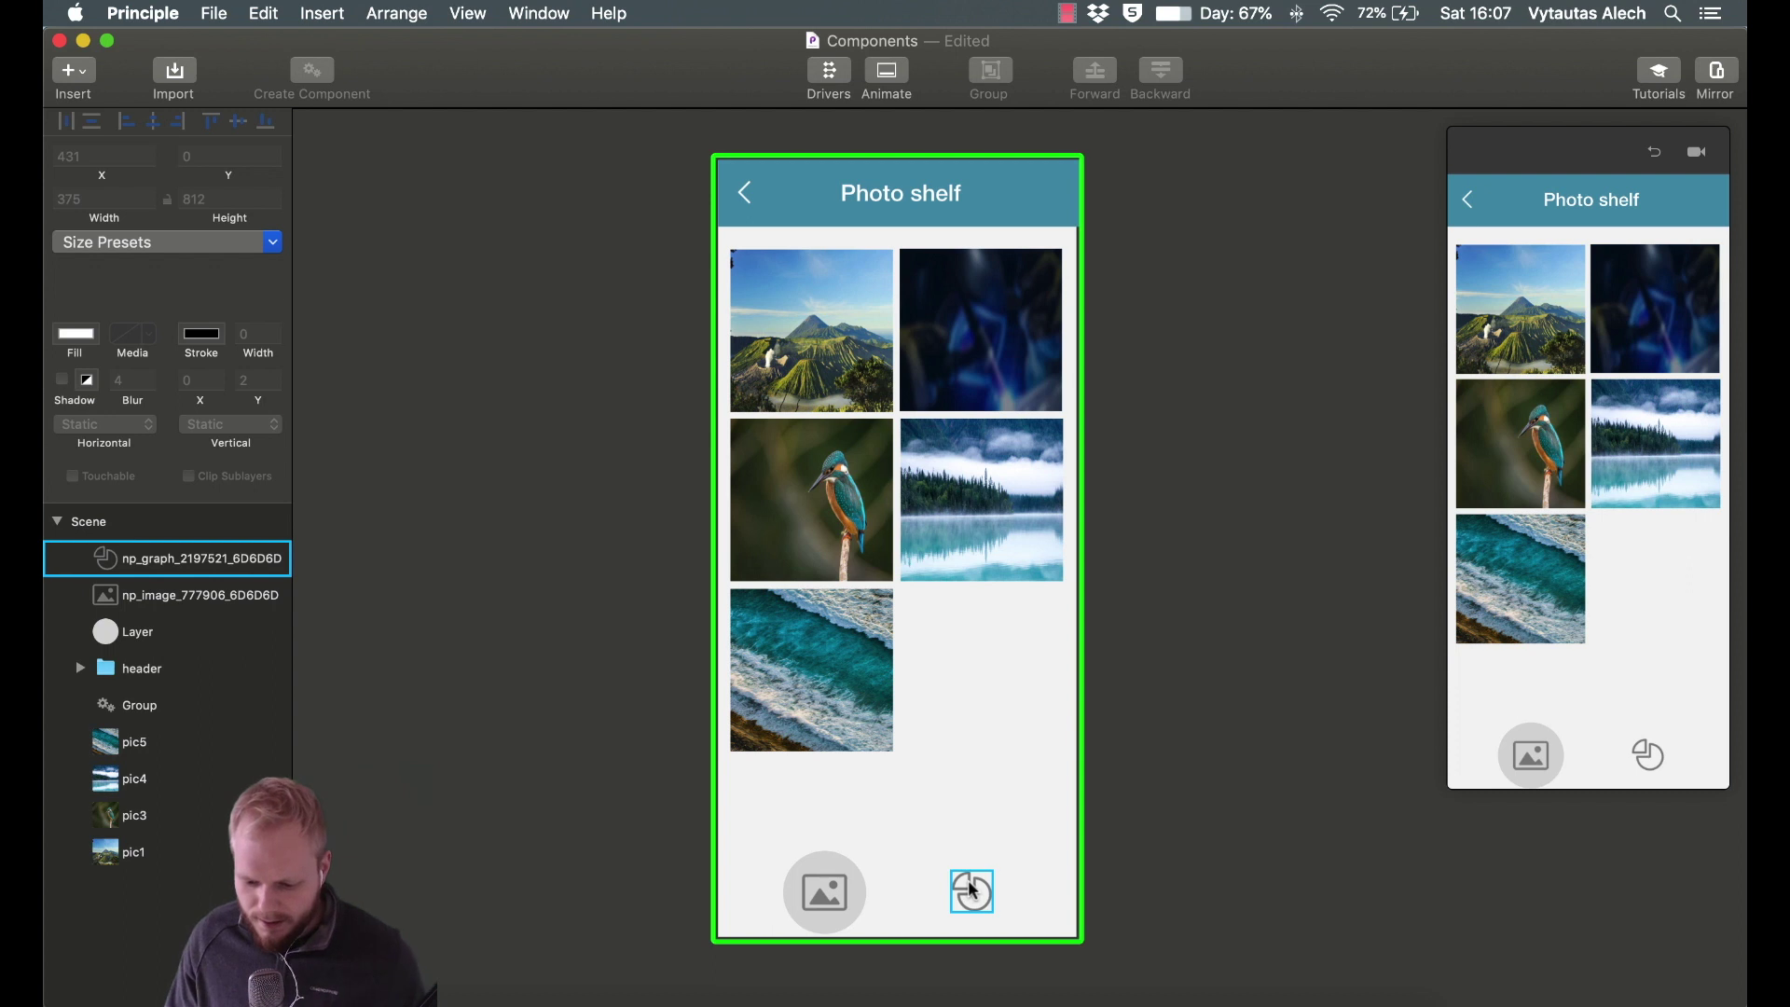
left_click(844, 889, "shift")
left_click(831, 869, "shift")
left_click(831, 639, "shift")
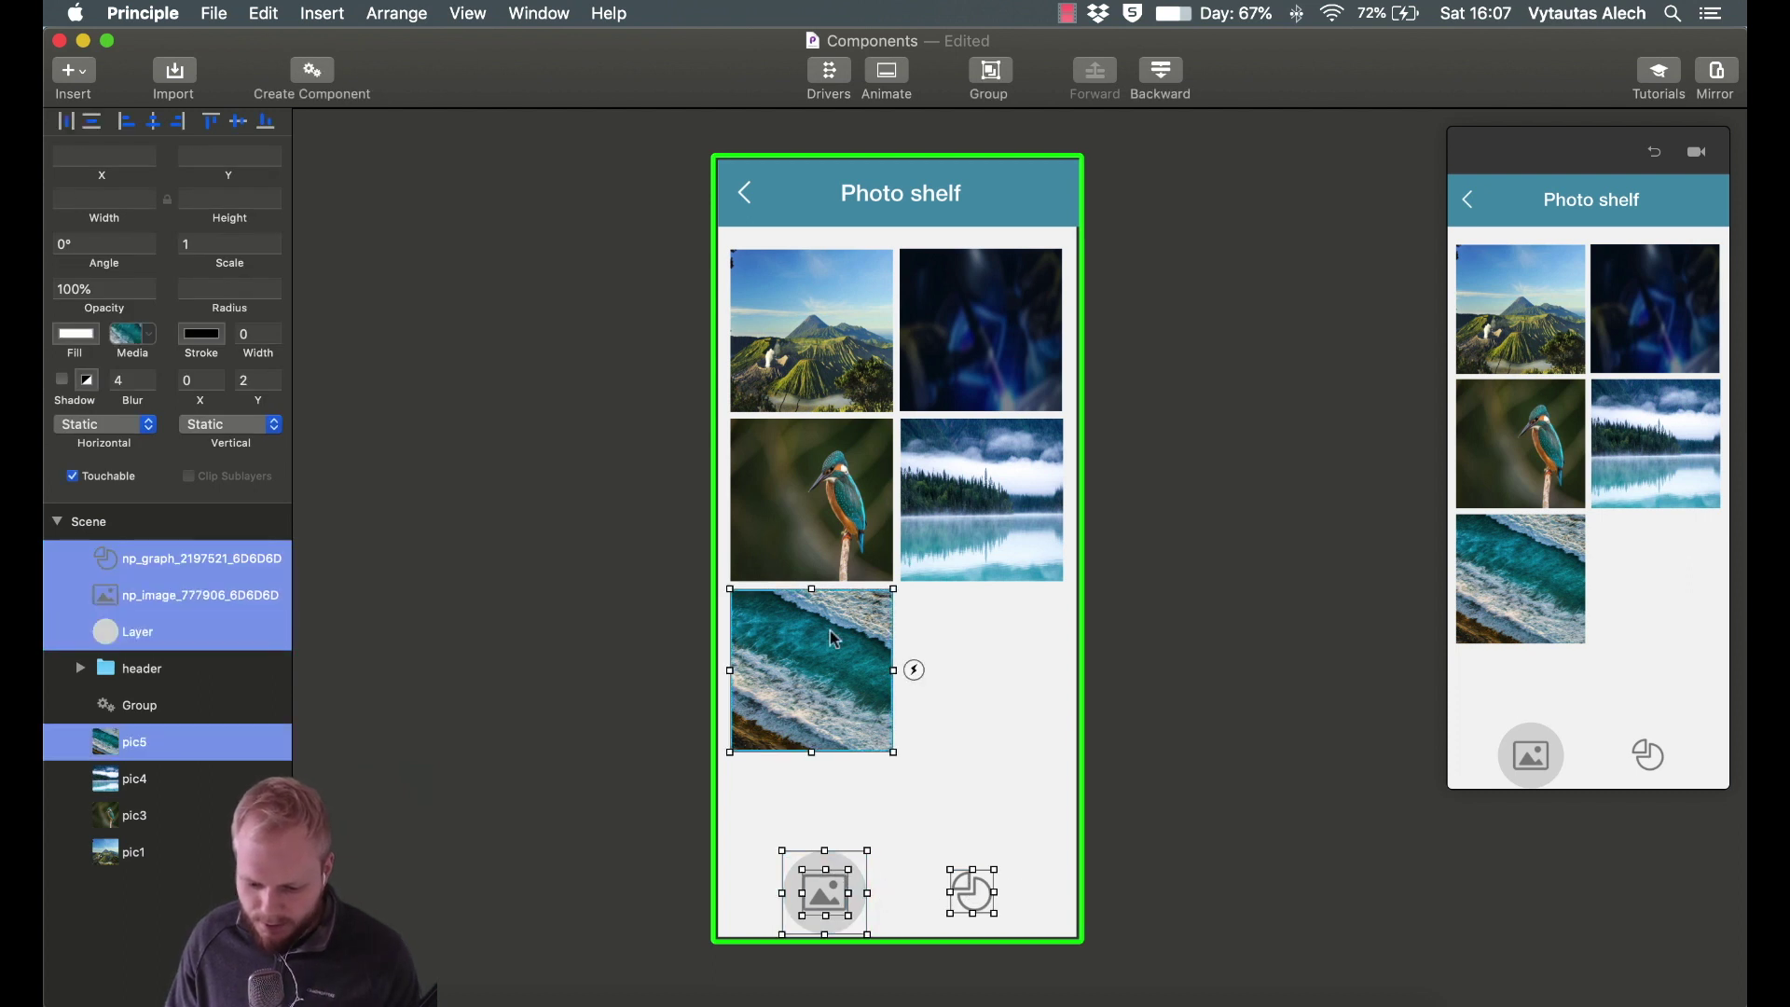
left_click(834, 531, "shift")
left_click(961, 466, "shift")
left_click(942, 363, "shift")
left_click(851, 335, "shift")
key("super+z")
left_click(822, 335, "shift")
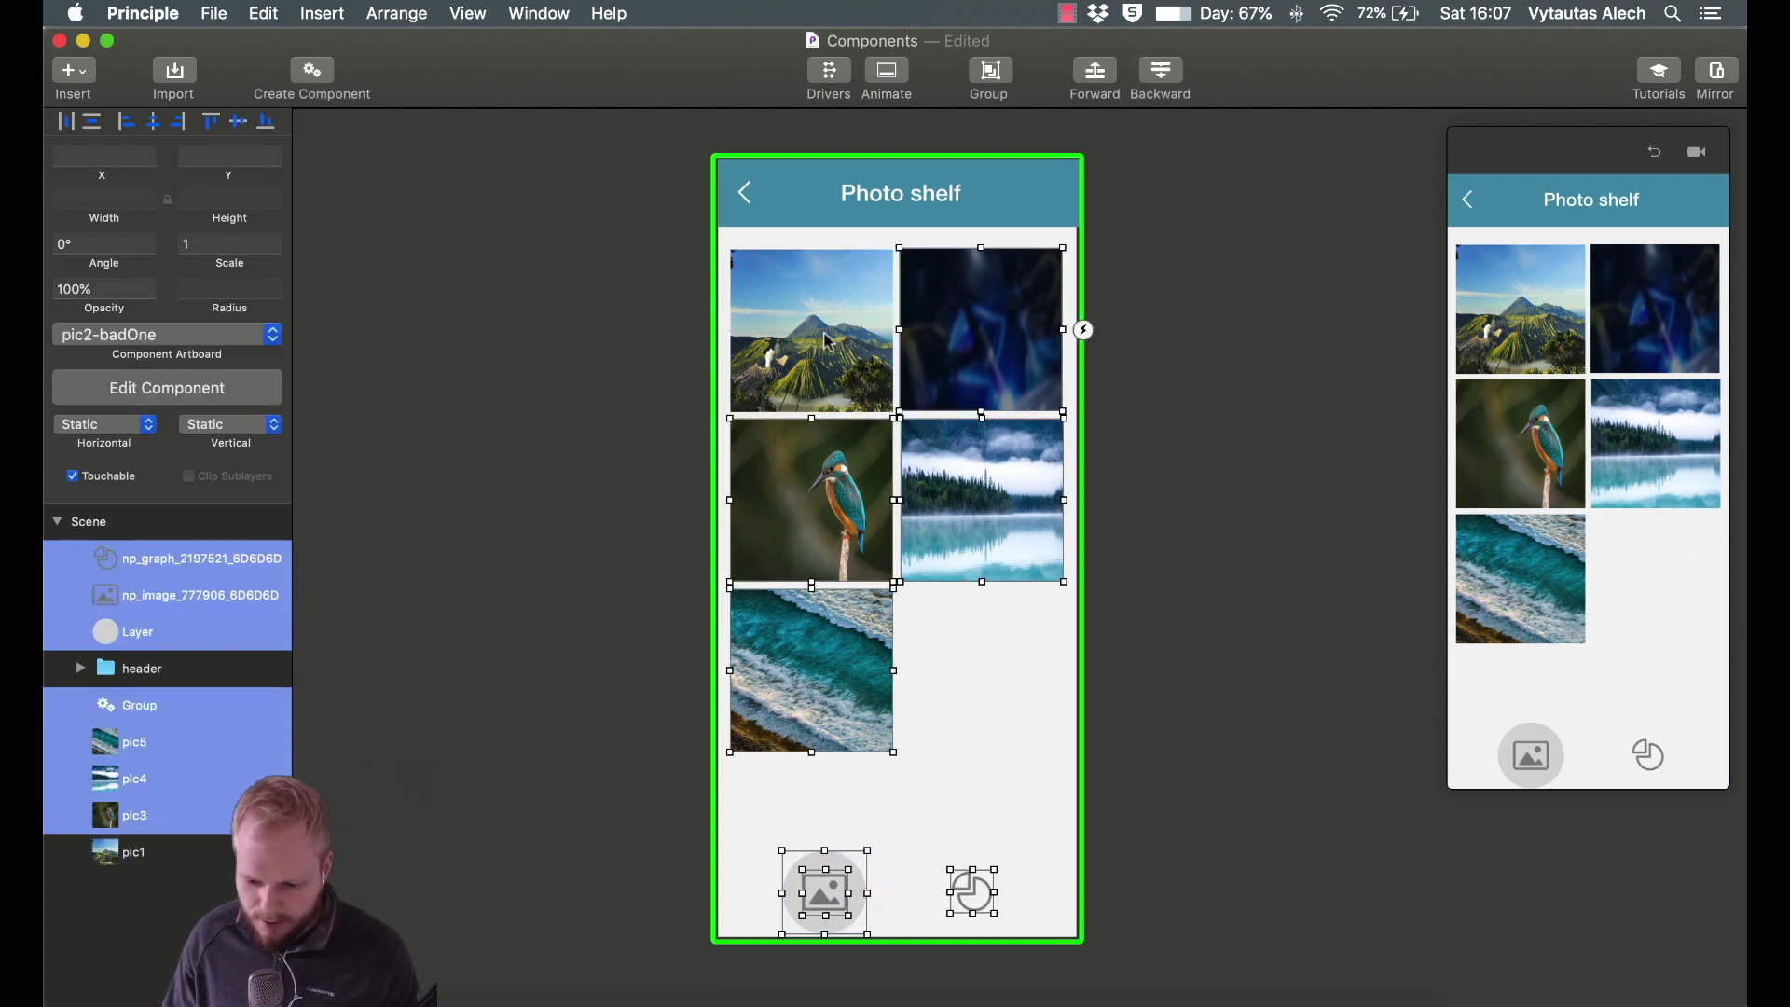
Undo the deletion of the second scene and delete that scene again.
key("super+z")
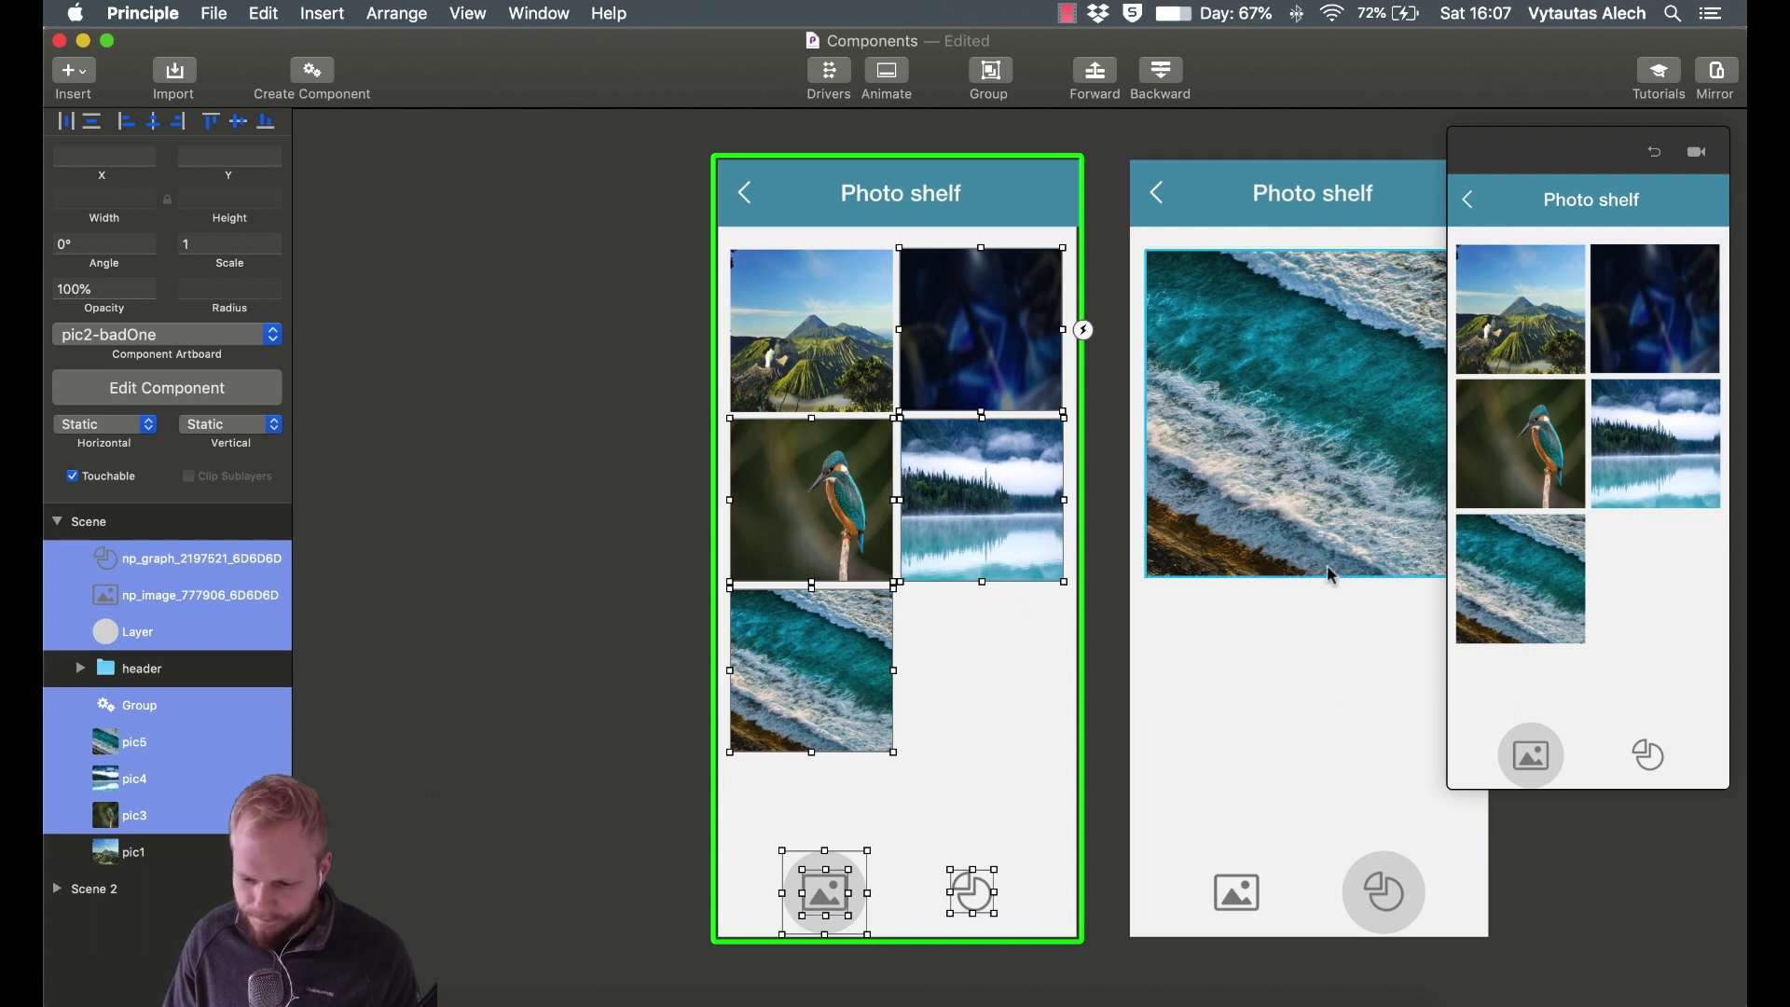
left_click(1342, 750)
key("Delete")
Combine the image and pie-chart icons, the highlight circle and all five pictures into one new component, leaving the header out.
left_click(949, 897)
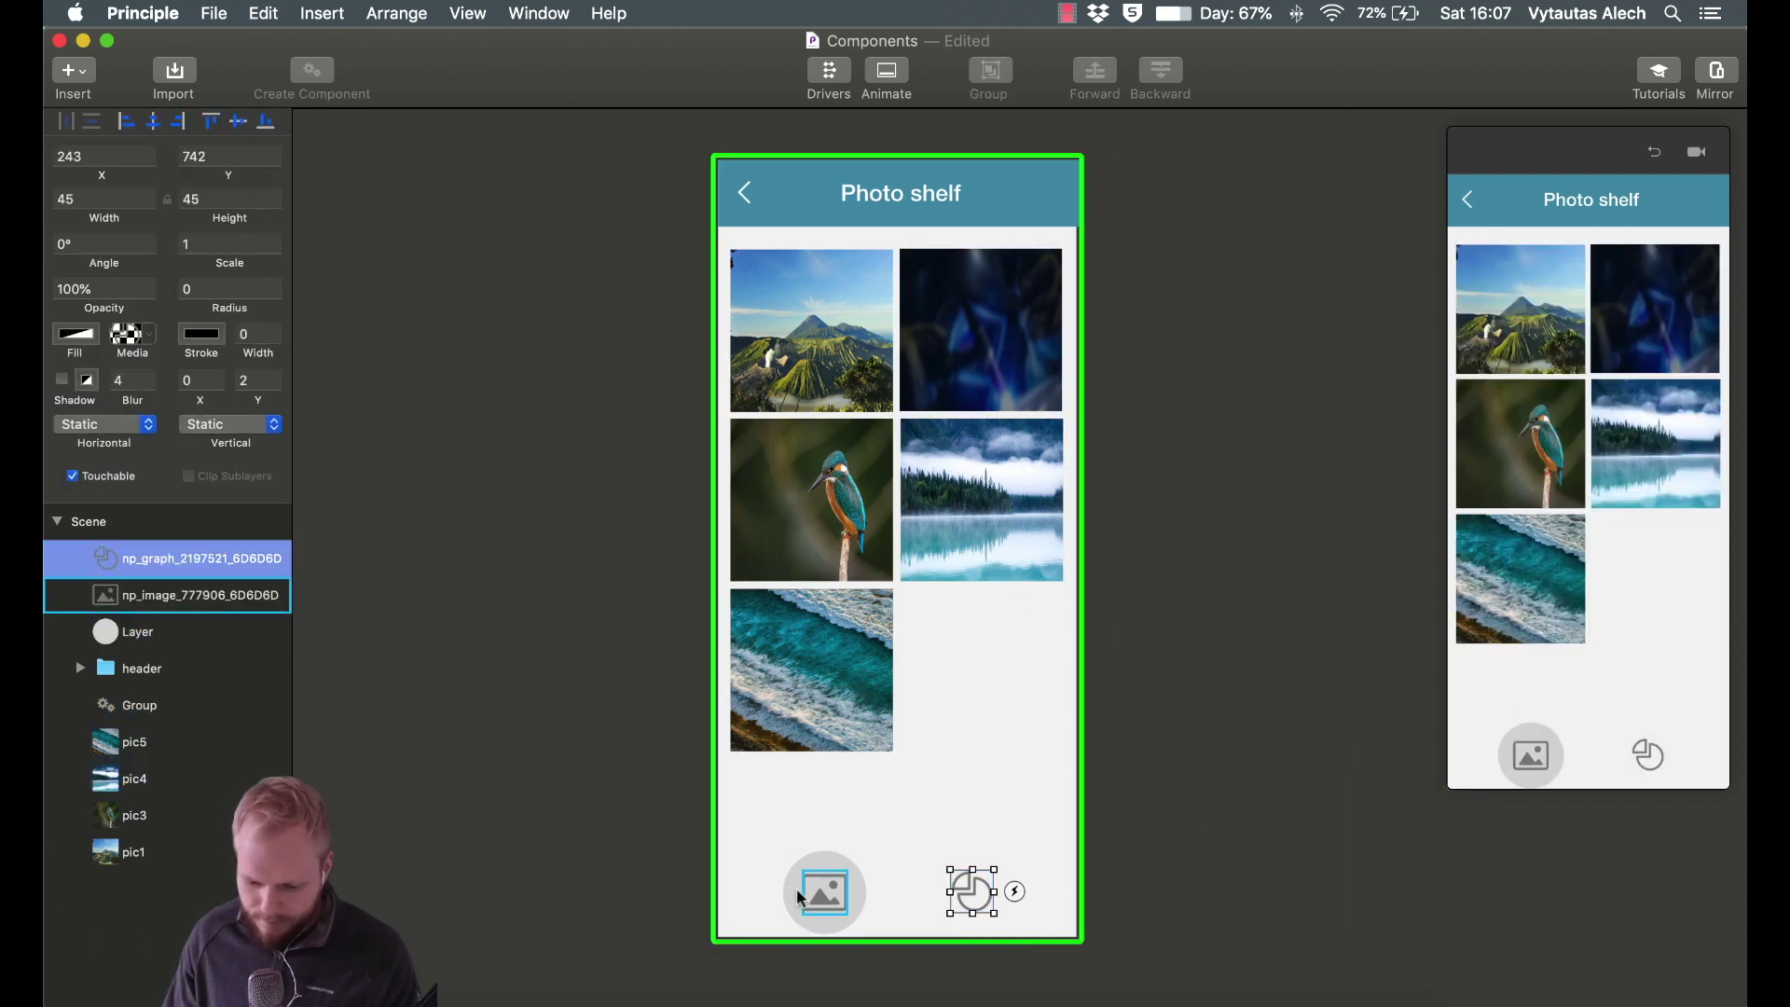
left_click(826, 892, "shift")
left_click(802, 919, "shift")
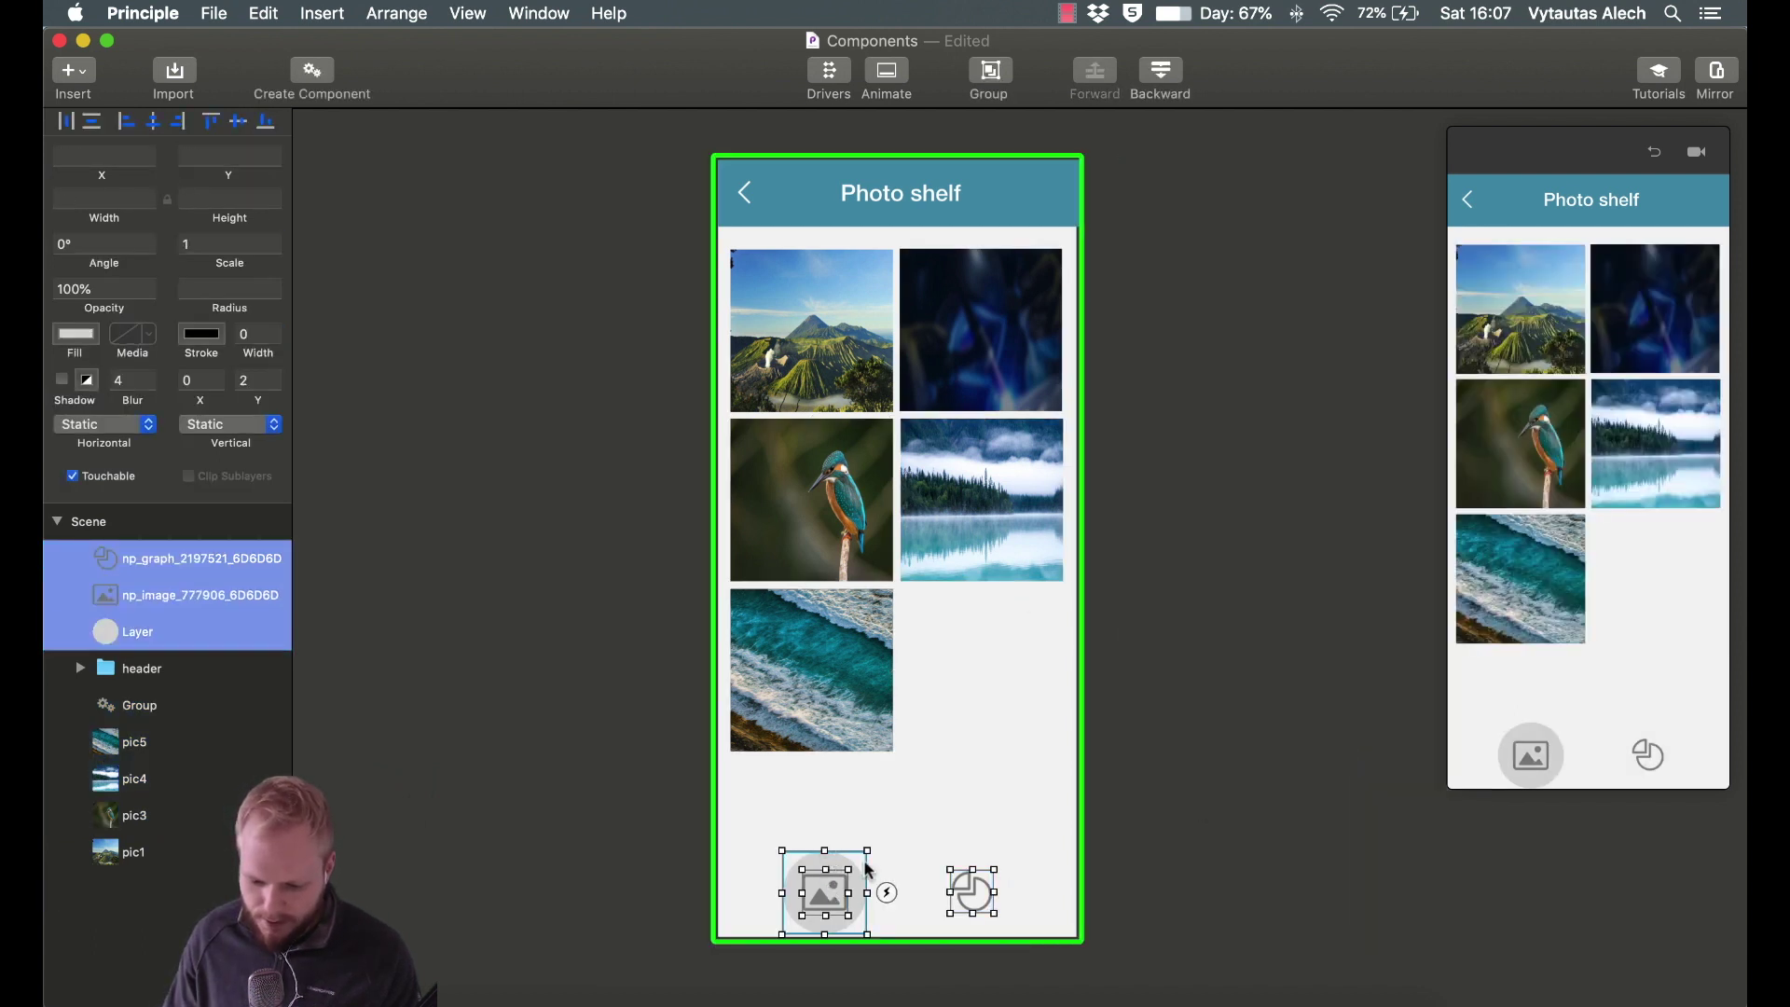
left_click(955, 552, "shift")
left_click(858, 503, "shift")
left_click(886, 382, "shift")
left_click(898, 382, "shift")
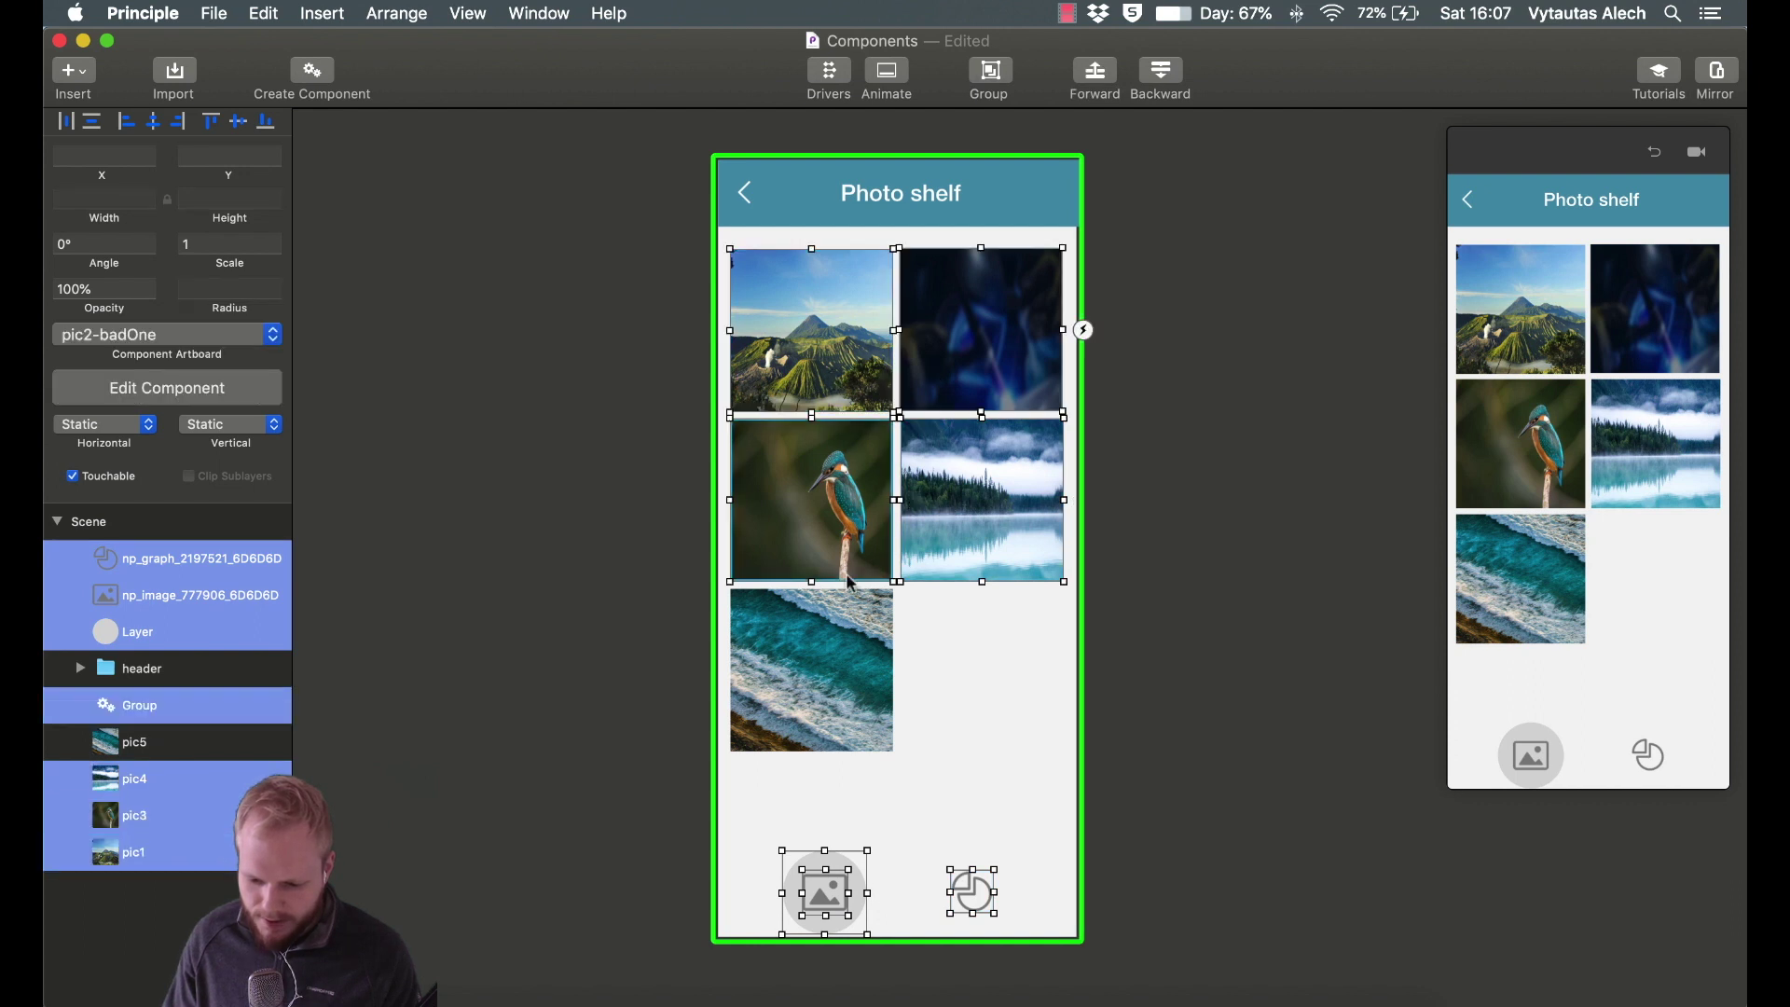
left_click(839, 653, "shift")
right_click(831, 483)
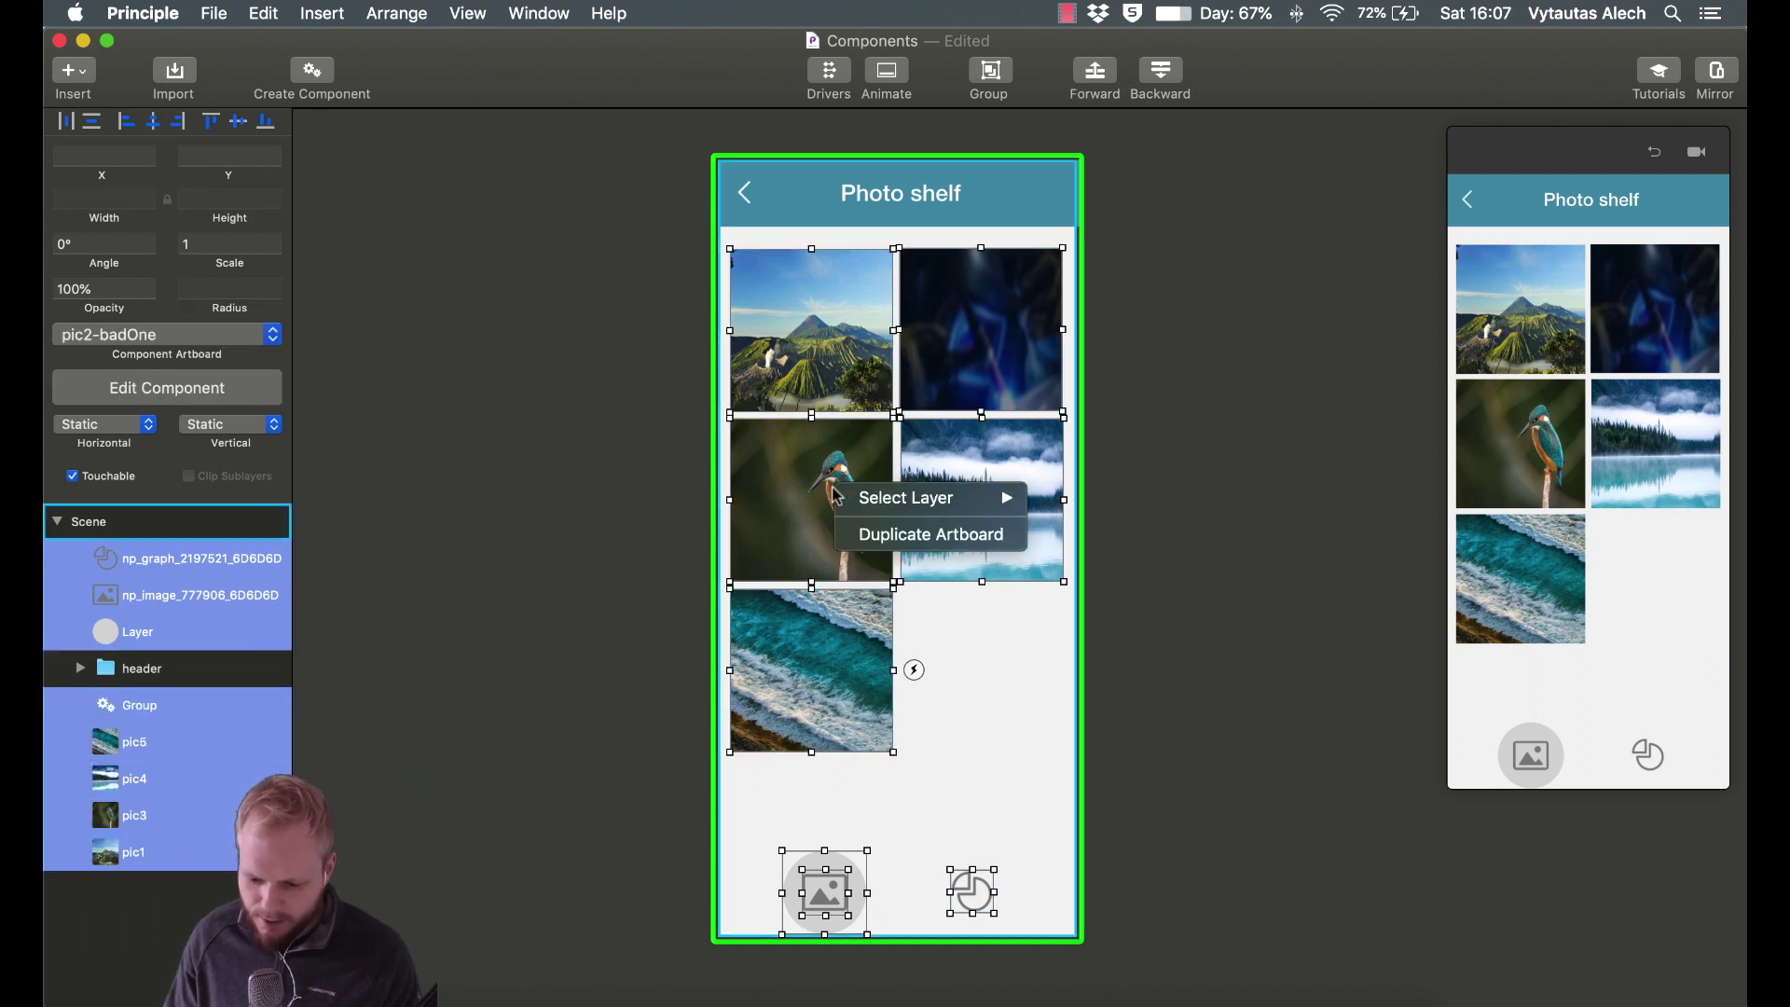
left_click(536, 195)
left_click(313, 73)
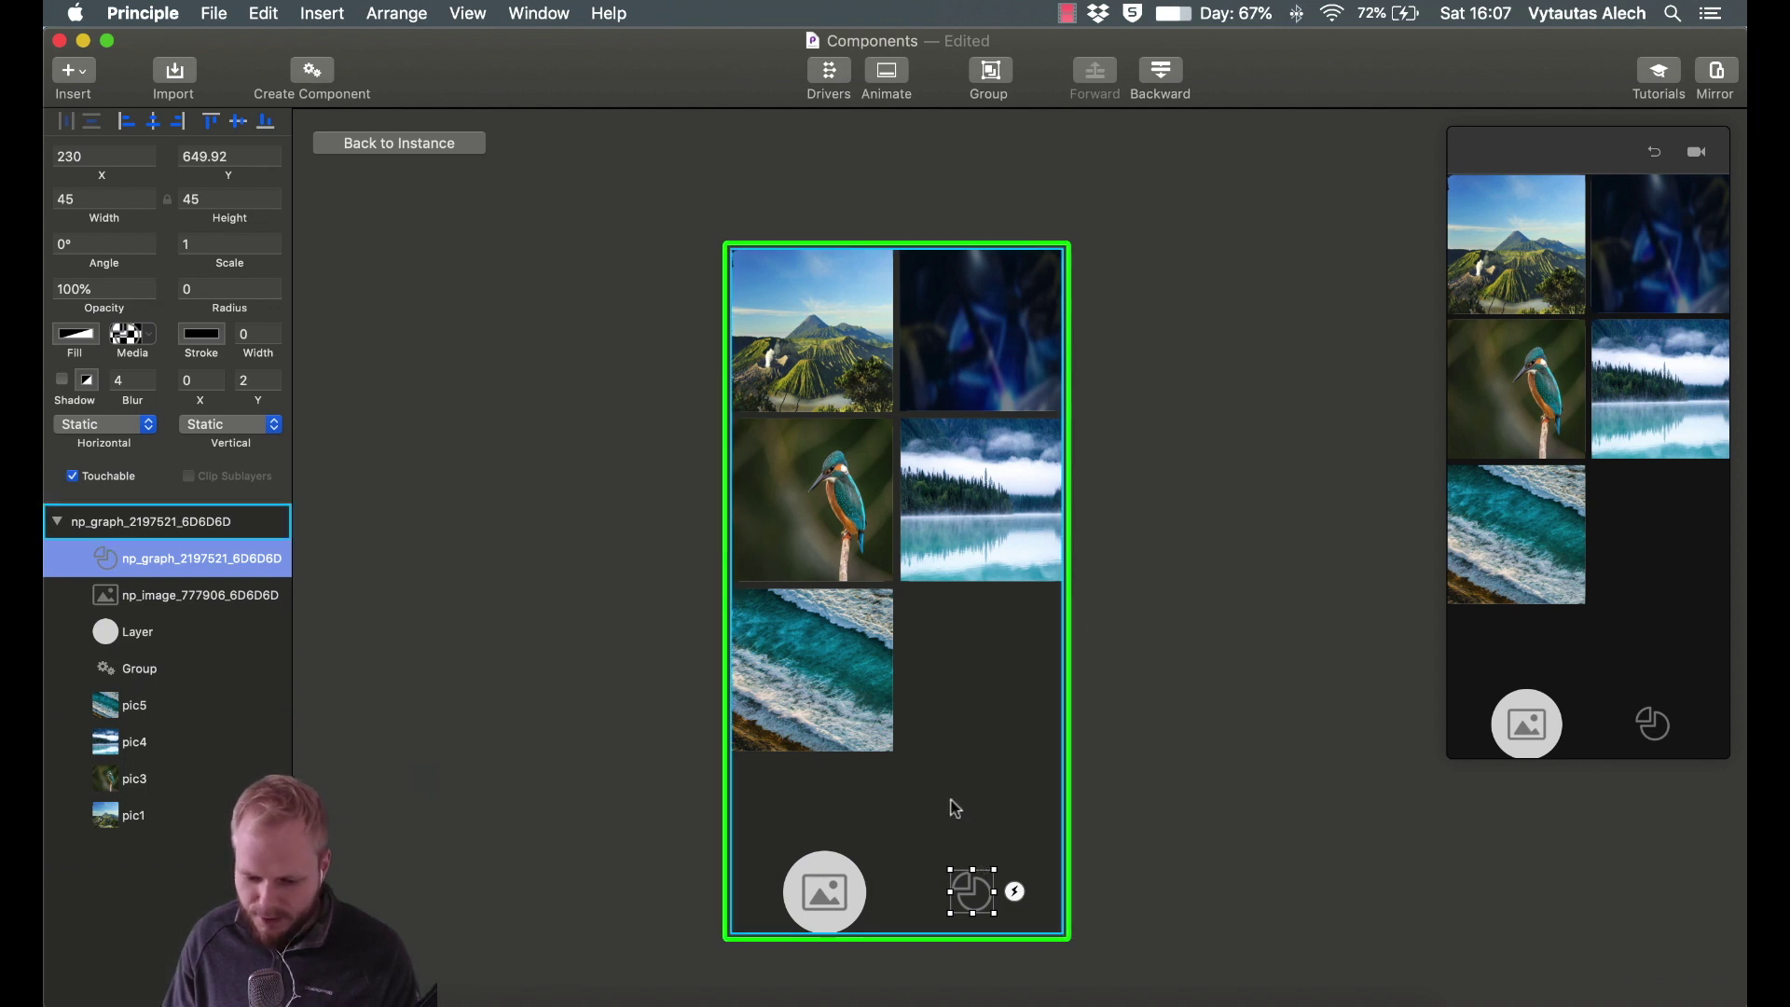
Duplicate the component's artboard and expand the duplicate's layers.
left_click(123, 523)
key("super+d")
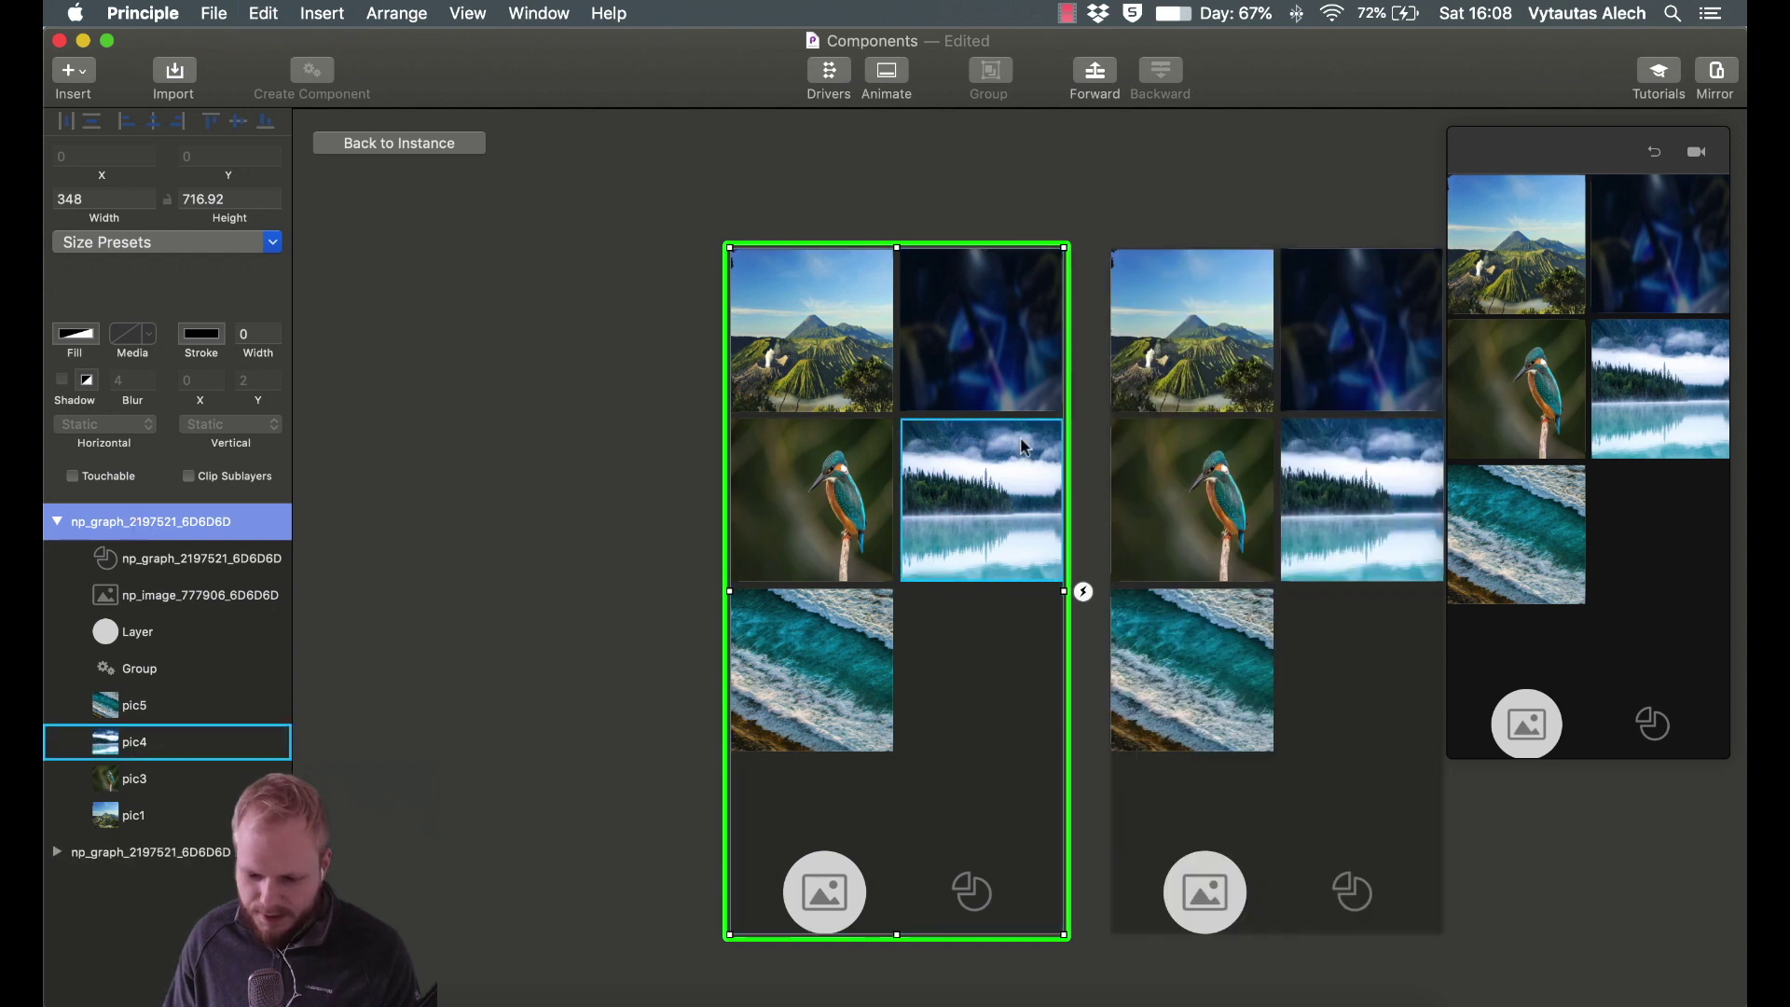
scroll(981, 410, "right", 5)
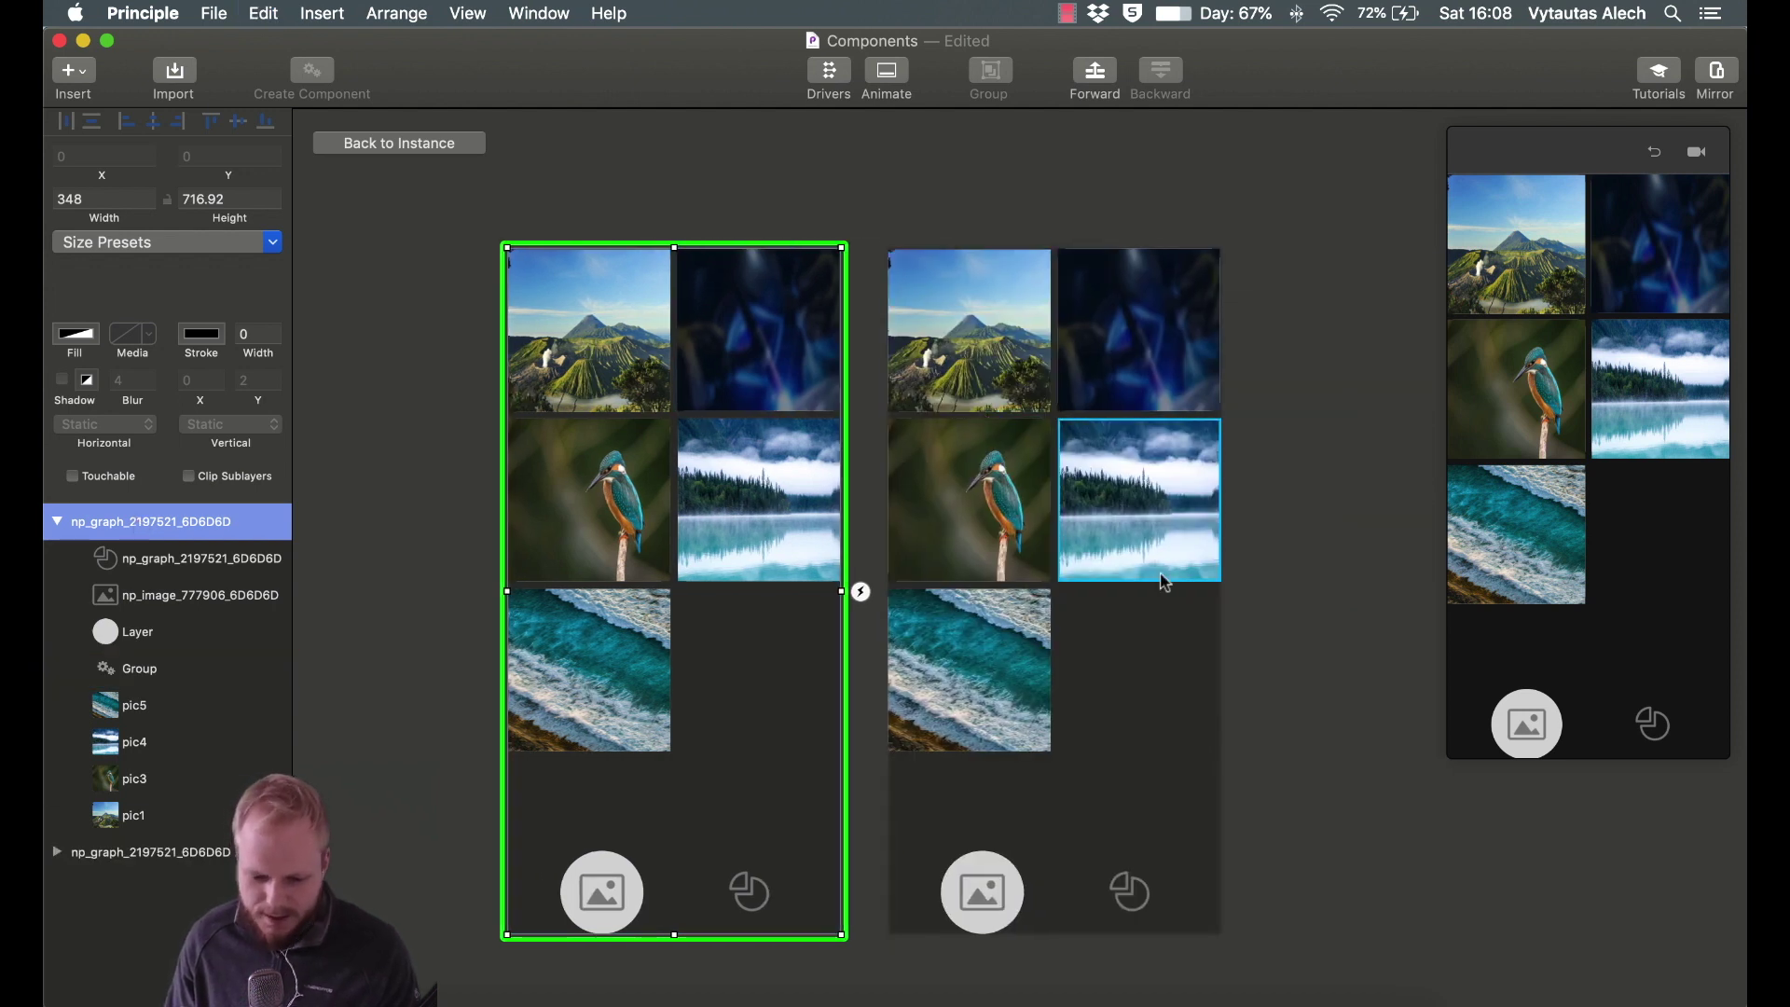
left_click(57, 852)
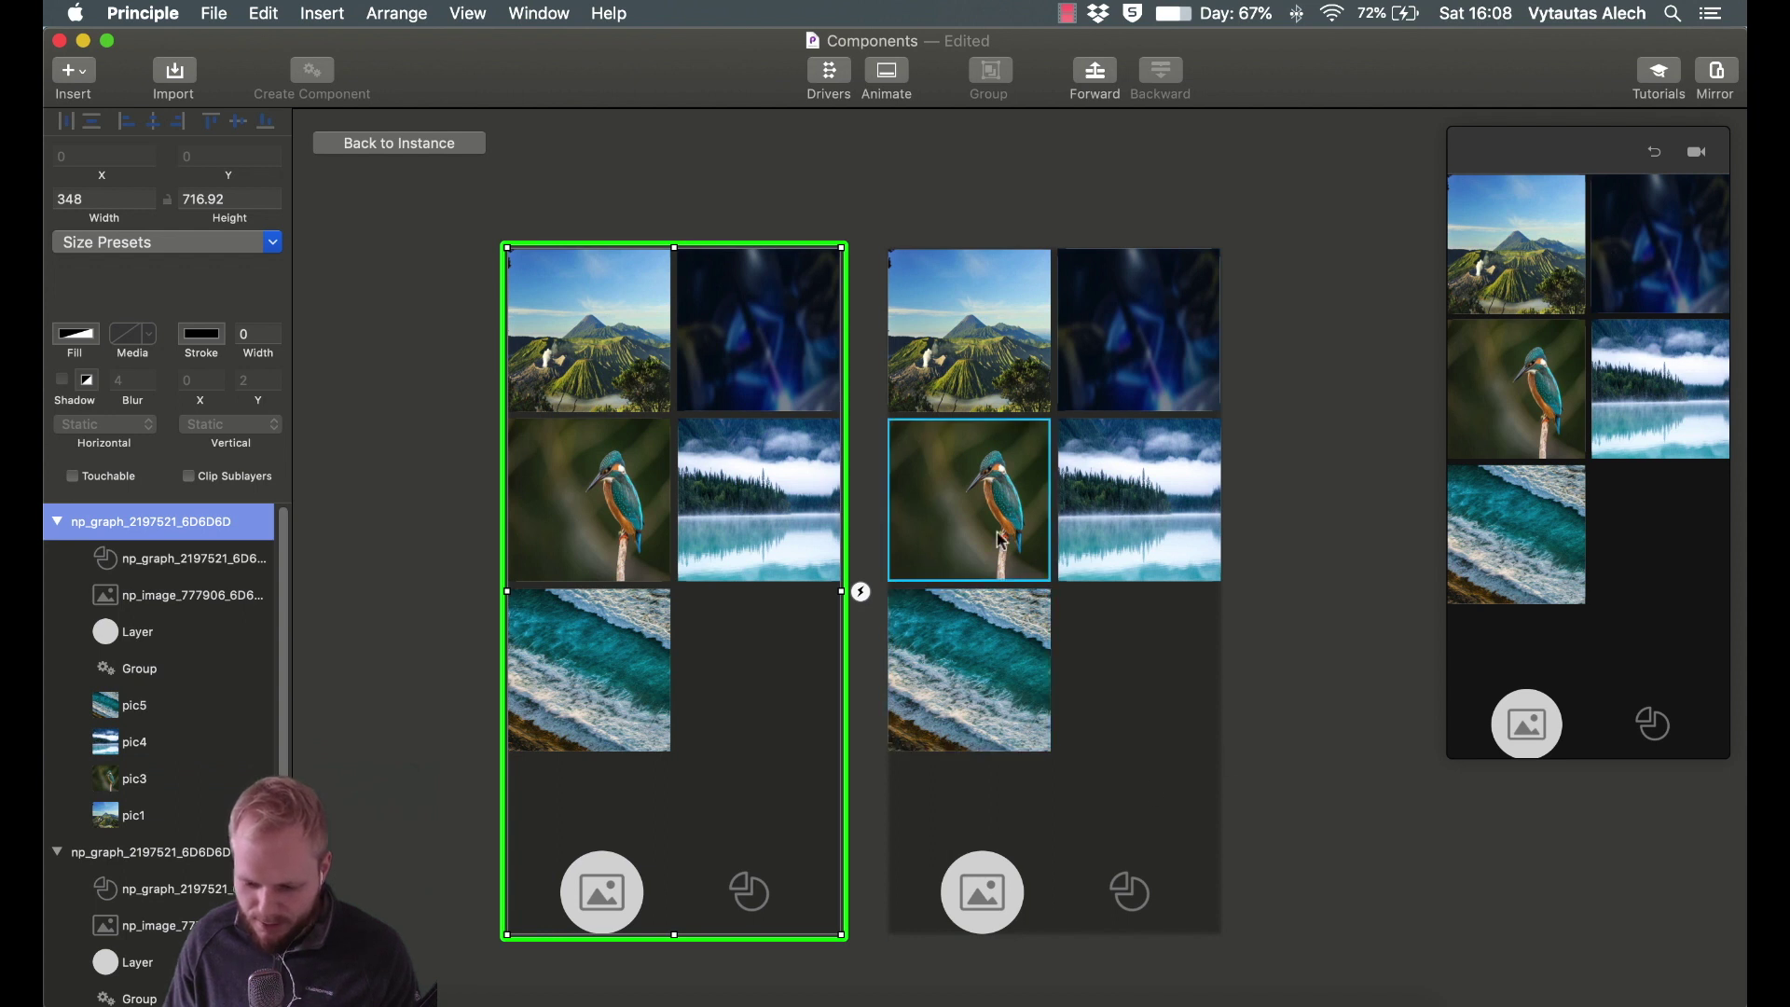
Delete every picture from the duplicated artboard except the kingfisher.
double_click(1002, 713)
key("BackSpace")
left_click(1117, 569)
key("BackSpace")
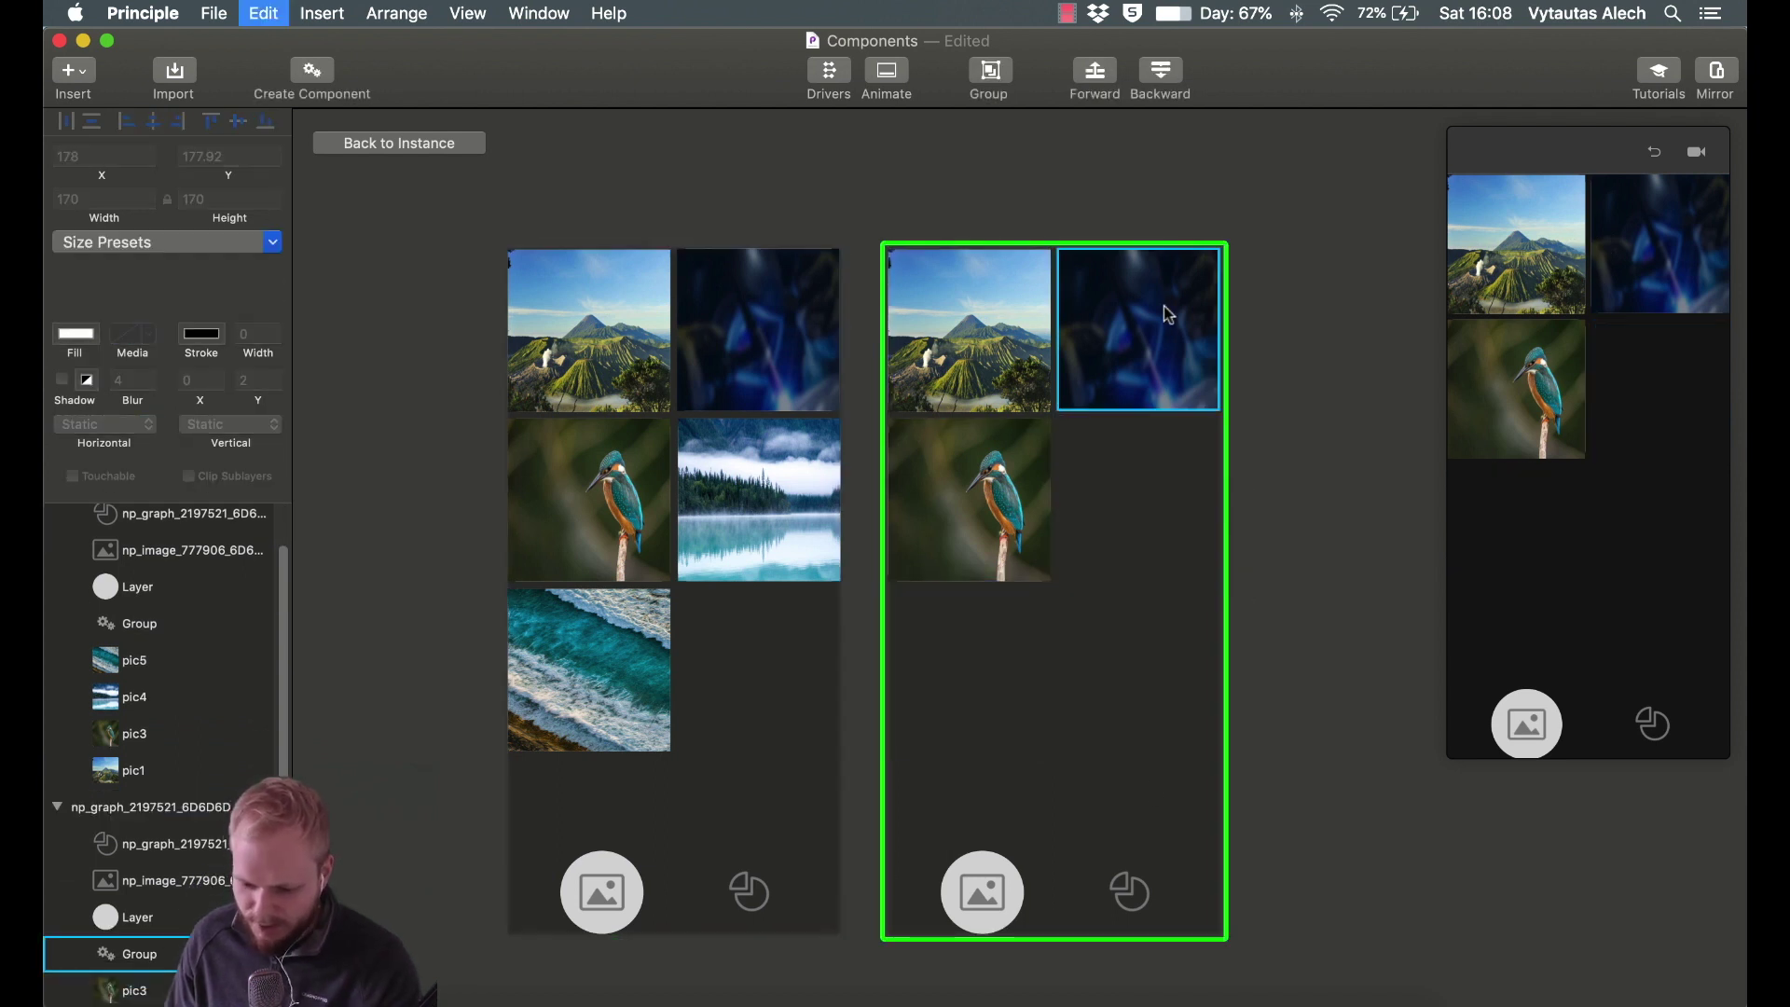
left_click(1164, 313)
key("BackSpace")
left_click(975, 298)
key("BackSpace")
Enlarge the kingfisher picture in the second artboard to about 343 × 343, nearly filling the artboard's width.
left_click(992, 522)
left_click_drag(992, 522, 1187, 605)
left_click(1324, 599)
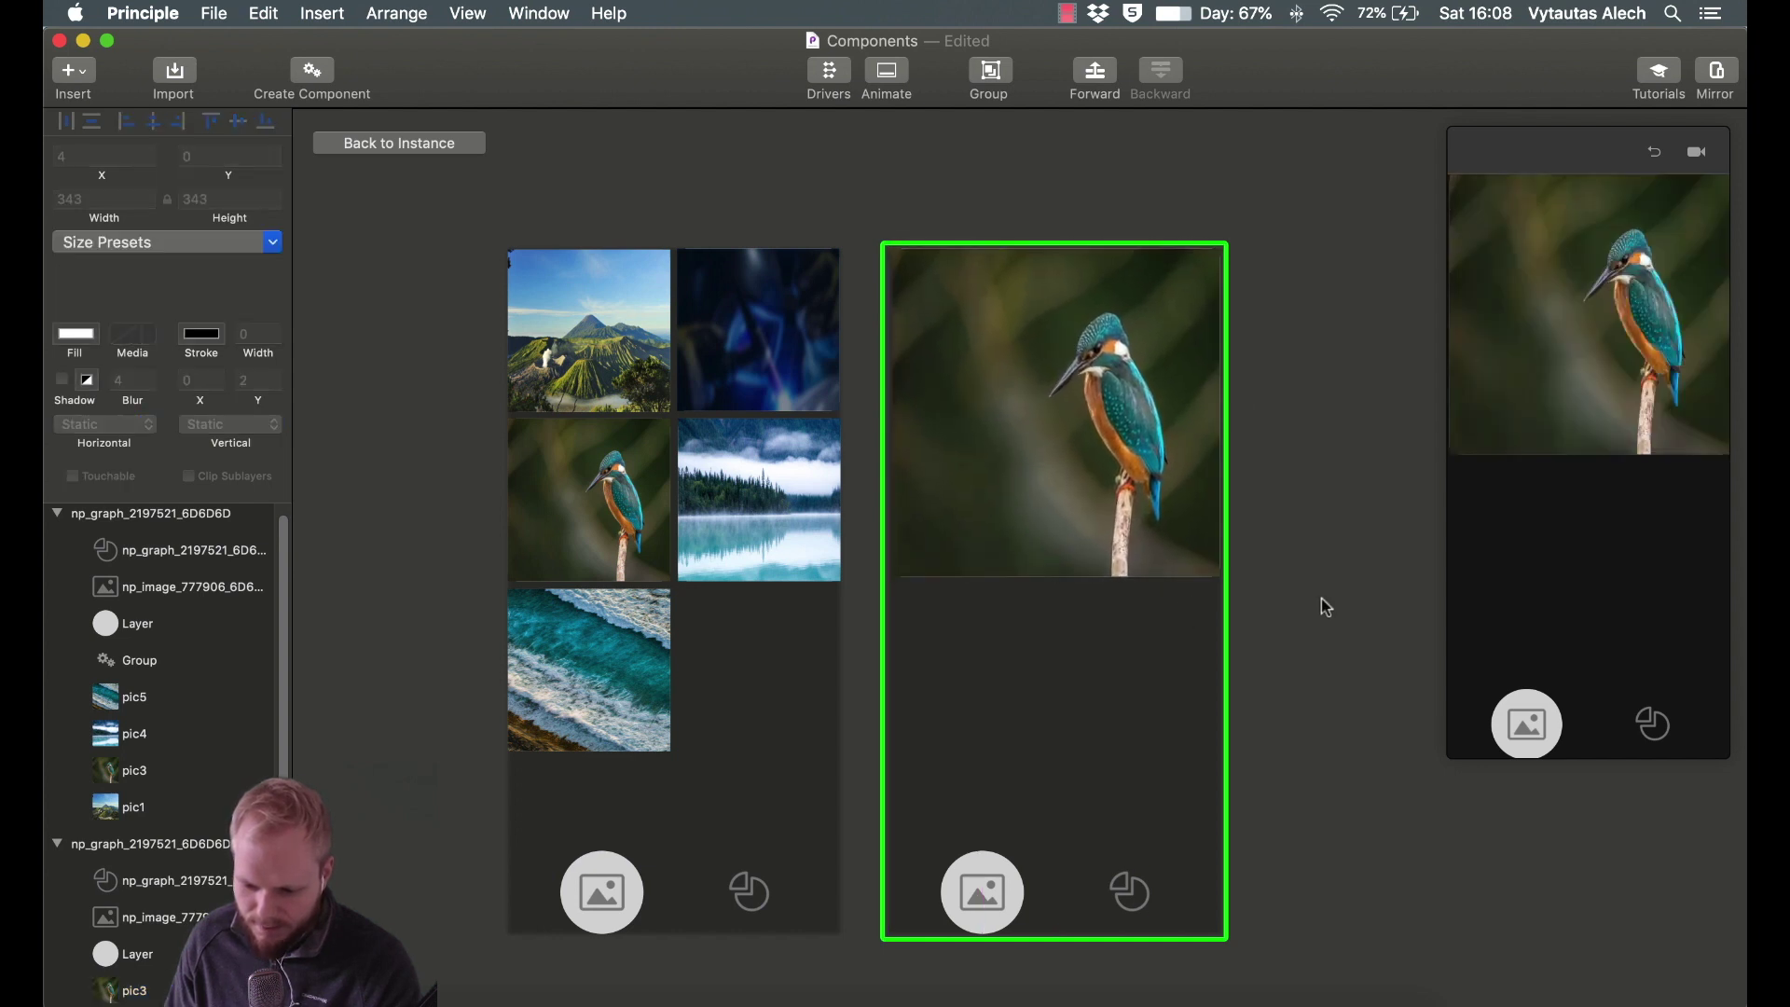
Move the second artboard's highlight circle from the image icon to behind the pie-chart icon, at about X 209, Y 630.
scroll(1305, 634, "down", 1)
left_click(994, 875)
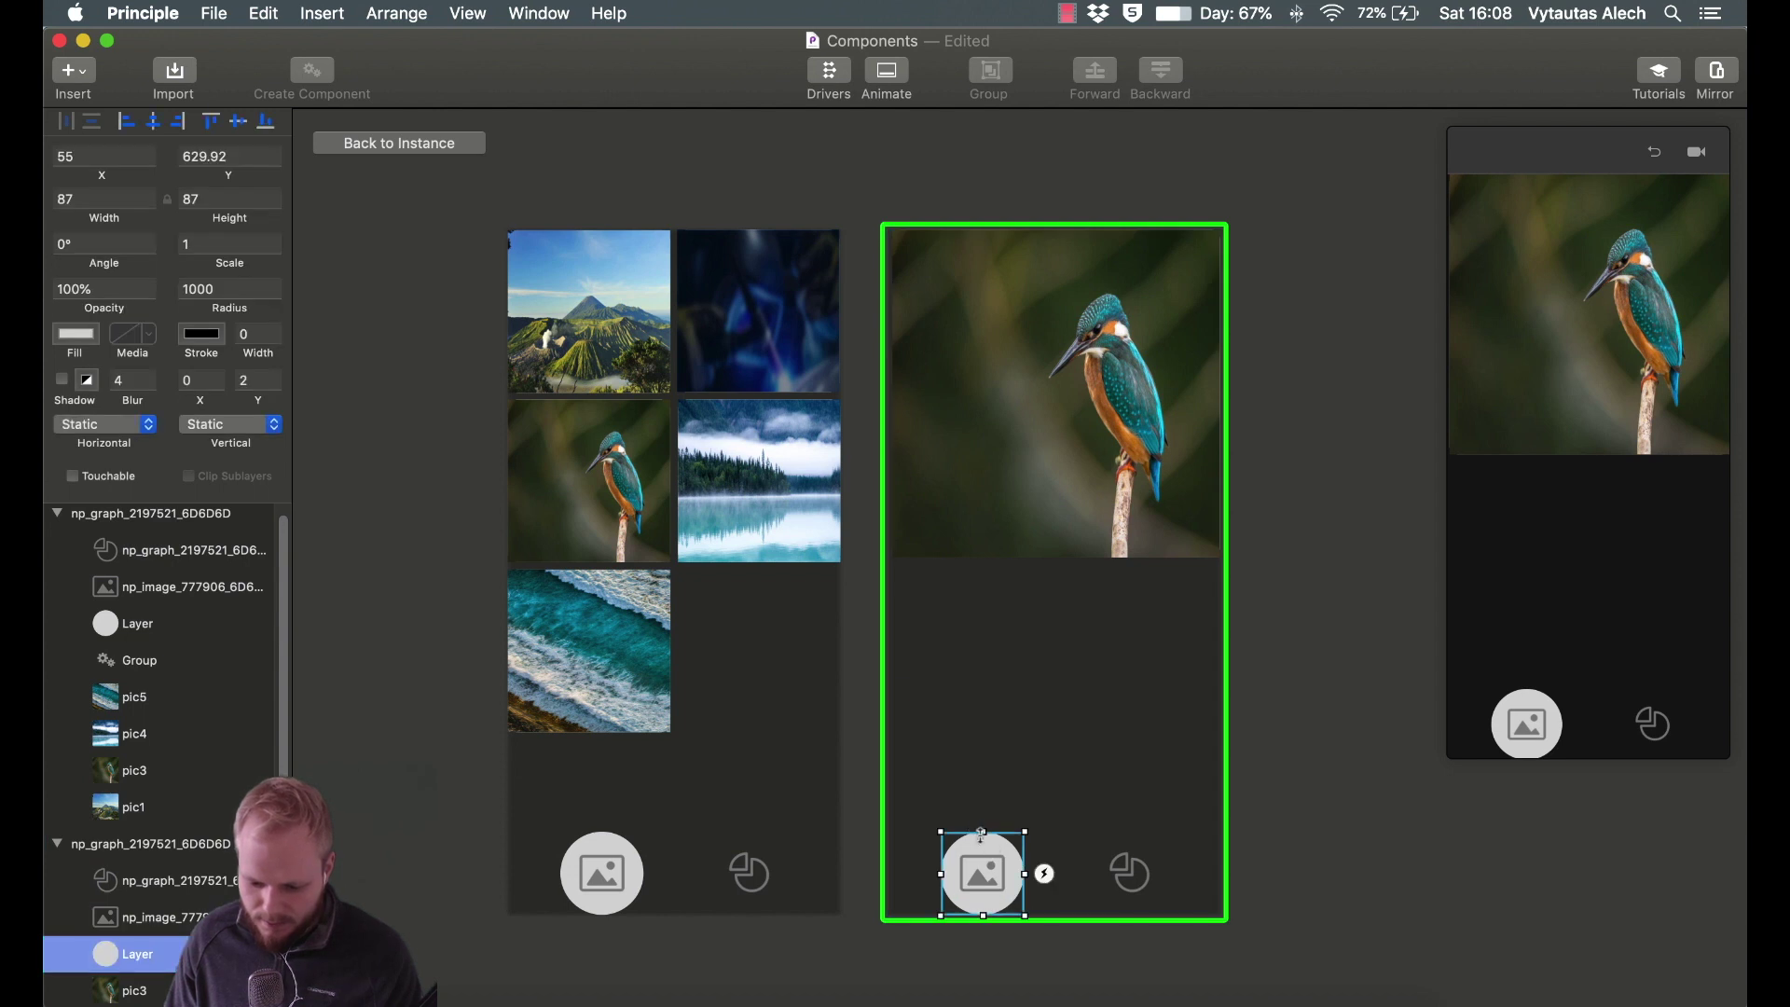
left_click_drag(985, 852, 1130, 851)
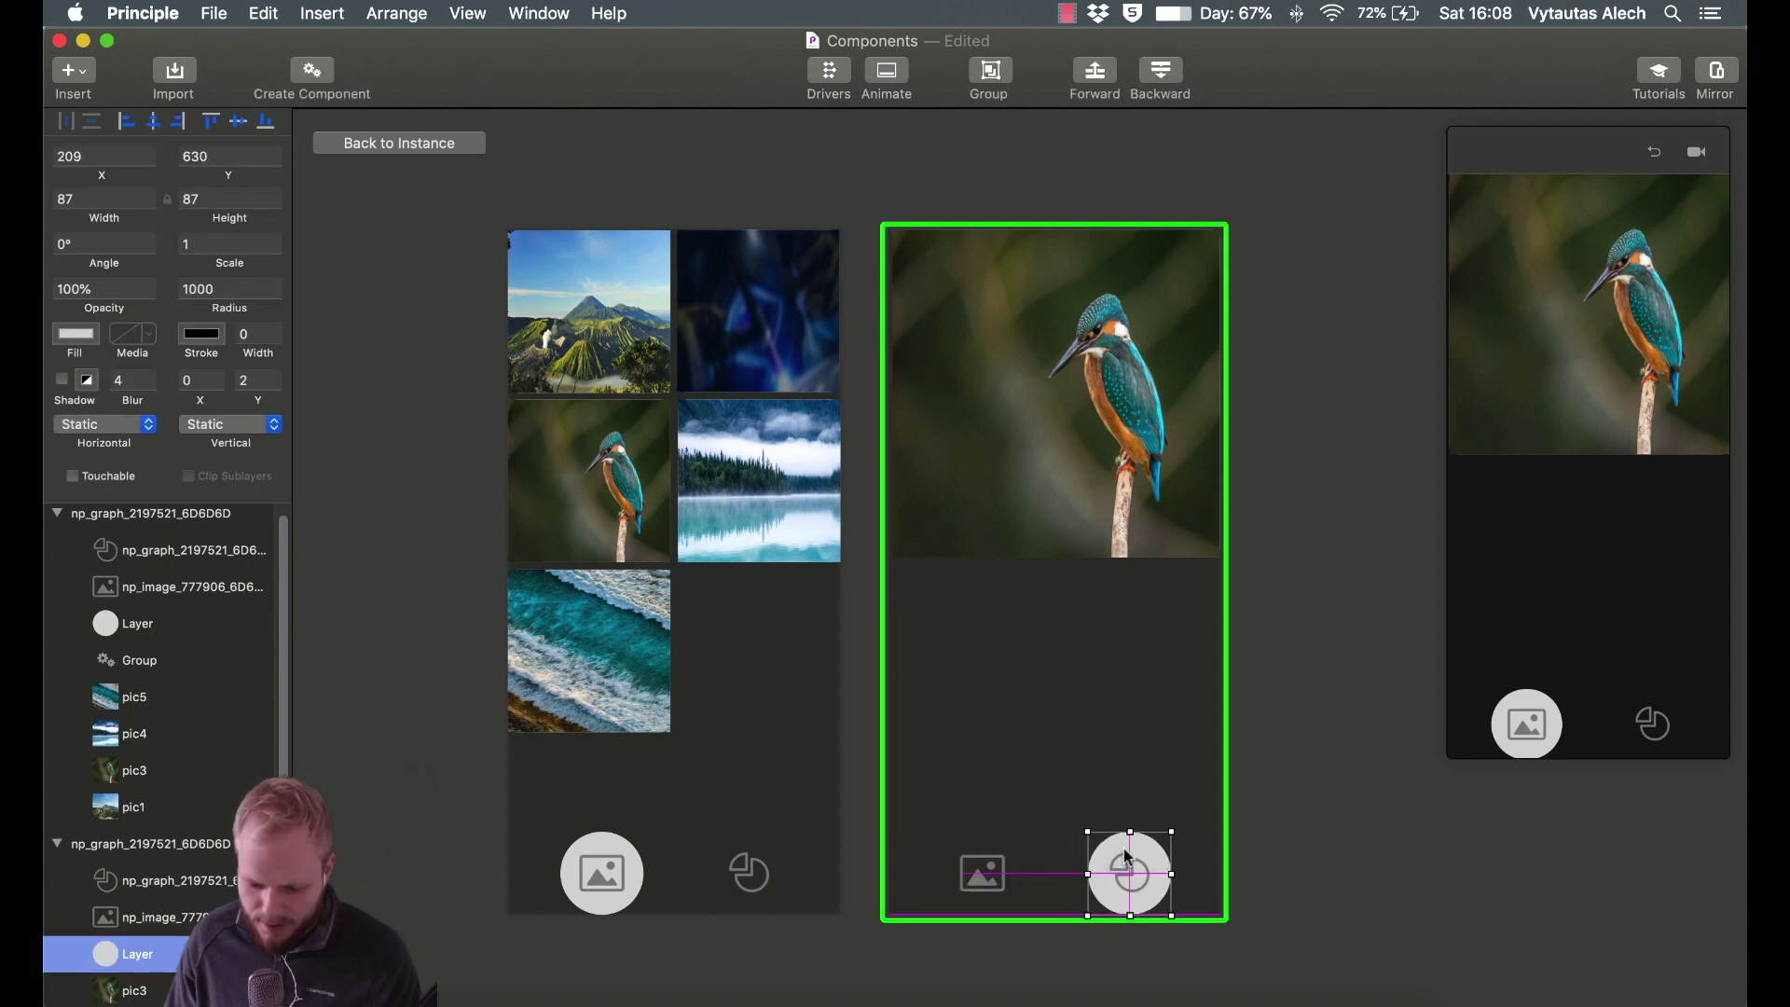
left_click(1311, 843)
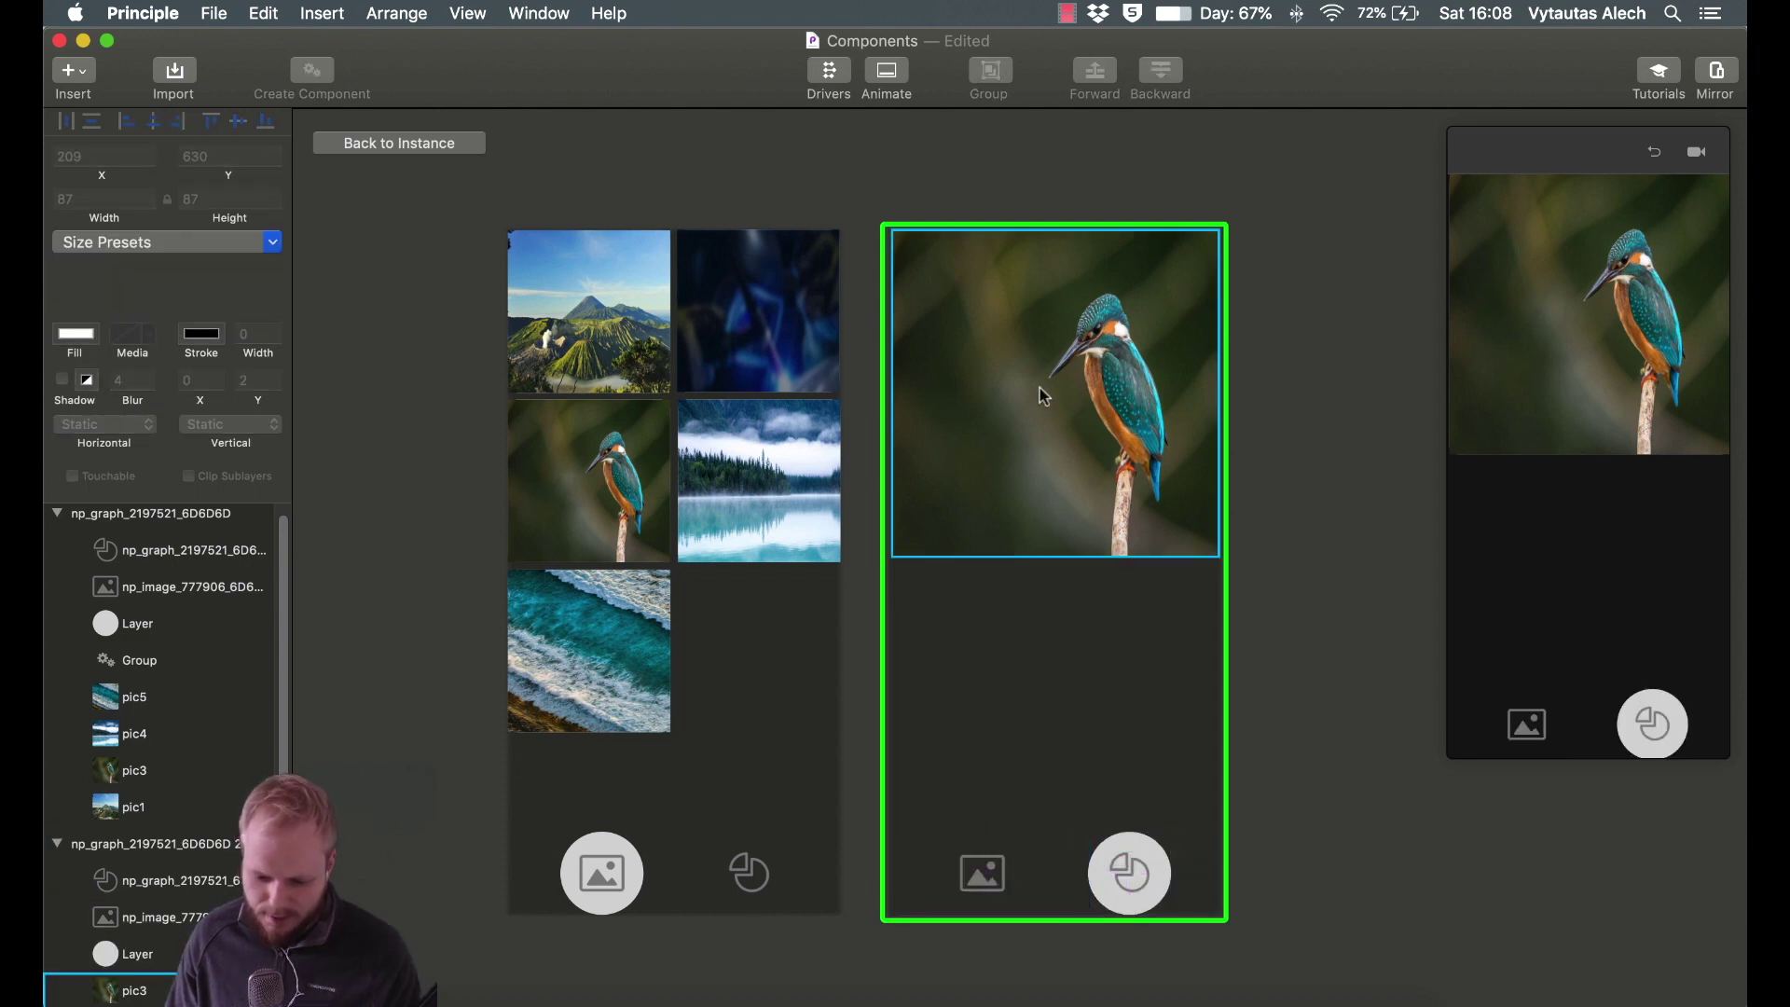
left_click(601, 862)
left_click_drag(645, 873, 951, 743)
left_click(808, 199)
key("BackSpace")
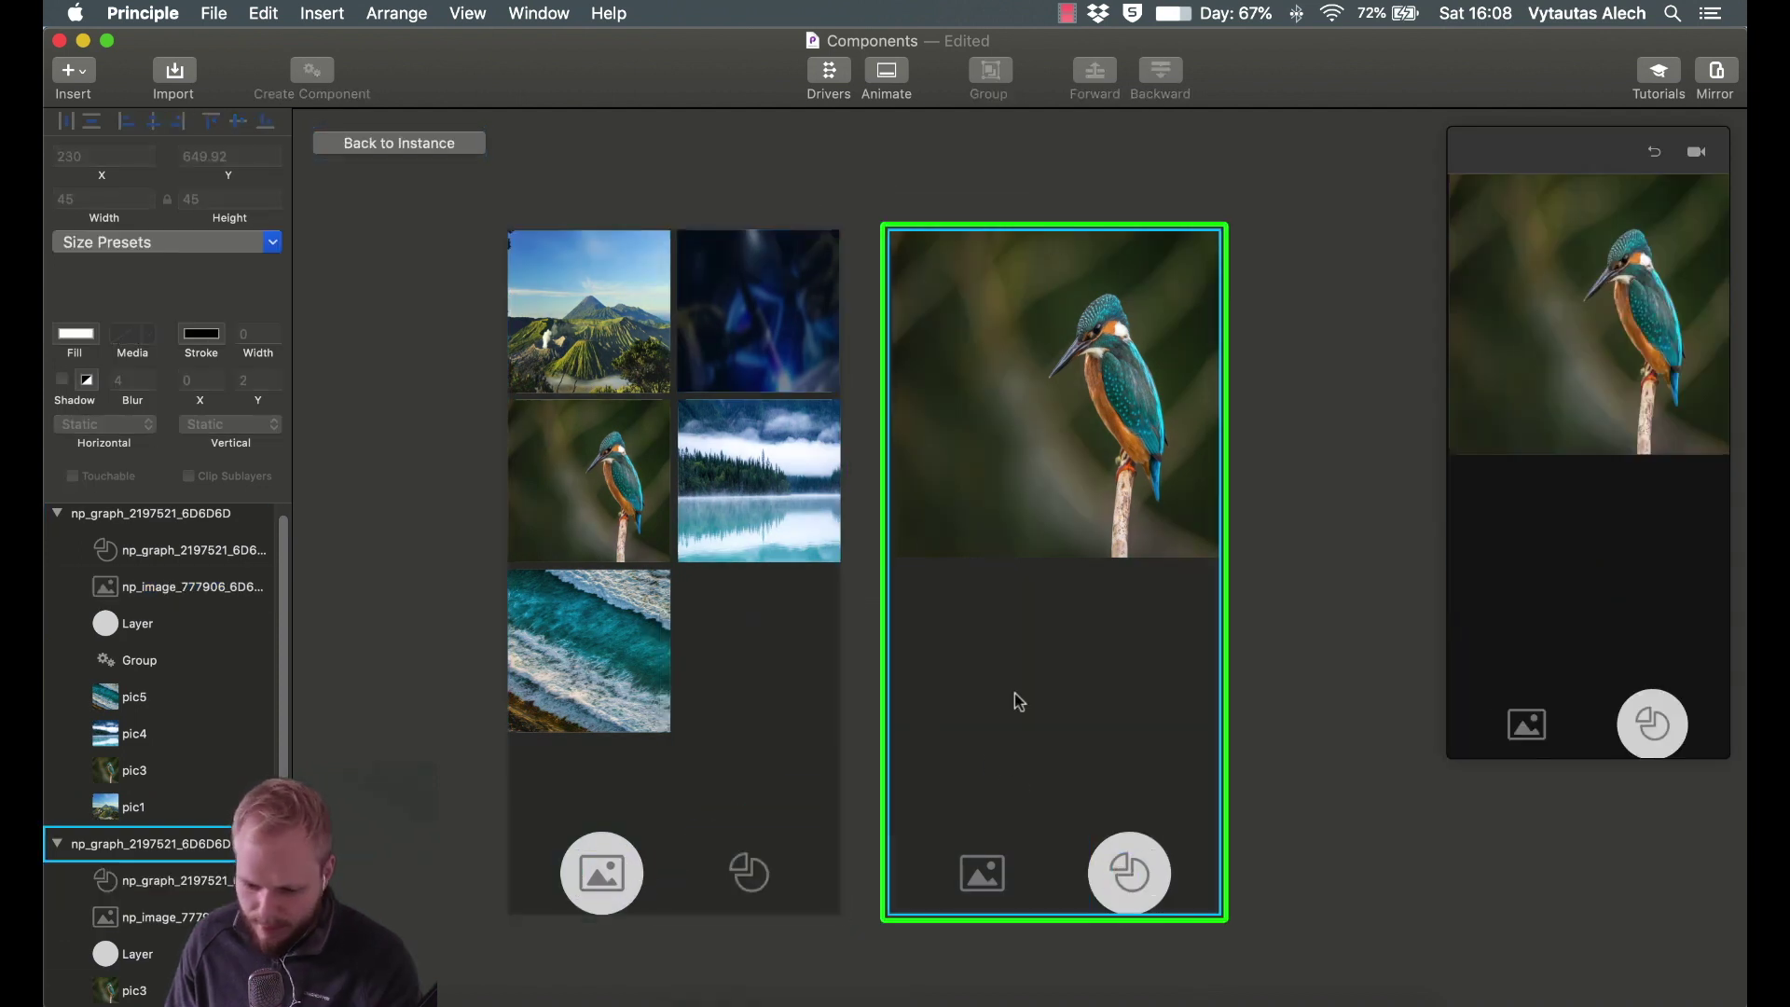
Link the first artboard's pie-chart icon to the second and the second's image icon back on Tap, and return to the component instance.
left_click(757, 870)
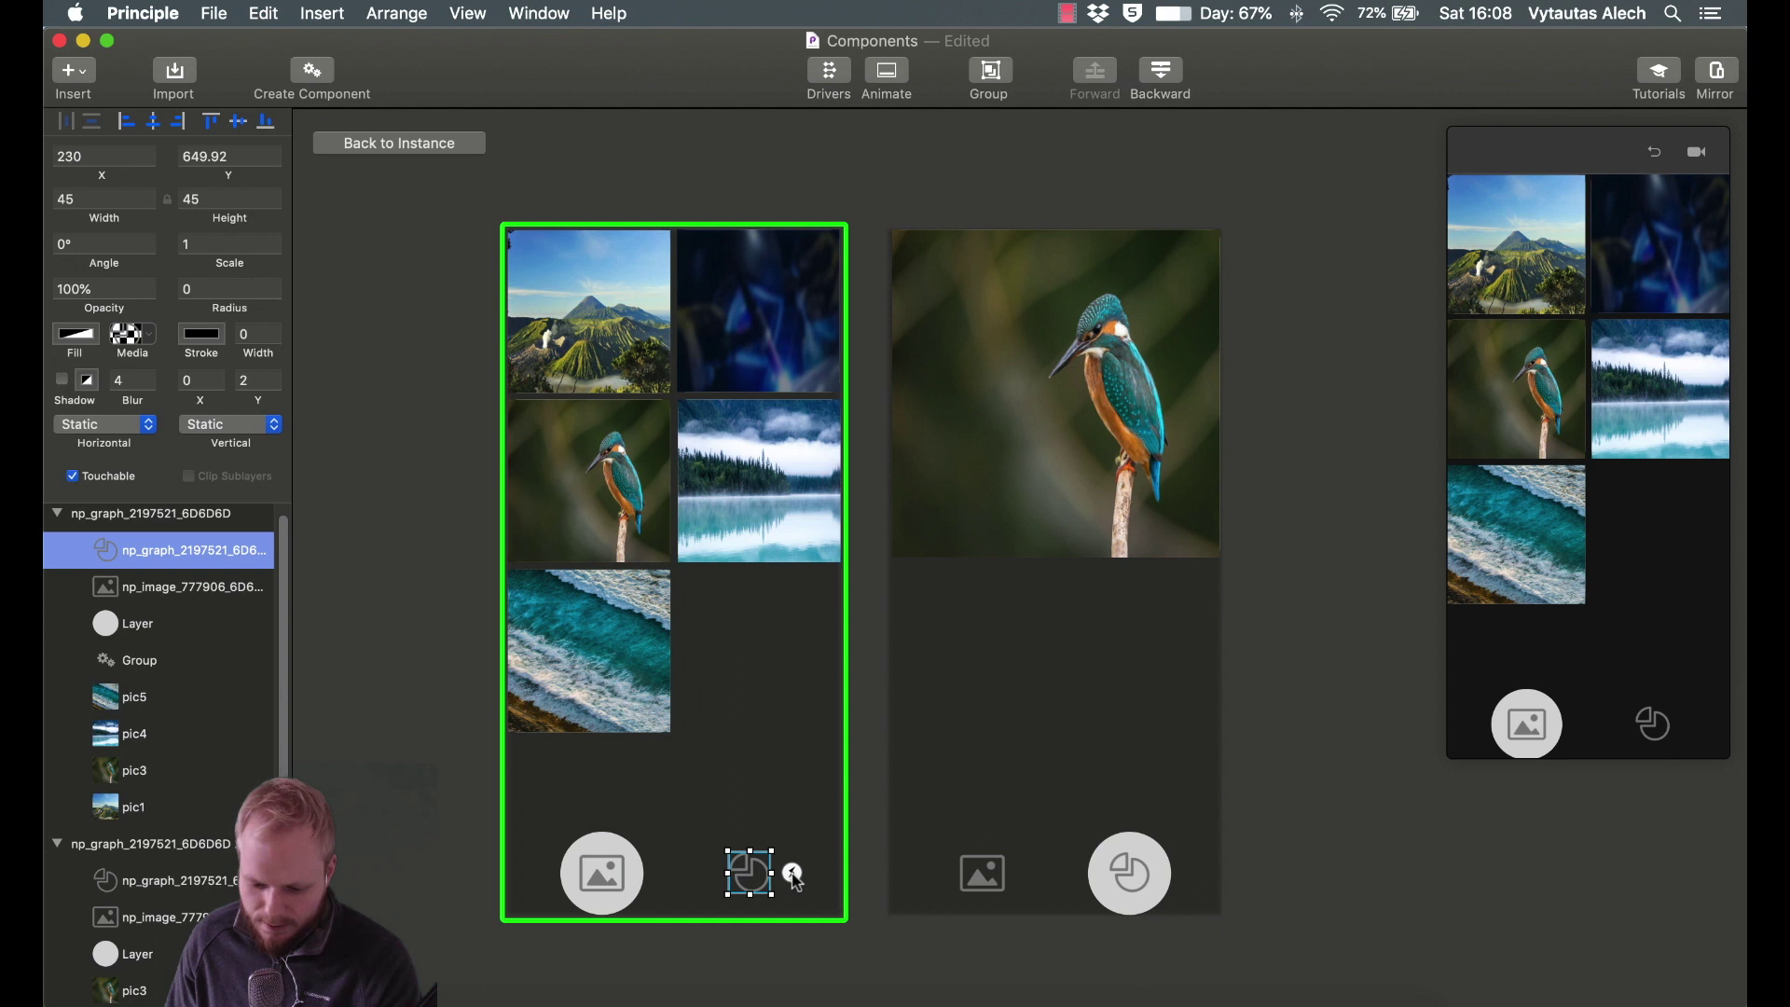
left_click_drag(794, 878, 731, 799)
left_click(996, 873)
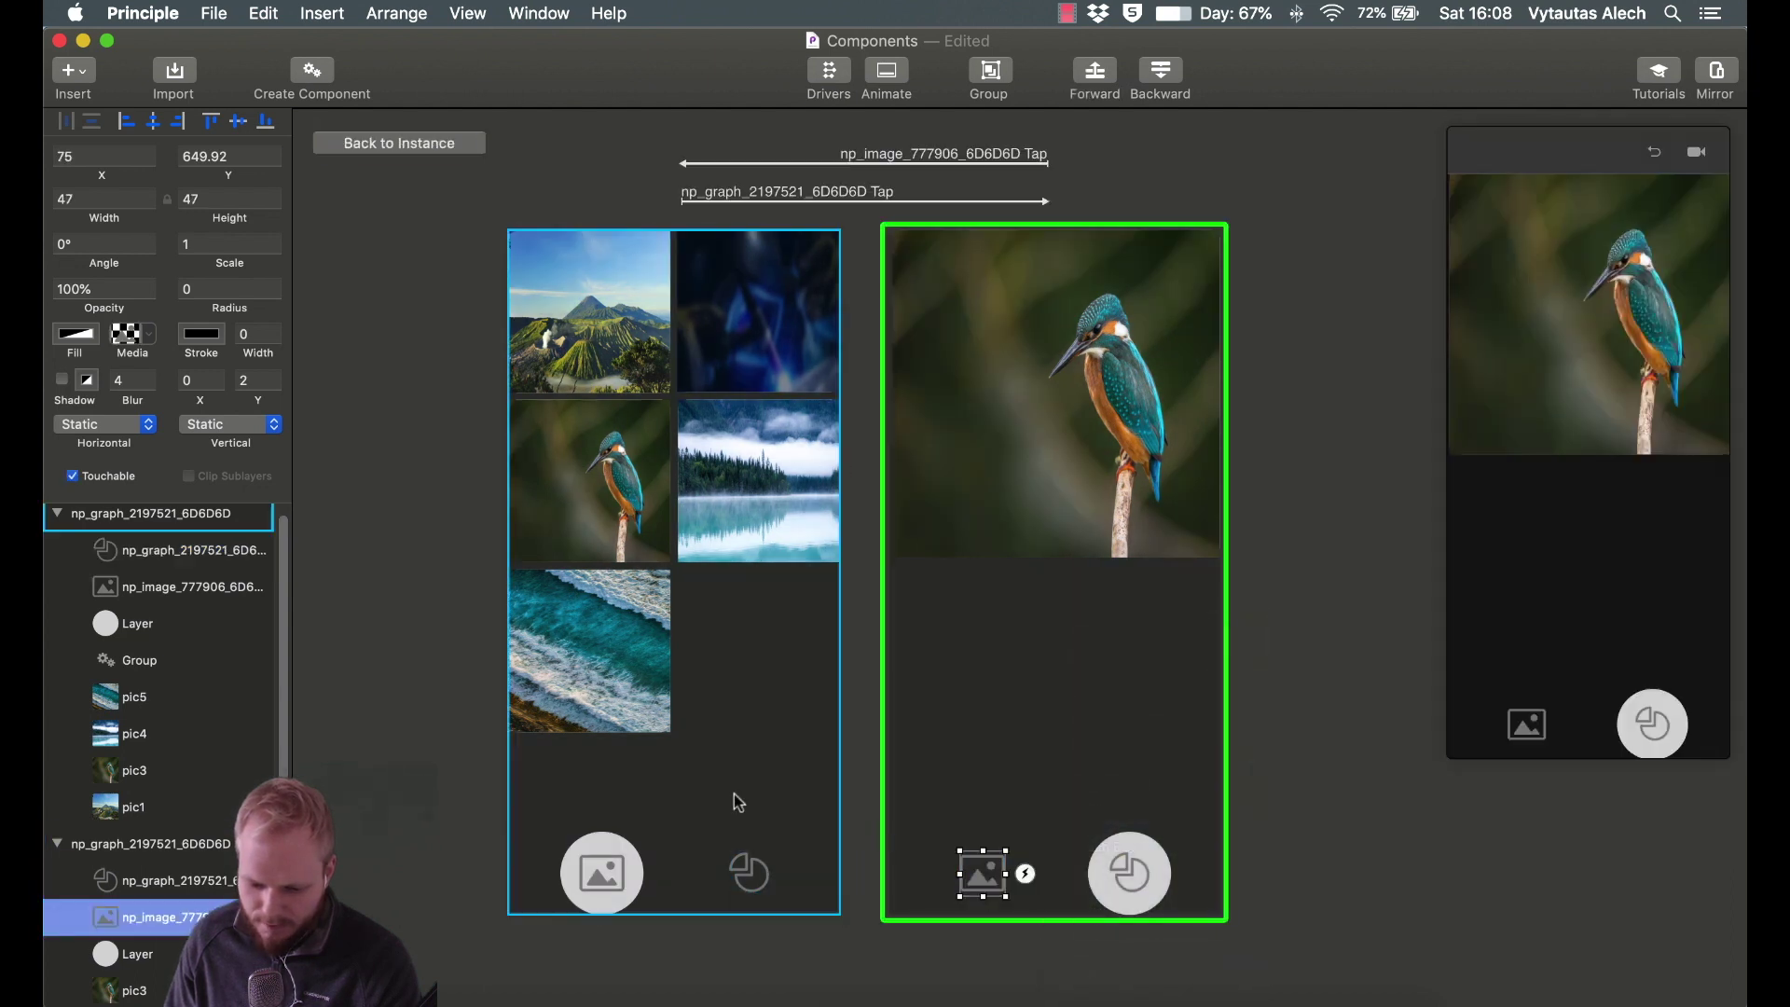
left_click(1270, 364)
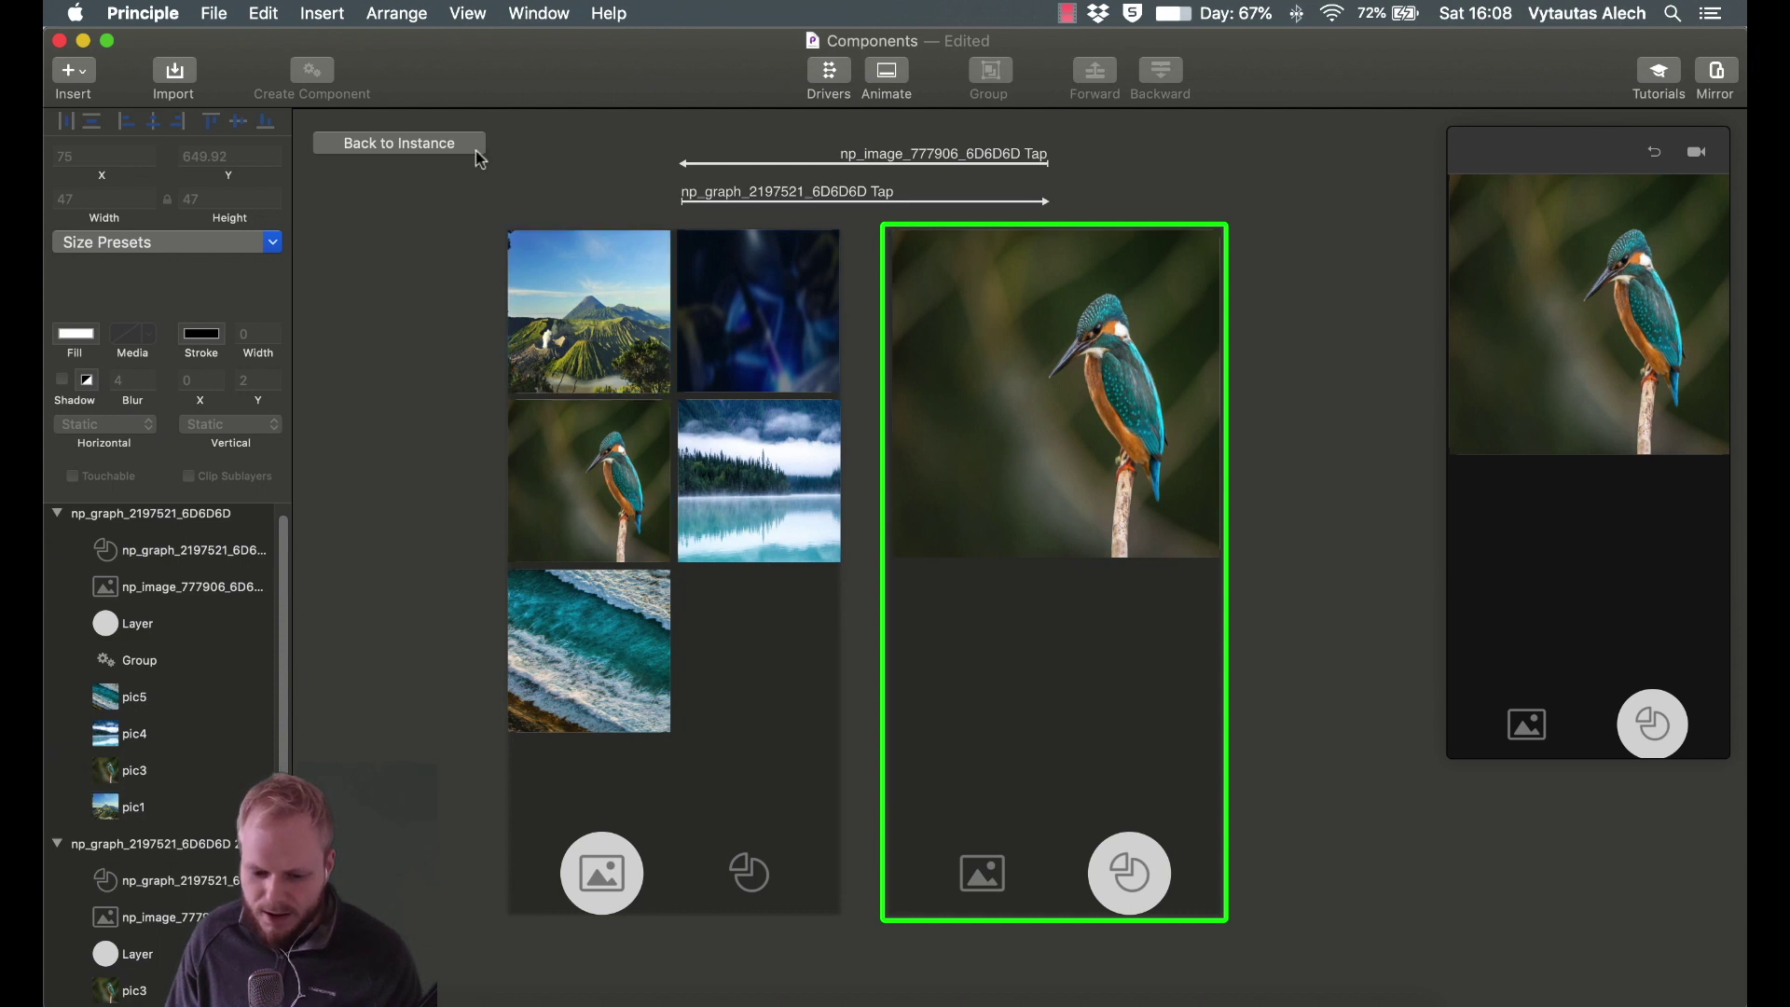
left_click(423, 146)
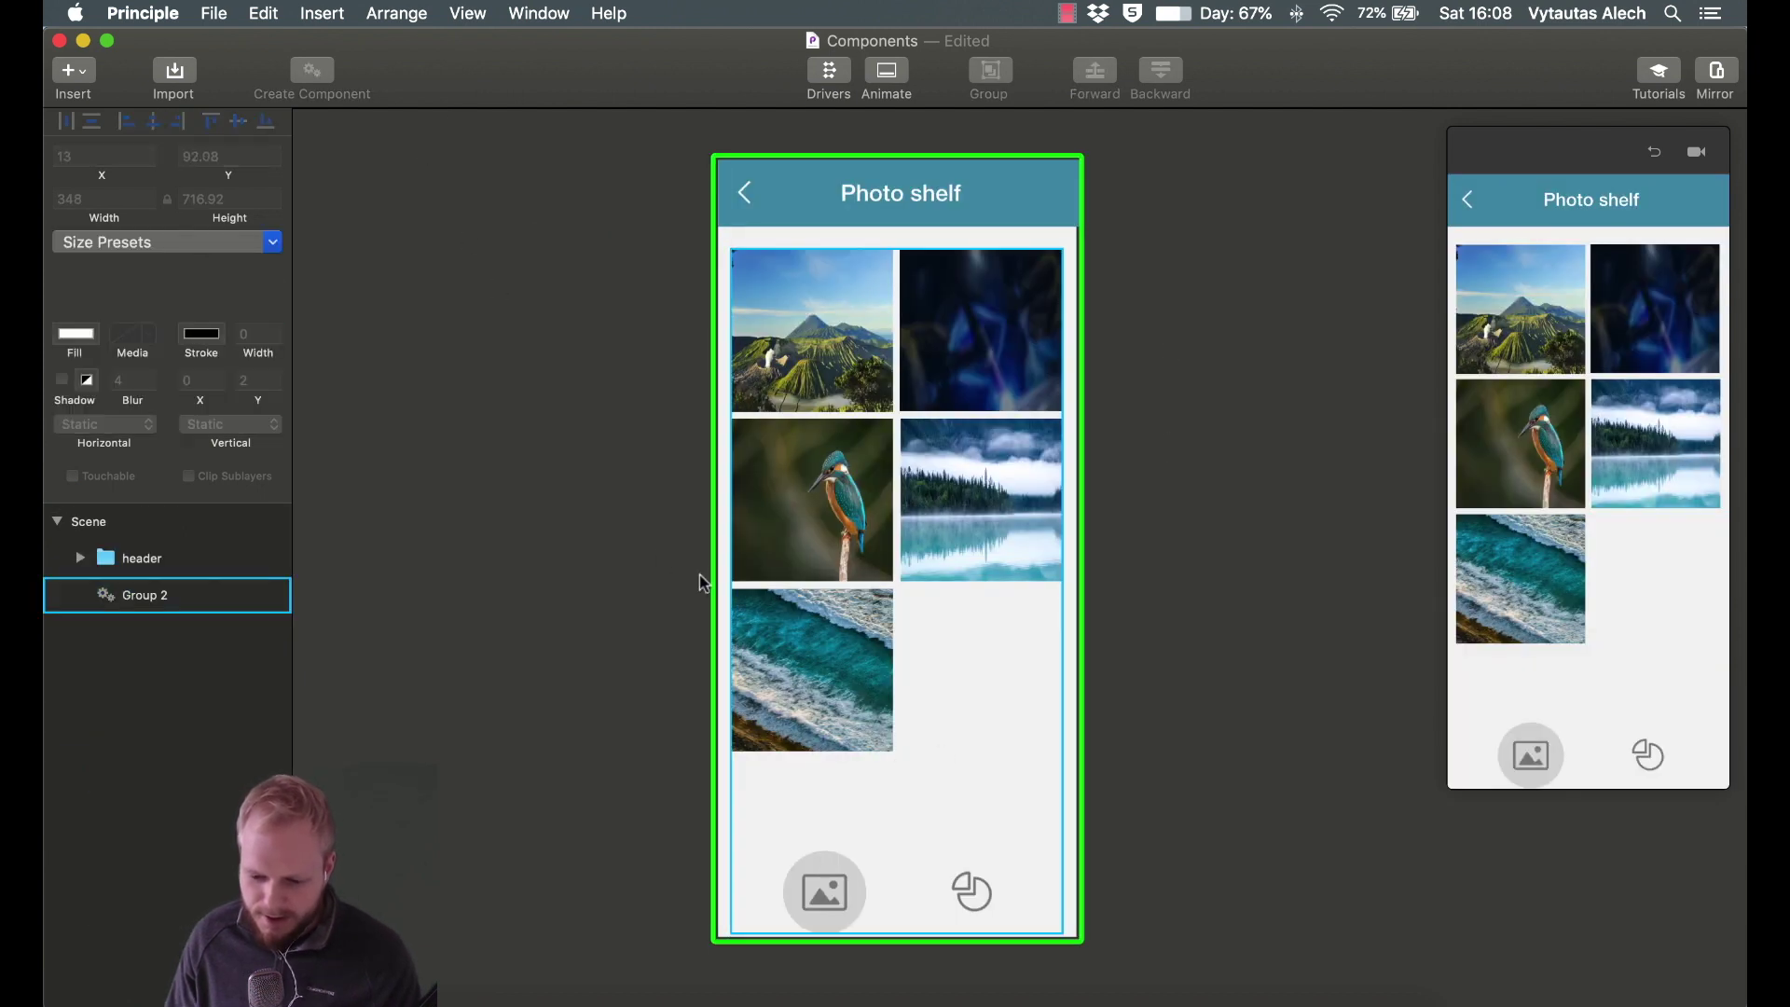
Test the component's transitions in an enlarged preview by switching between the pie-chart and image icons.
left_click(1535, 143)
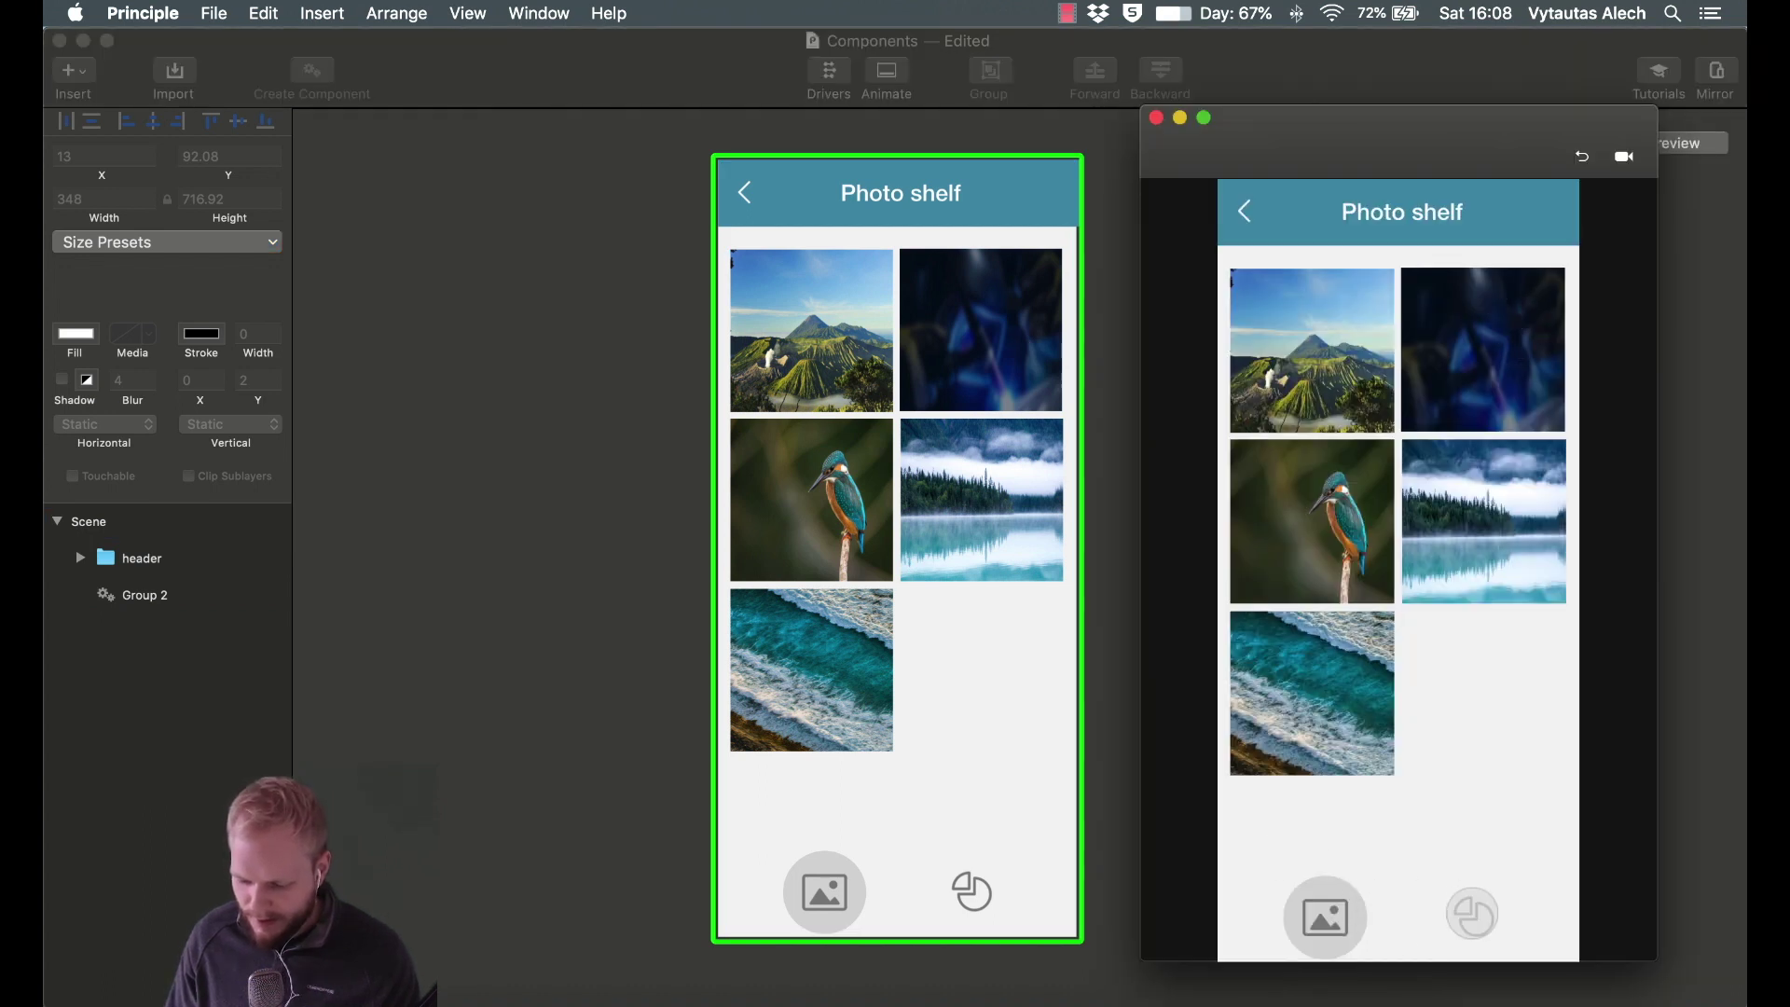
left_click(1472, 915)
left_click(1477, 917)
left_click(1335, 915)
left_click(1473, 917)
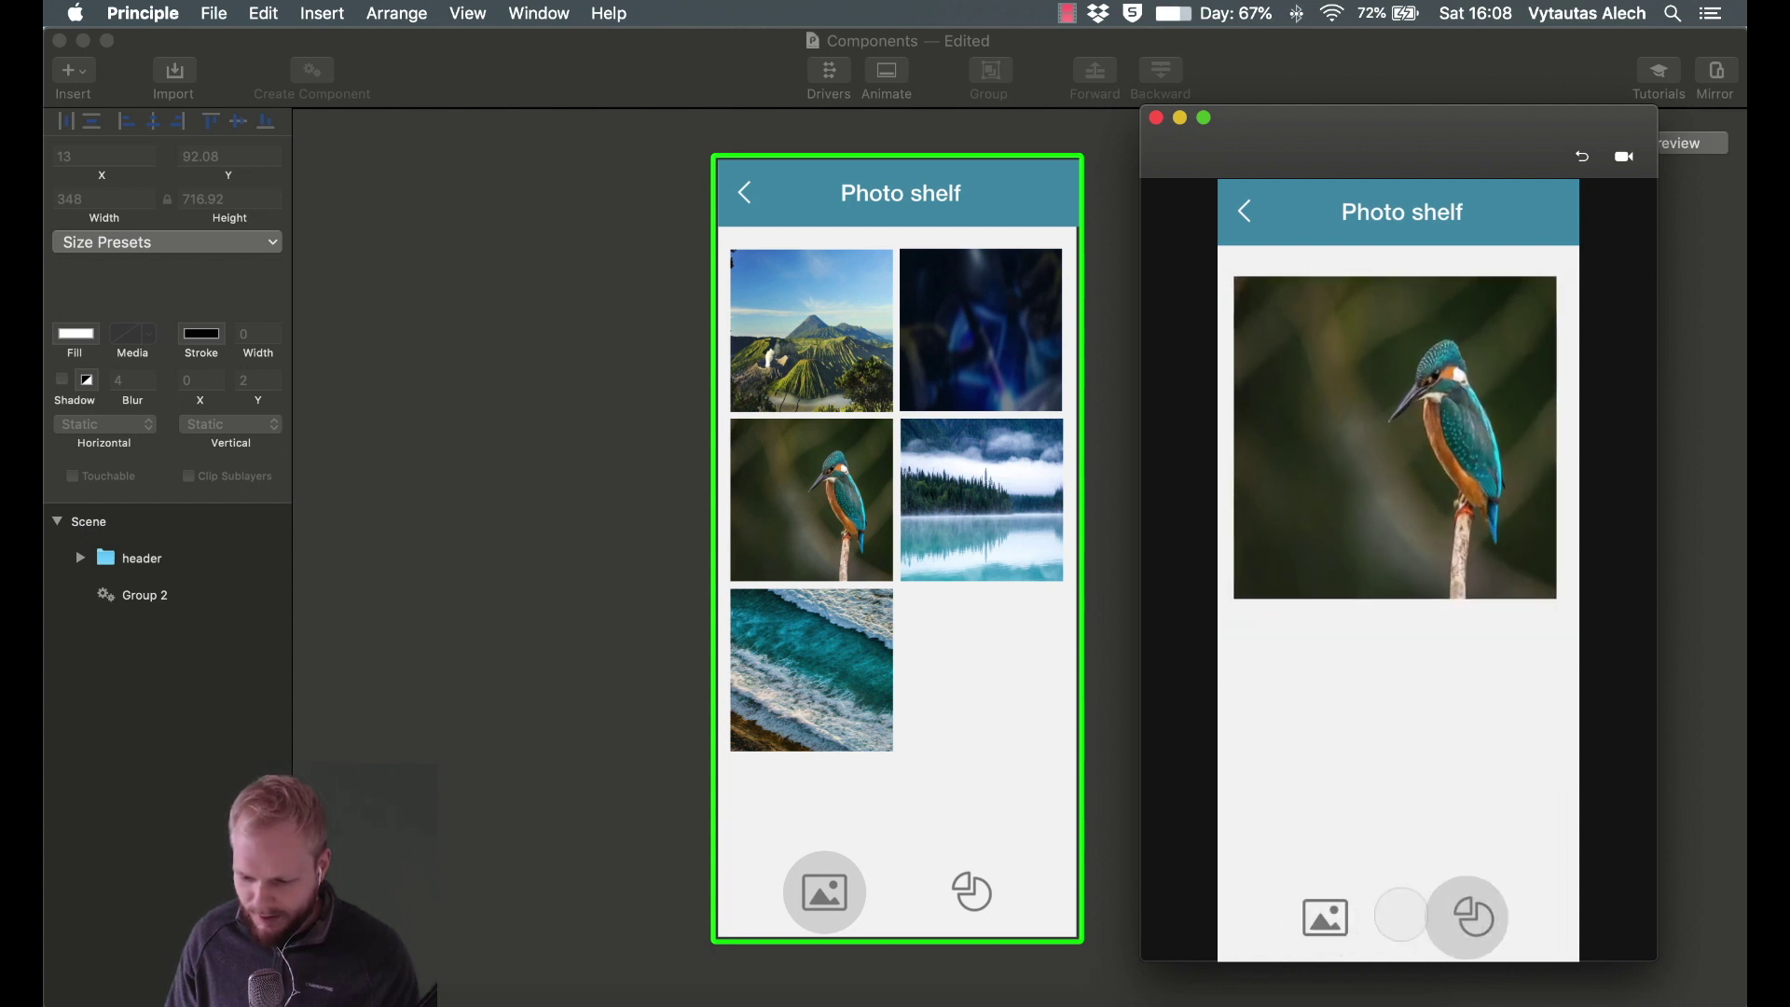
left_click(1468, 916)
left_click(746, 505)
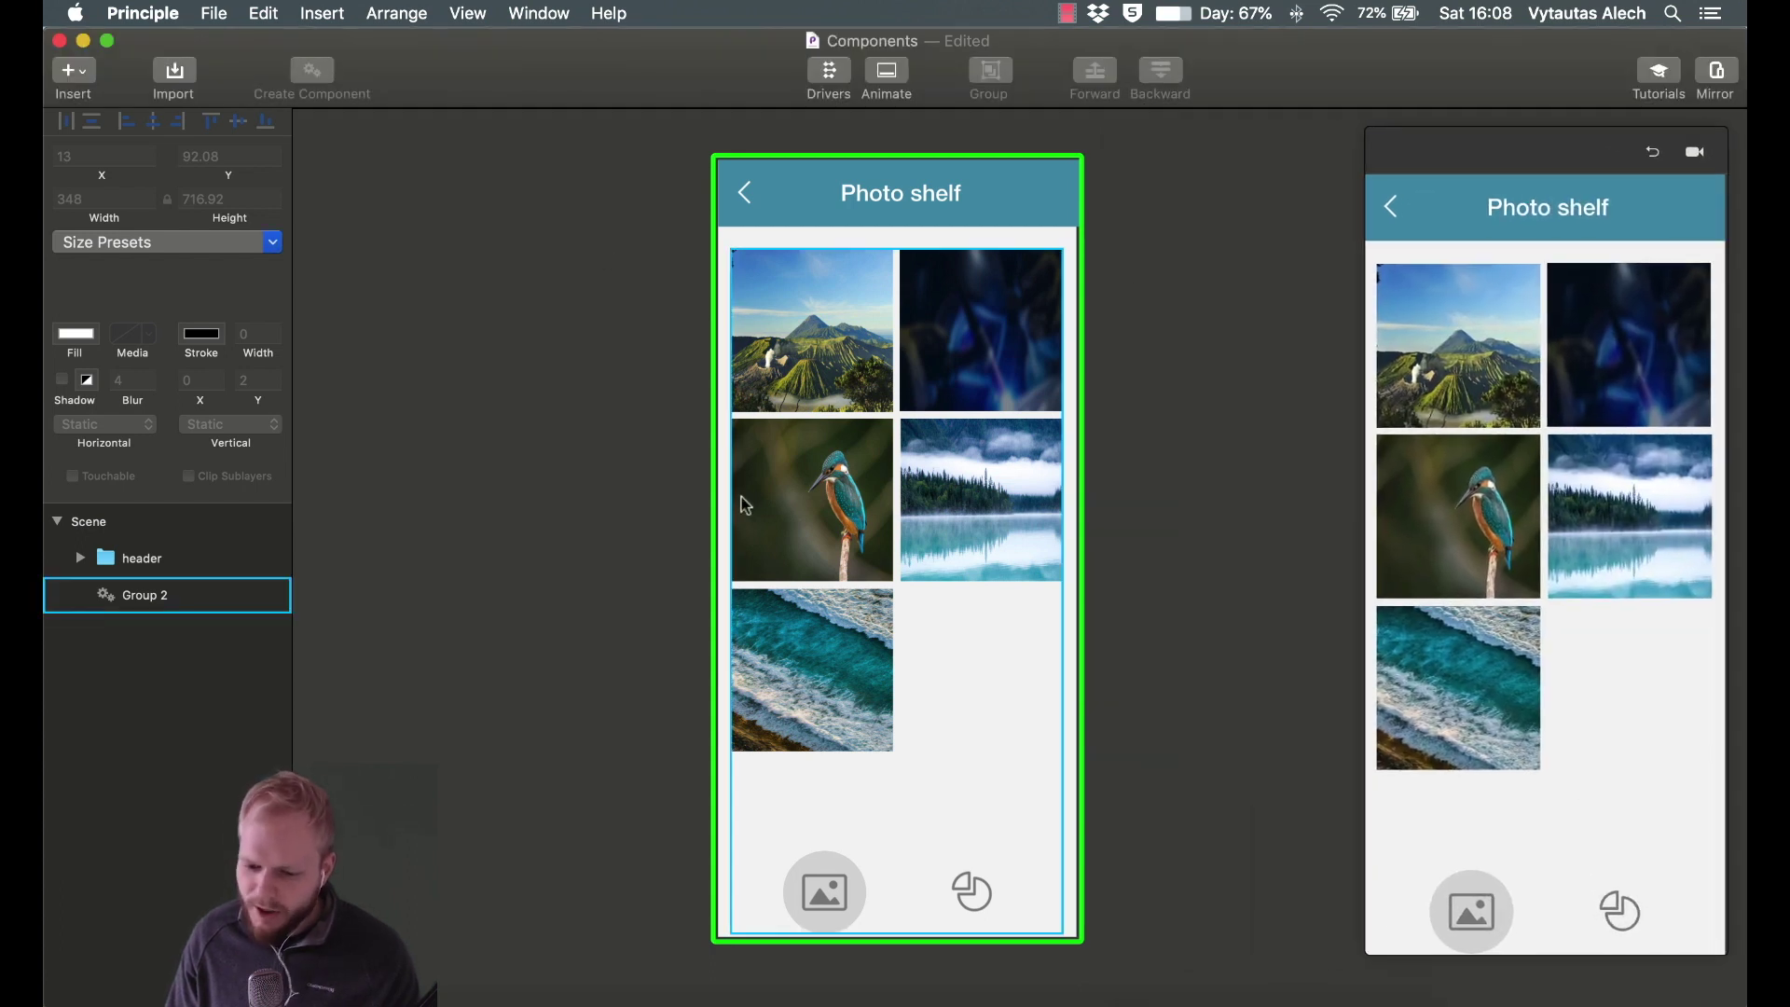
left_click(860, 163)
left_click(1059, 641)
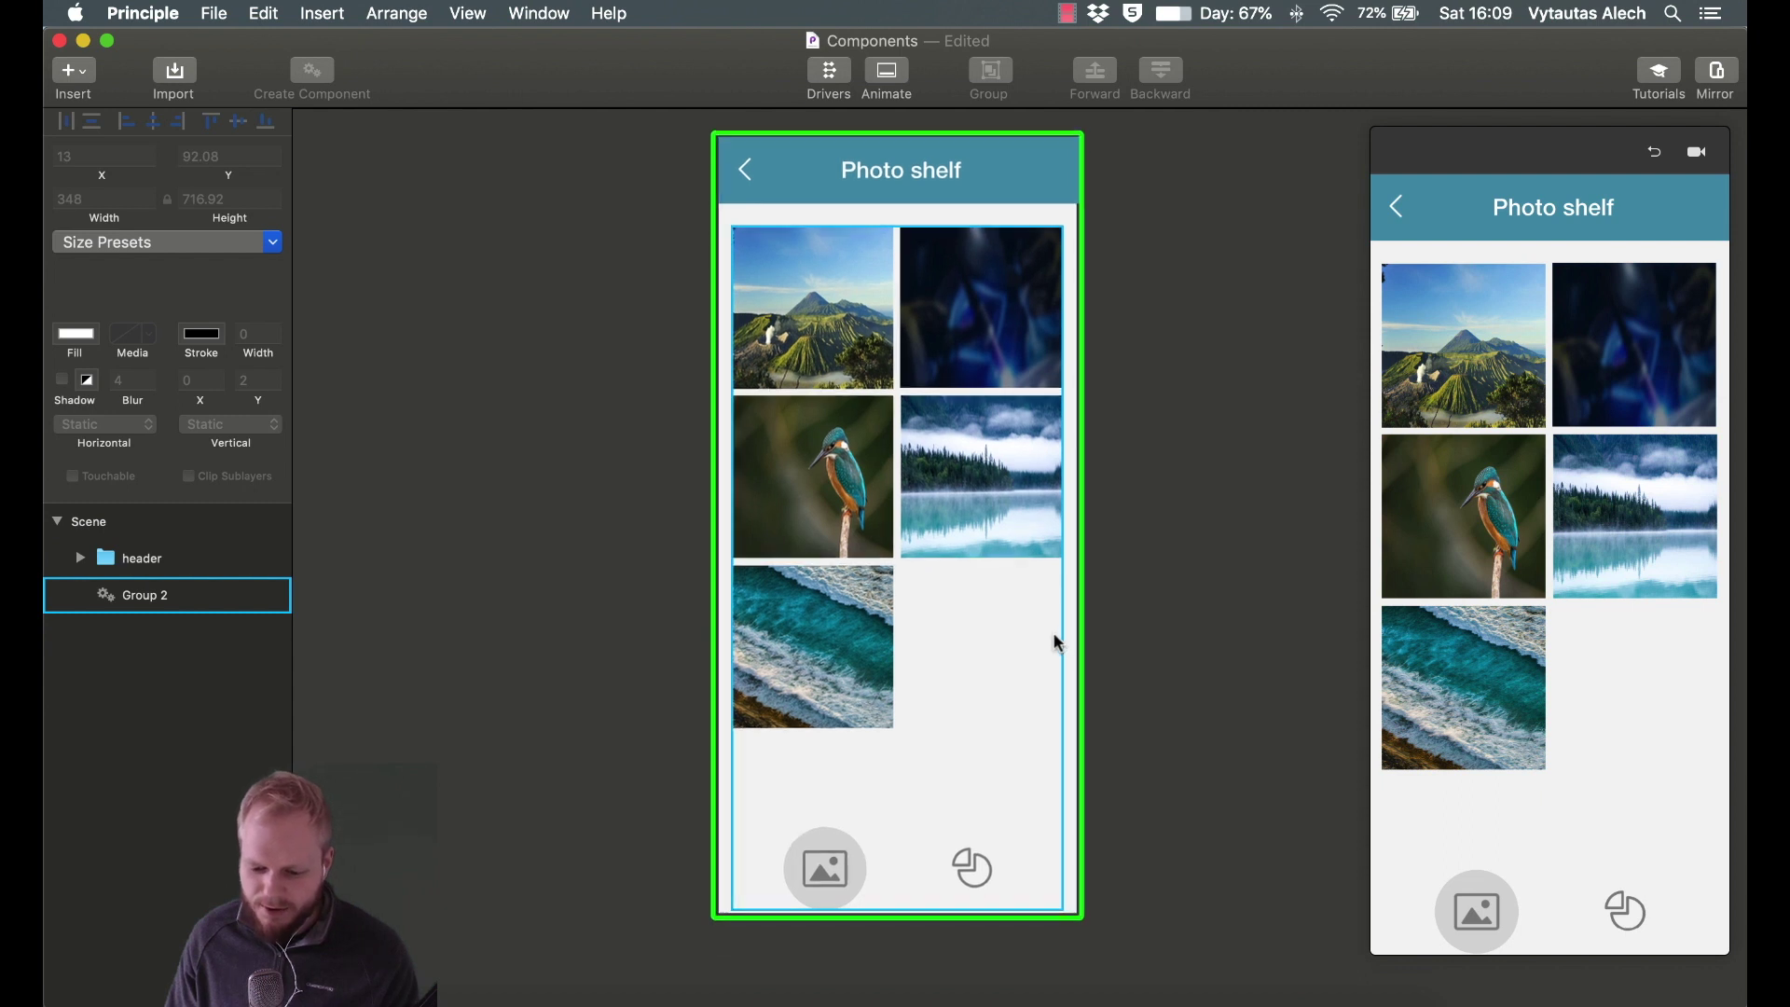
scroll(1059, 641, "down", 3)
left_click(1152, 603)
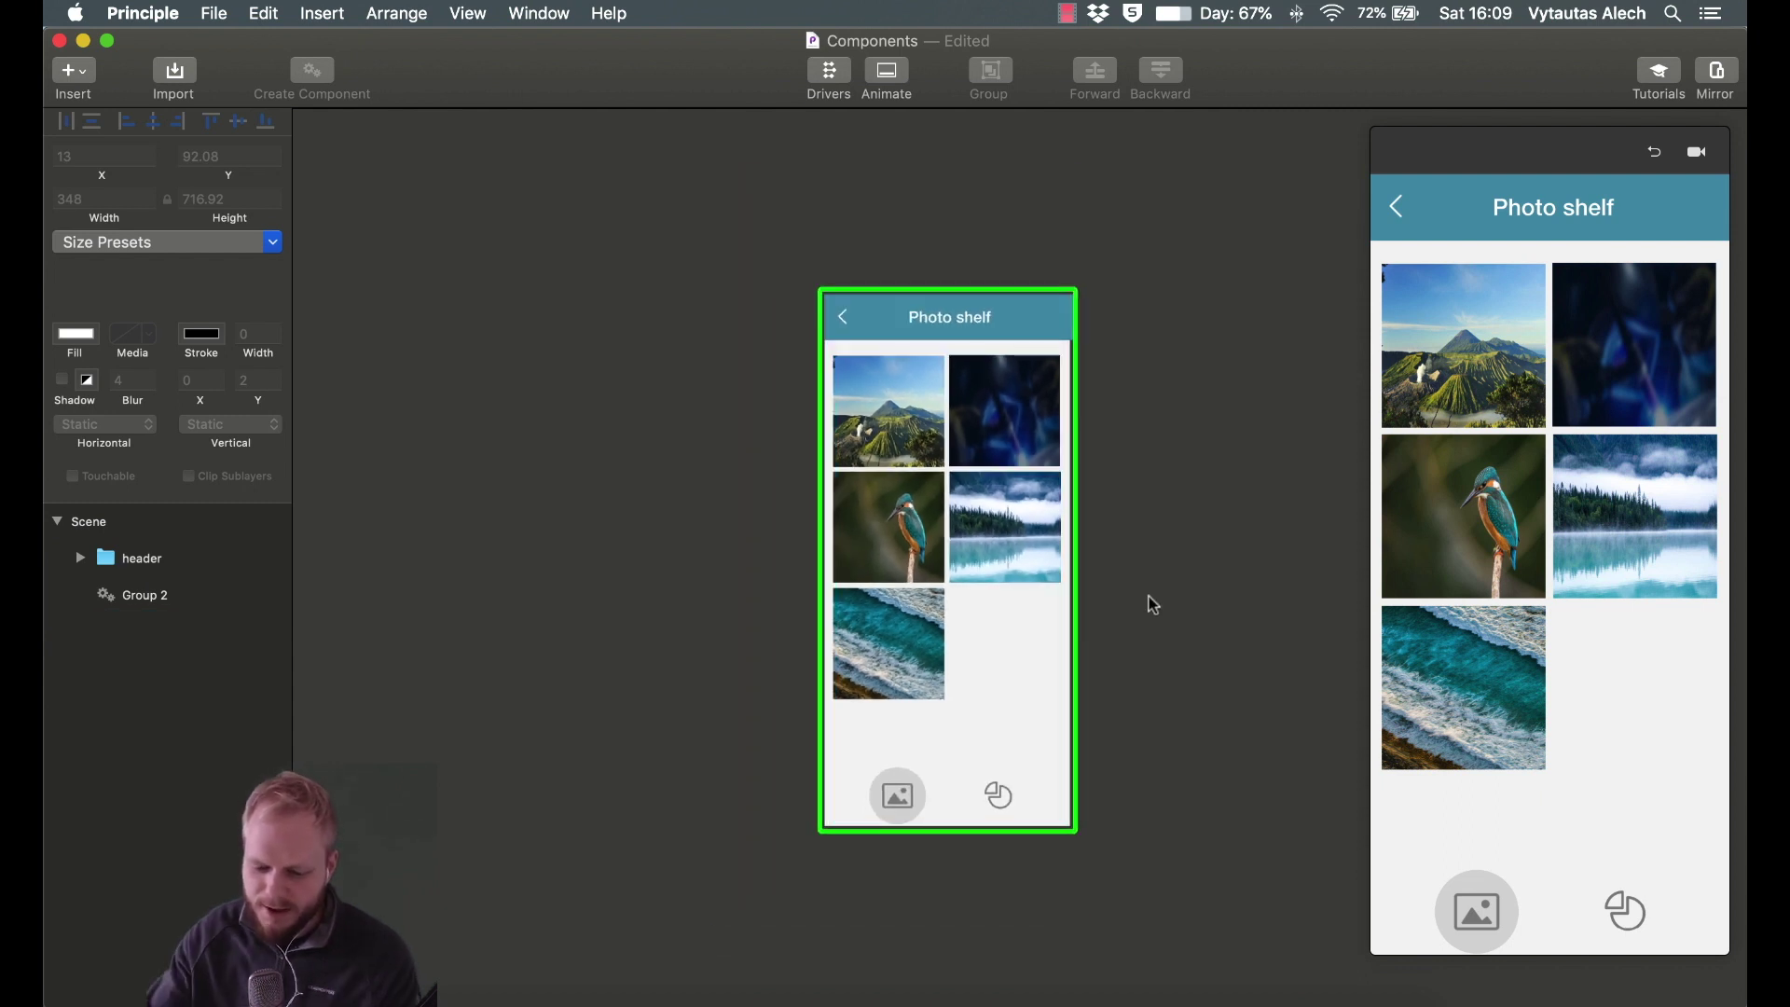